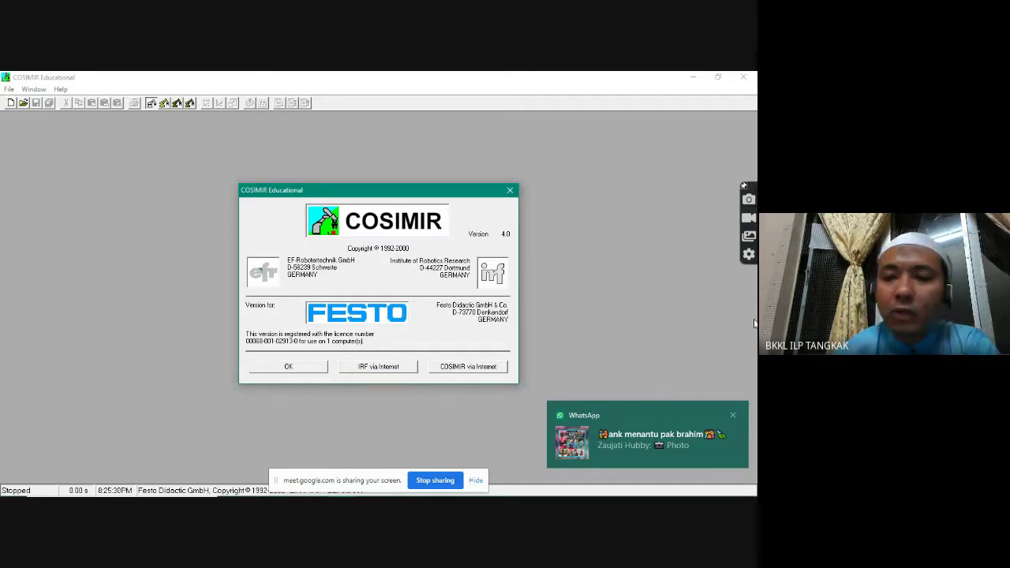
Step: Dismiss the startup information dialog and close the COSIMIR Help window to clear the workspace
left_click(732, 415)
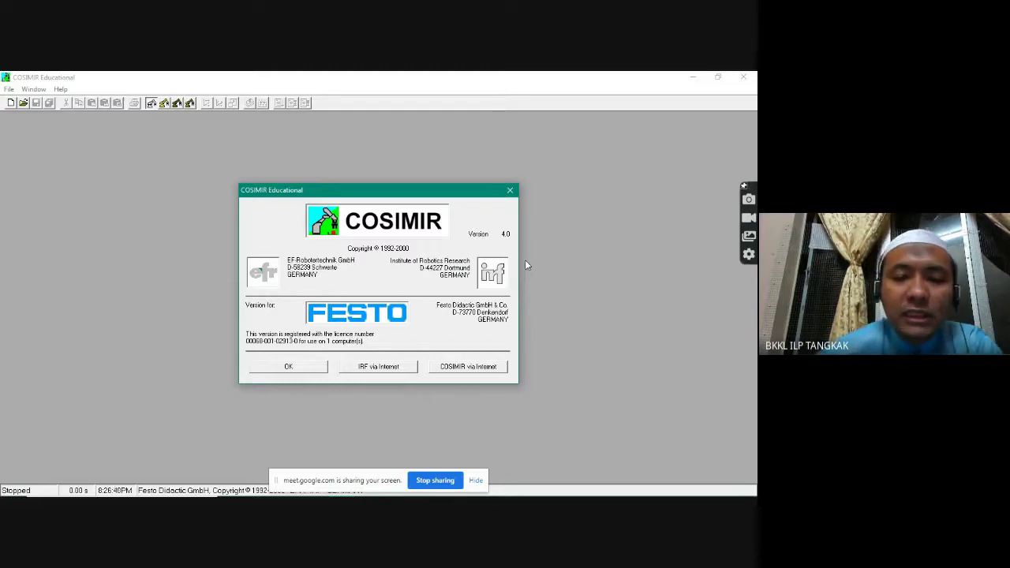
left_click(289, 366)
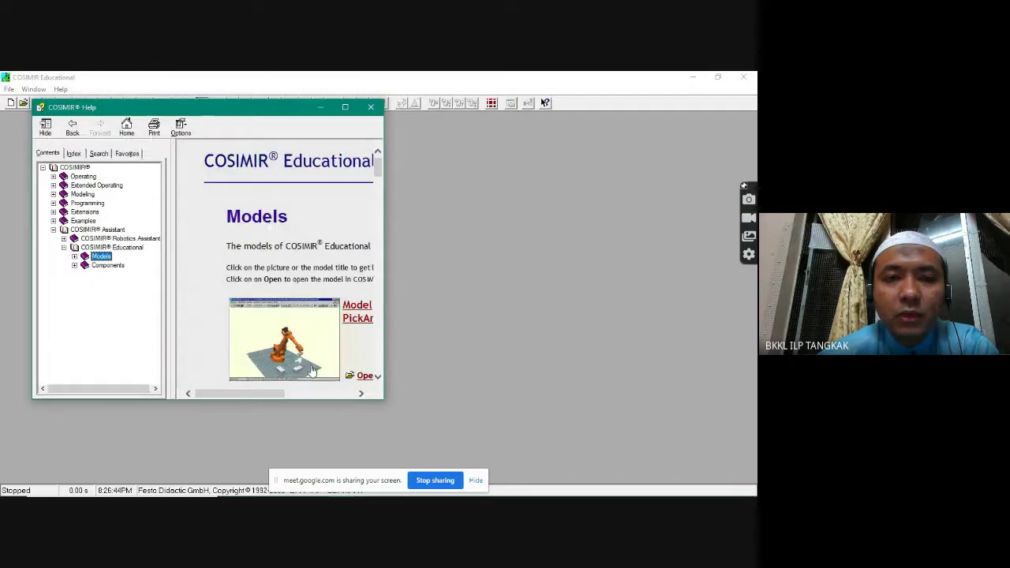
left_click_drag(212, 112, 318, 140)
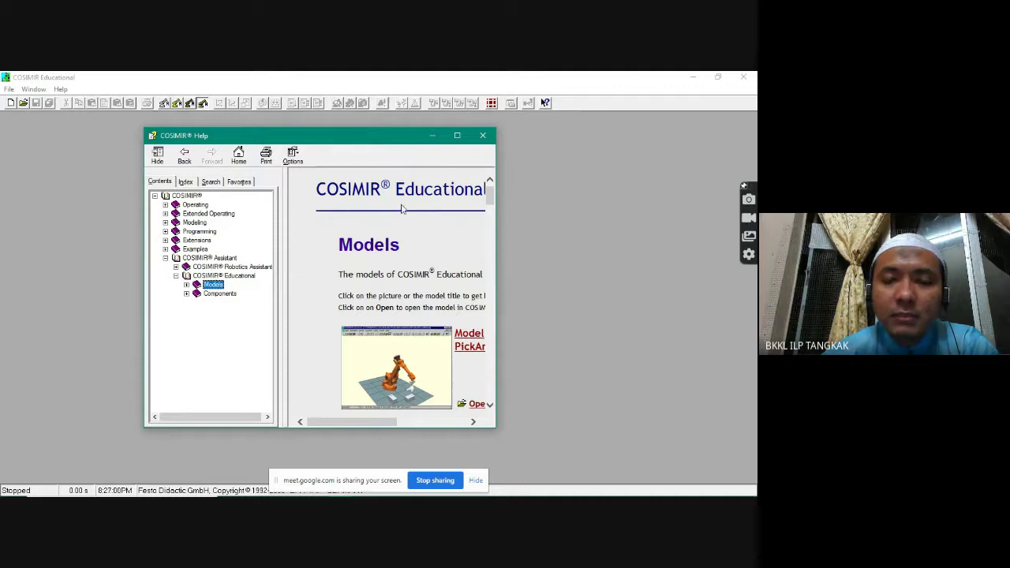
left_click(483, 136)
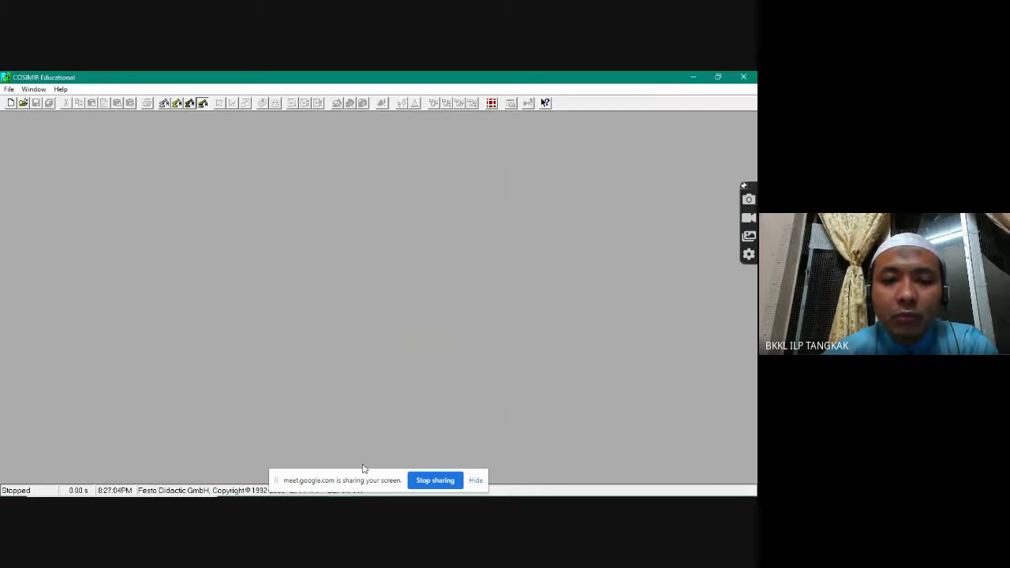
left_click_drag(348, 483, 600, 483)
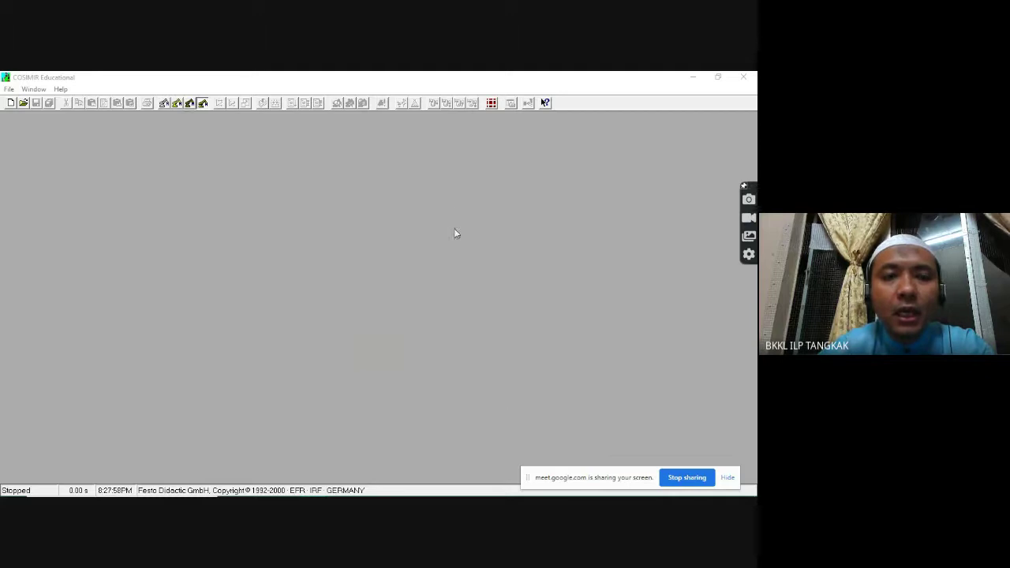
Step: Start a new project with the Project Wizard
left_click(377, 87)
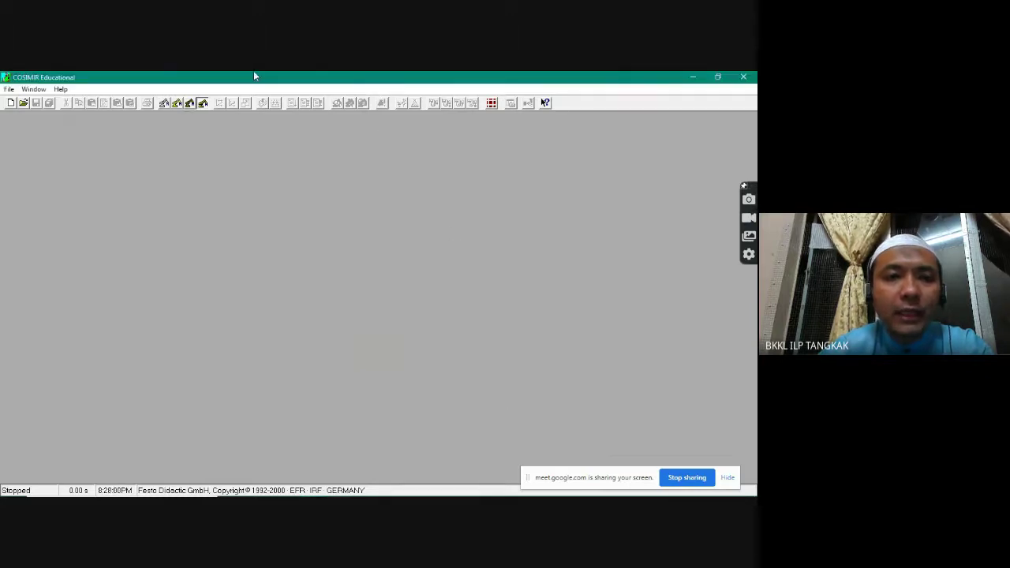
left_click(9, 89)
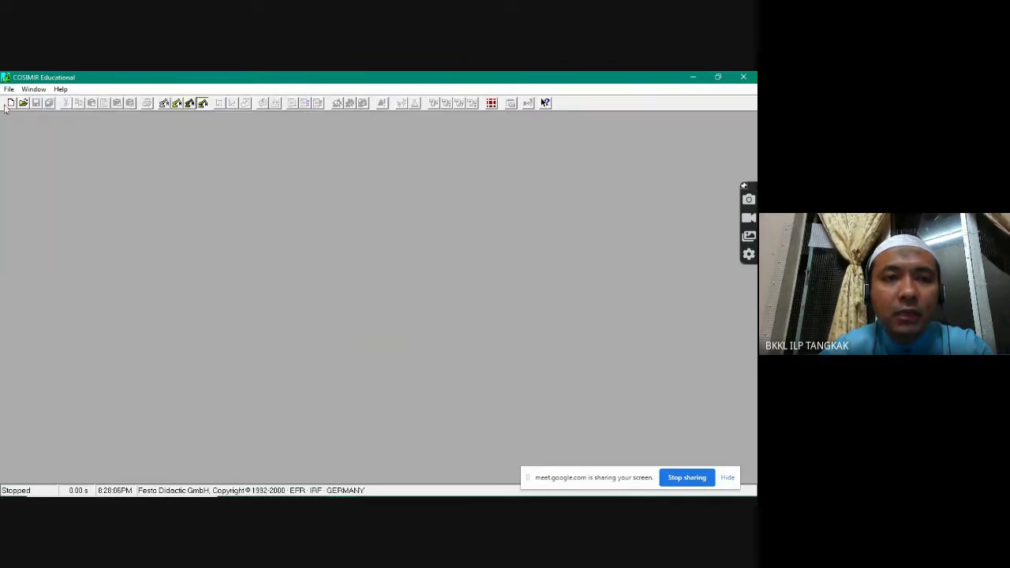
left_click(9, 90)
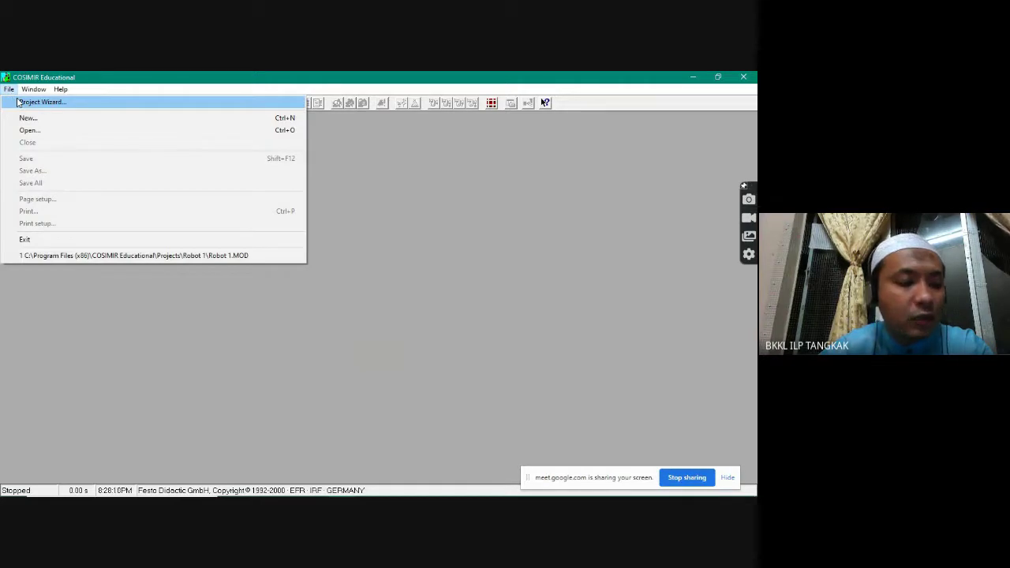
left_click(17, 103)
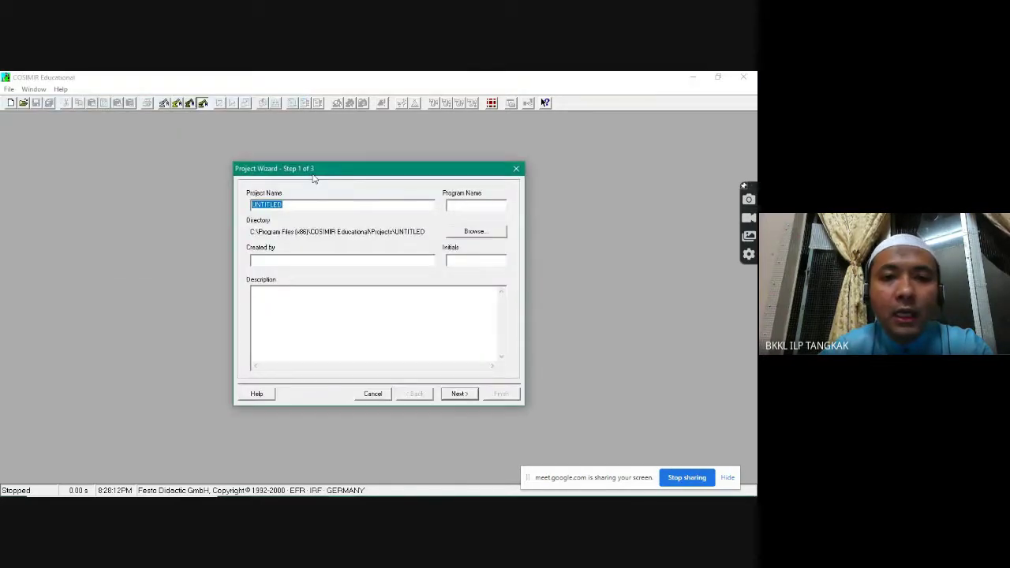
left_click_drag(311, 166, 333, 159)
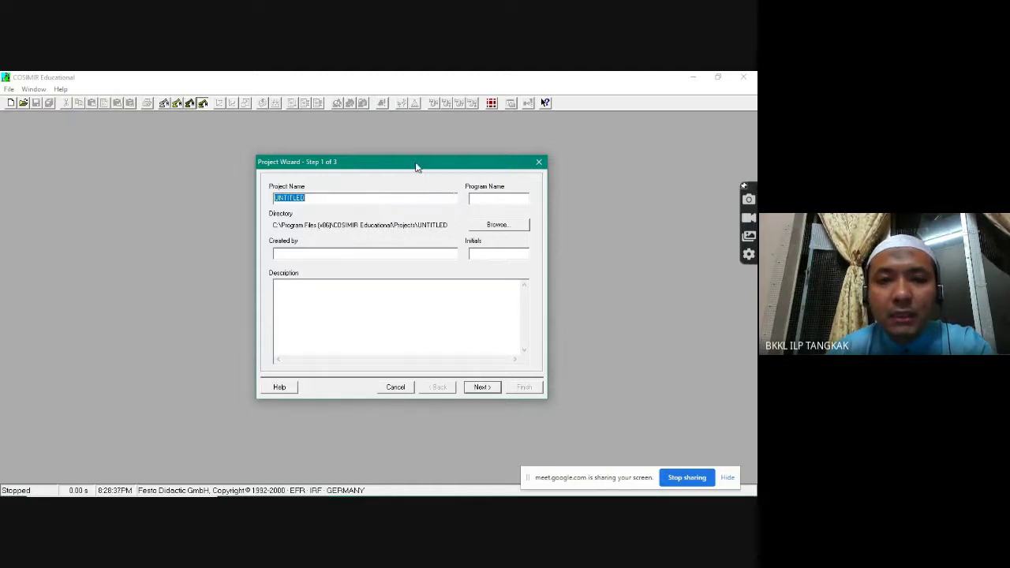
left_click_drag(417, 164, 402, 155)
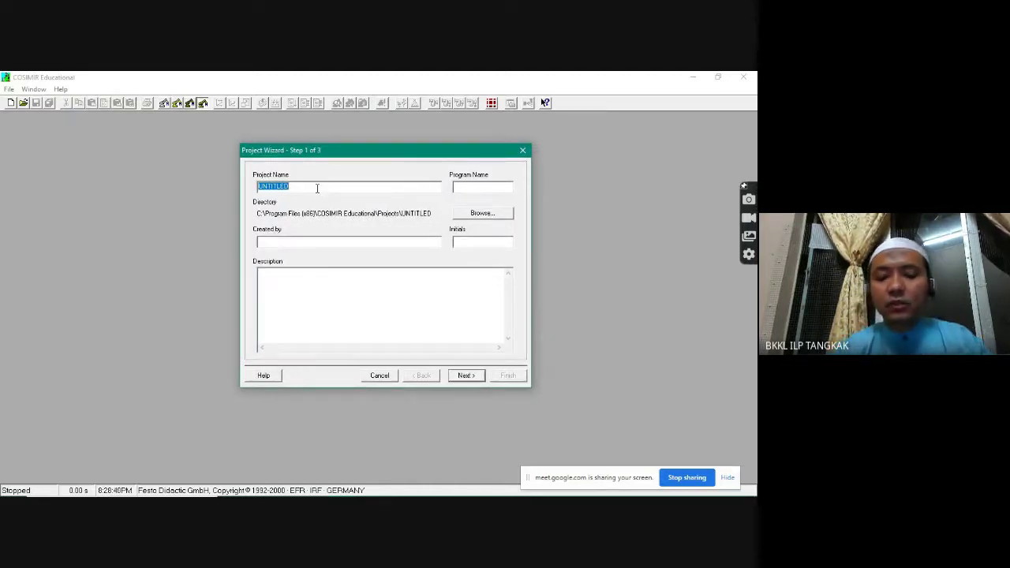
Step: Name the project "Pick & Place", leave the remaining project details blank and continue to the robot parameters
type("Pick")
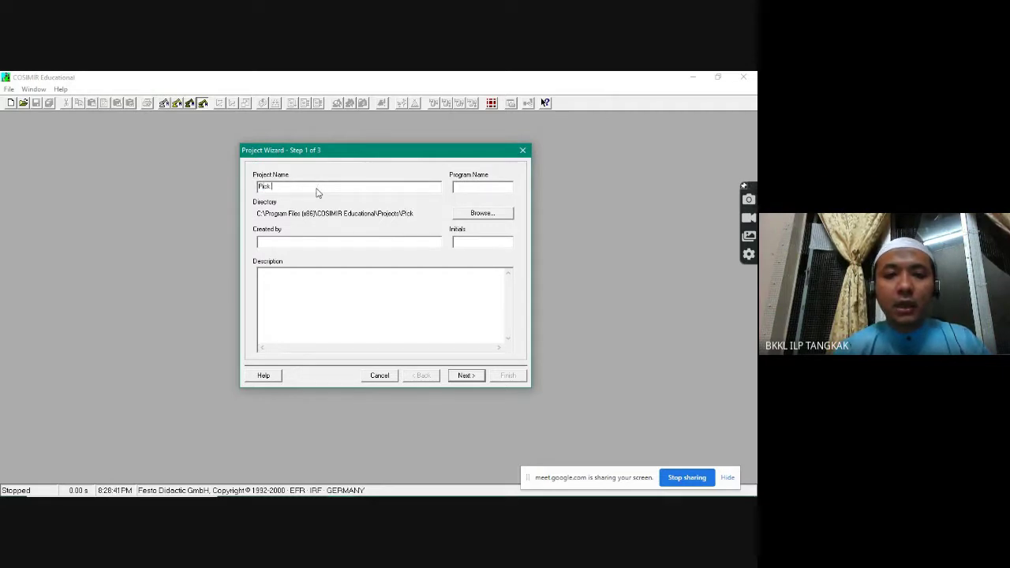
type(" & Pl")
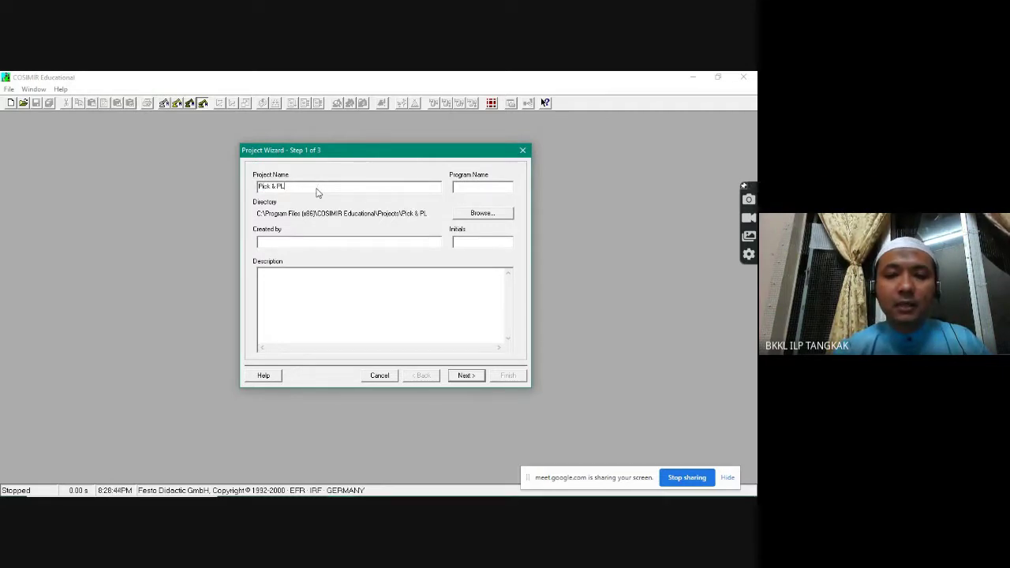
type("ace")
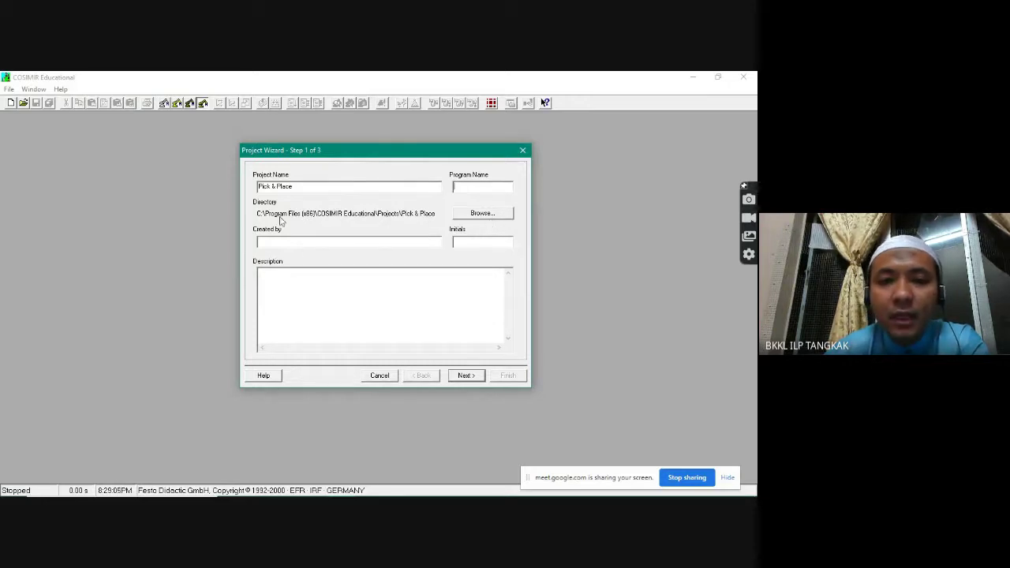
left_click(310, 244)
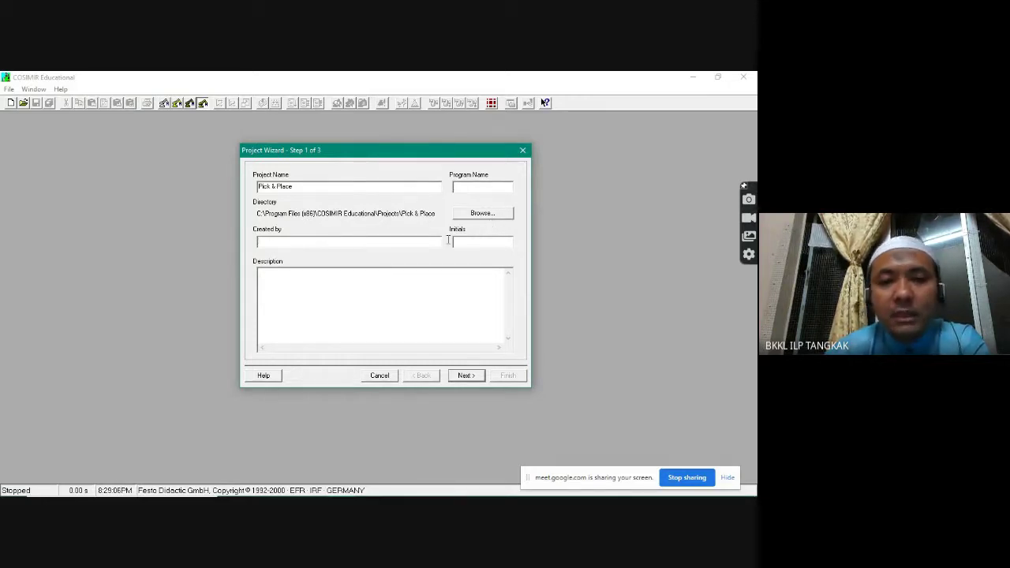
left_click(483, 240)
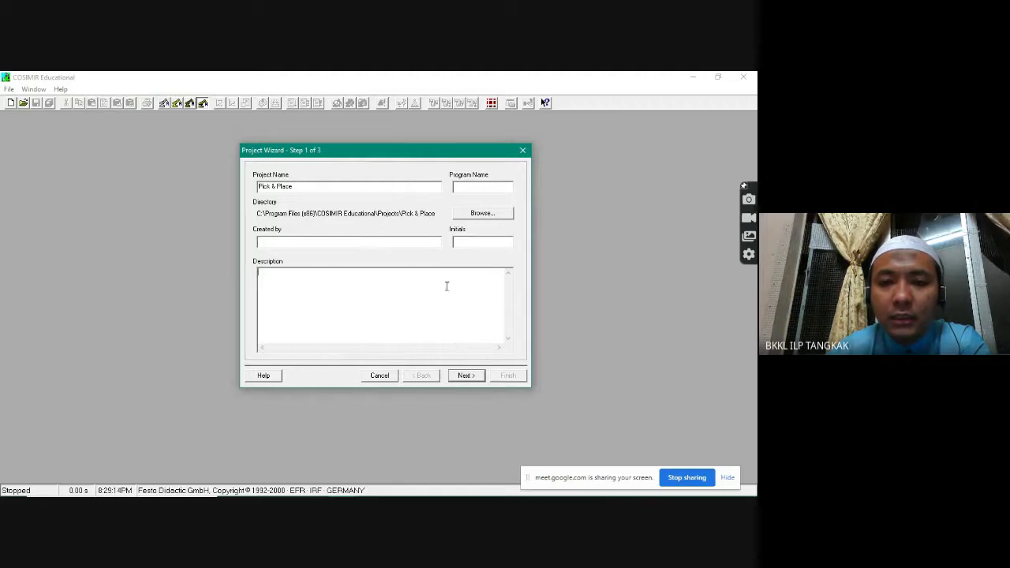
left_click(466, 376)
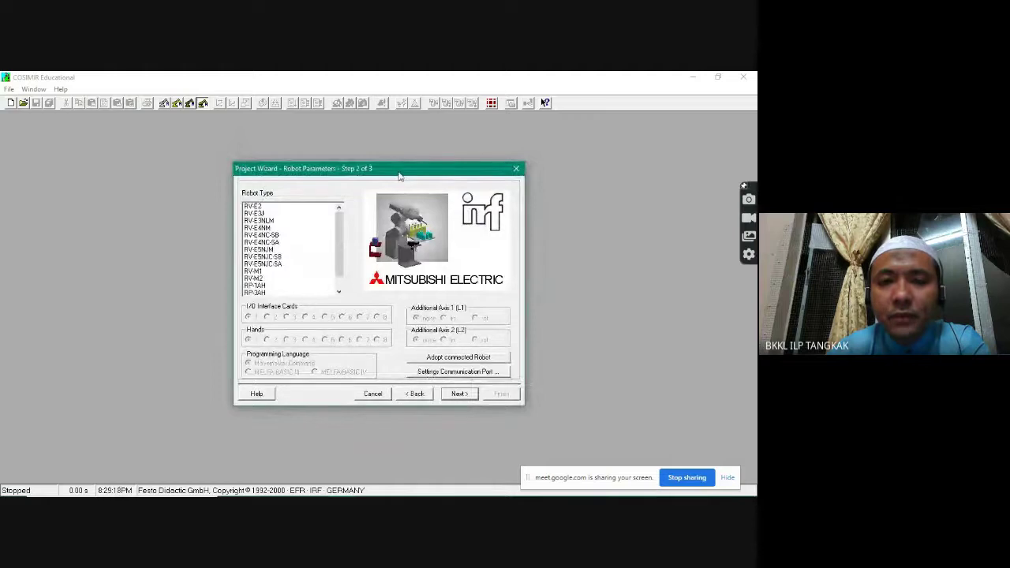
Step: Preview the available Mitsubishi robot types, from RV-E2 through the RV-E series to RP-1AH
left_click_drag(403, 172, 341, 149)
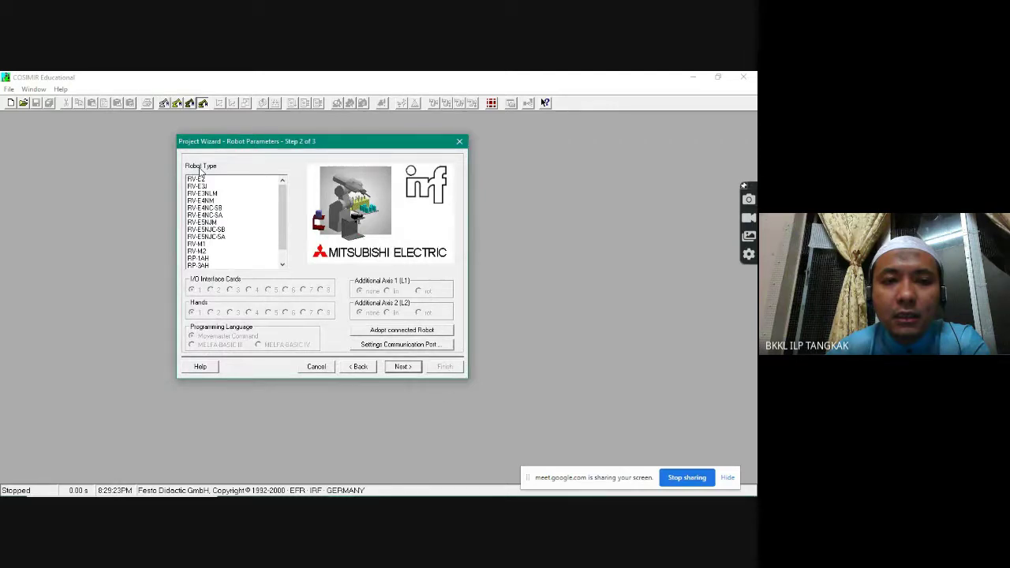
left_click(281, 183)
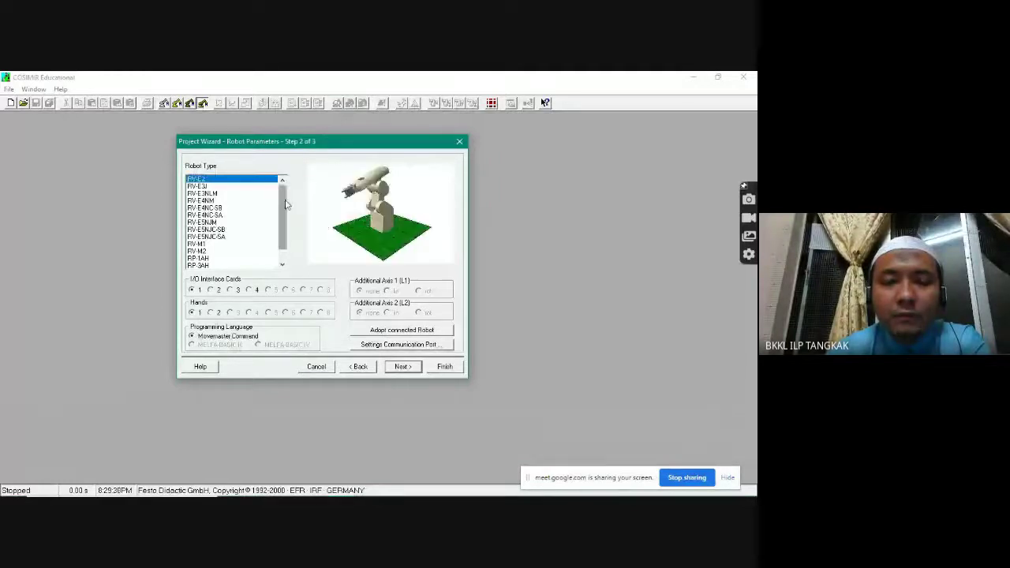
left_click(203, 188)
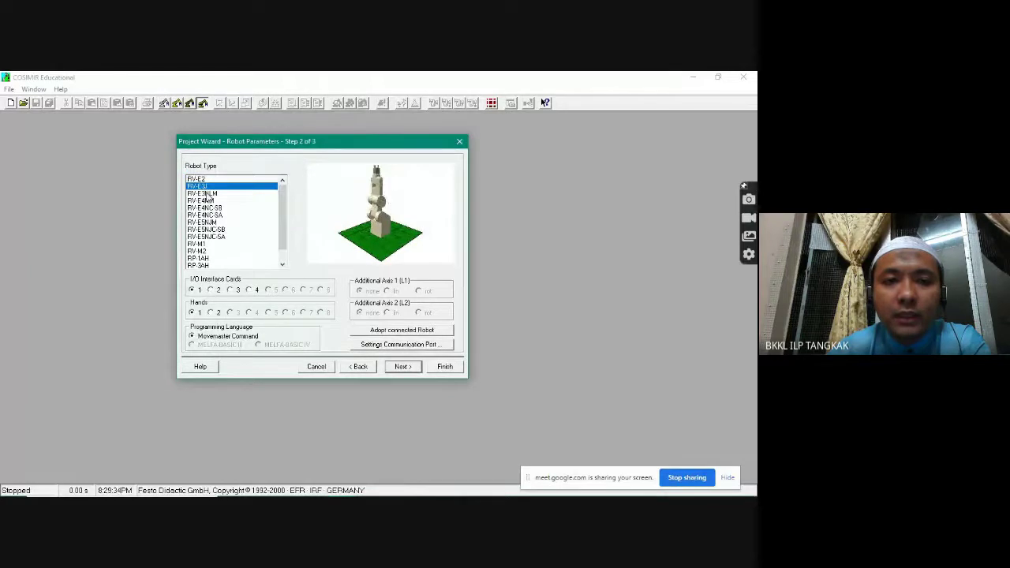
left_click(210, 201)
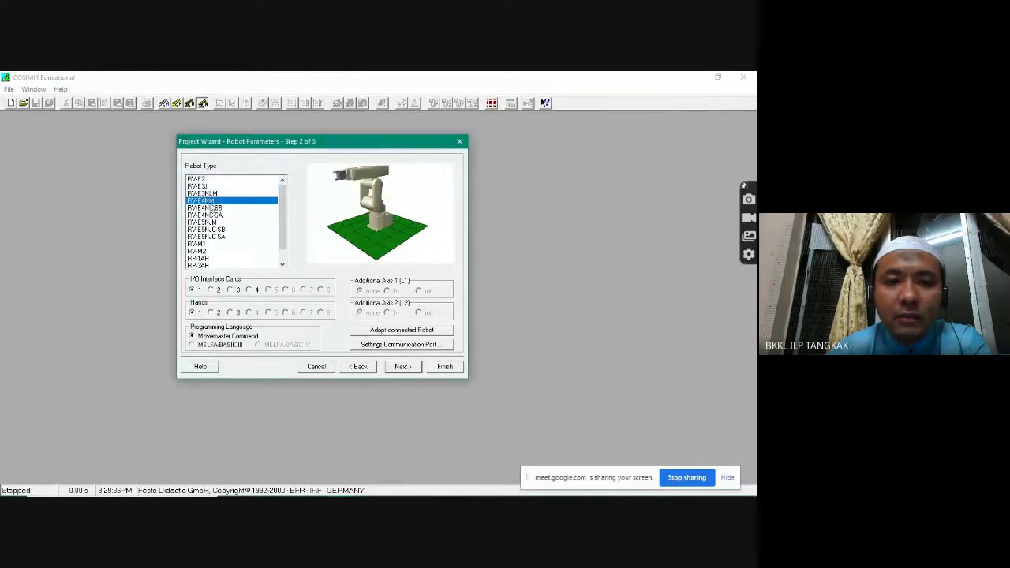
left_click(210, 221)
left_click(210, 236)
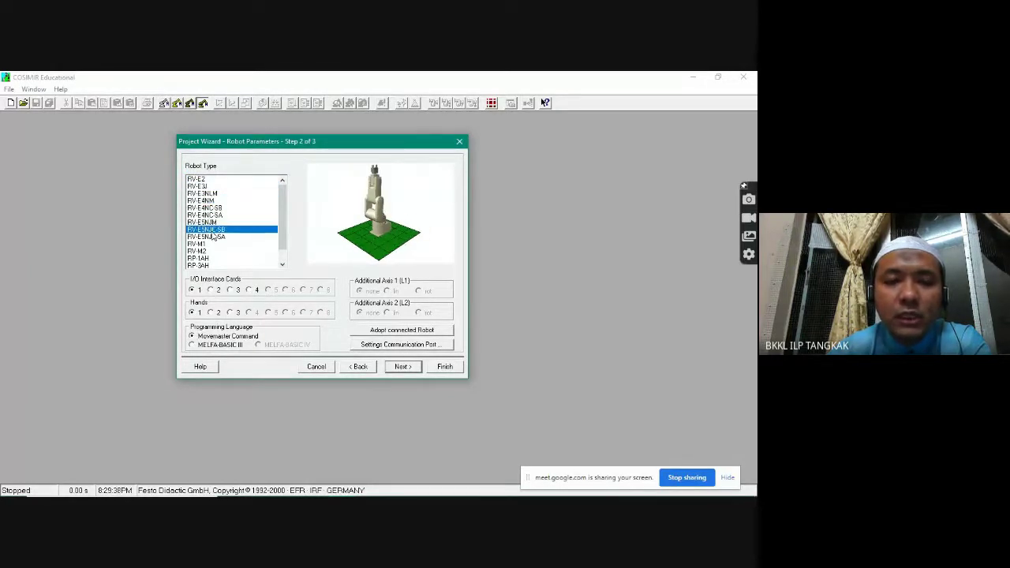
left_click(210, 251)
left_click(210, 258)
left_click(218, 224)
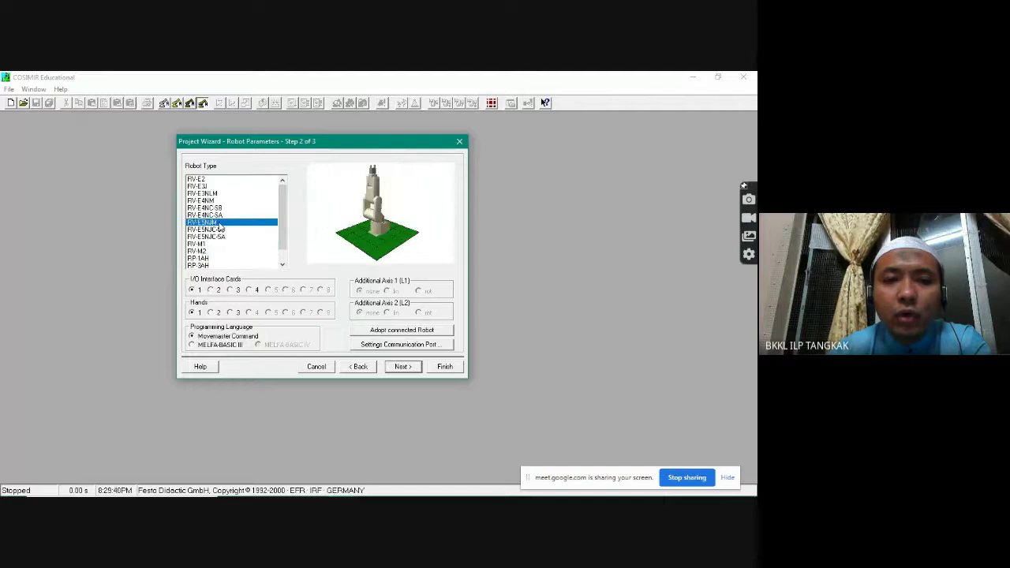
scroll(287, 227, "down", 1)
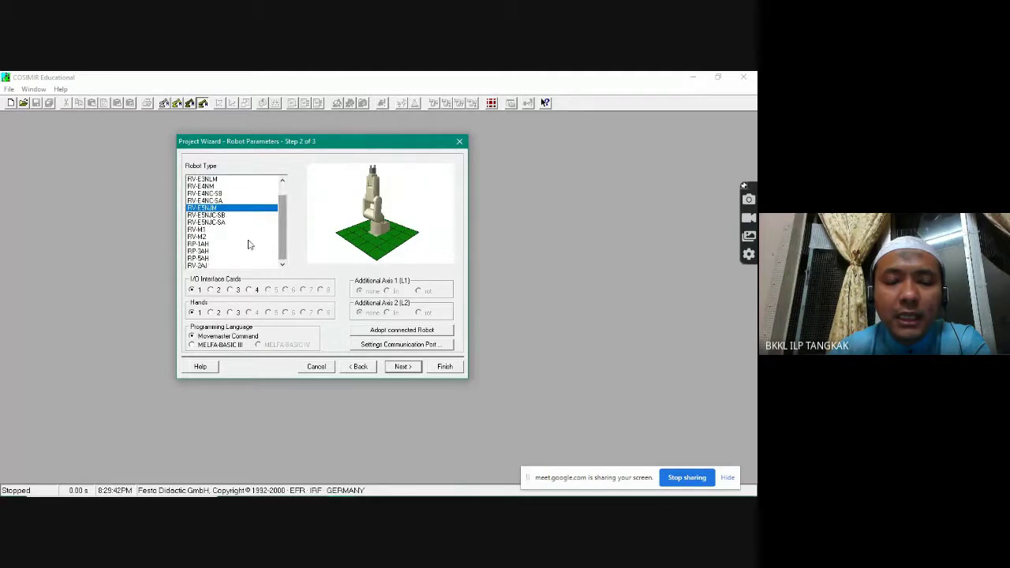
left_click(219, 237)
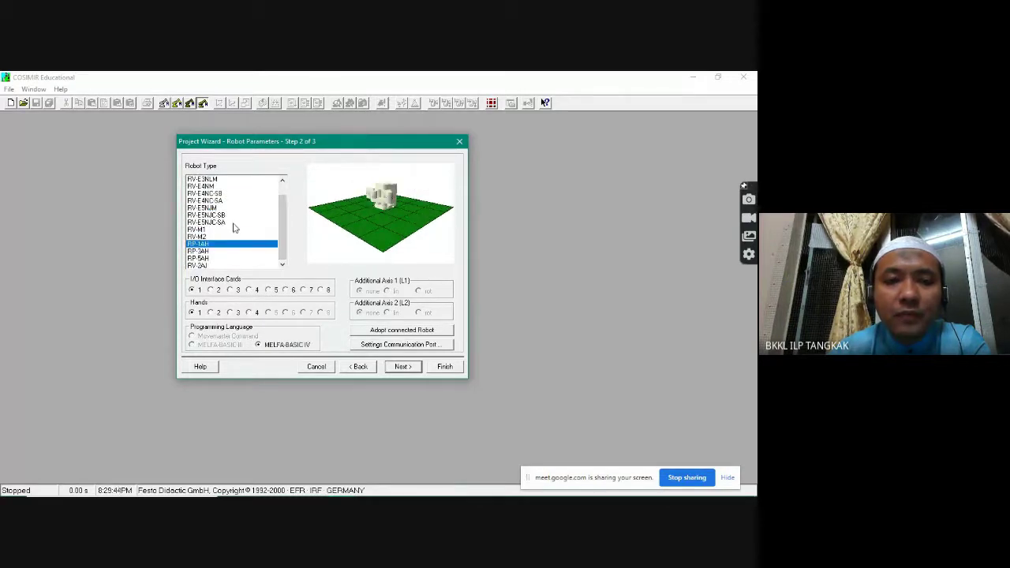
Step: Choose the RV-M1 robot type with one I/O interface card
left_click(225, 230)
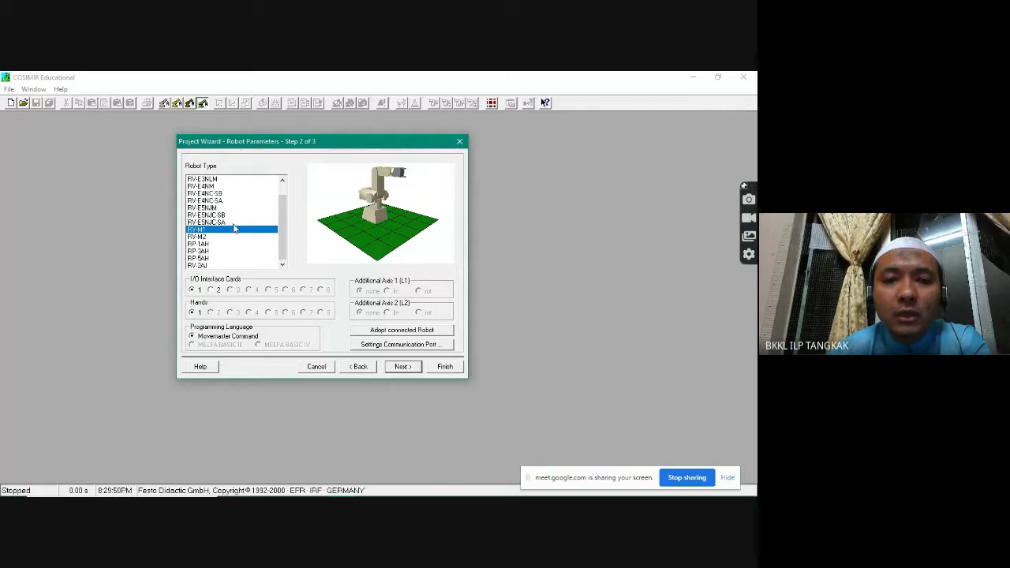
left_click_drag(283, 213, 280, 260)
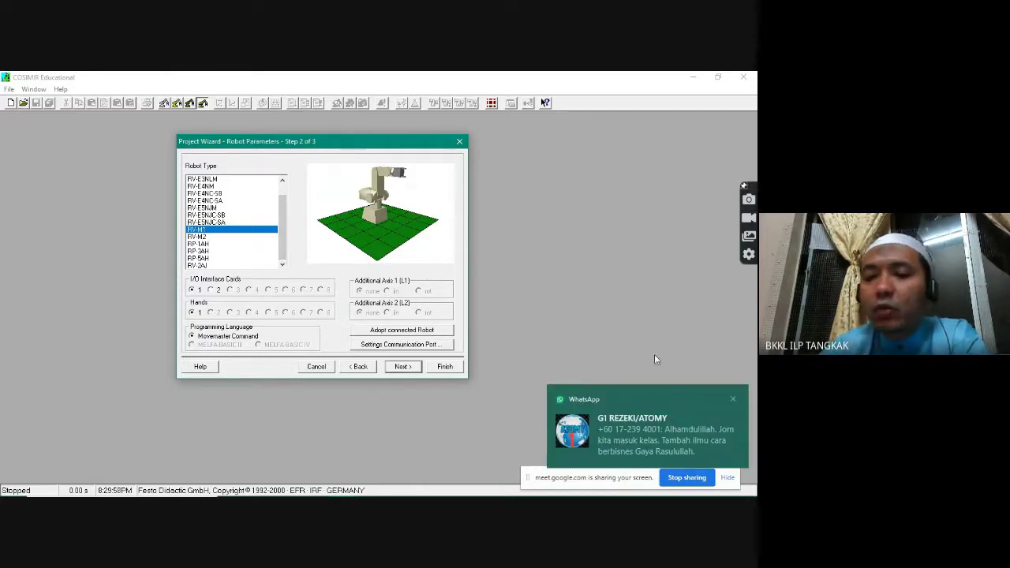
left_click(732, 399)
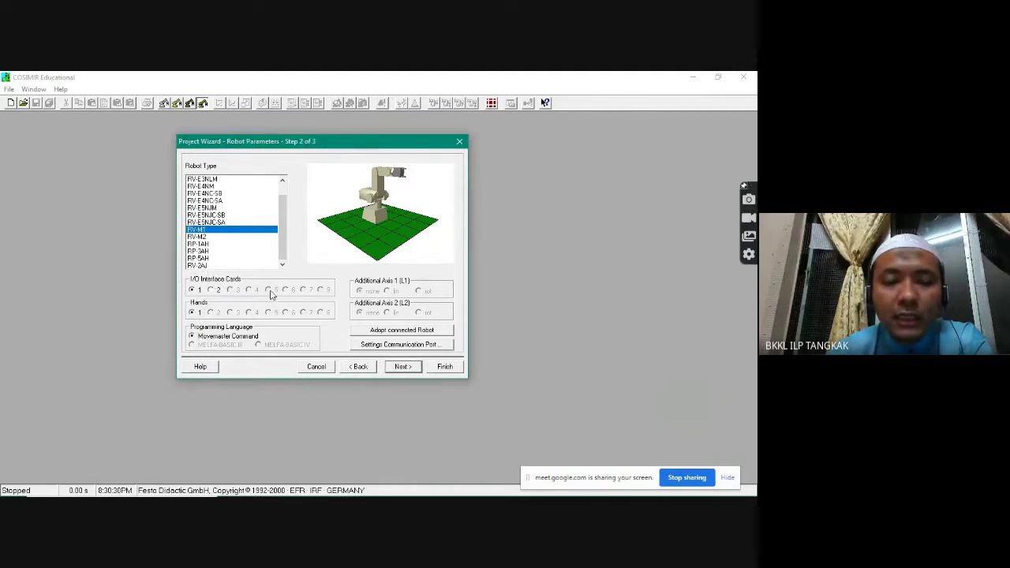
left_click(211, 290)
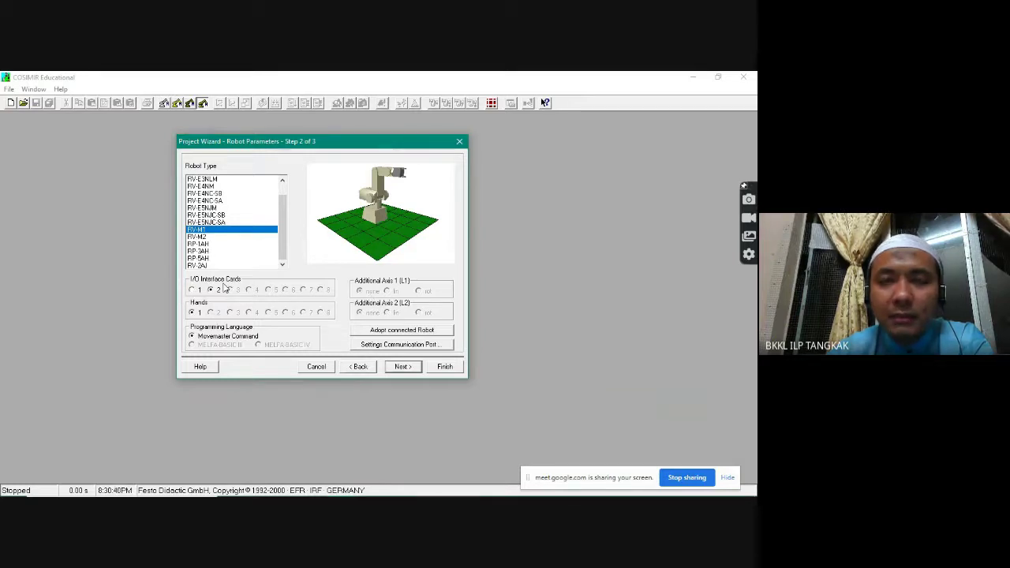
left_click(193, 289)
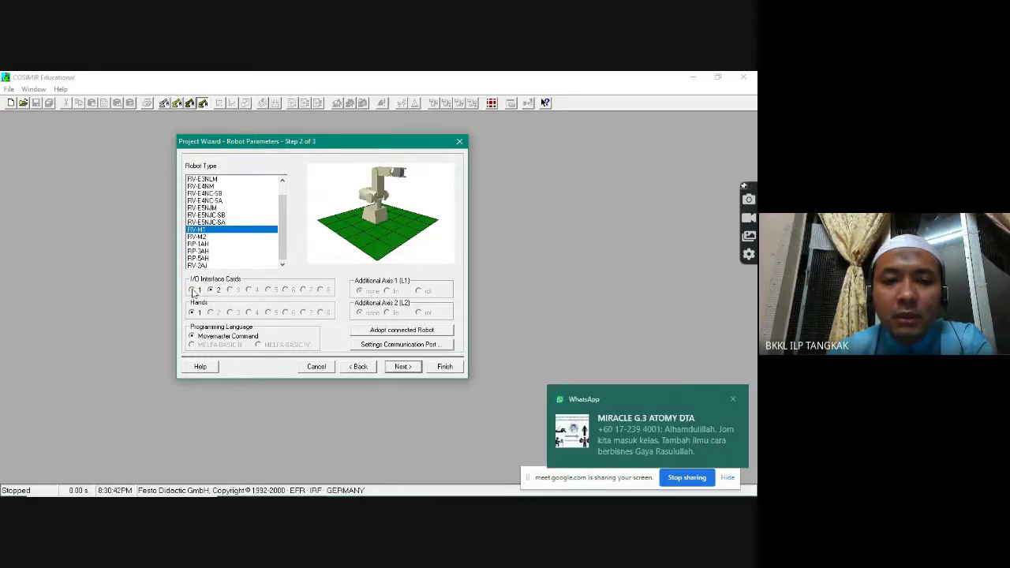
left_click(731, 398)
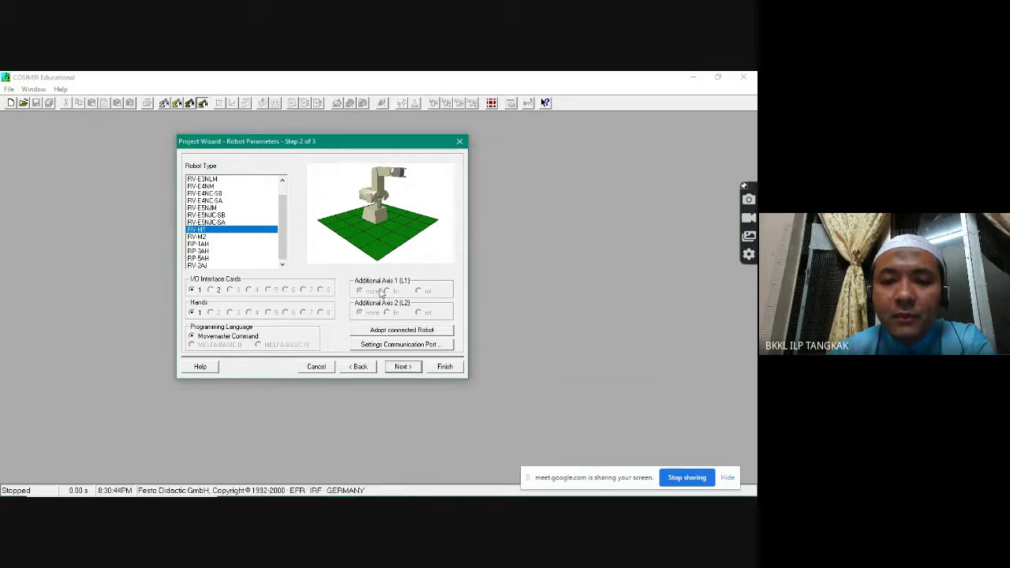
Step: Compare the preview of the RV-M2 robot with the RV-M1, ending with RV-M1 selected
left_click(210, 237)
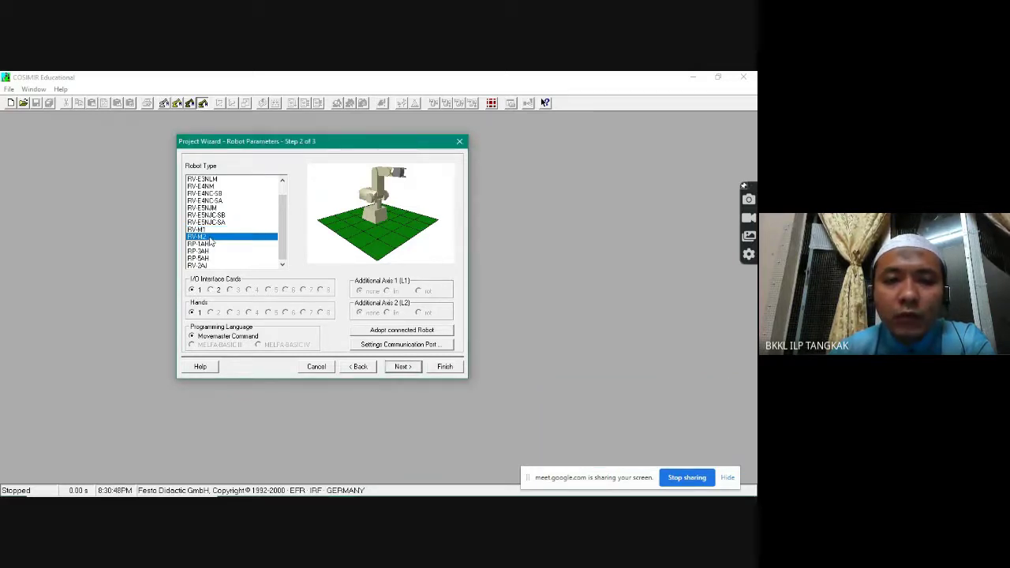
left_click(209, 230)
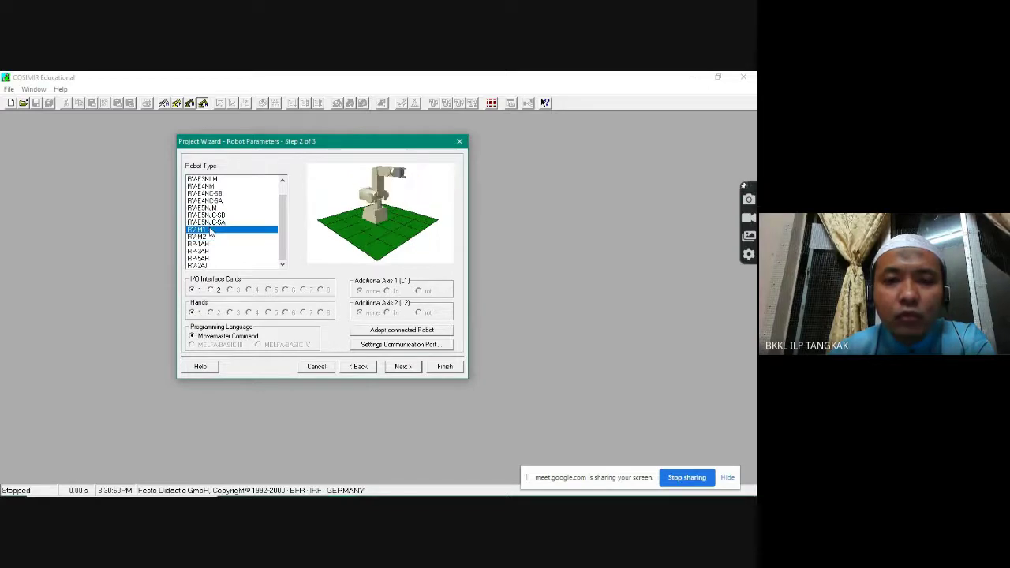
left_click(211, 237)
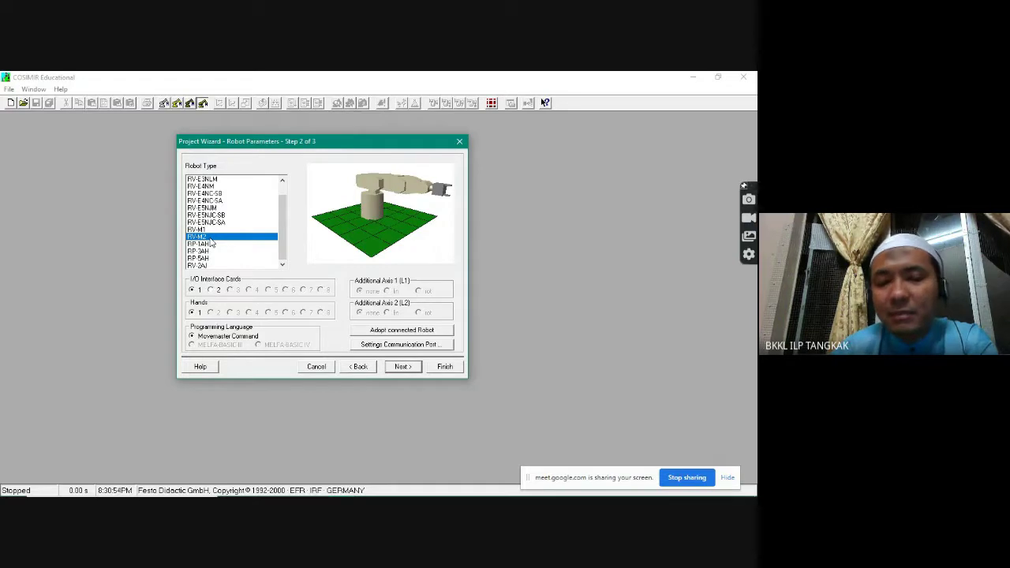
left_click(202, 230)
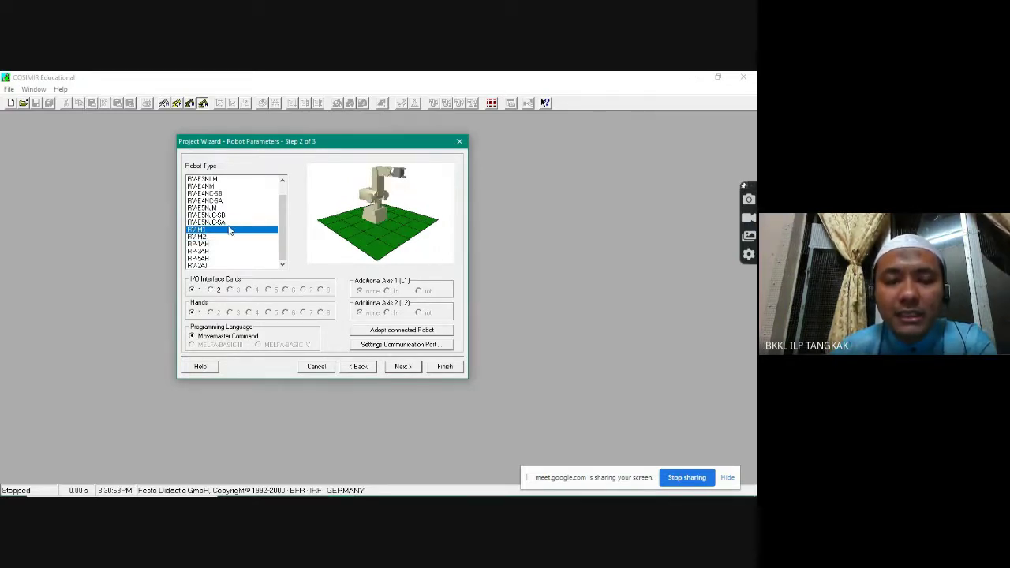
Step: Finish the Project Wizard with the RV-M1 robot selected and dismiss the educational version notice
left_click(444, 368)
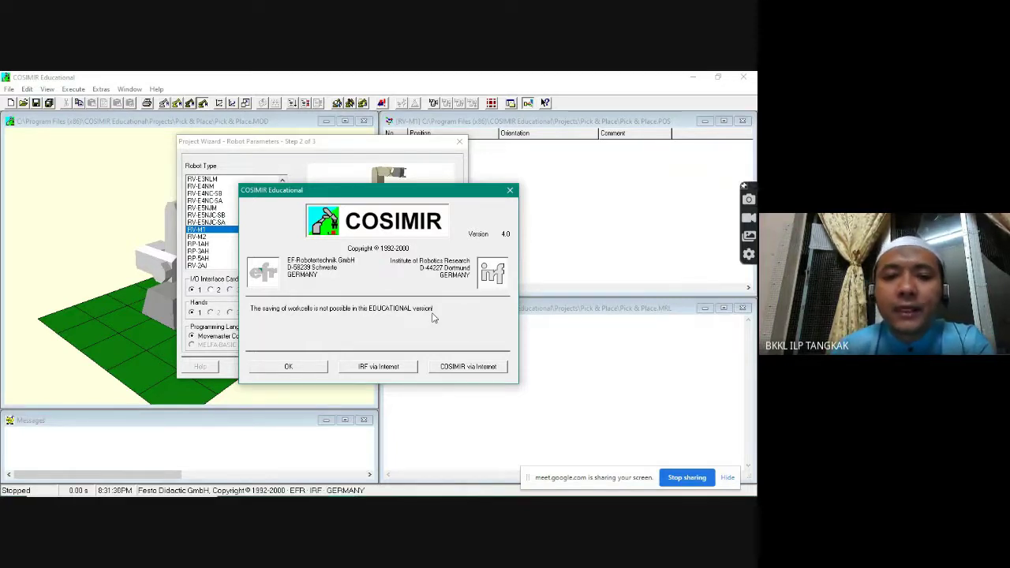
left_click(312, 366)
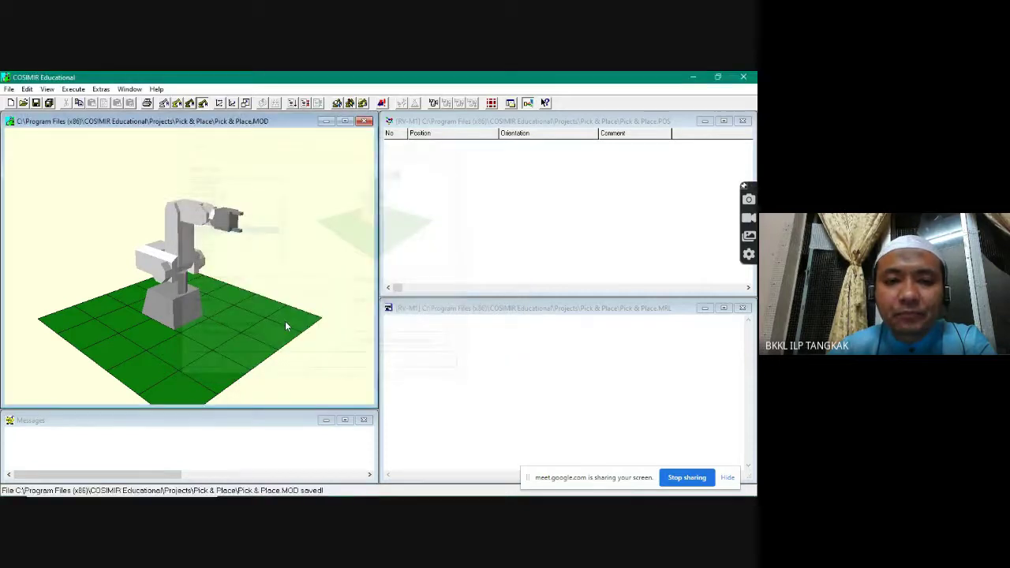
Step: Examine the project's workcell, position list, program and Messages windows, activating each one in turn
left_click(590, 122)
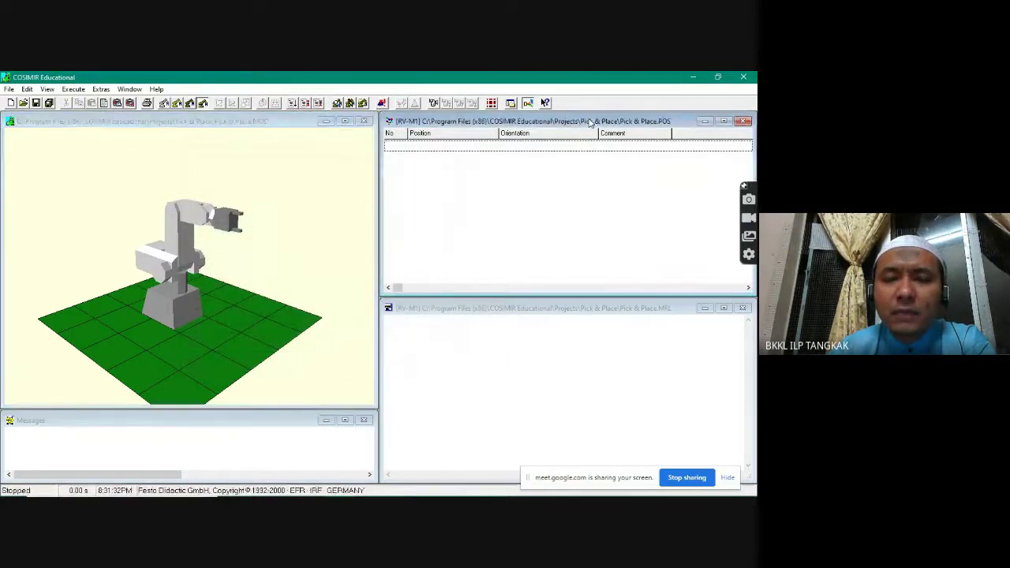
left_click(267, 124)
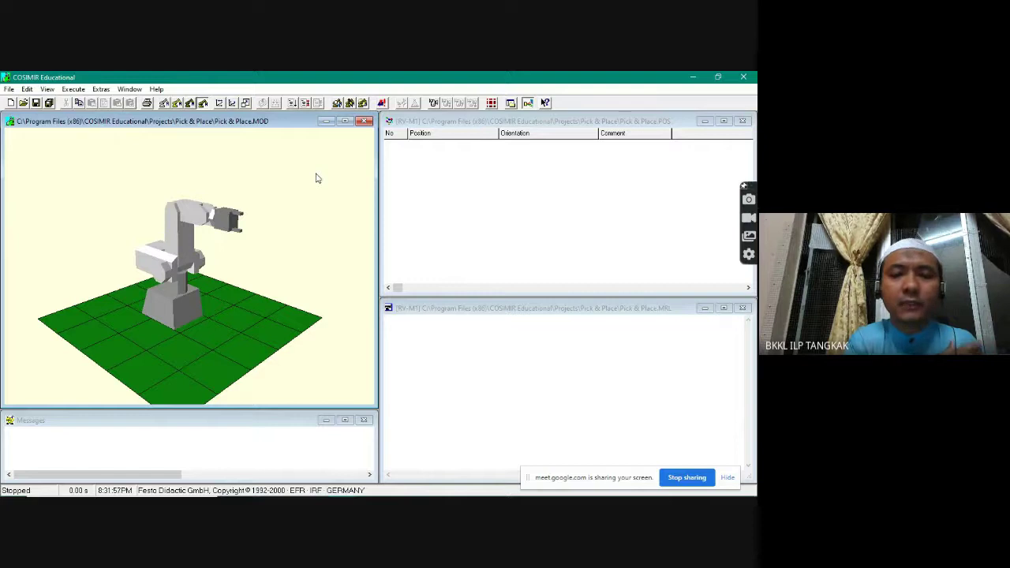
left_click(482, 190)
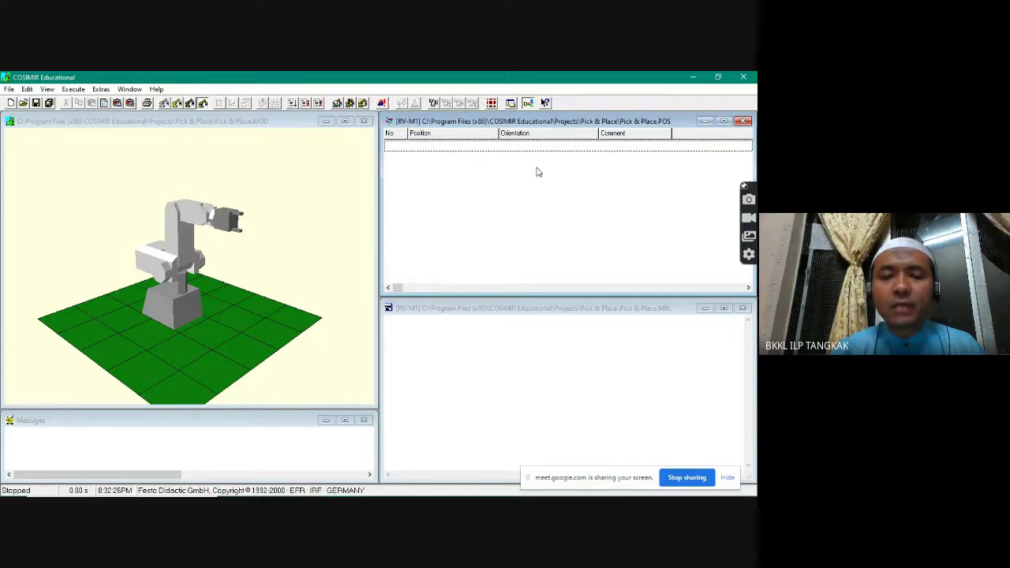
left_click(524, 424)
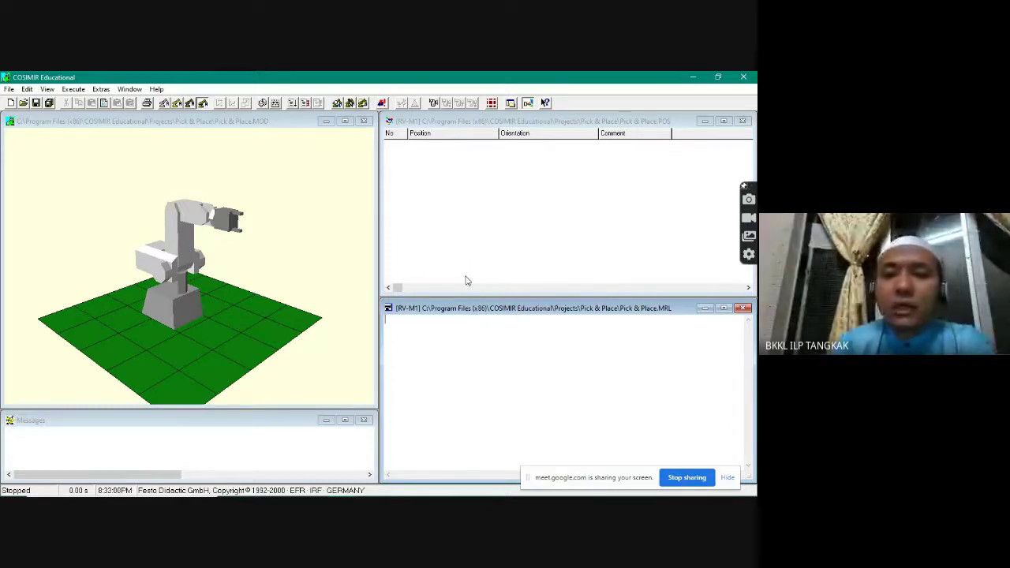
left_click(499, 232)
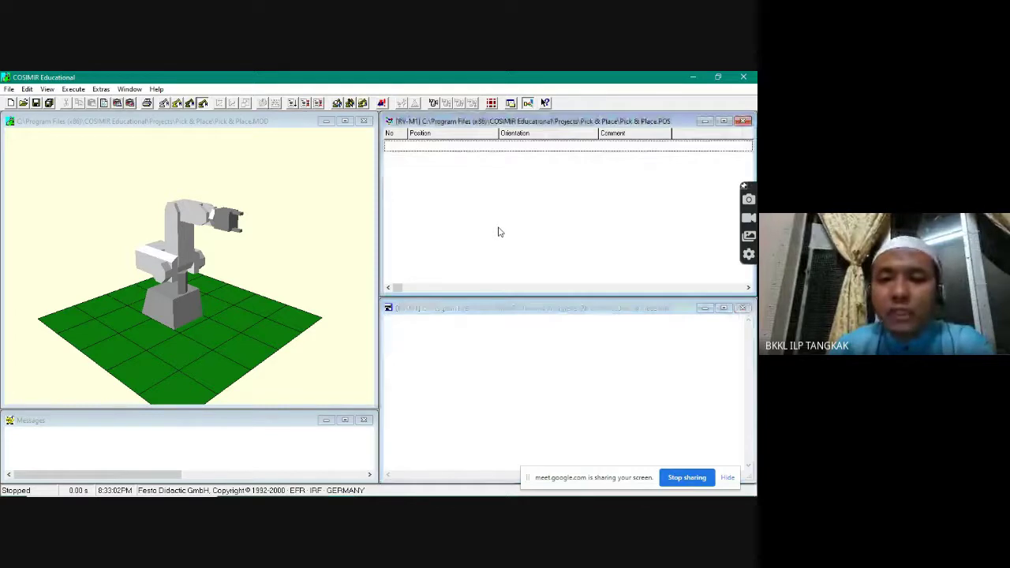
left_click(457, 354)
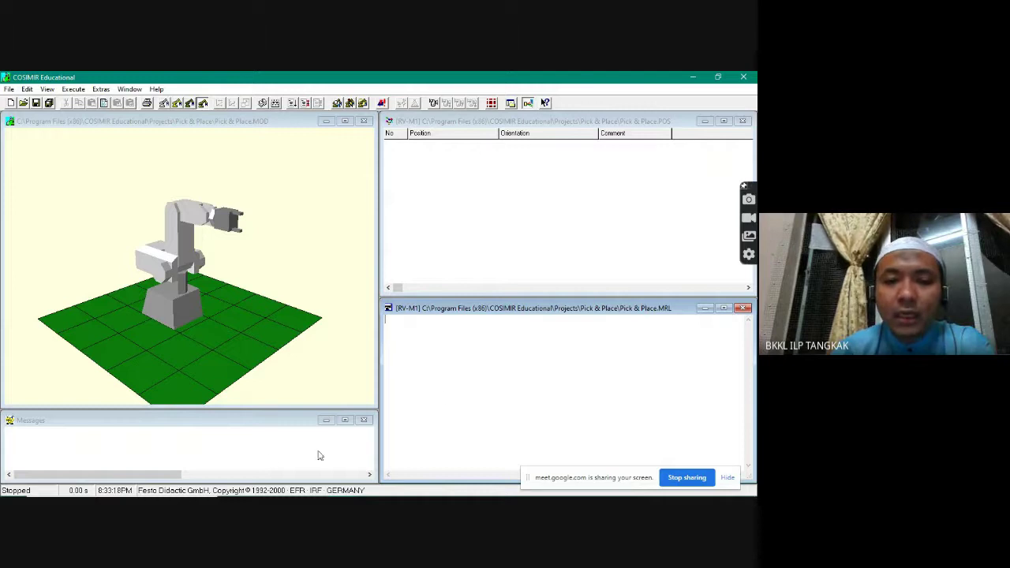
left_click(266, 452)
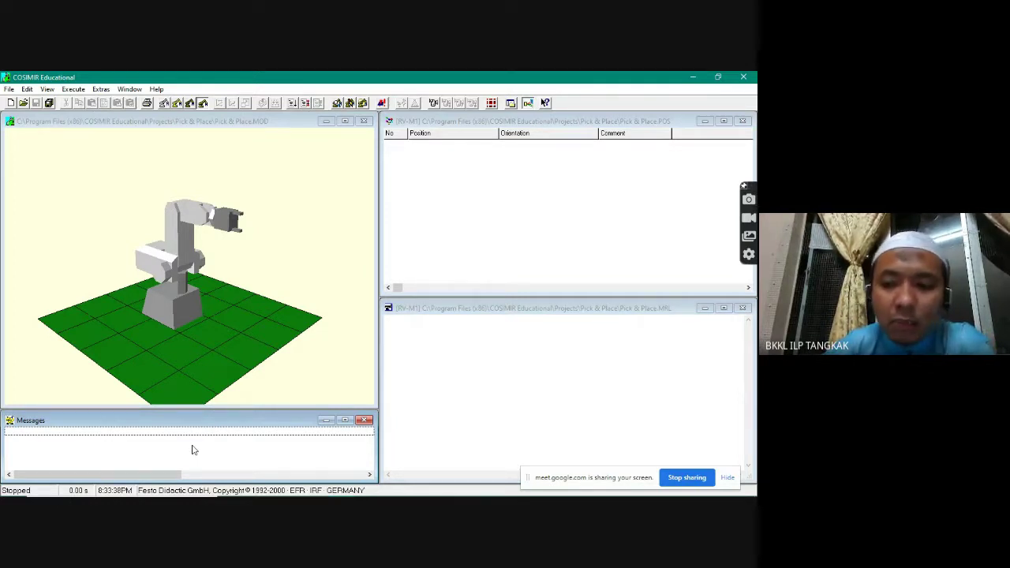
left_click(430, 348)
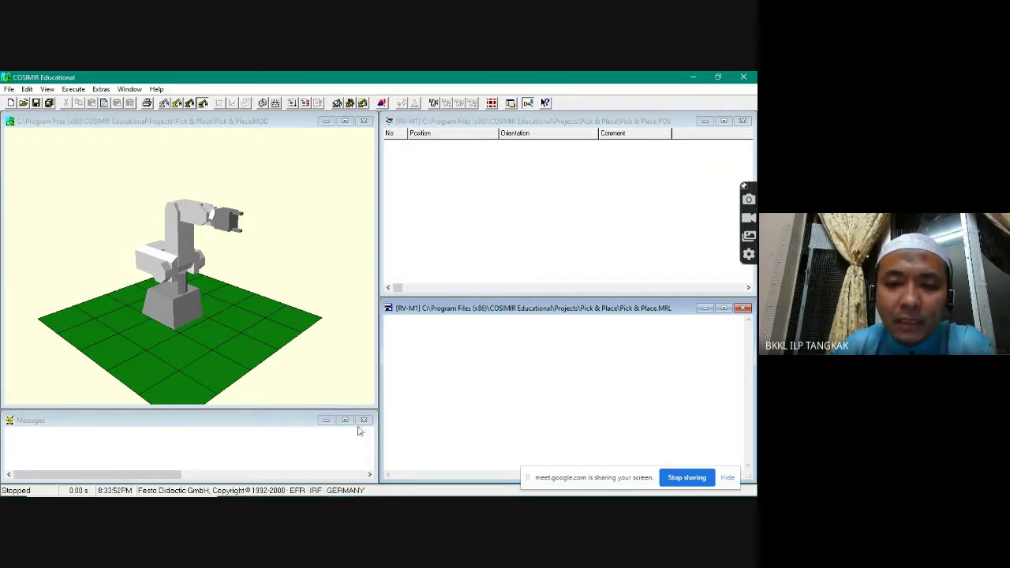
left_click(276, 442)
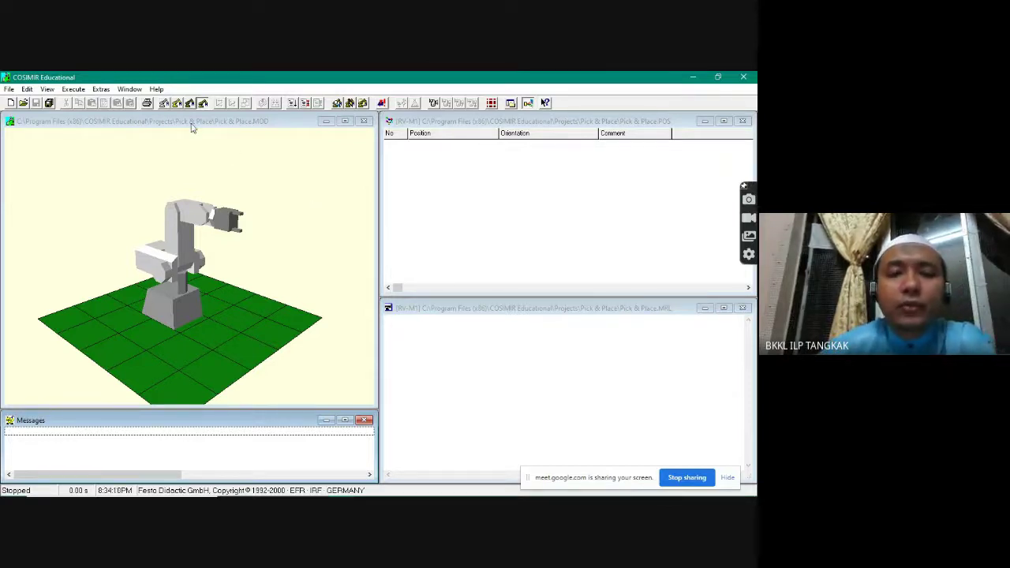
left_click(576, 244)
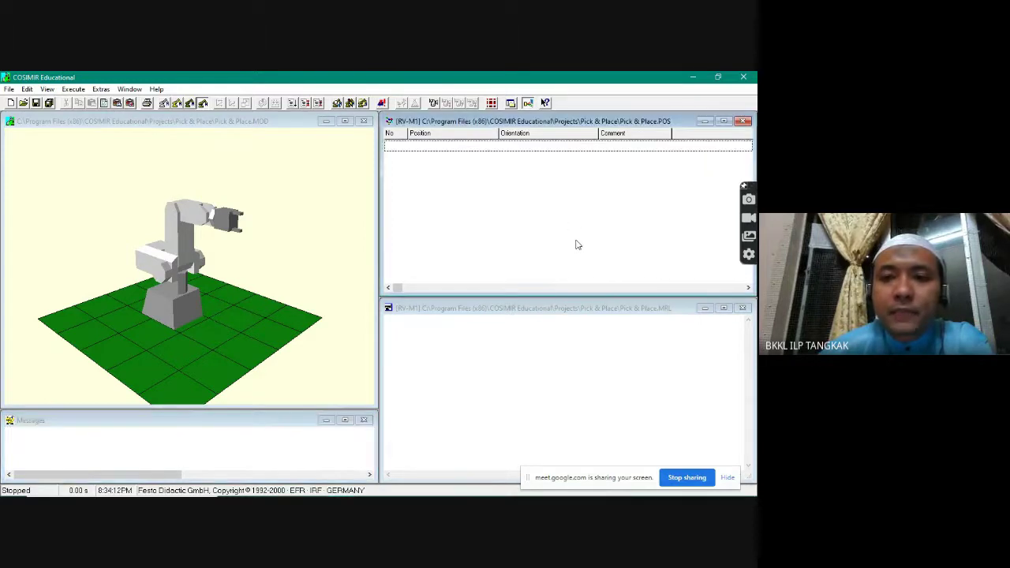
left_click(320, 446)
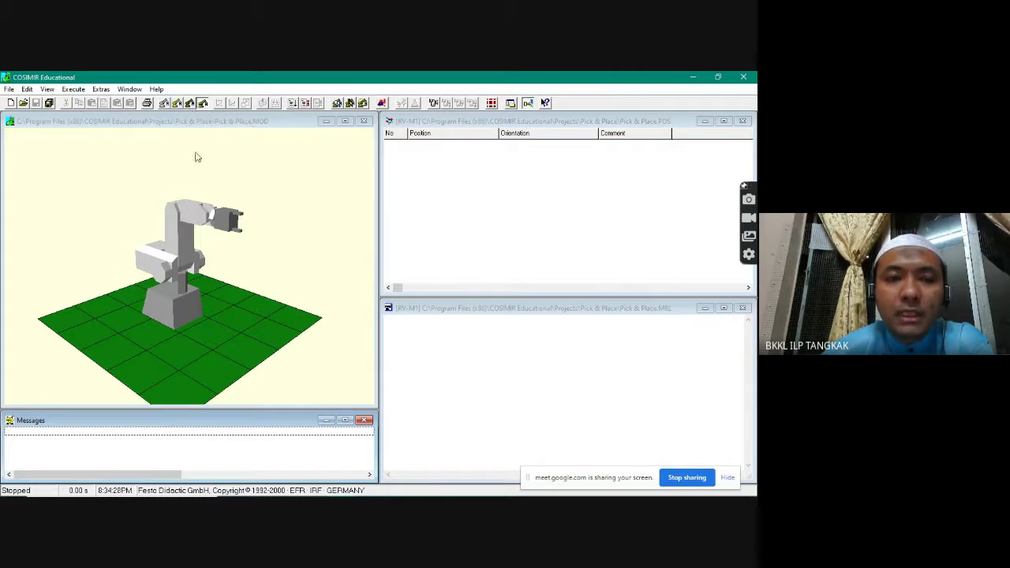
Step: Compare the workcell's render modes from wireframe through filled to the shaded modes, ending on the most detailed shading
left_click(202, 211)
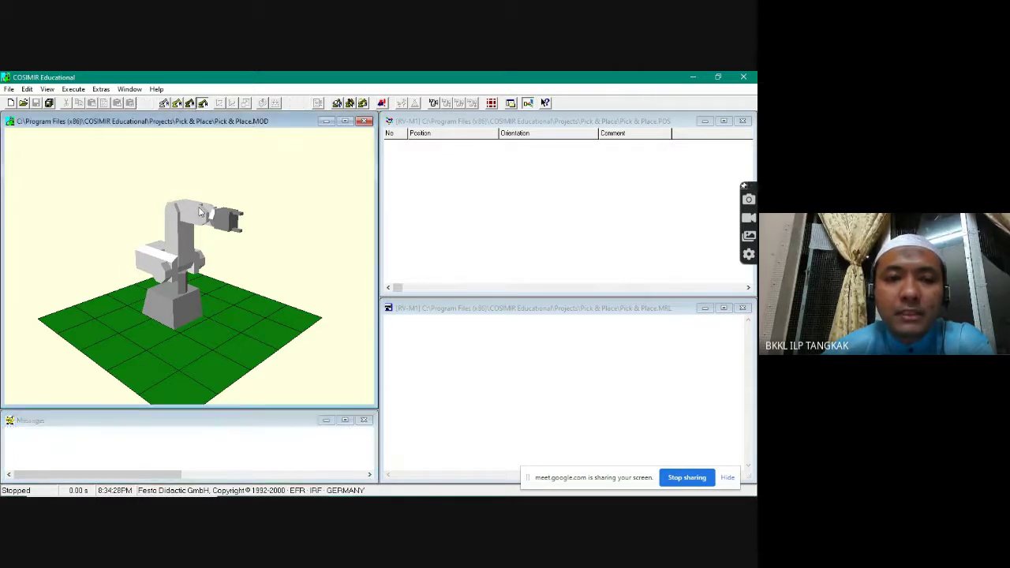
left_click(165, 104)
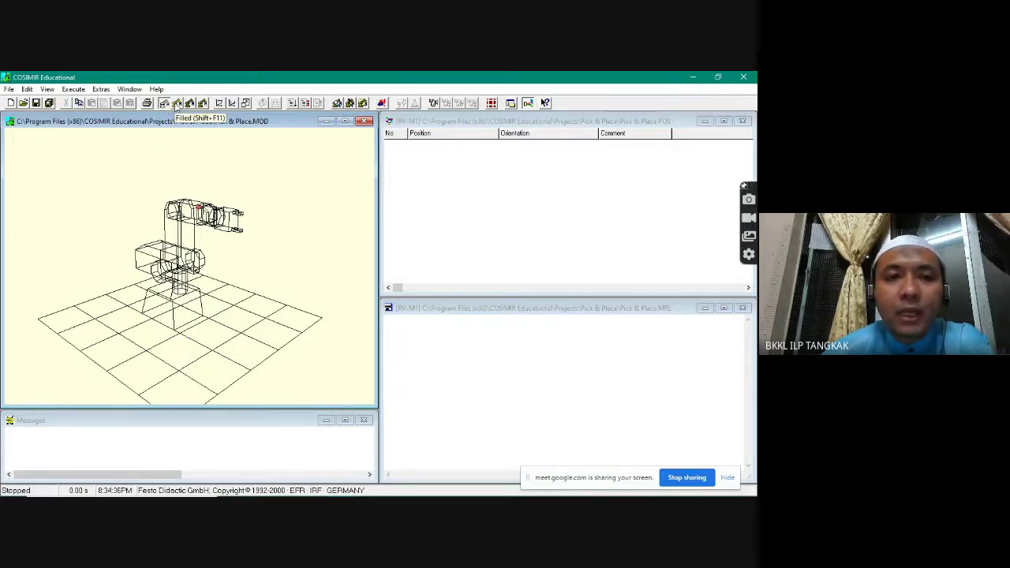
left_click(177, 104)
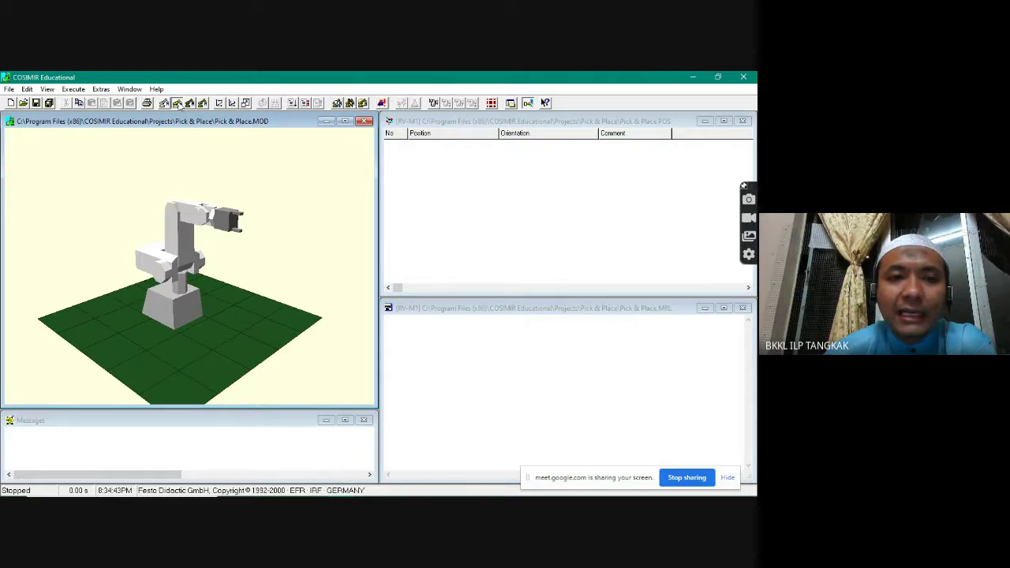
left_click(189, 104)
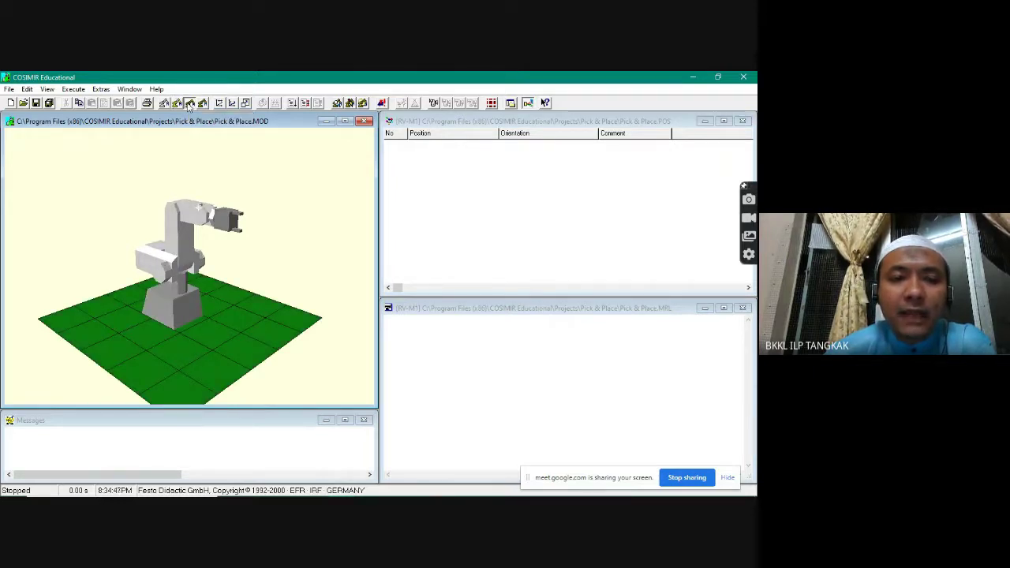
left_click(203, 103)
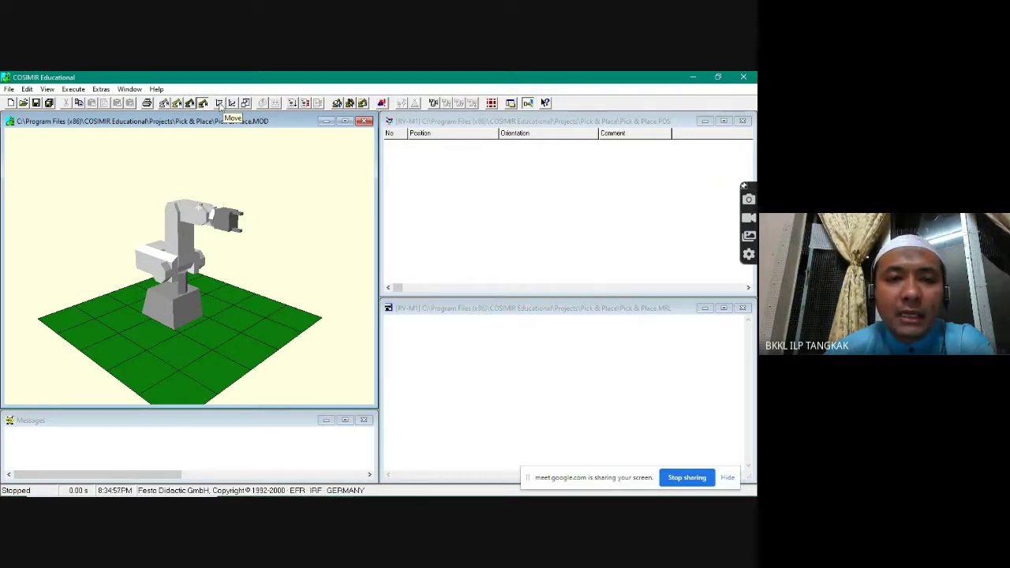
Step: Reframe the workcell view by moving, rotating and enlarging it around the robot, and dismiss the chat notification
left_click(219, 103)
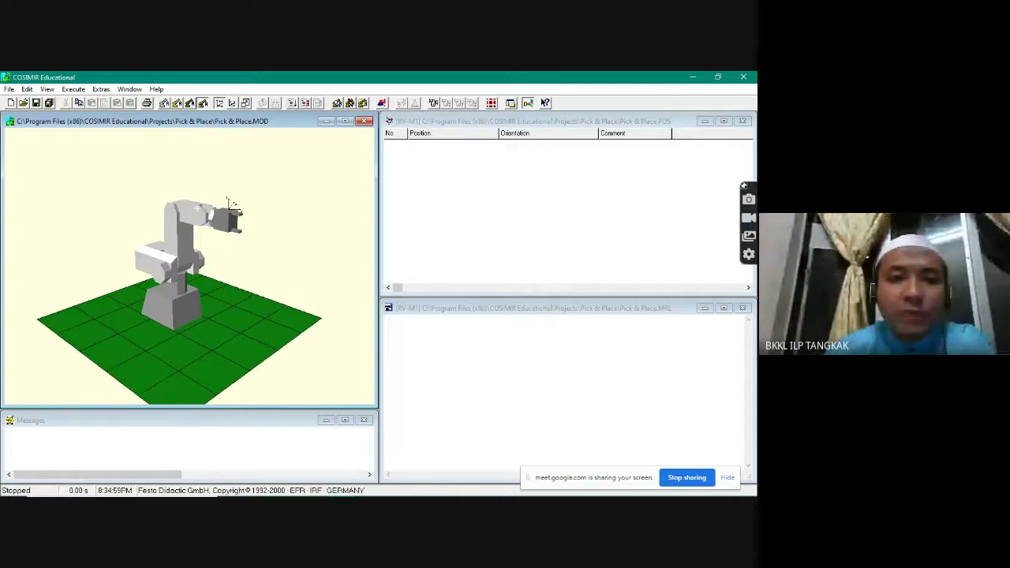
mouse_move(230, 203)
left_mouse_down()
mouse_move(174, 145)
mouse_move(241, 186)
mouse_move(236, 205)
mouse_move(254, 130)
mouse_move(236, 217)
mouse_move(169, 198)
mouse_move(218, 189)
left_mouse_up()
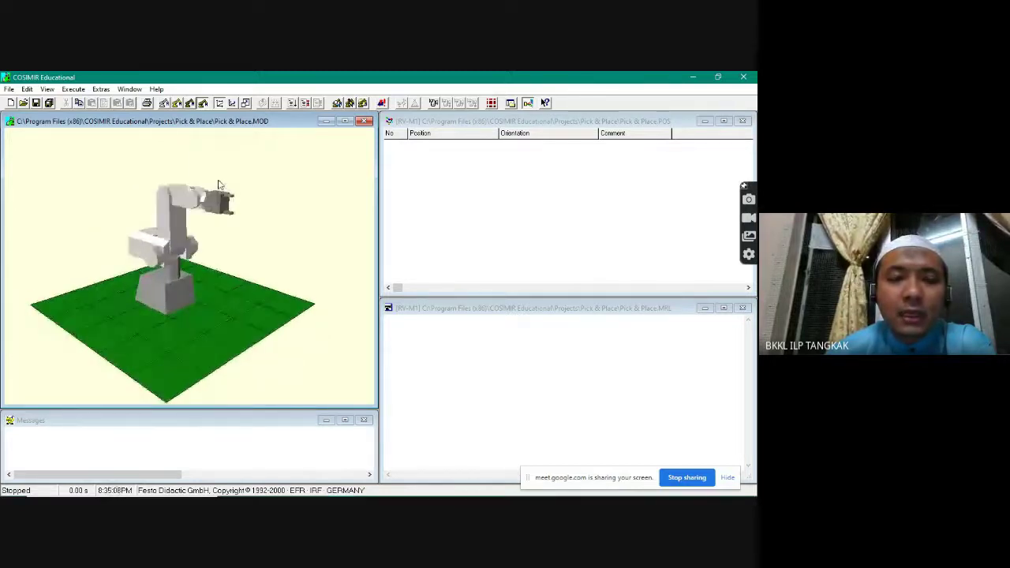
left_click(231, 103)
left_click_drag(239, 191, 193, 175)
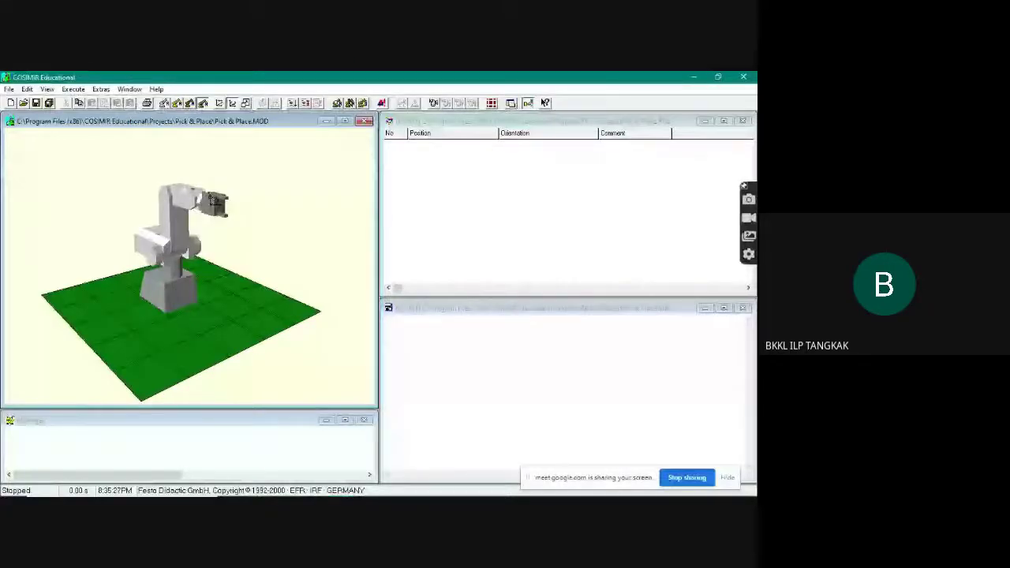
left_click_drag(142, 237, 235, 212)
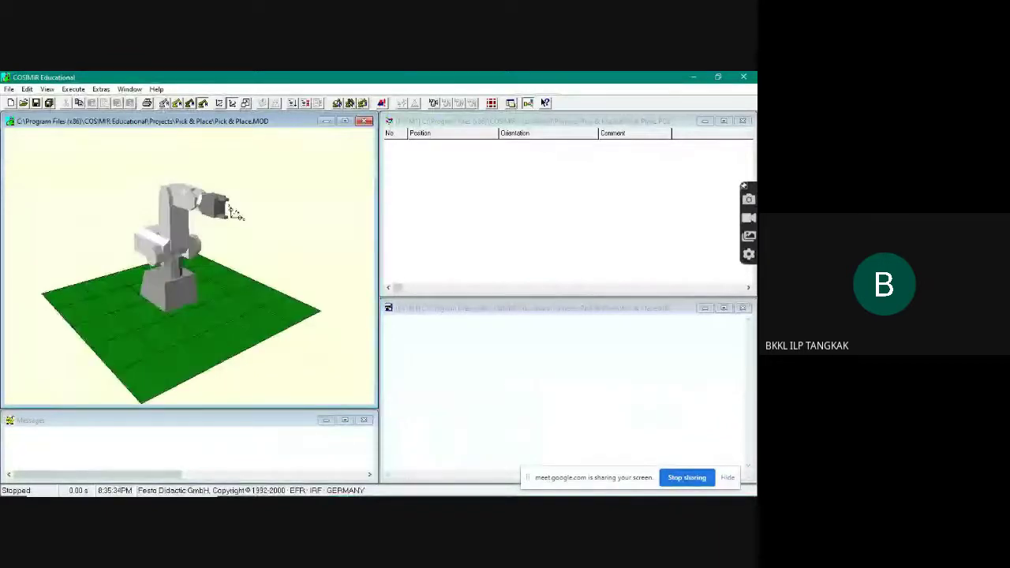
left_click(246, 103)
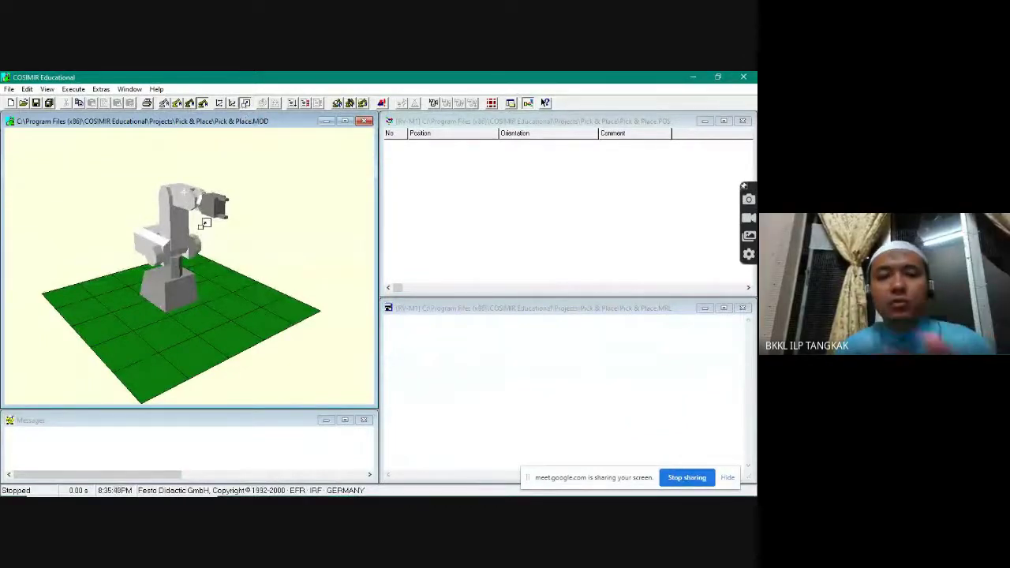
left_click_drag(204, 224, 258, 149)
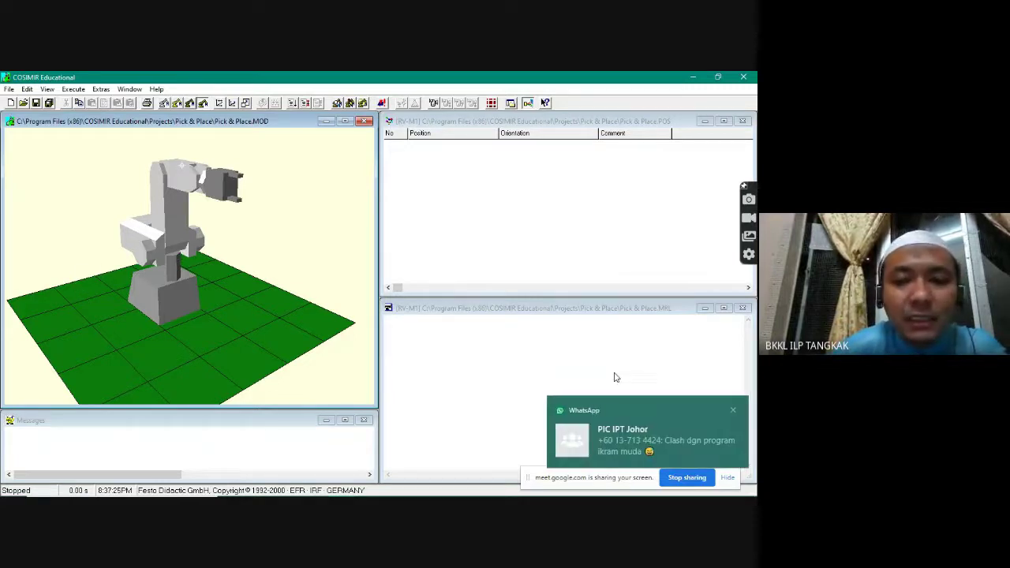
left_click(732, 411)
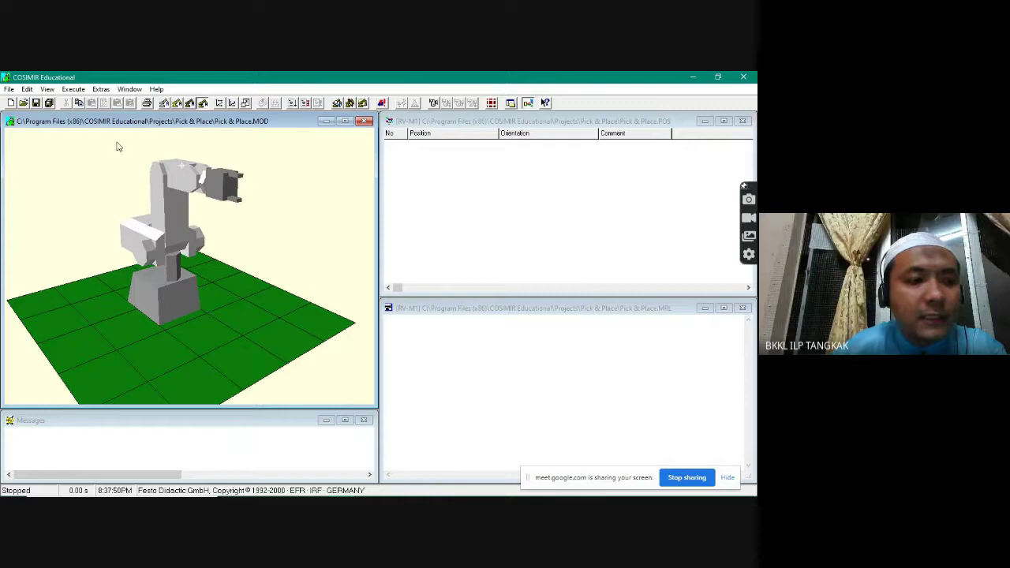
Step: Open the Model Libraries and move their dialog beside the robot so that the workcell stays visible
left_click(73, 89)
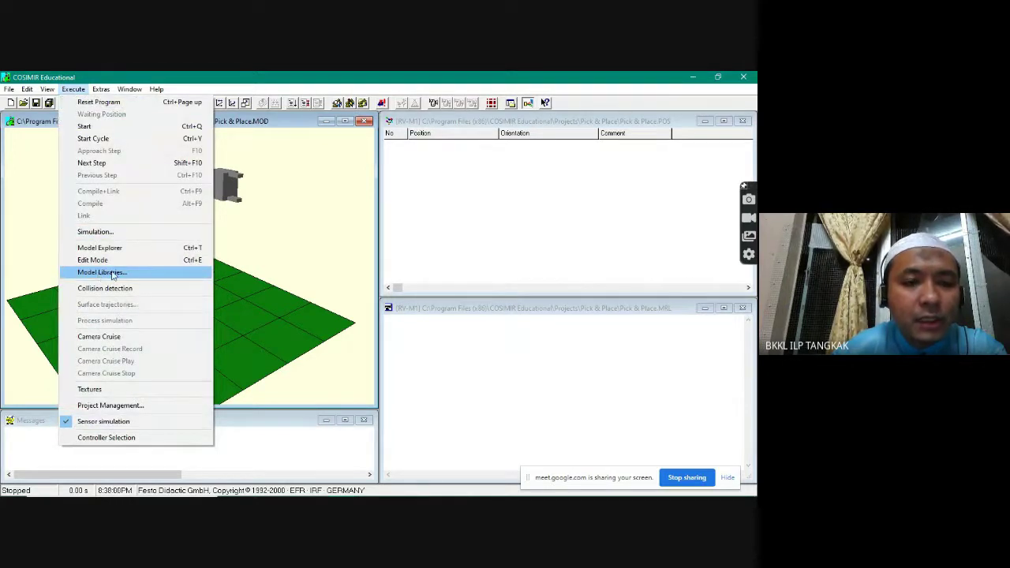
left_click(295, 80)
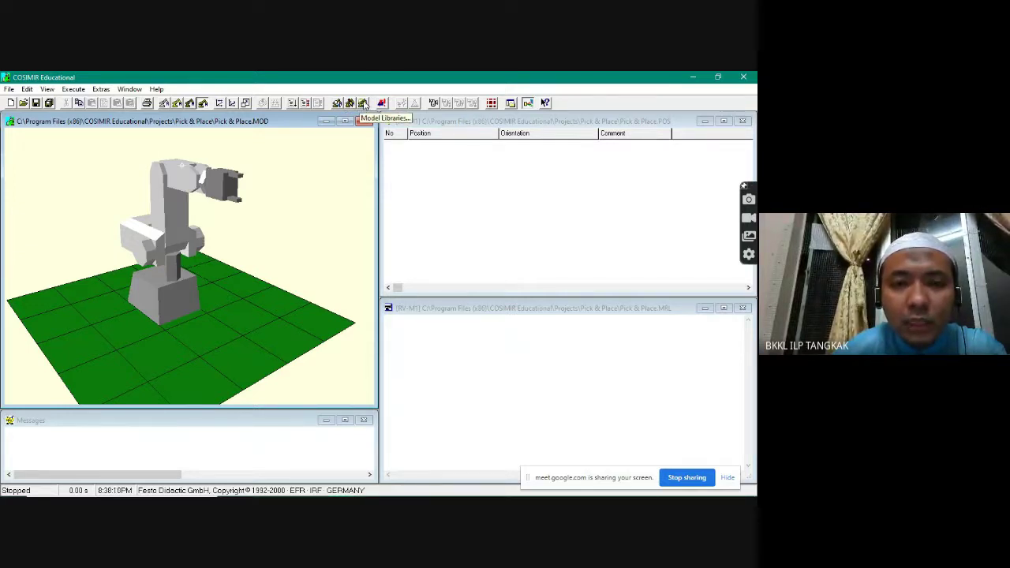
left_click(73, 90)
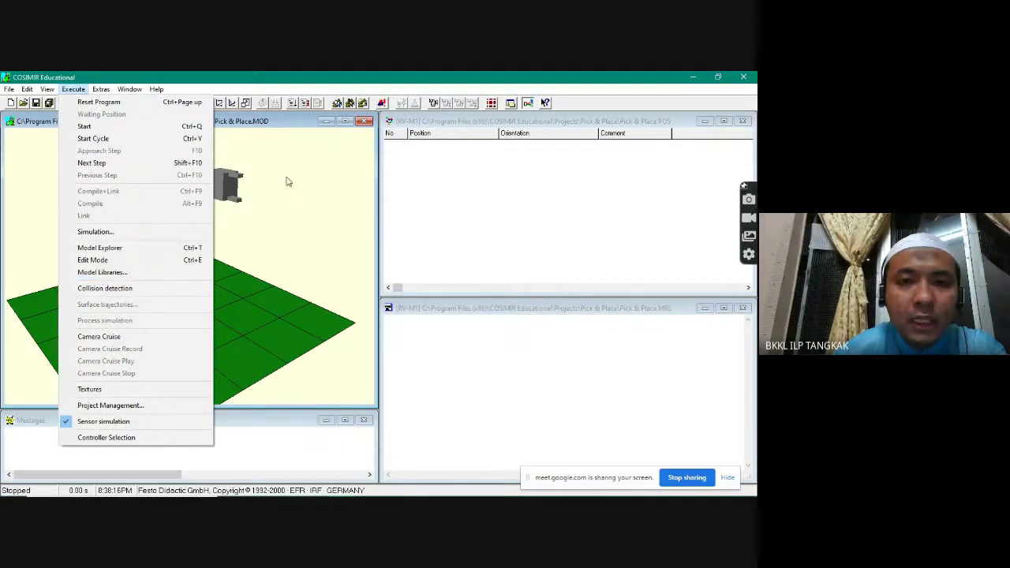
left_click(345, 100)
left_click(362, 104)
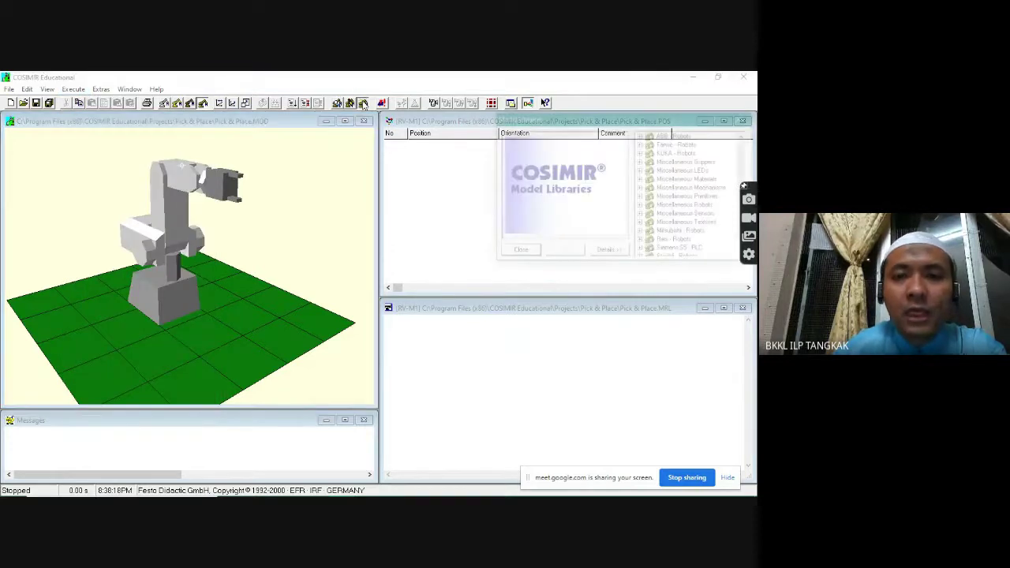
left_click_drag(522, 123, 380, 140)
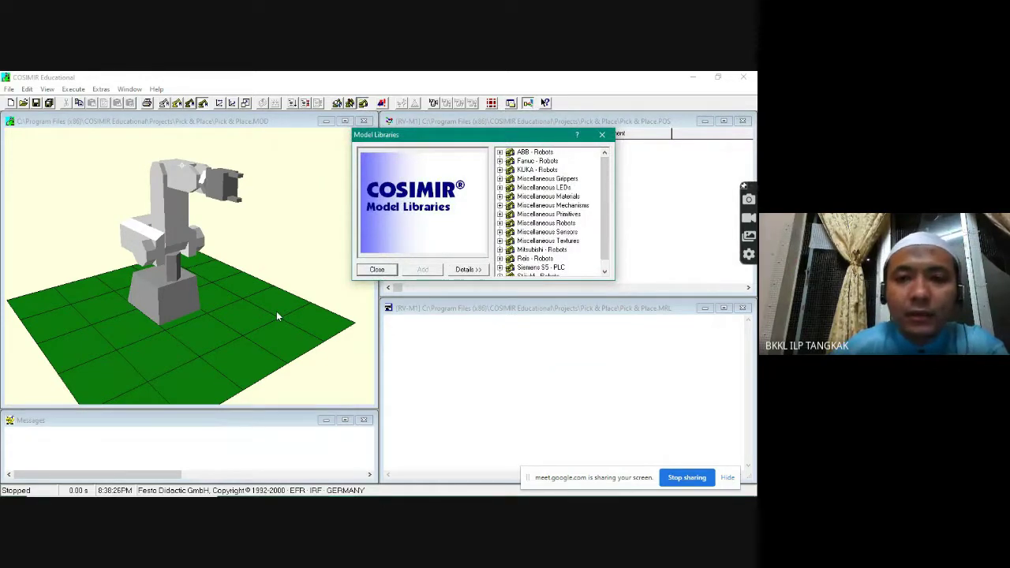
Step: Browse the ABB robot library, preview the Robot IRB 1400 model and collapse the library again
left_click(540, 152)
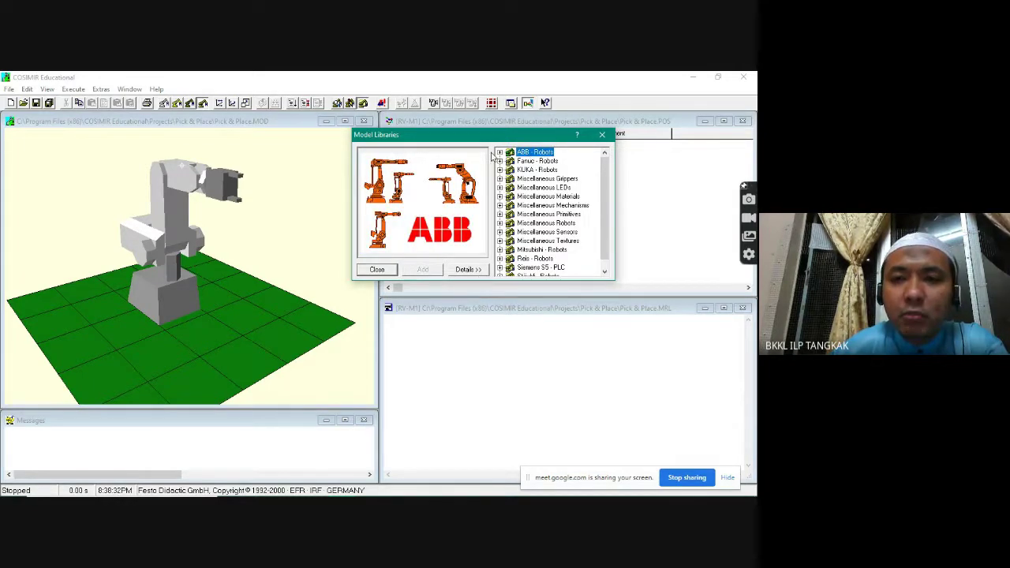
left_click(499, 152)
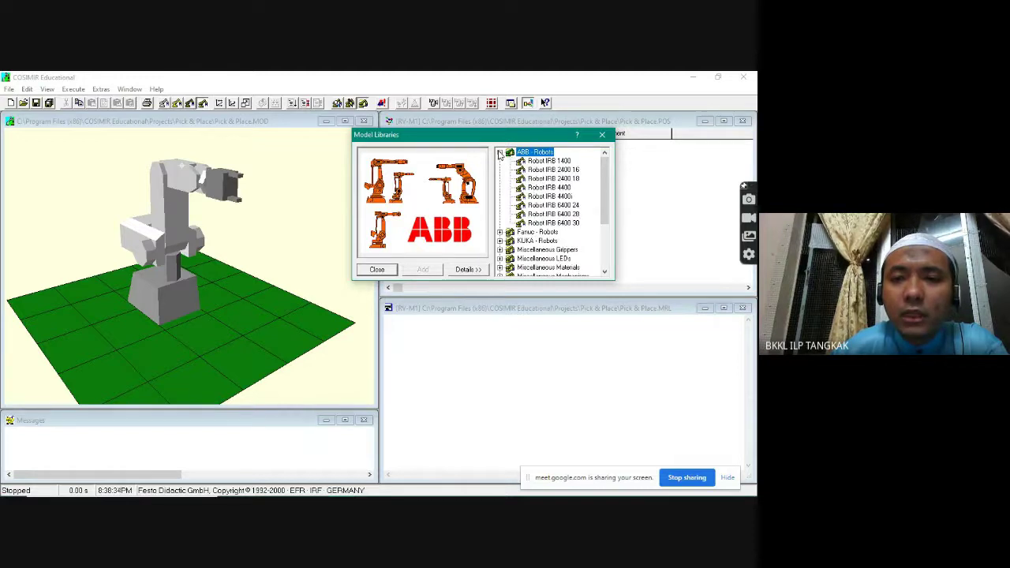
left_click(557, 161)
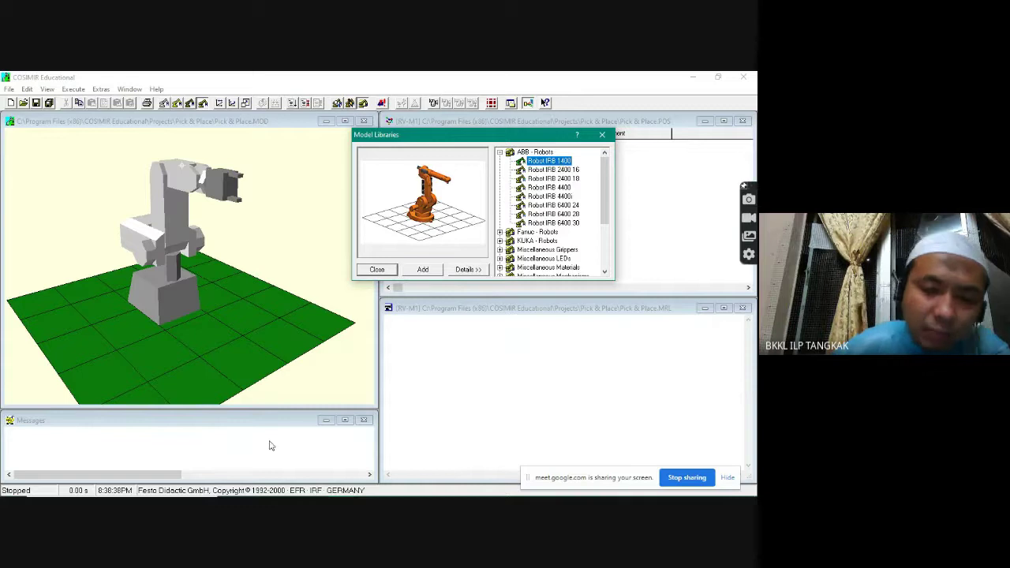
left_click(500, 152)
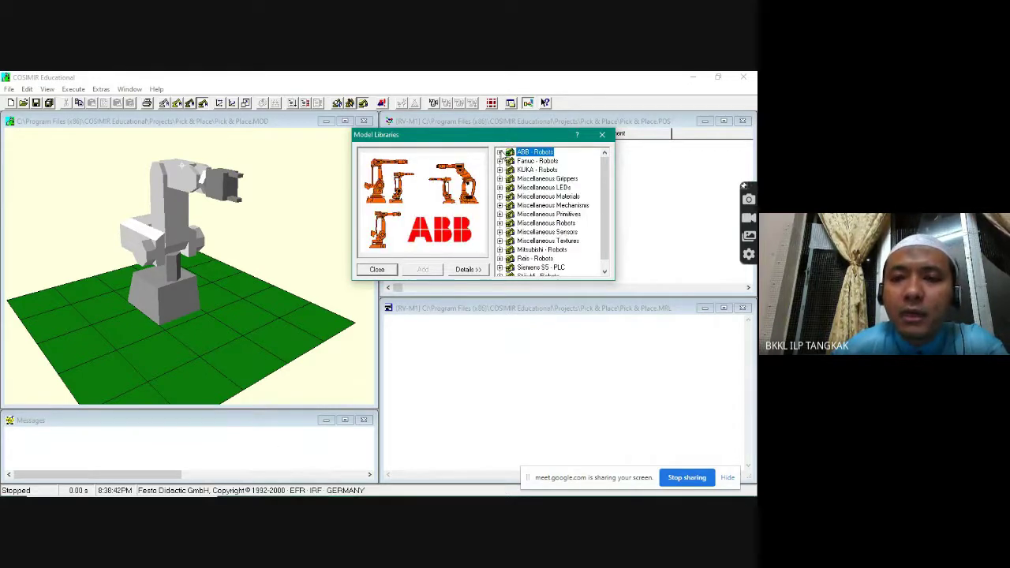
Step: Preview the Fanuc library and several KUKA robot models, from Robot IR 160/15.0 to Robot KR 150
left_click(534, 161)
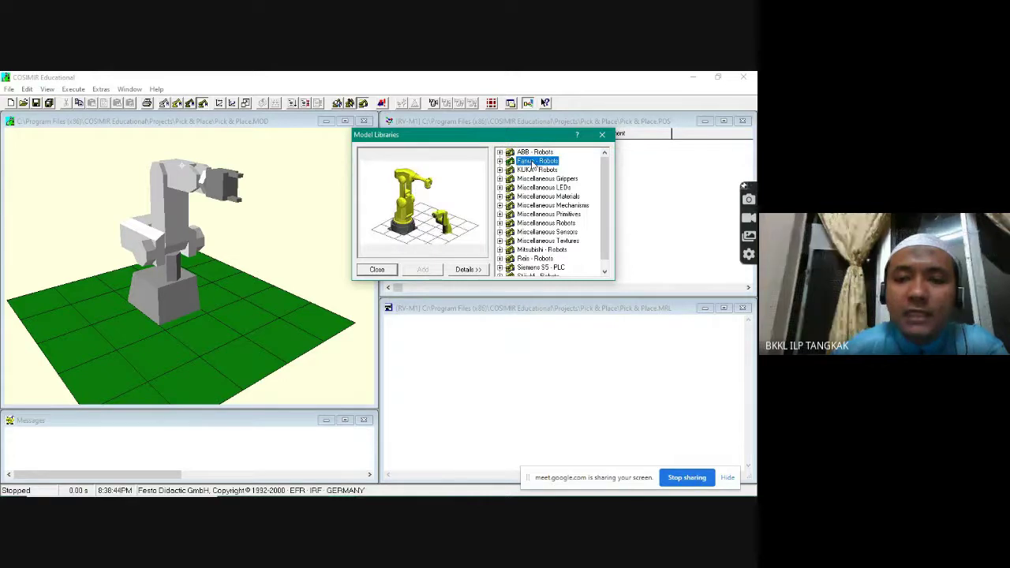
left_click(533, 171)
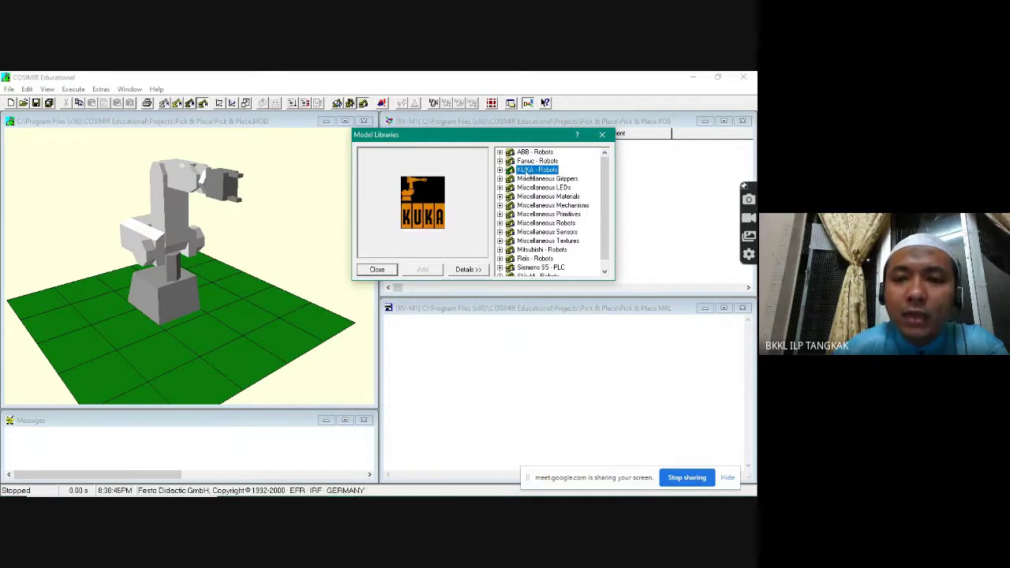
double_click(510, 170)
left_click(548, 162)
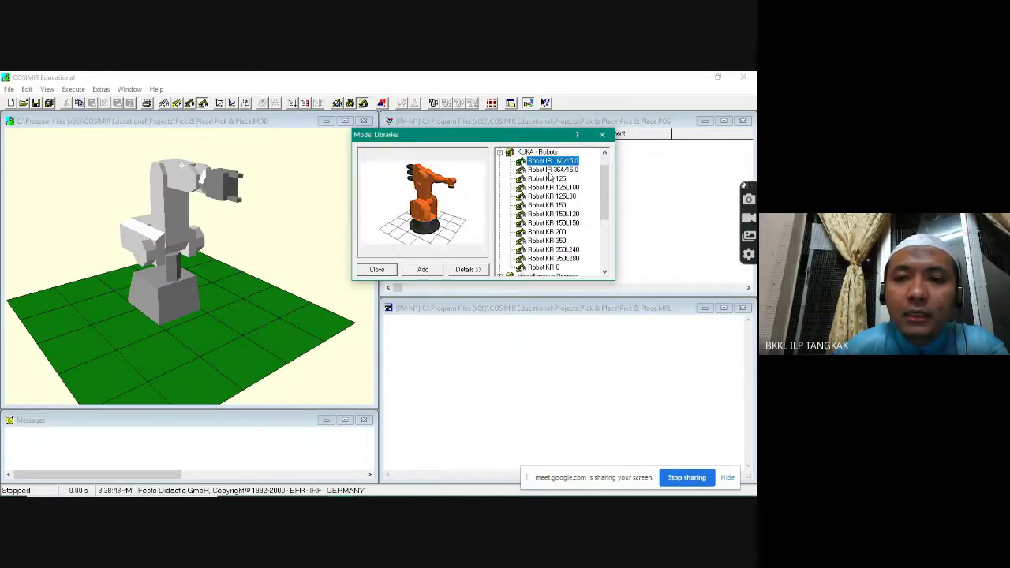
left_click(550, 170)
left_click(549, 195)
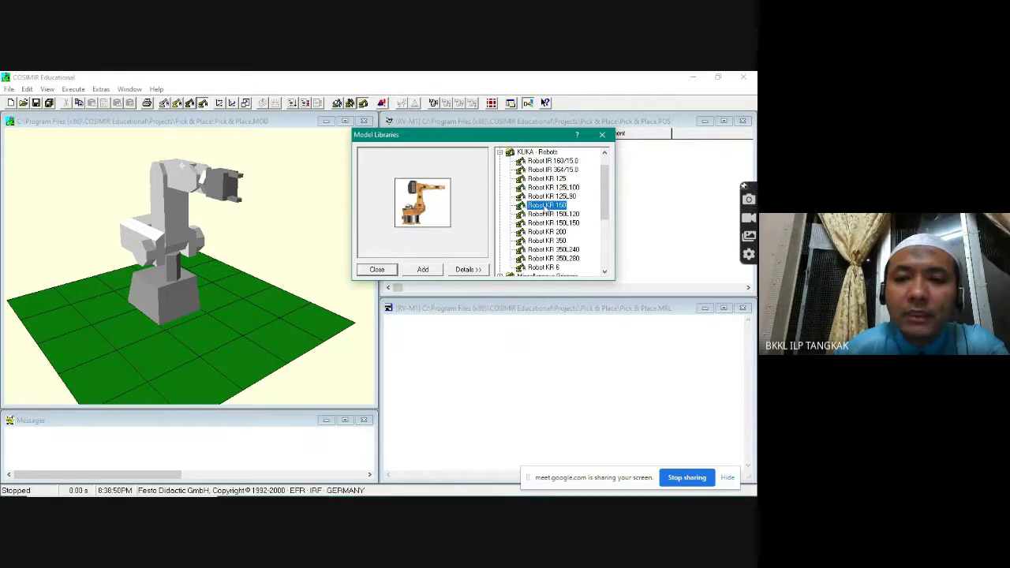
left_click(547, 205)
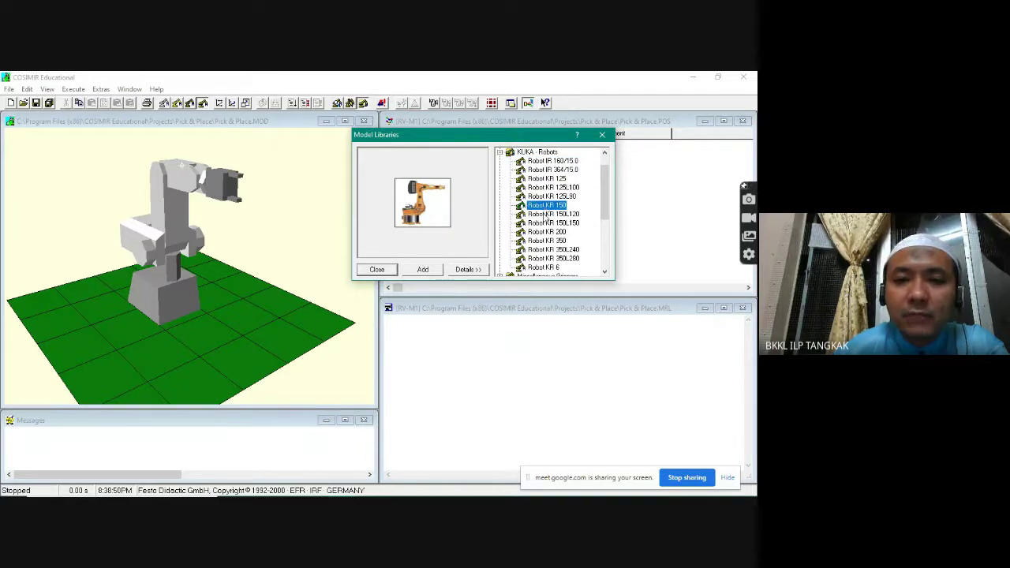
left_click(500, 152)
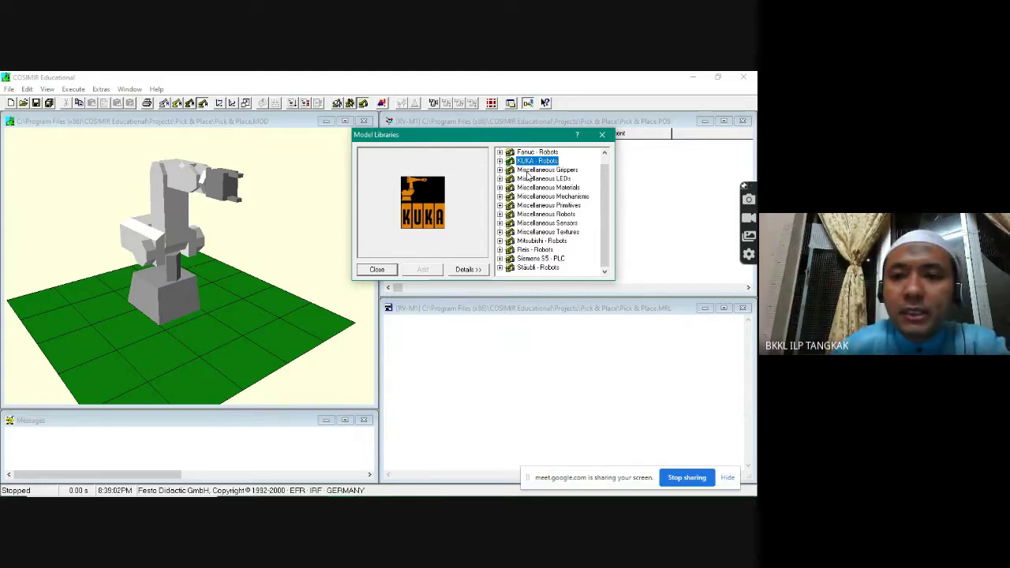
Step: Preview the Miscellaneous Grippers, LEDs, Materials and Mechanisms libraries one after another
left_click(526, 172)
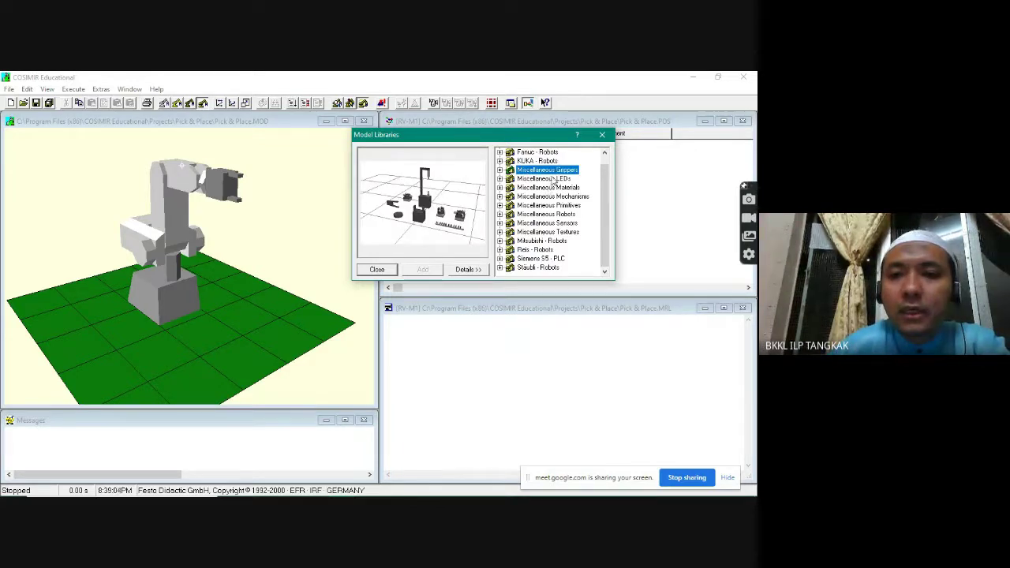
left_click(552, 179)
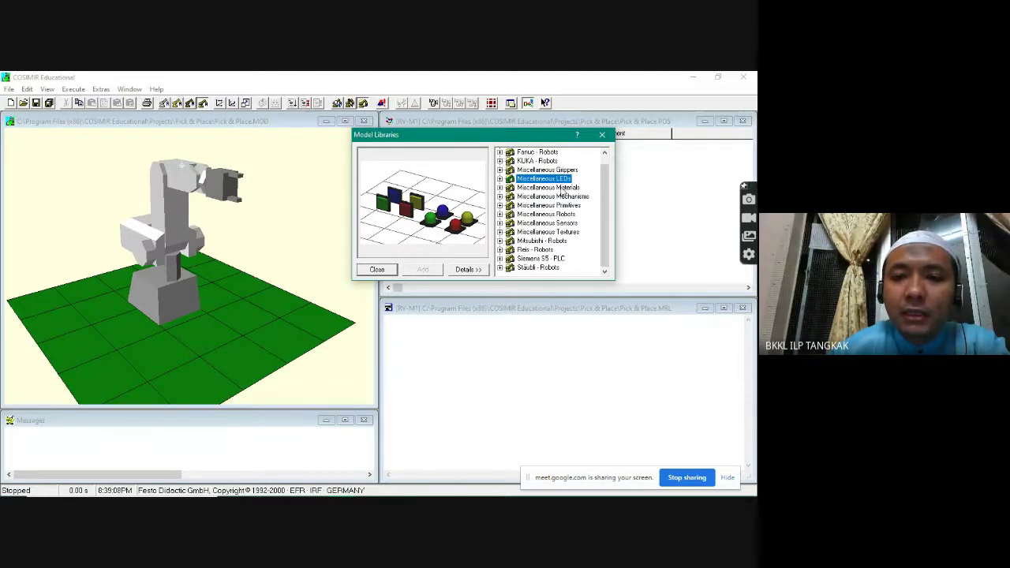
left_click(564, 188)
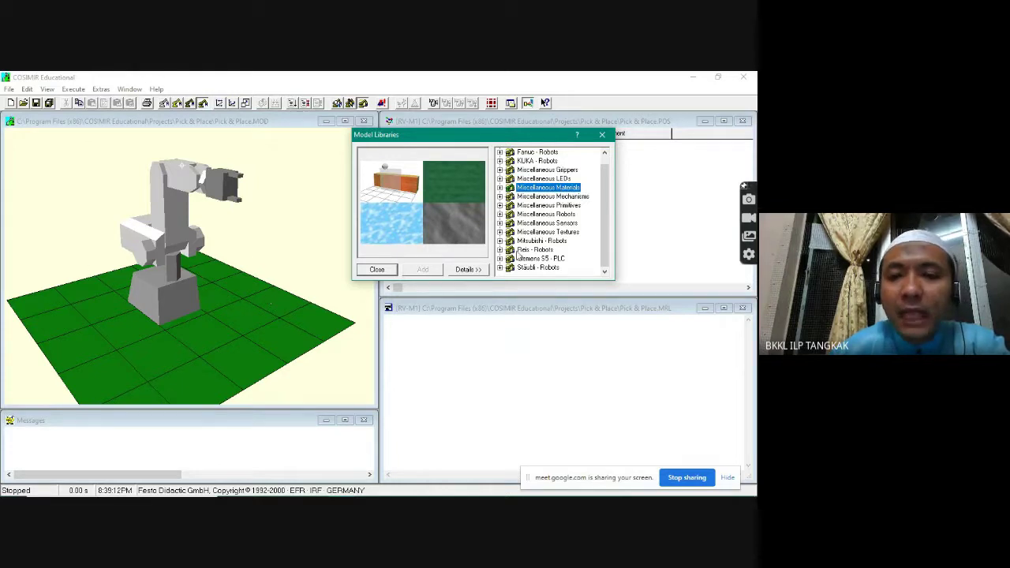
left_click(563, 196)
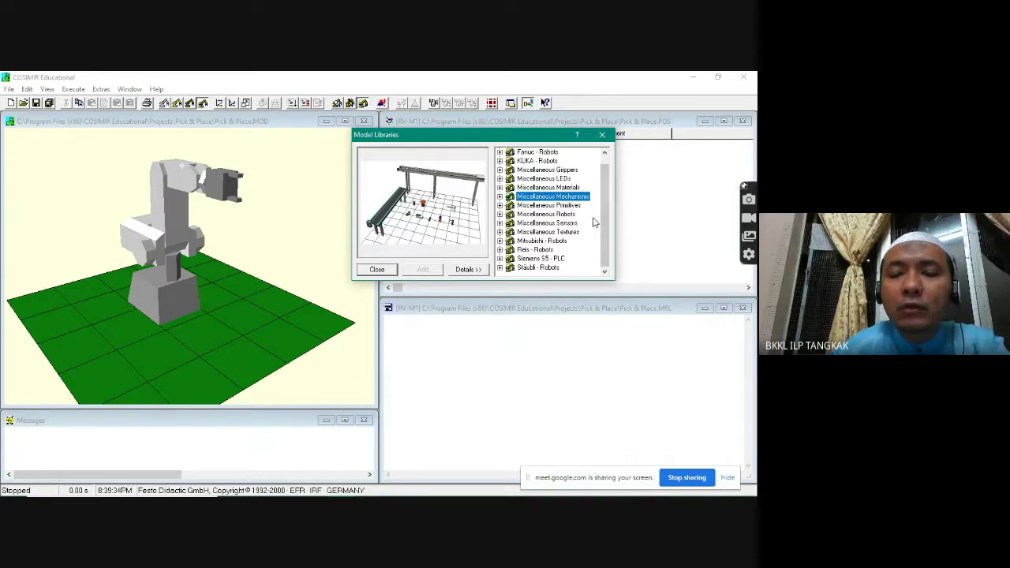
Step: Add a Box from the Miscellaneous Primitives library to the workcell
left_click(543, 206)
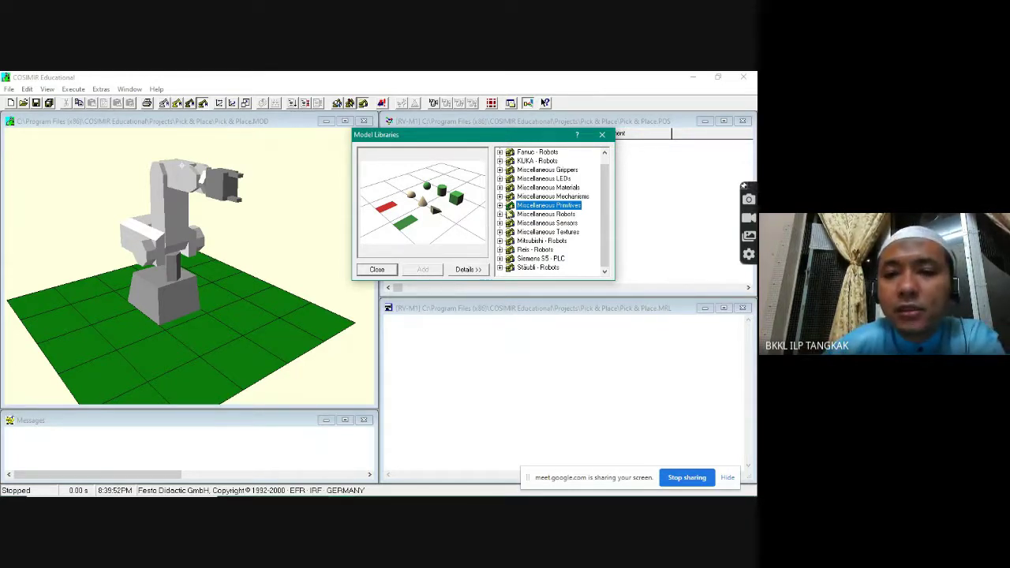
left_click(500, 205)
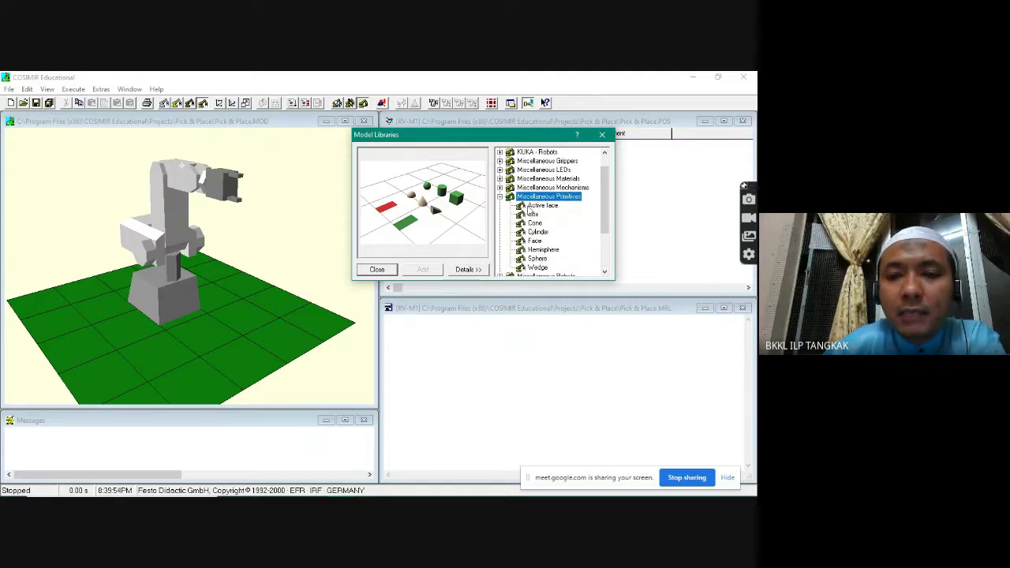
left_click(533, 215)
left_click(535, 223)
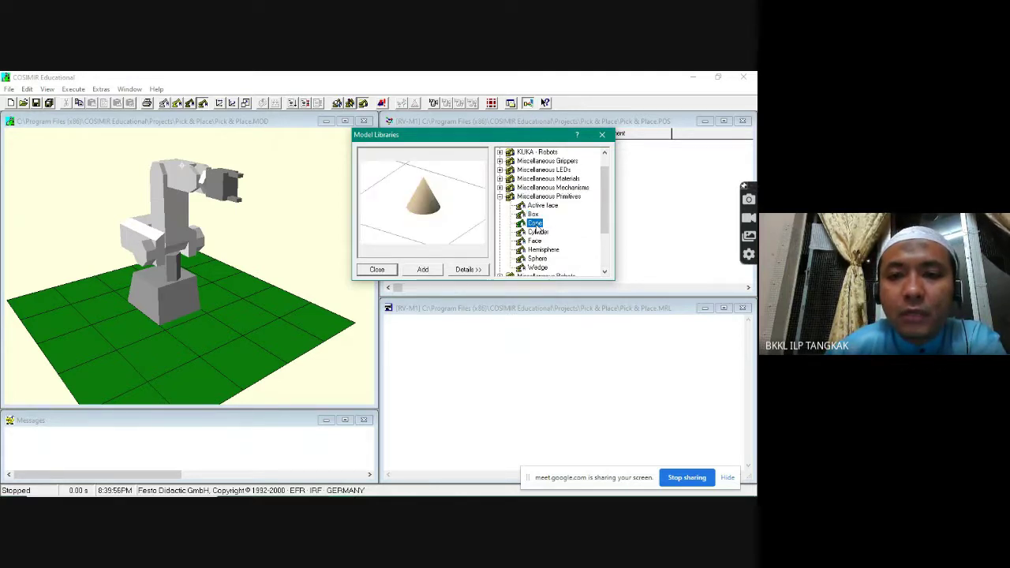
left_click(534, 216)
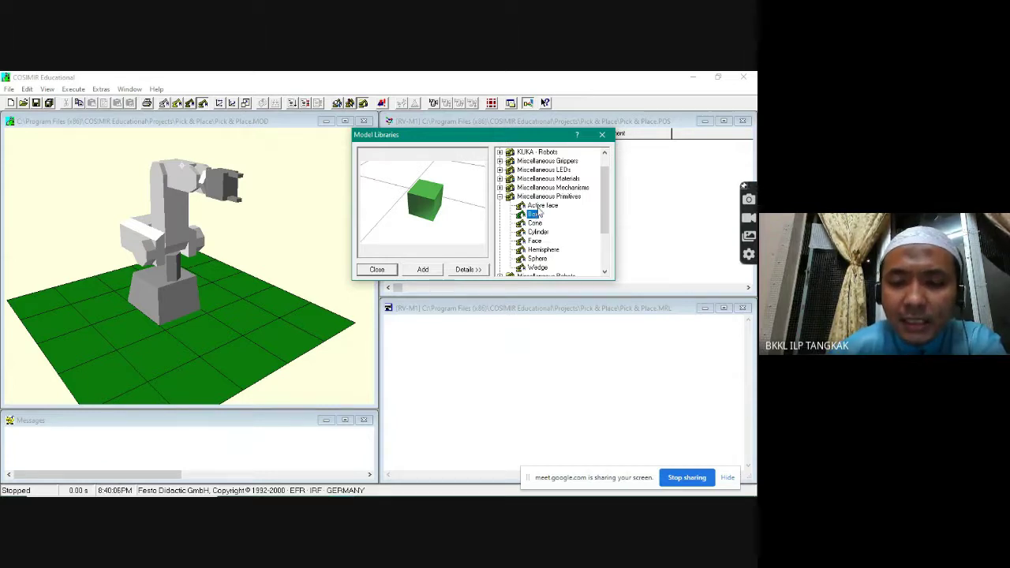
left_click(422, 269)
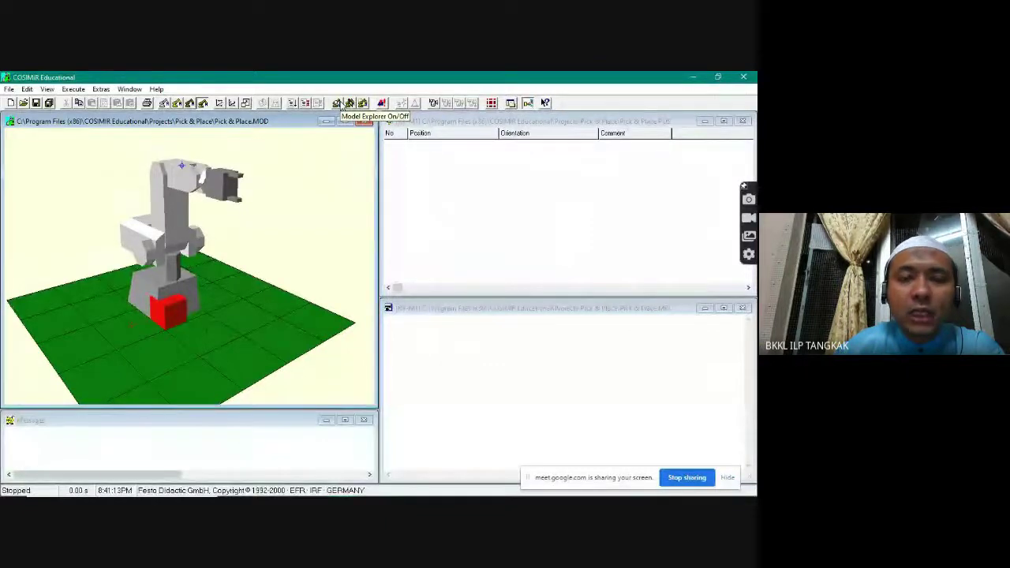
left_click(75, 90)
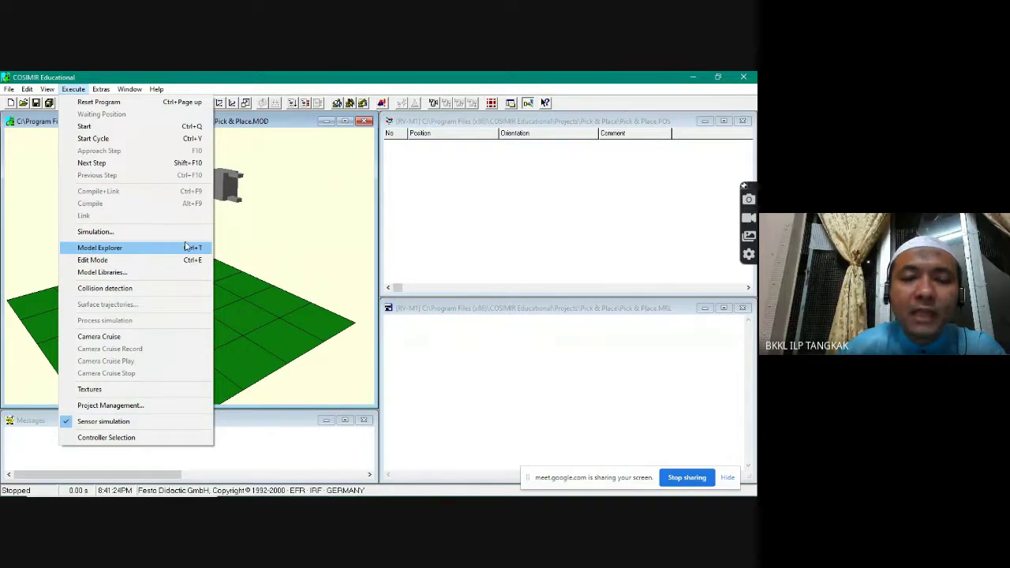
left_click(450, 180)
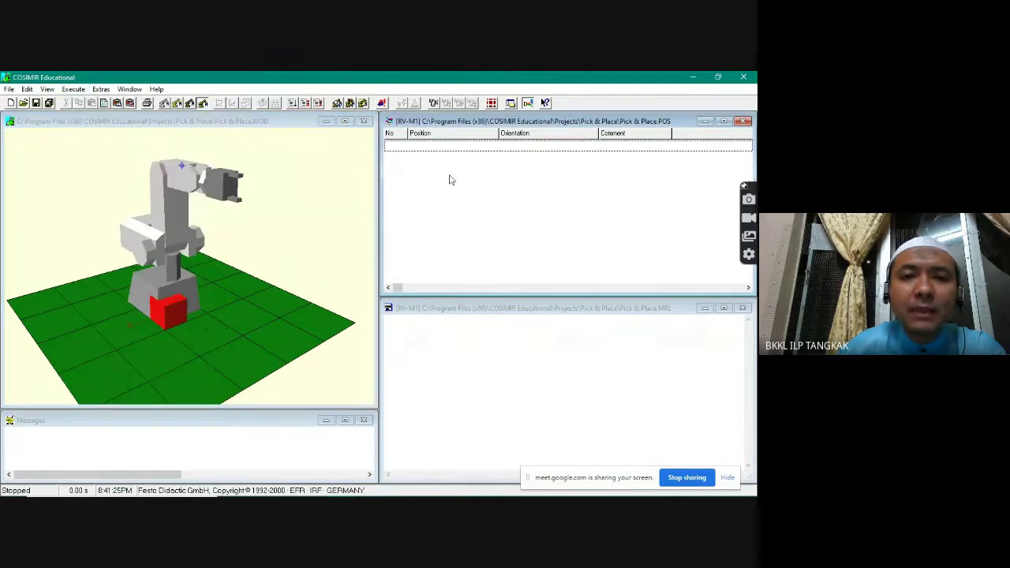
left_click(337, 103)
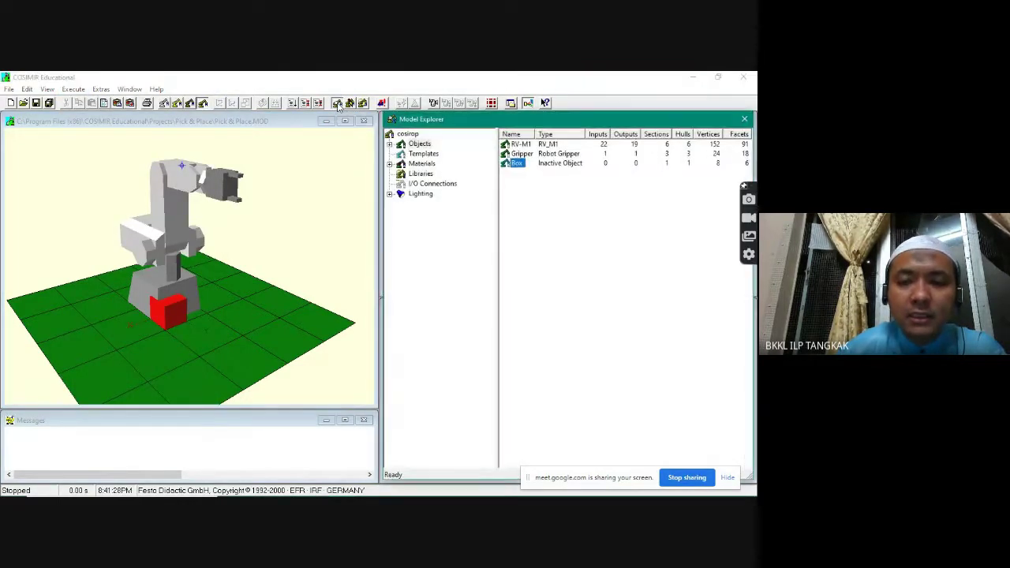
left_click(745, 120)
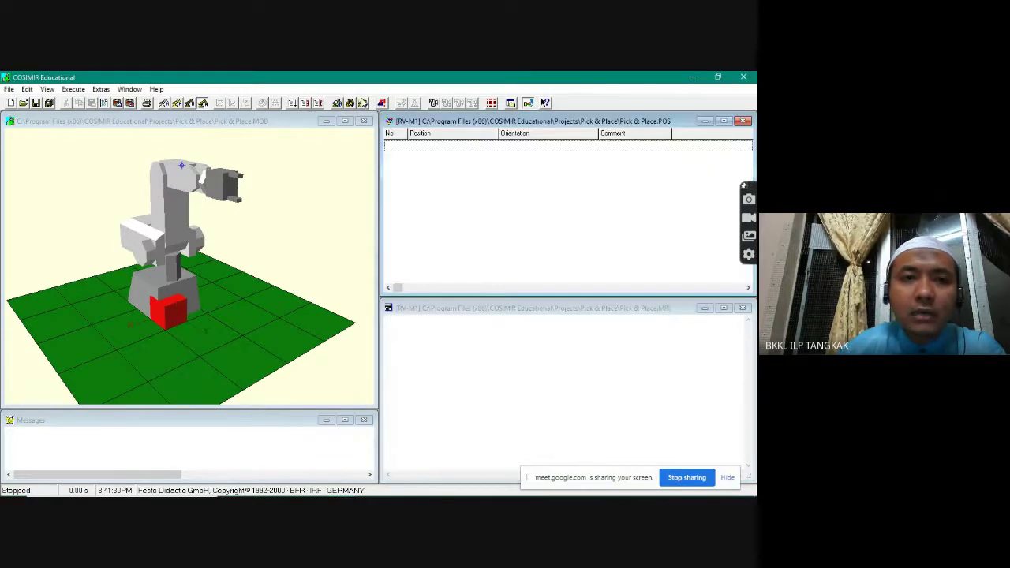
Step: Dismiss the screen-sharing notification, open the Model Explorer and move its window closer to the robot
left_click(72, 90)
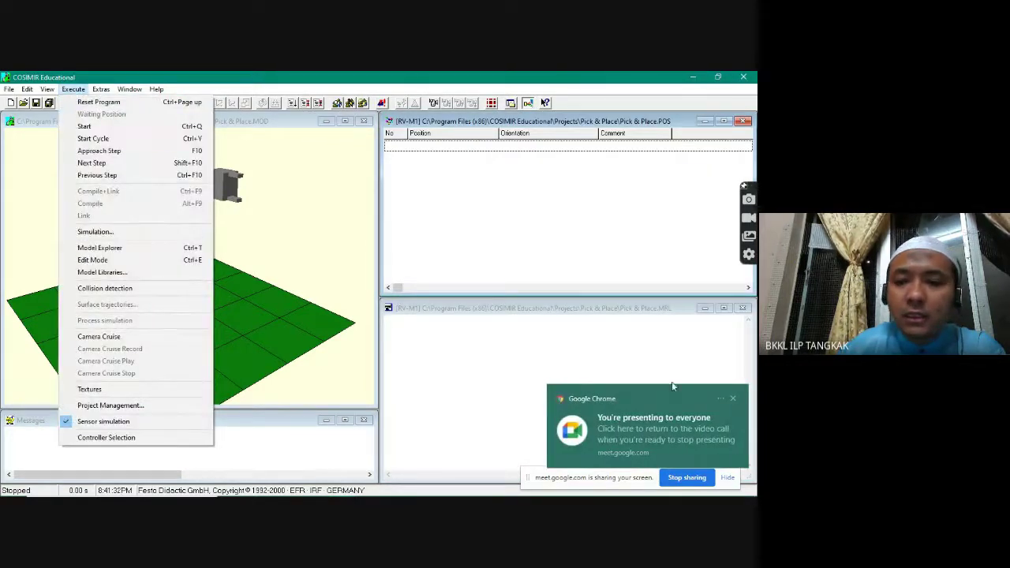
left_click(732, 399)
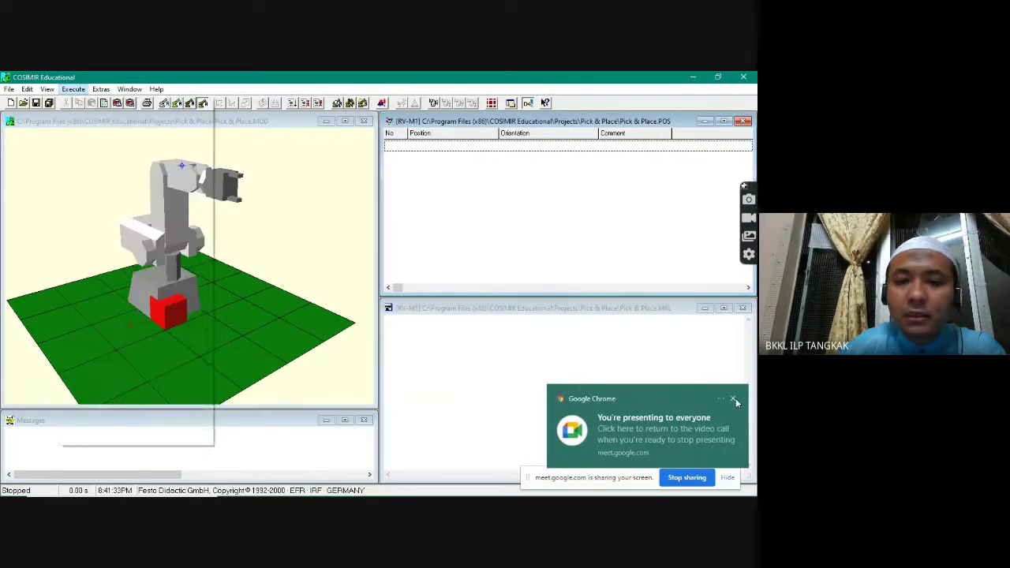
left_click(73, 89)
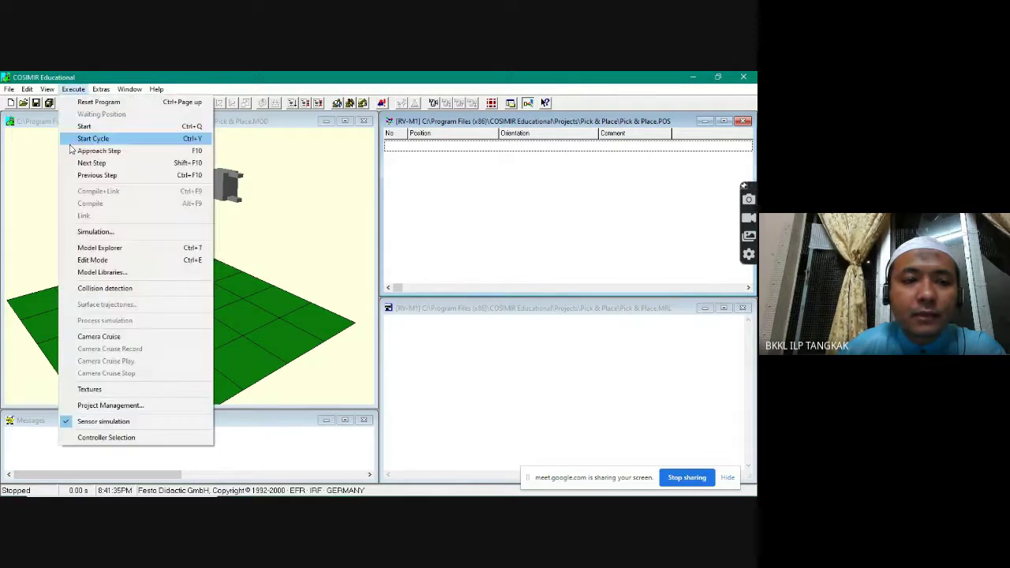
left_click(91, 250)
left_click_drag(524, 123, 454, 124)
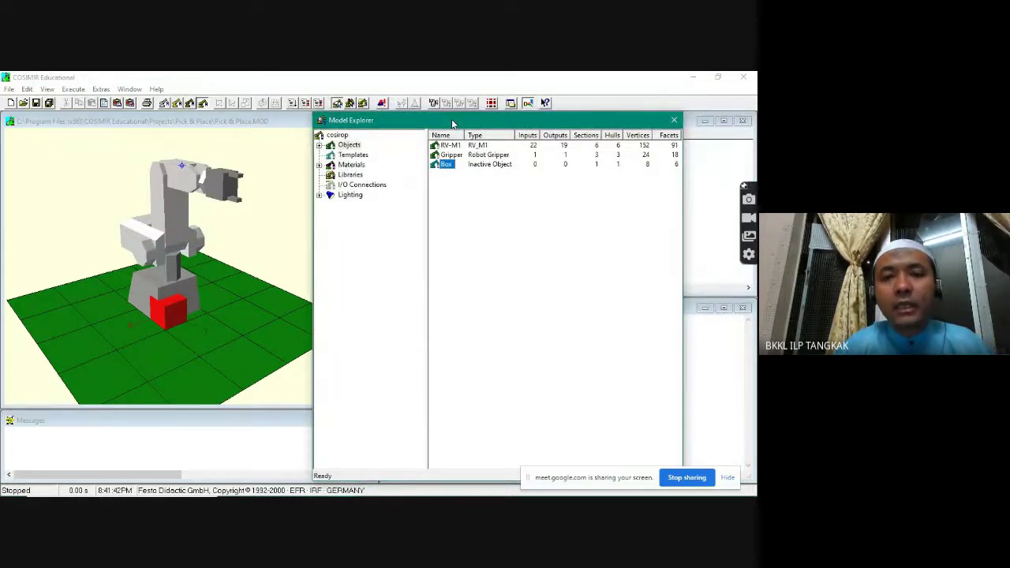
Step: Highlight the RV-M1, Gripper and Box in turn from the Model Explorer's Objects list to locate each in the workcell
left_click(360, 146)
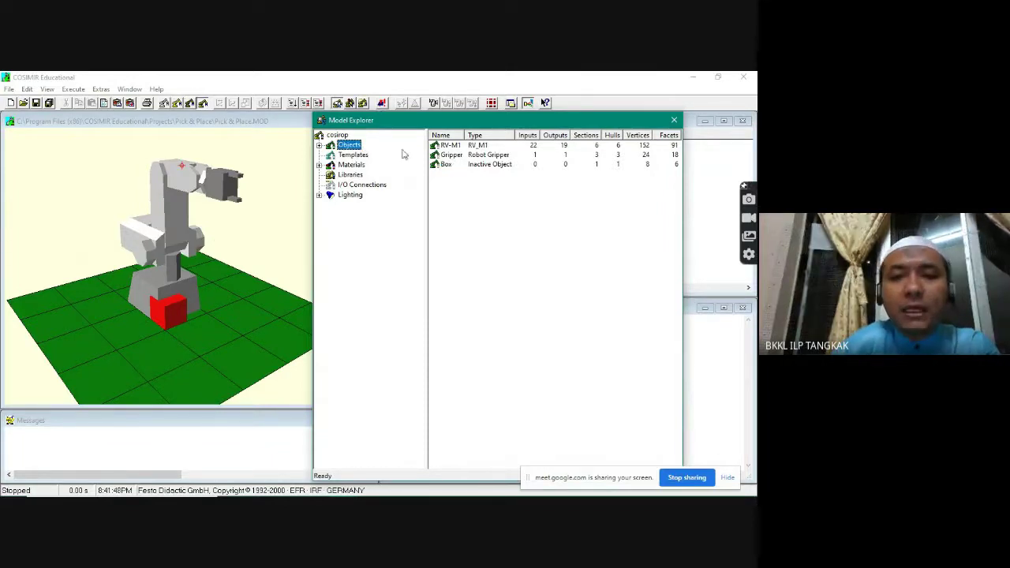
left_click(448, 146)
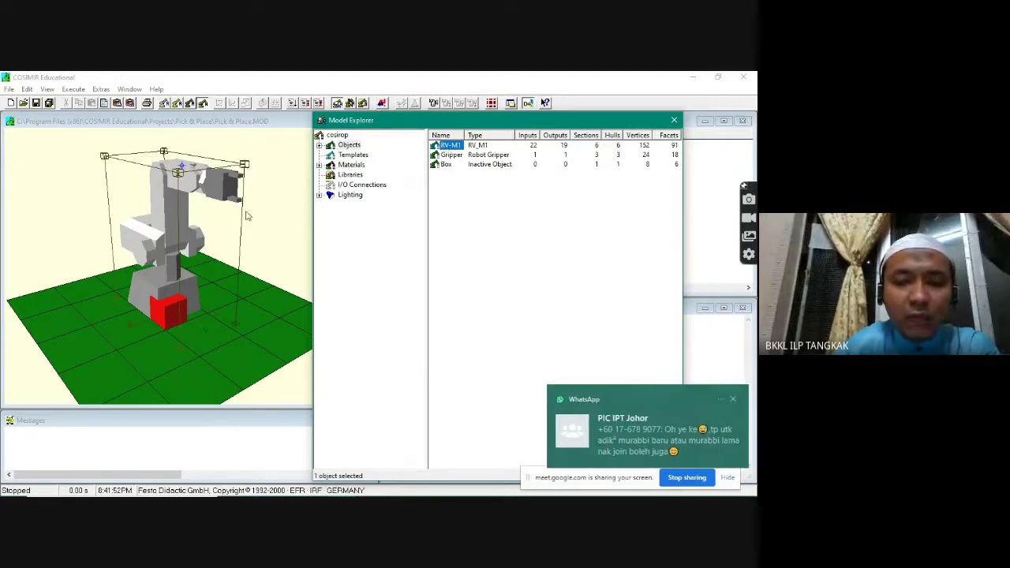
left_click(733, 404)
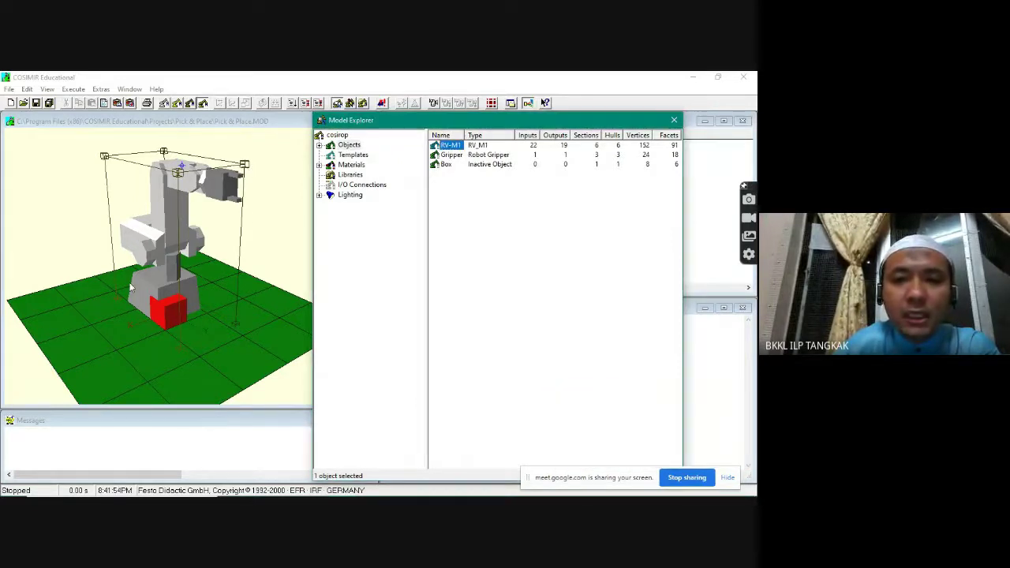
left_click(447, 154)
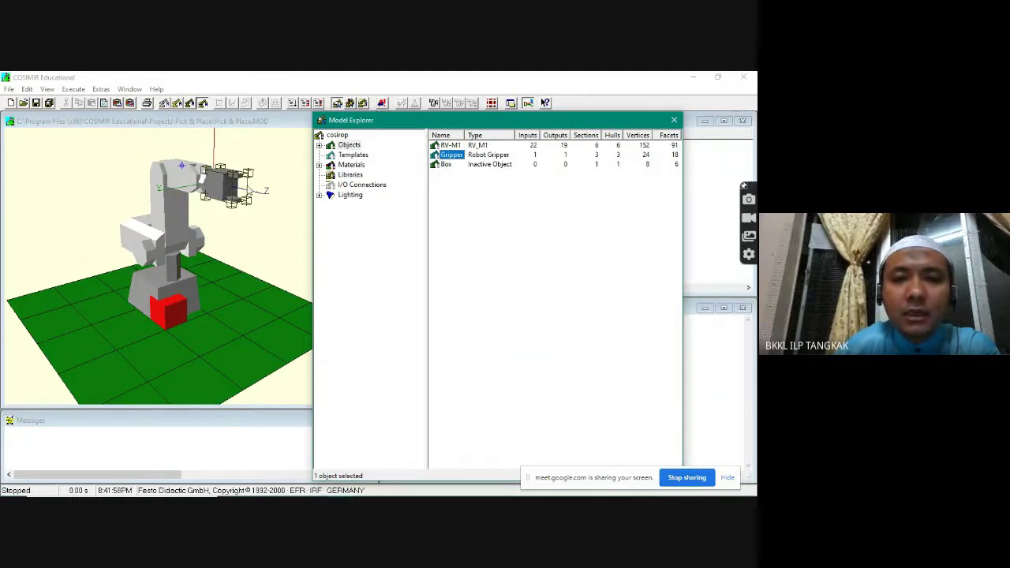
left_click(445, 166)
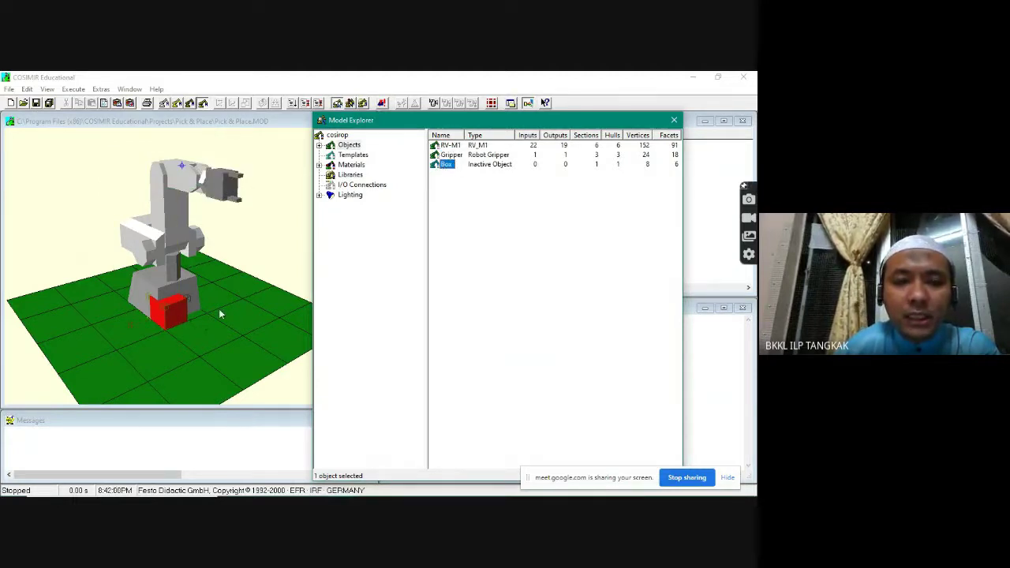
left_click(451, 156)
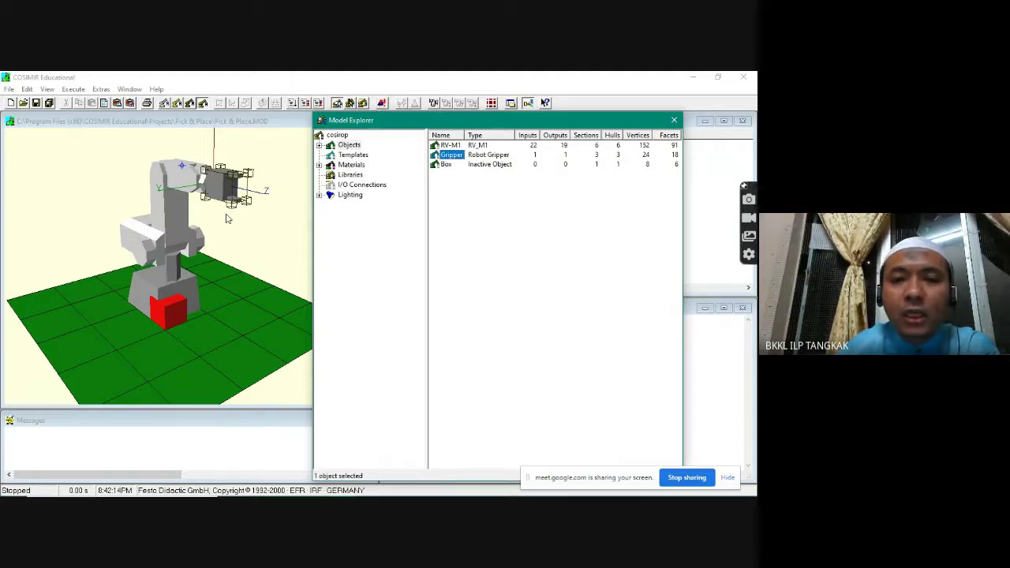
Step: View the Templates and Materials groups in the Model Explorer and expand the Materials list
left_click(348, 156)
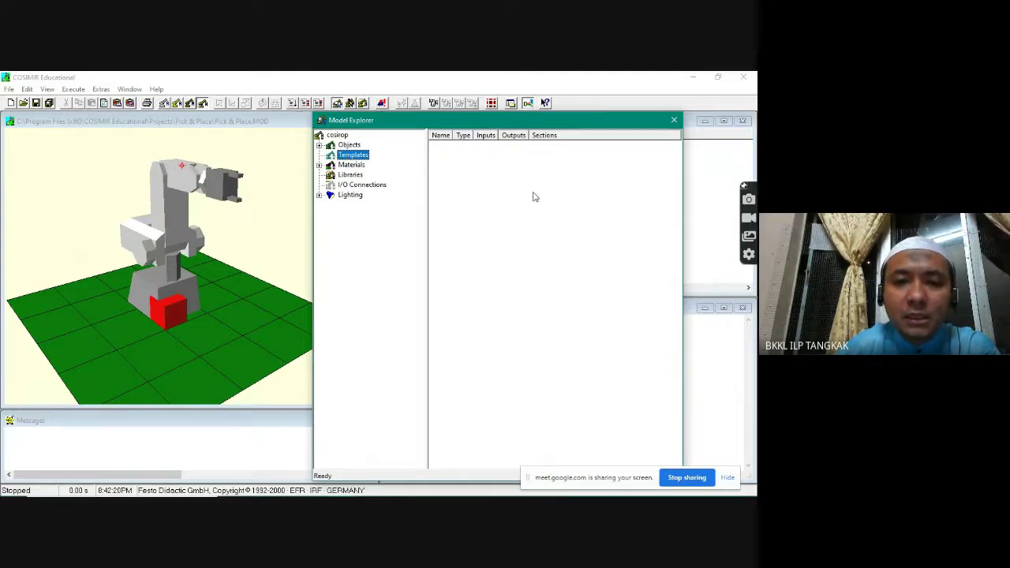
left_click(347, 167)
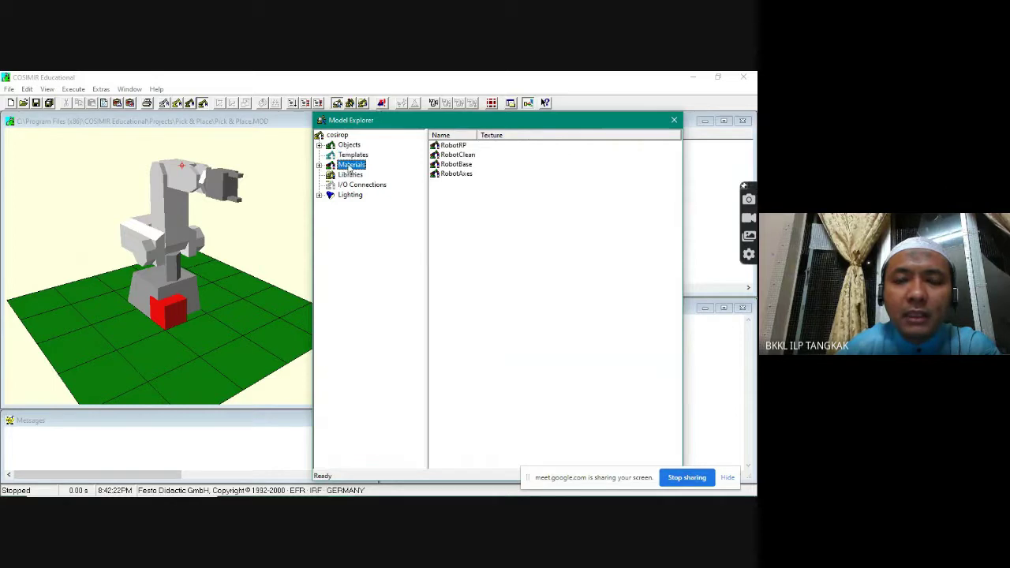
left_click(319, 165)
Step: Highlight the Waist, Shoulder, Elbow, Pitch and Roll sections that use the RobotAxes material to locate each on the robot
left_click(363, 175)
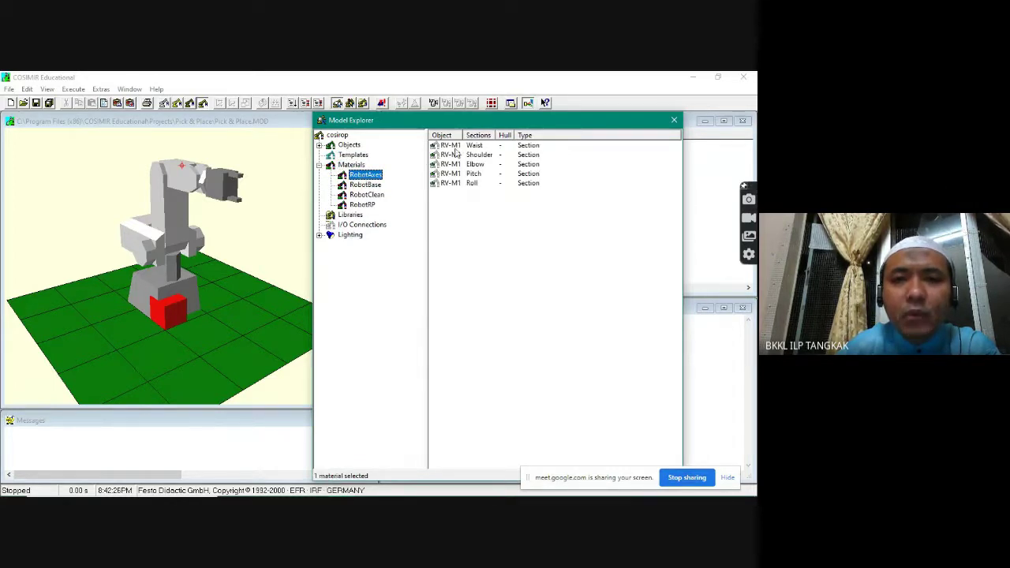
left_click(456, 147)
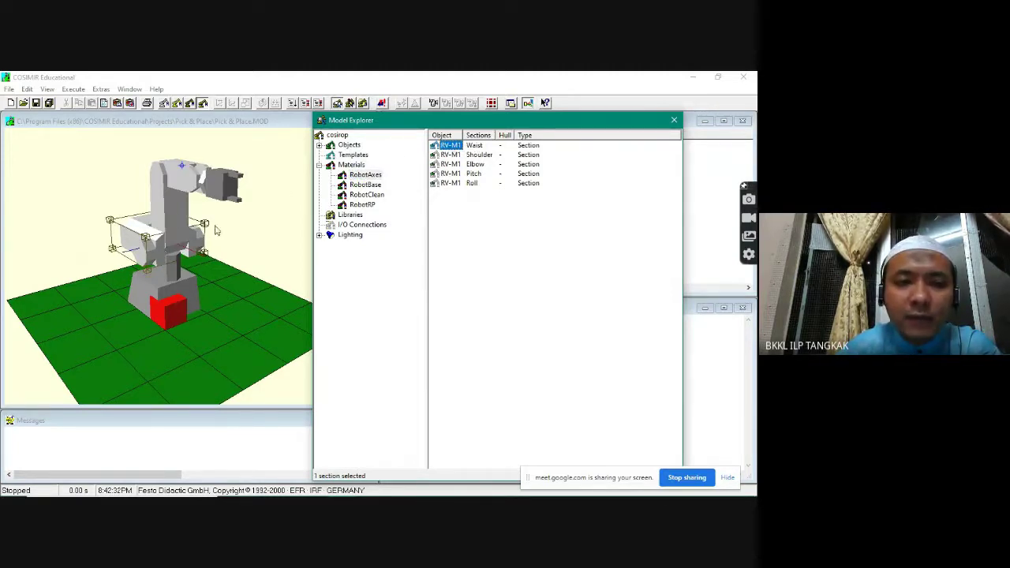
left_click(449, 154)
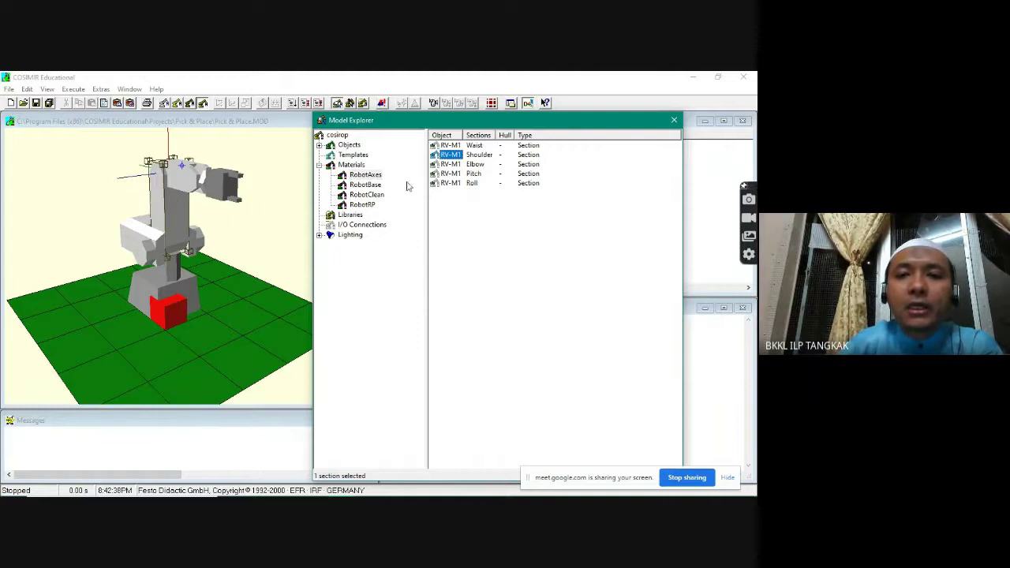
left_click(444, 164)
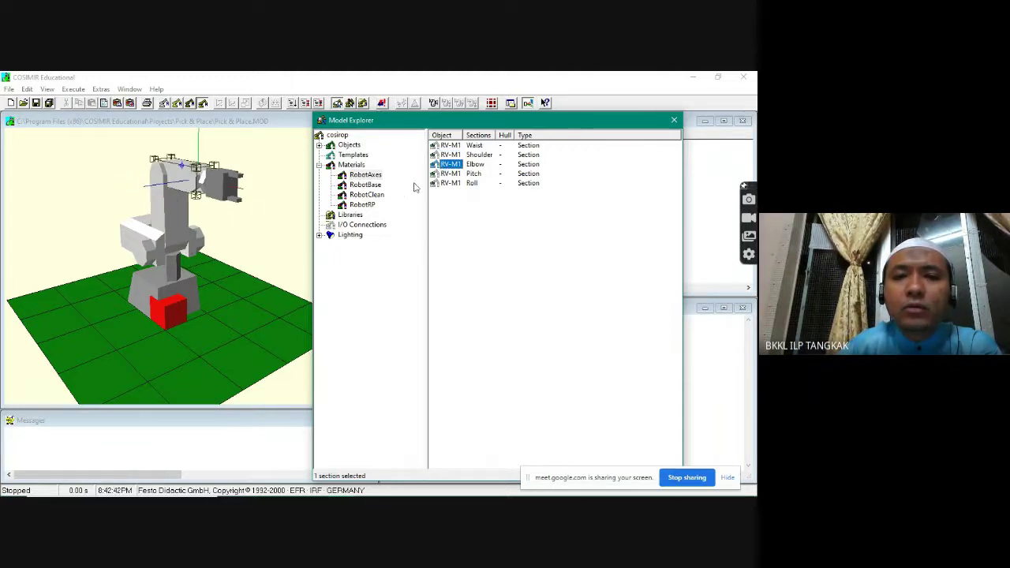
left_click(452, 174)
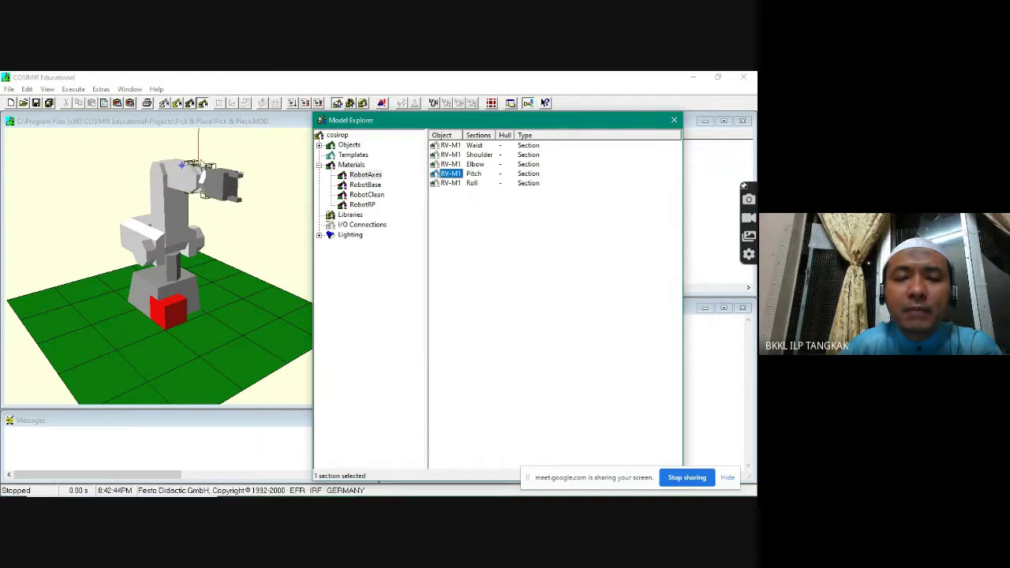
left_click(444, 183)
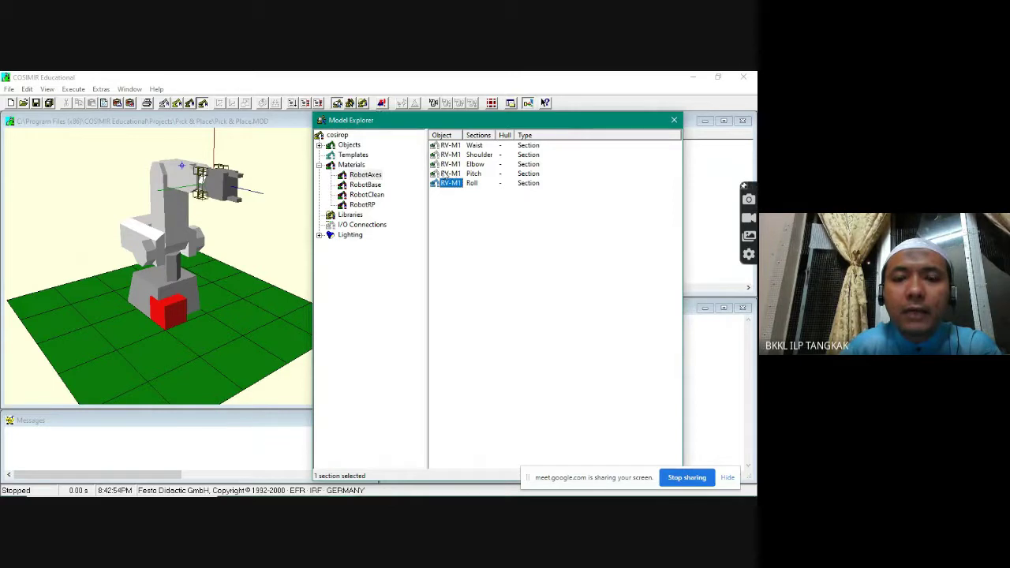
Step: Locate the RV-M1 Base section under the RobotBase material and check which sections use RobotClean and RobotRP
left_click(364, 174)
left_click(367, 186)
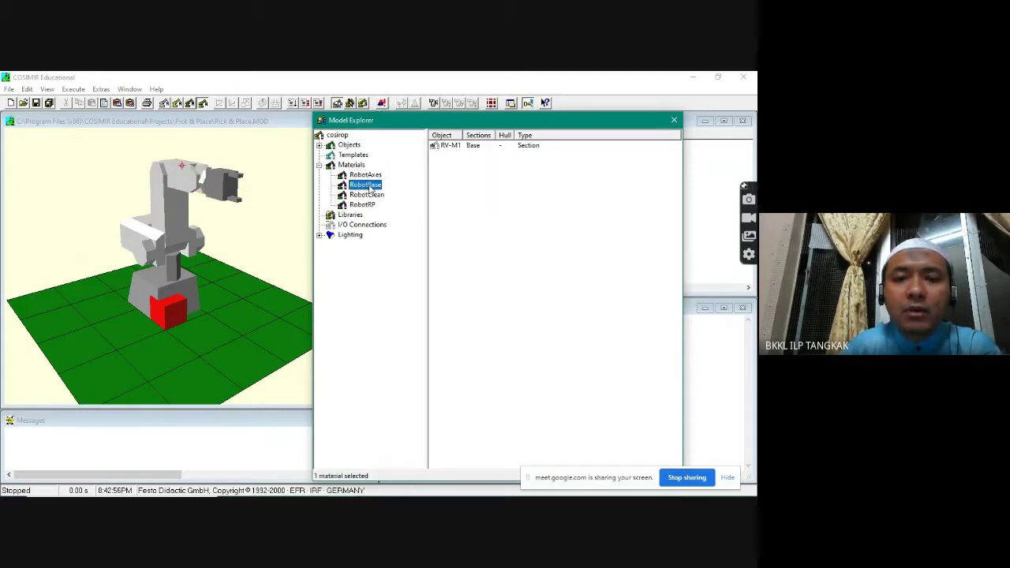
left_click(452, 146)
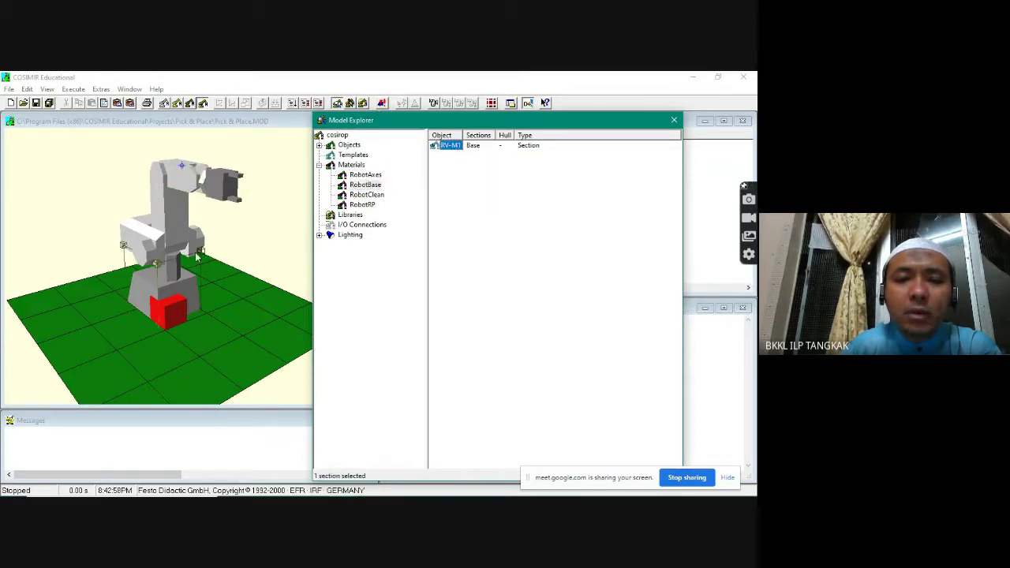
left_click(369, 195)
left_click(364, 205)
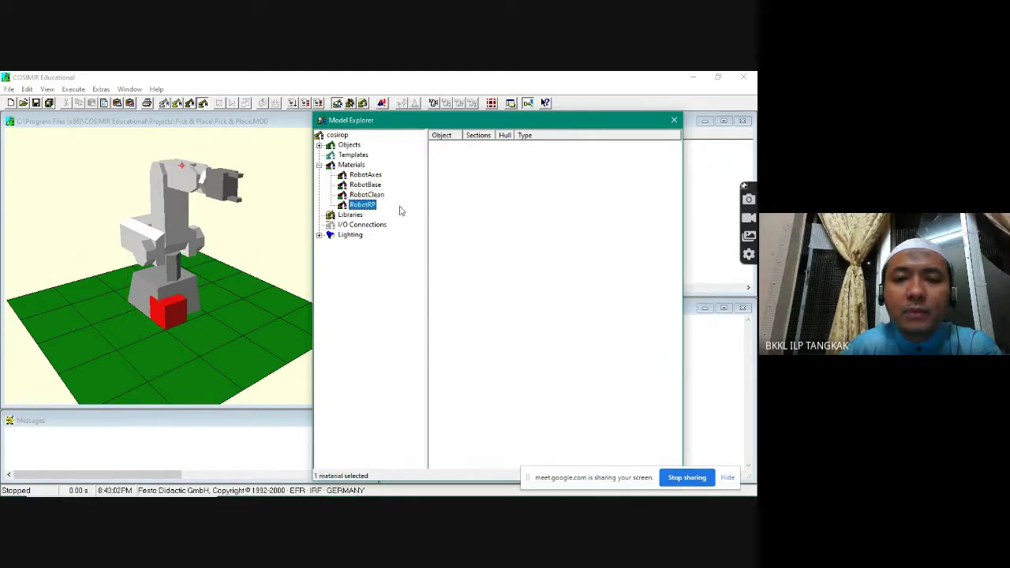
left_click(478, 210)
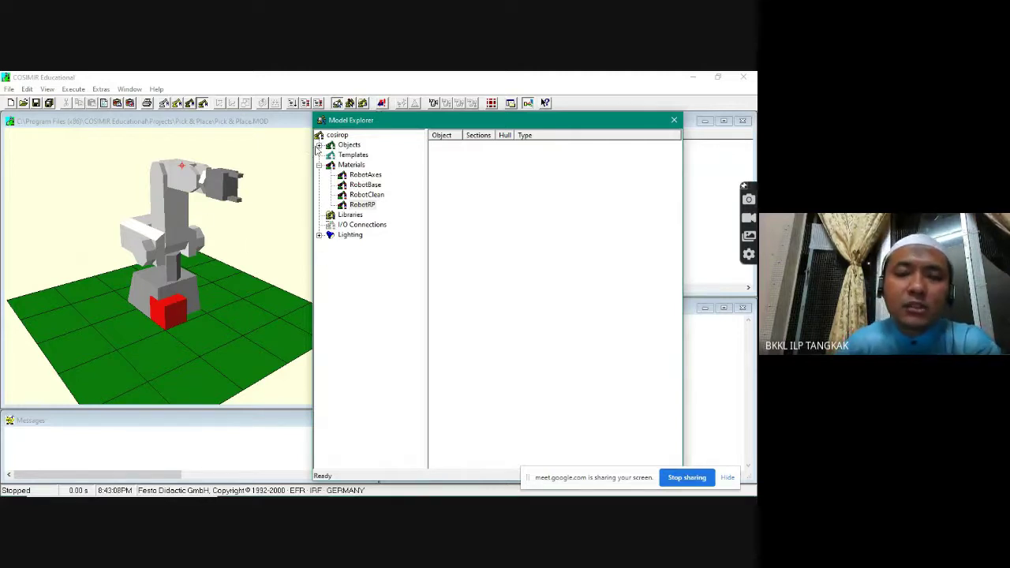
Step: Open the properties of the Box object's Base section from the Objects list
left_click(350, 145)
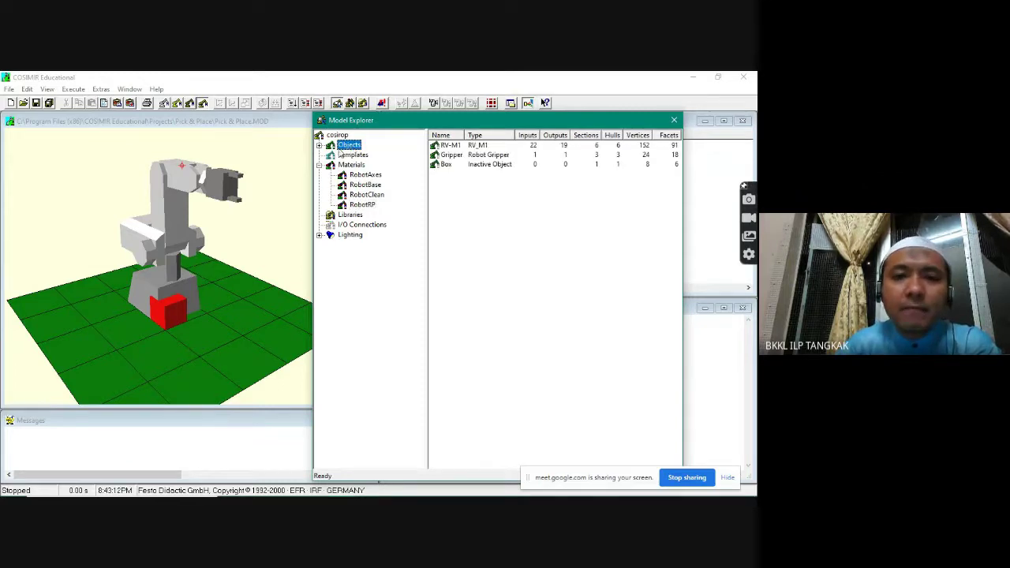
left_click(446, 164)
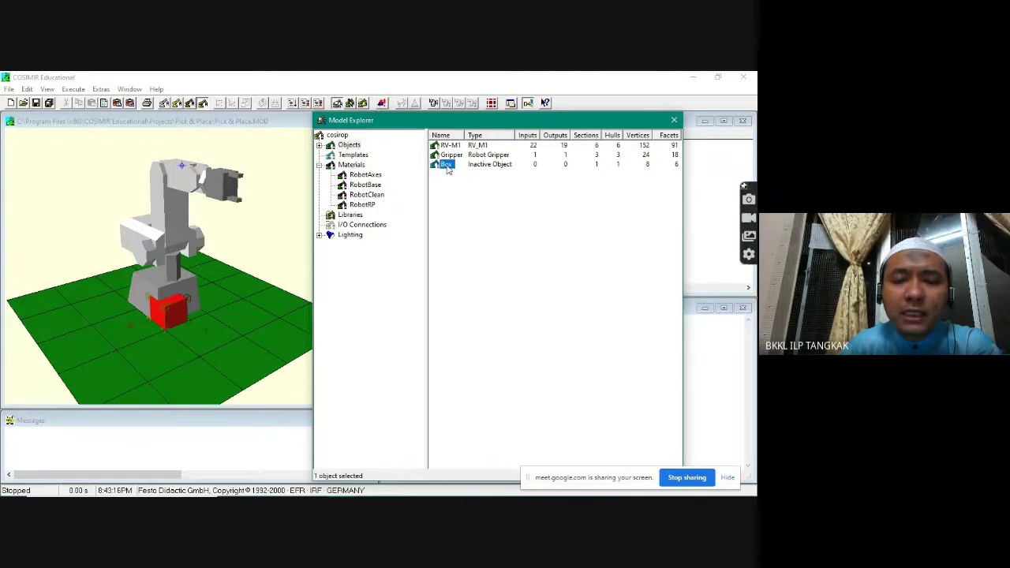
double_click(446, 164)
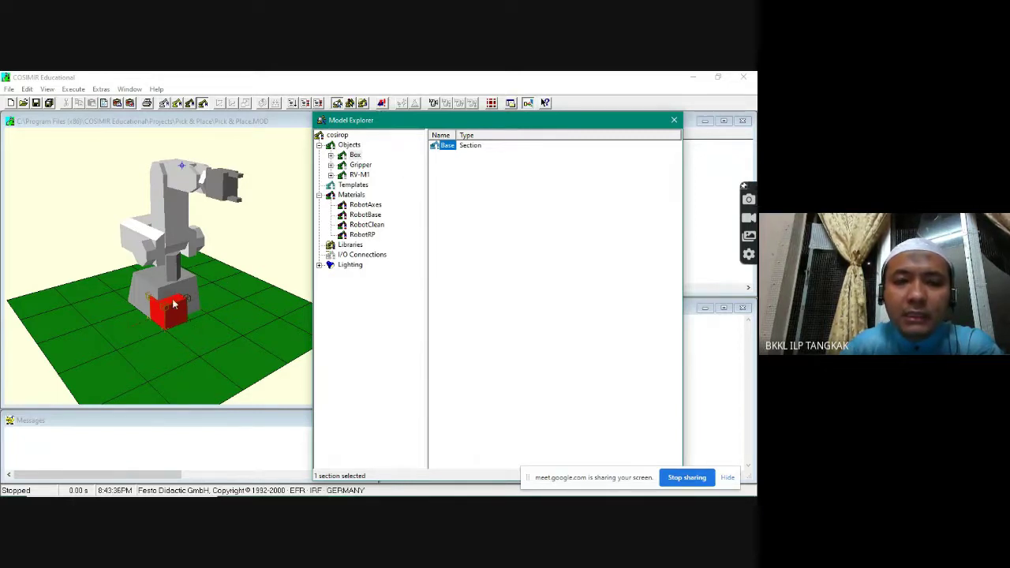
right_click(451, 152)
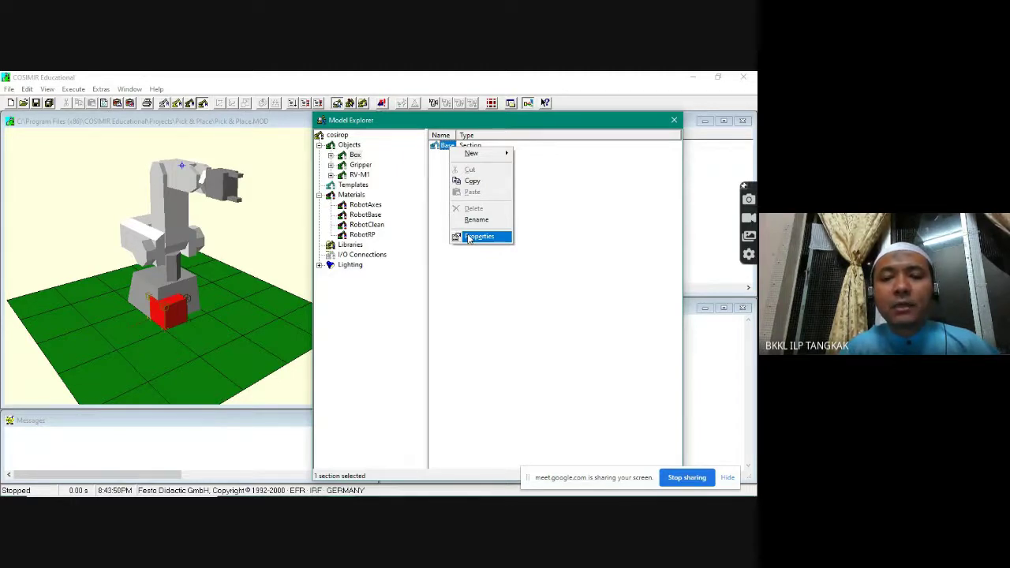
left_click(479, 237)
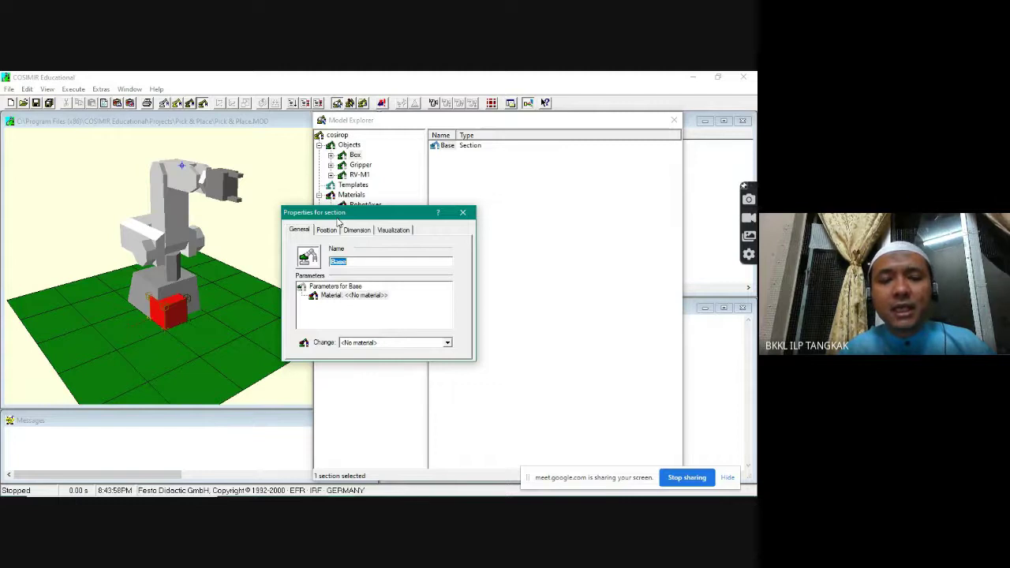
Step: Review the Position, Dimension and Visualization properties of the Box's Base section and return to the General ones
left_click(304, 232)
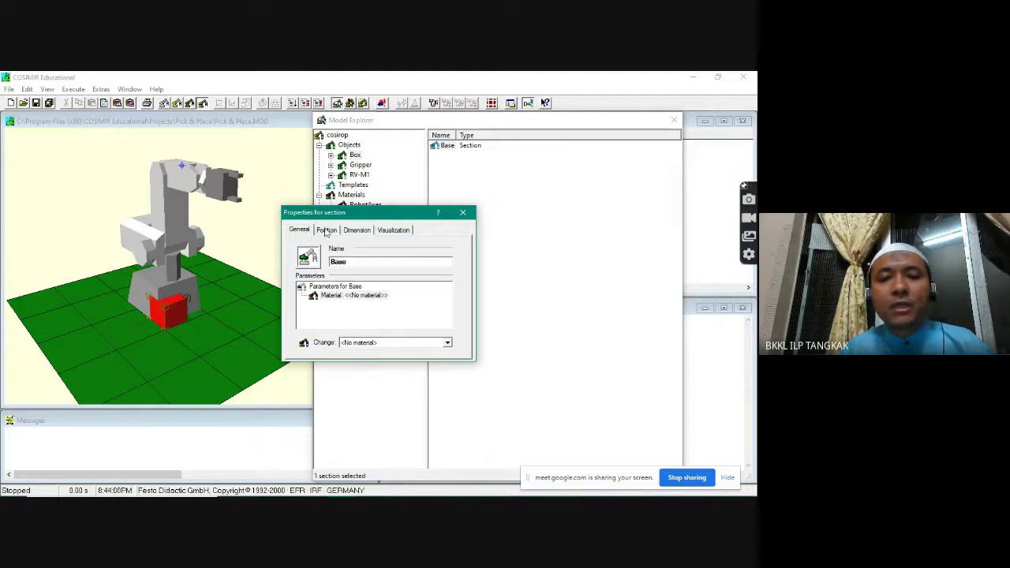
left_click(326, 230)
left_click(355, 231)
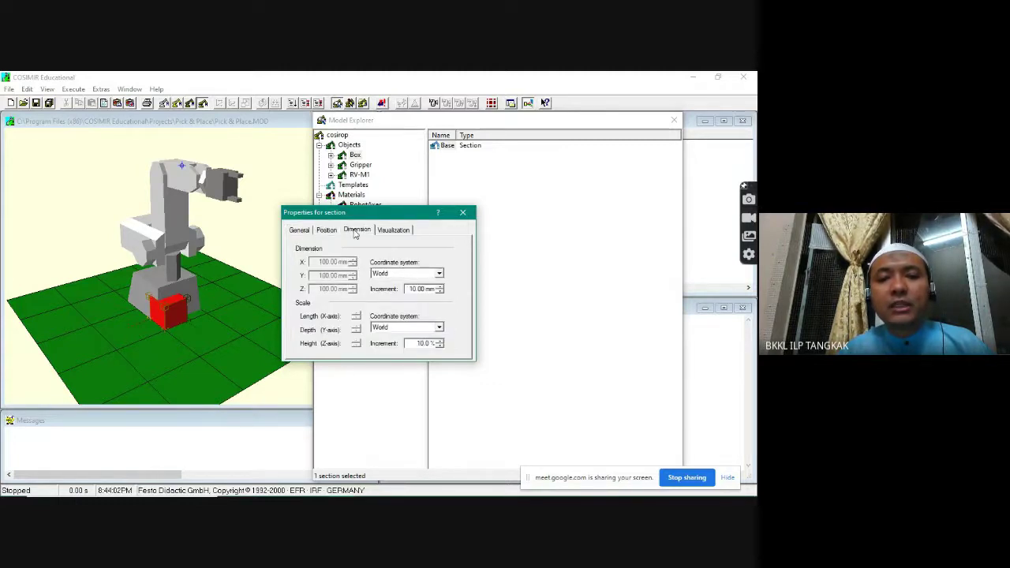
left_click(393, 231)
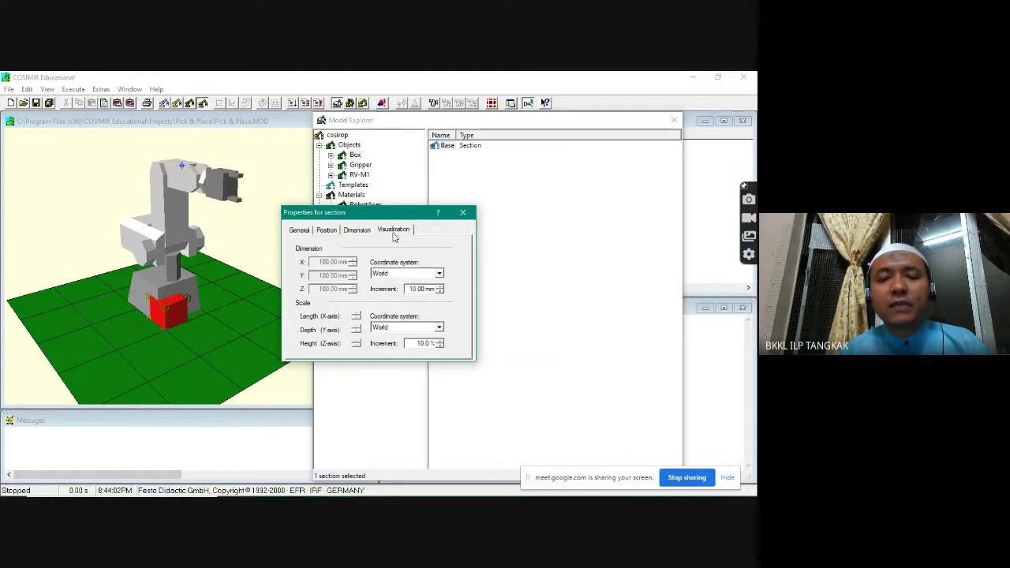
left_click(302, 232)
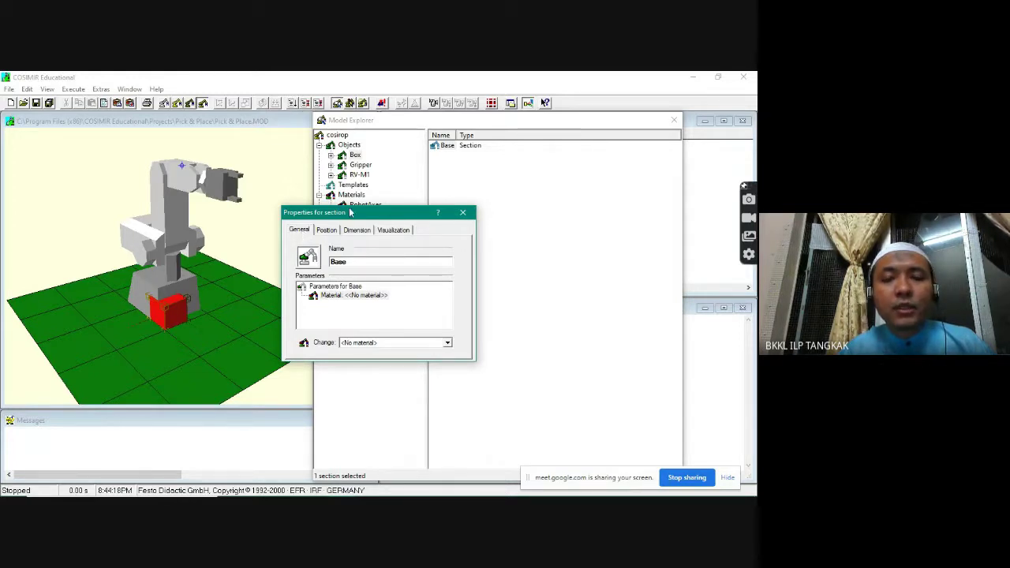
Step: Move the section properties window off the workcell, check its Dimension, Position and available material options, and close it without changes
left_click_drag(351, 213, 383, 207)
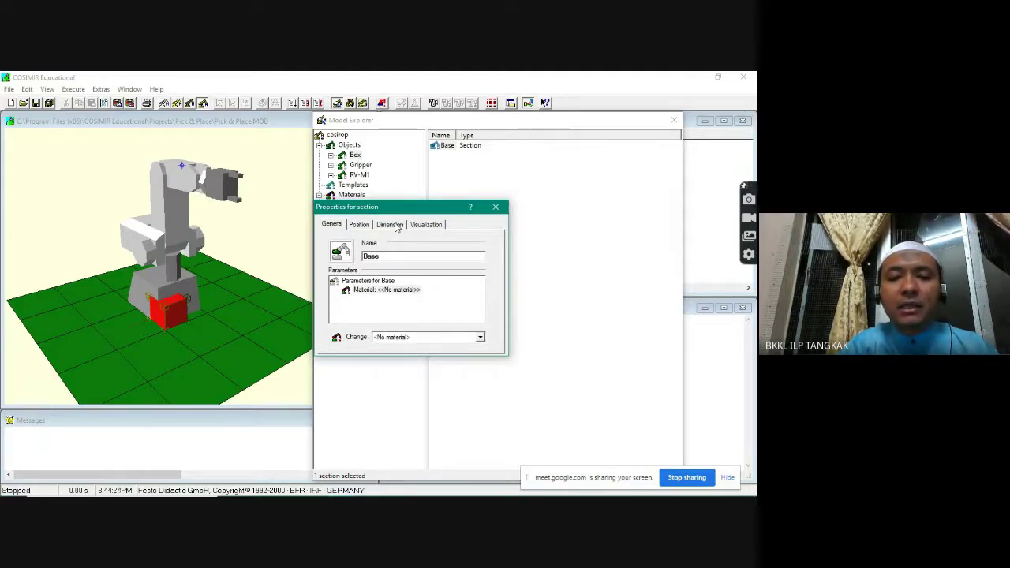
left_click(375, 228)
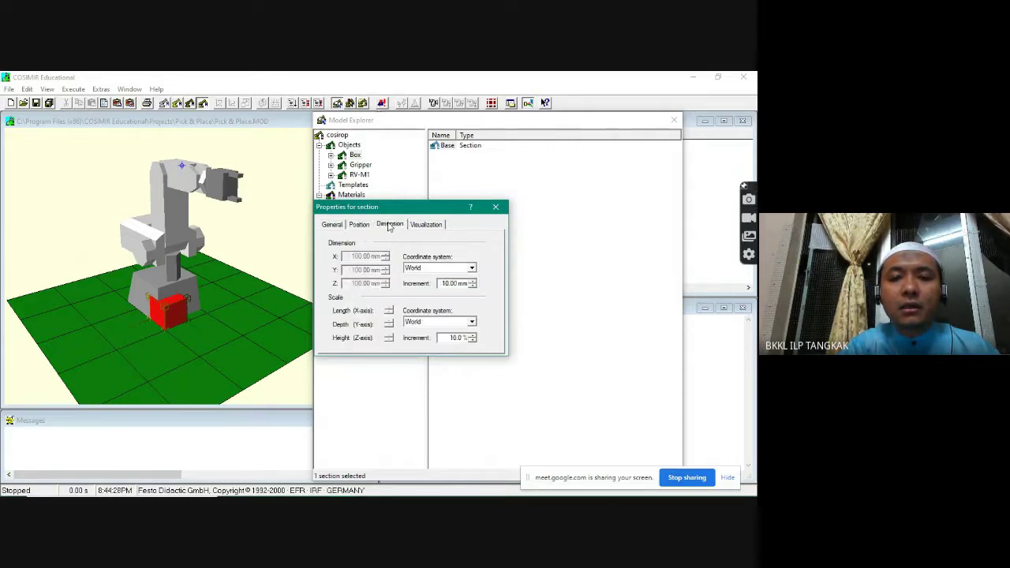
left_click(359, 225)
left_click(334, 227)
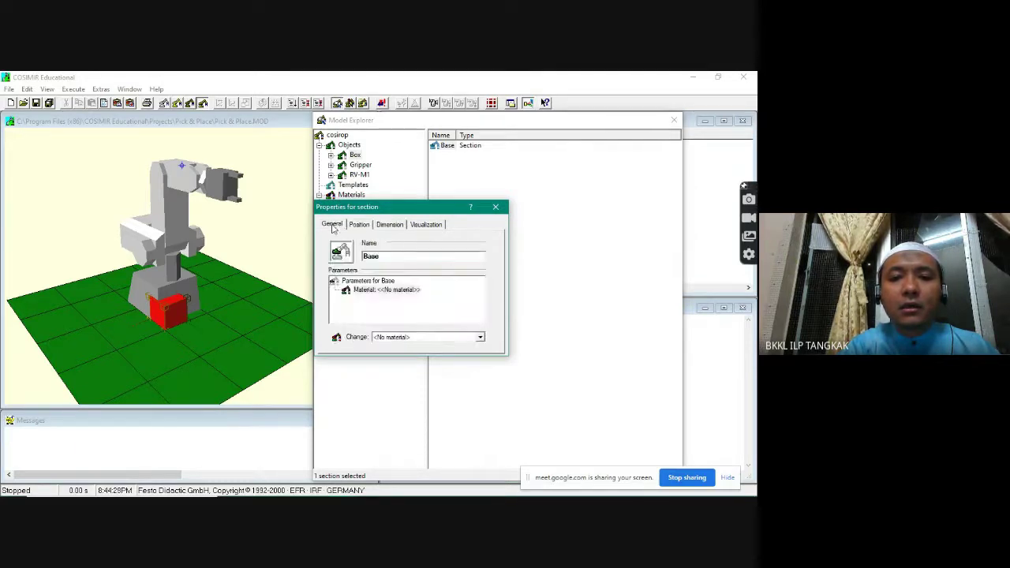
left_click(380, 291)
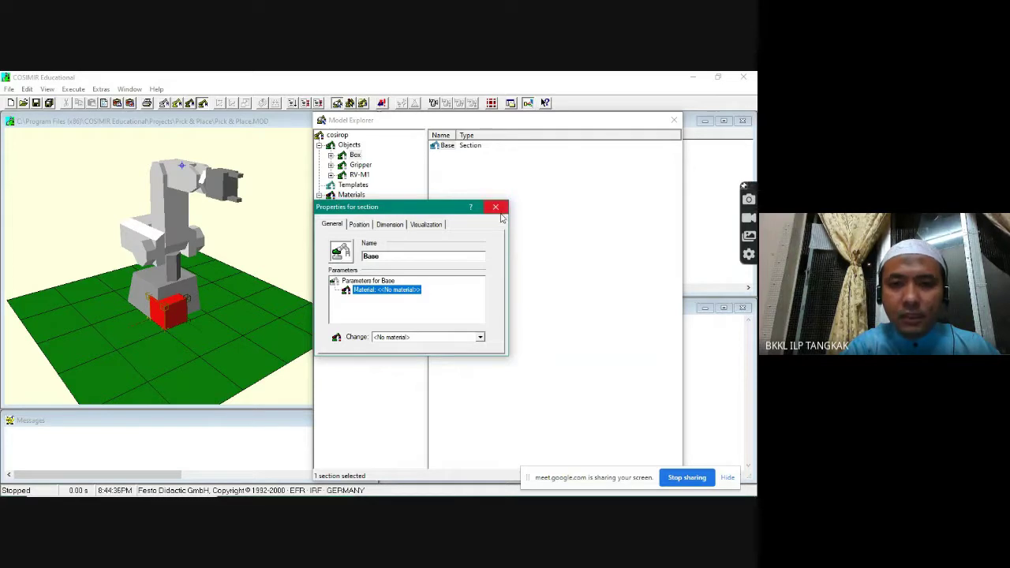
left_click(480, 337)
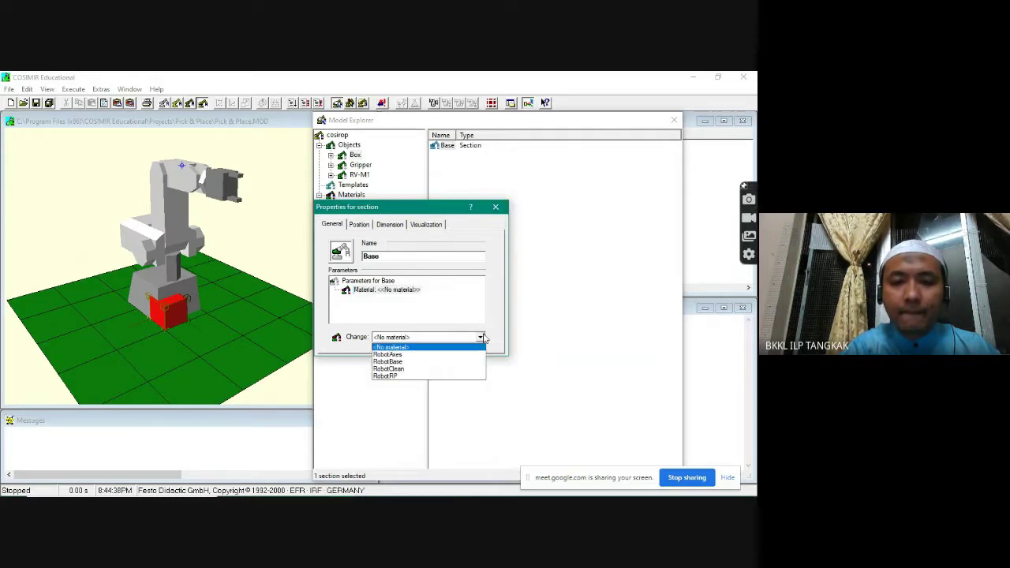
left_click(483, 338)
left_click(495, 207)
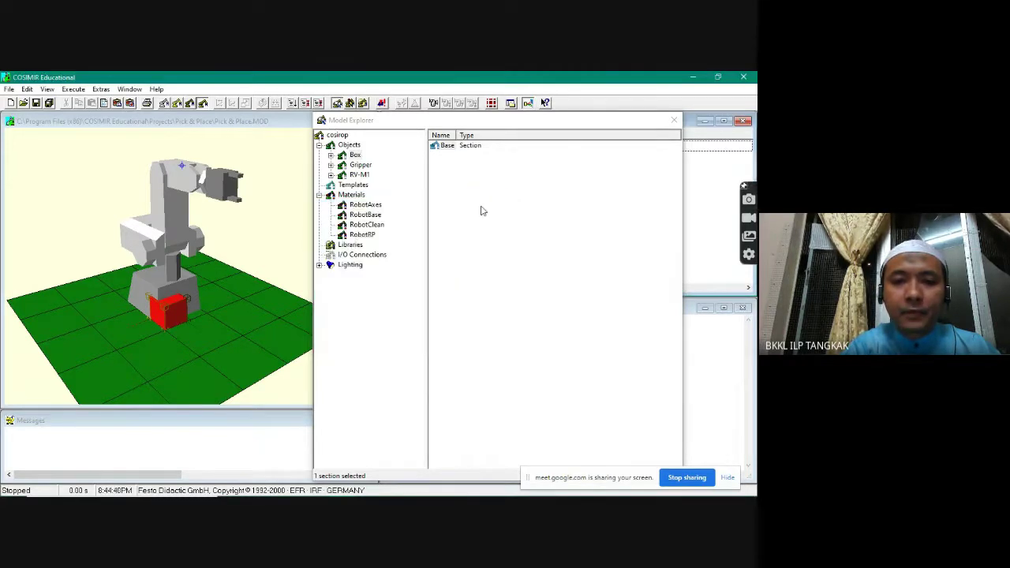
Step: Expand the Box under Objects in the Model Explorer and select its Base section to list its hulls
left_click(331, 156)
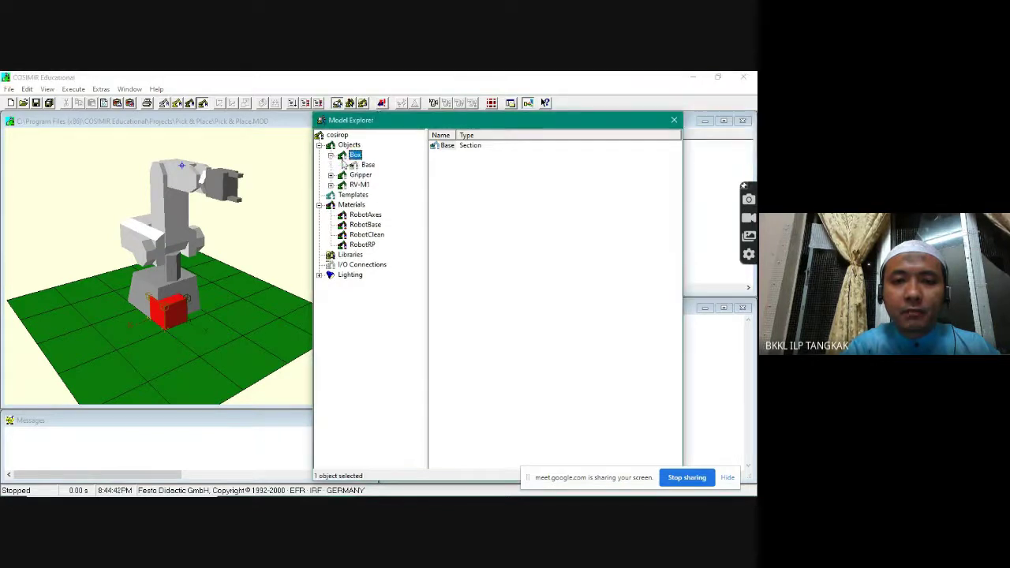
left_click(367, 165)
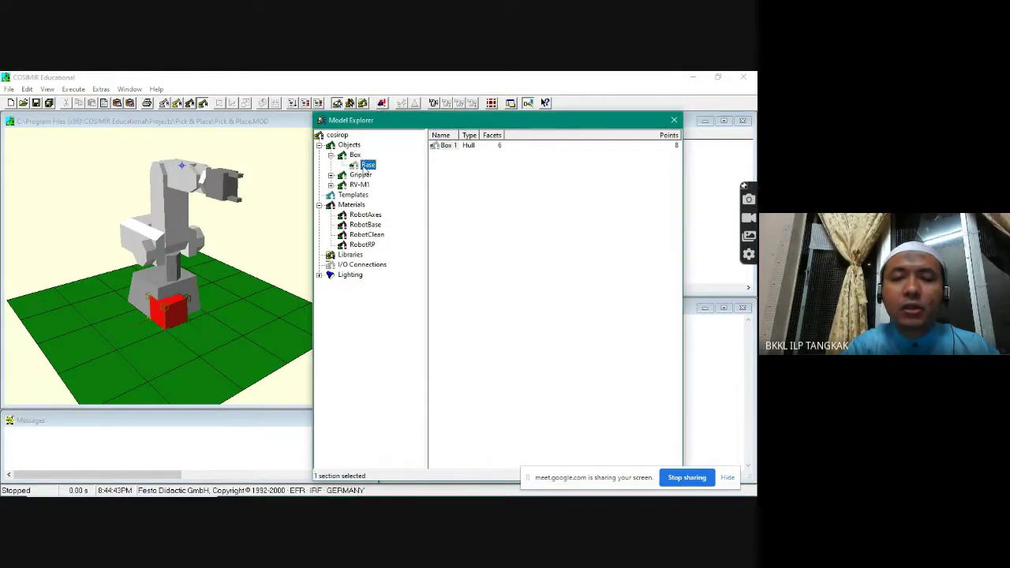
left_click(320, 145)
left_click(319, 145)
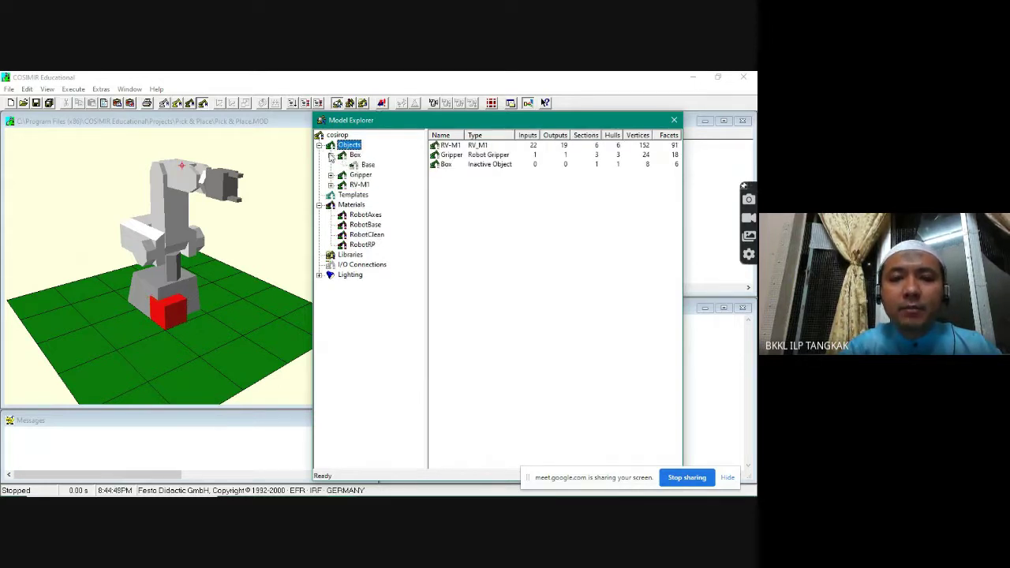
left_click(331, 155)
left_click(330, 155)
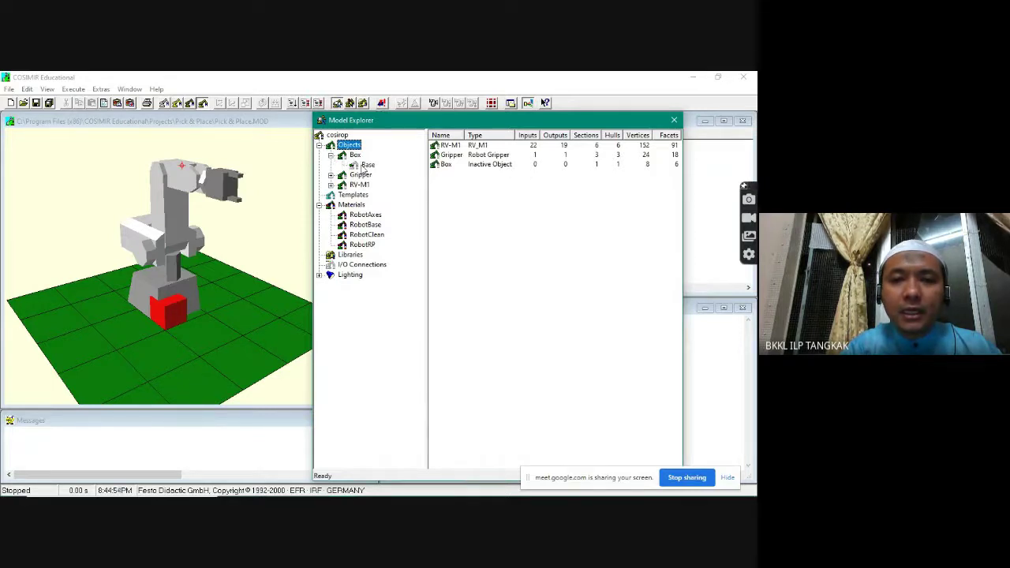
left_click(366, 165)
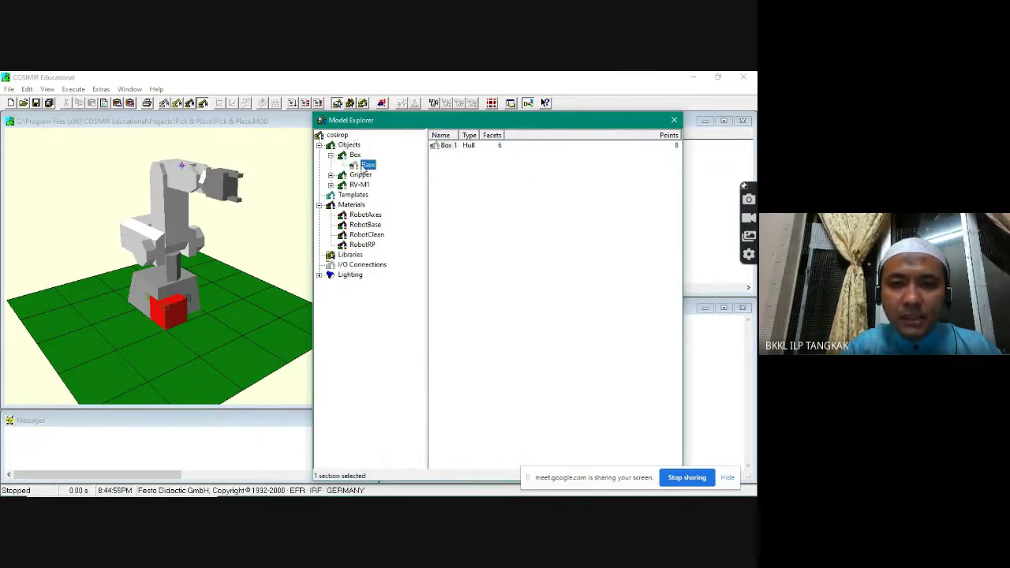
Step: Open the properties of the hull Box 1, move the window clear of the workcell and select Parameters for Box
left_click(449, 147)
right_click(451, 147)
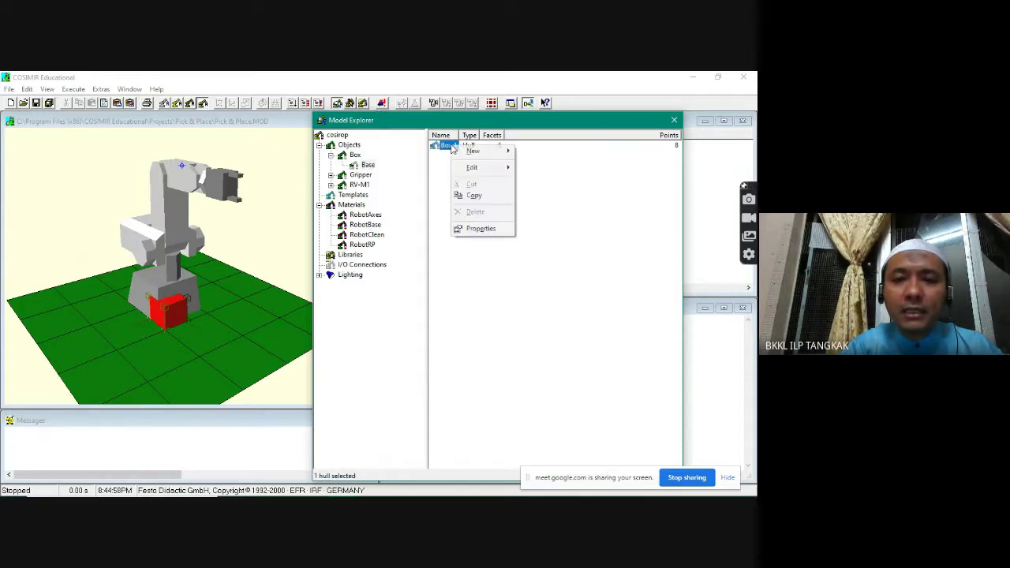
left_click(477, 228)
left_click_drag(437, 207, 517, 165)
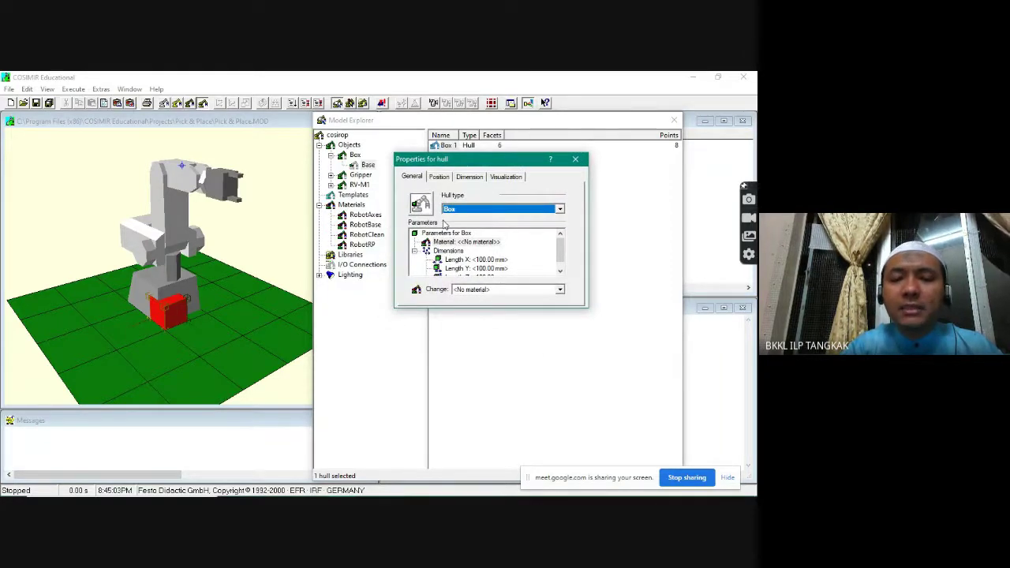
left_click(448, 233)
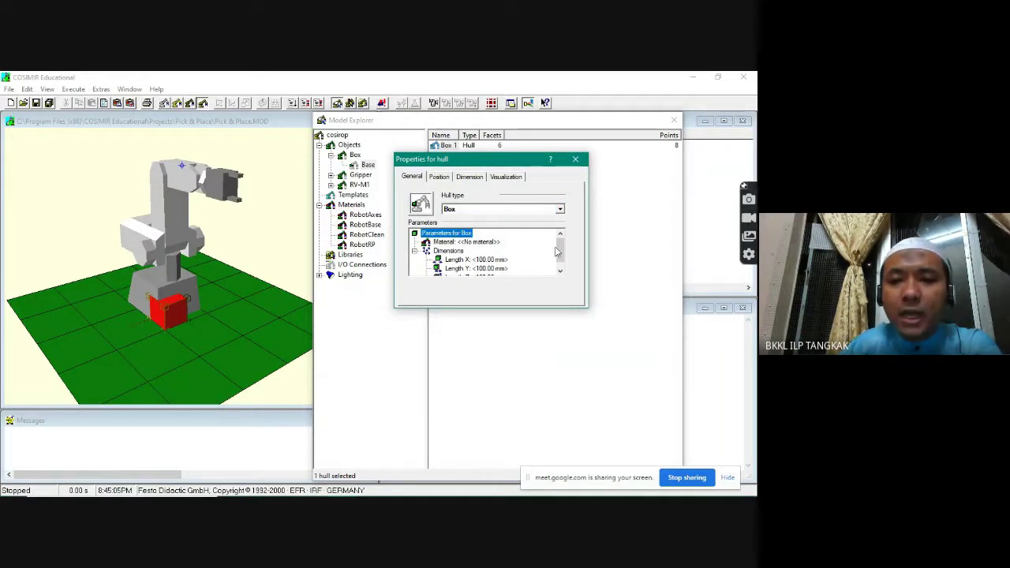
Step: Go through the dimension parameters of the hull Box 1 and set its Length X to 300 mm
scroll(557, 251, "down", 1)
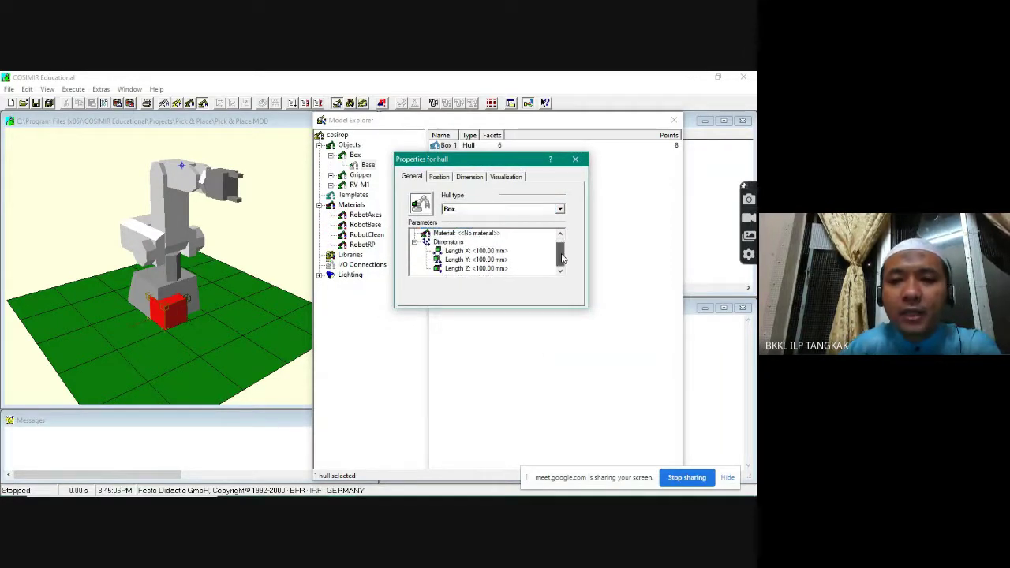
left_click(455, 251)
left_click(456, 260)
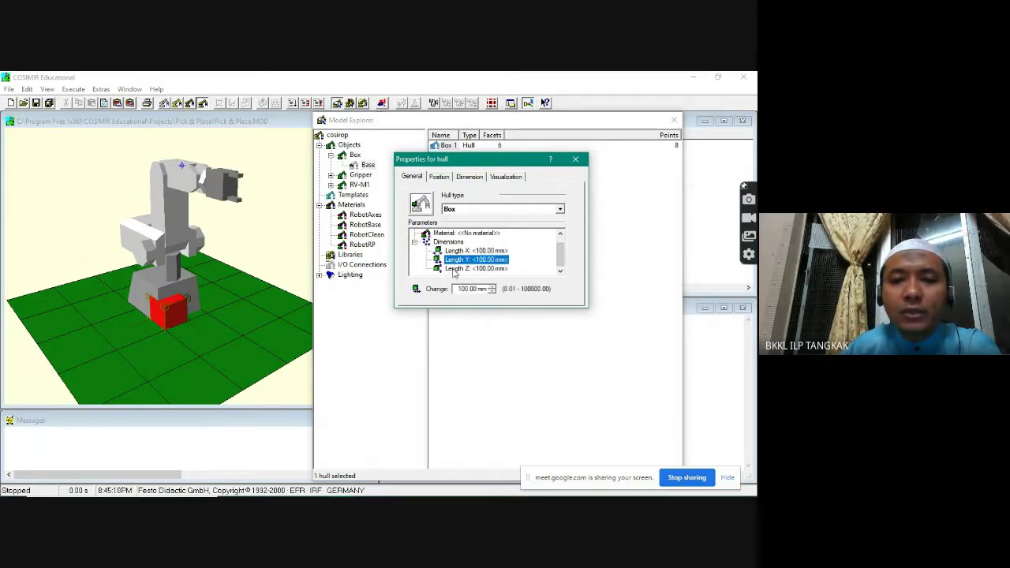
left_click(455, 269)
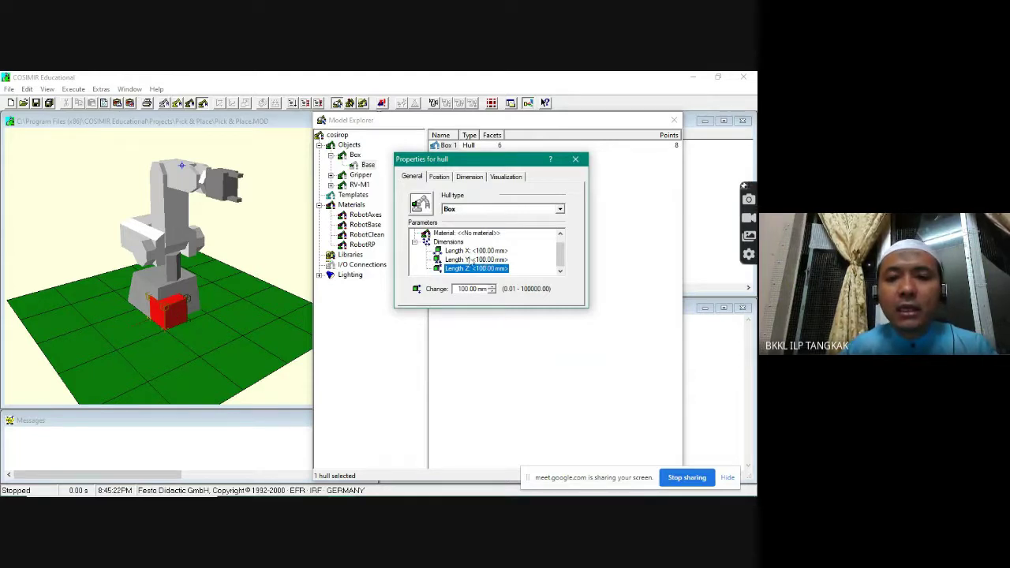
left_click(467, 250)
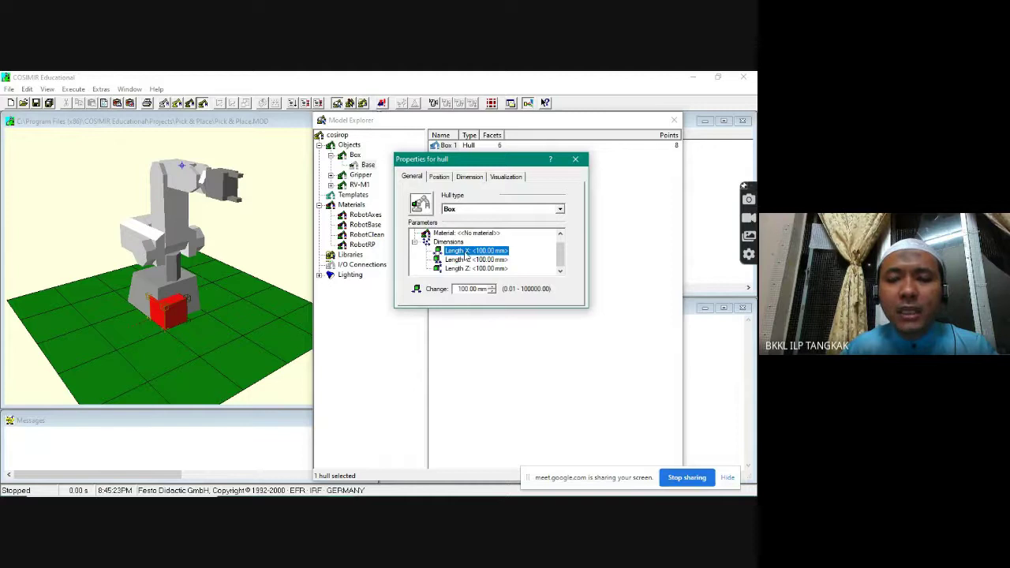
left_click(460, 288)
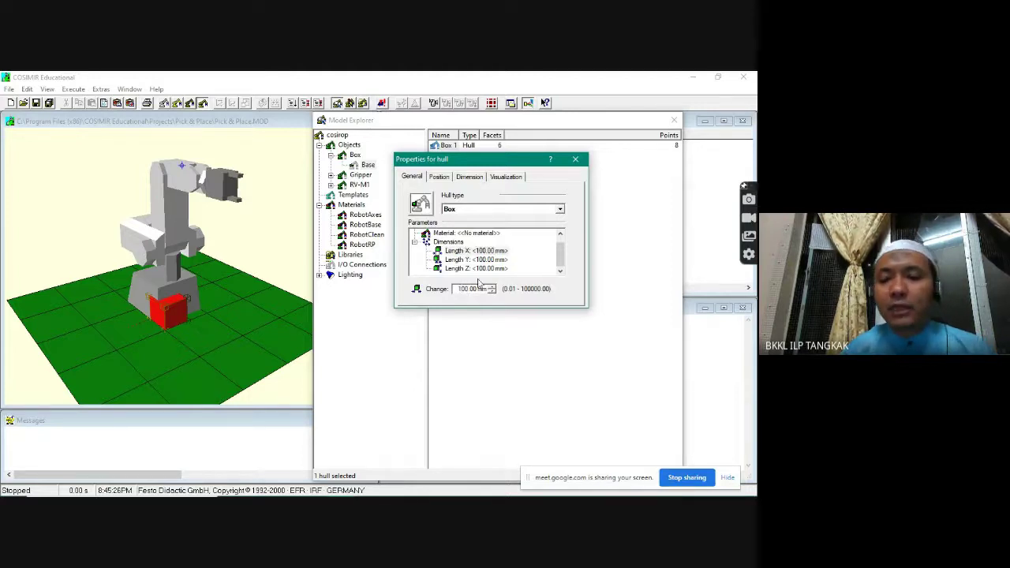
left_click(472, 261)
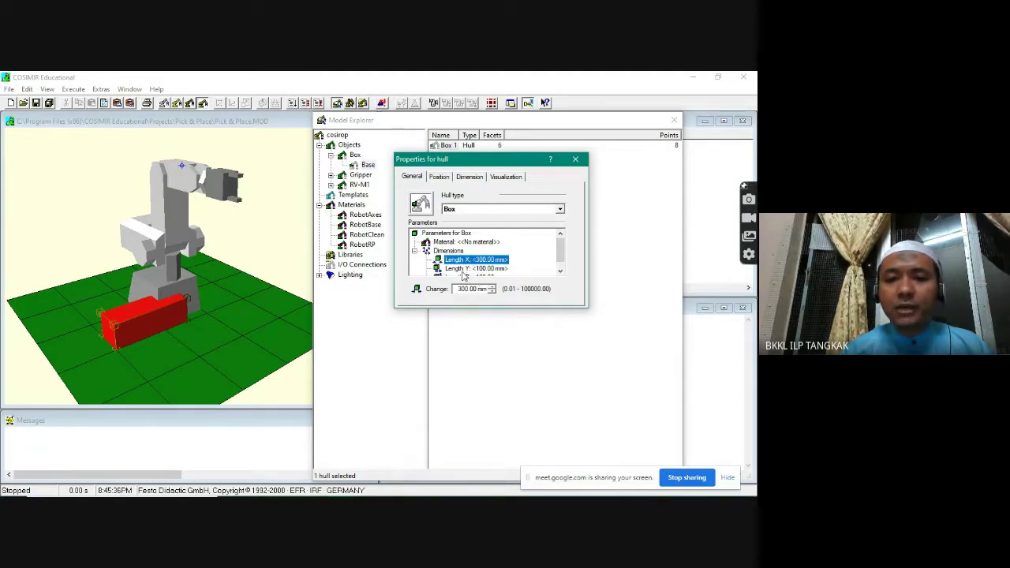
Step: Set the hull's Length Y to 500 mm
left_click(464, 270)
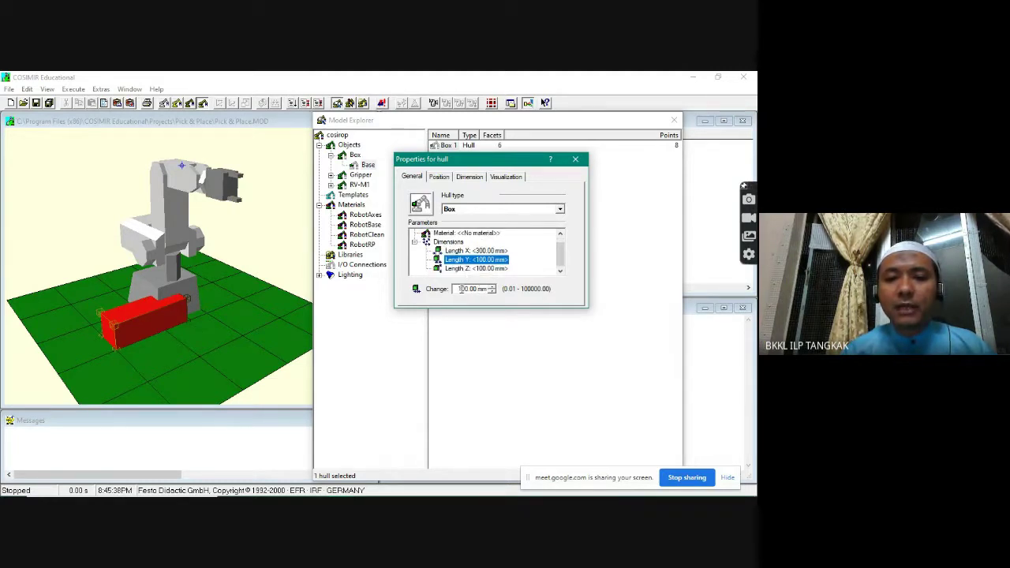
left_click(460, 288)
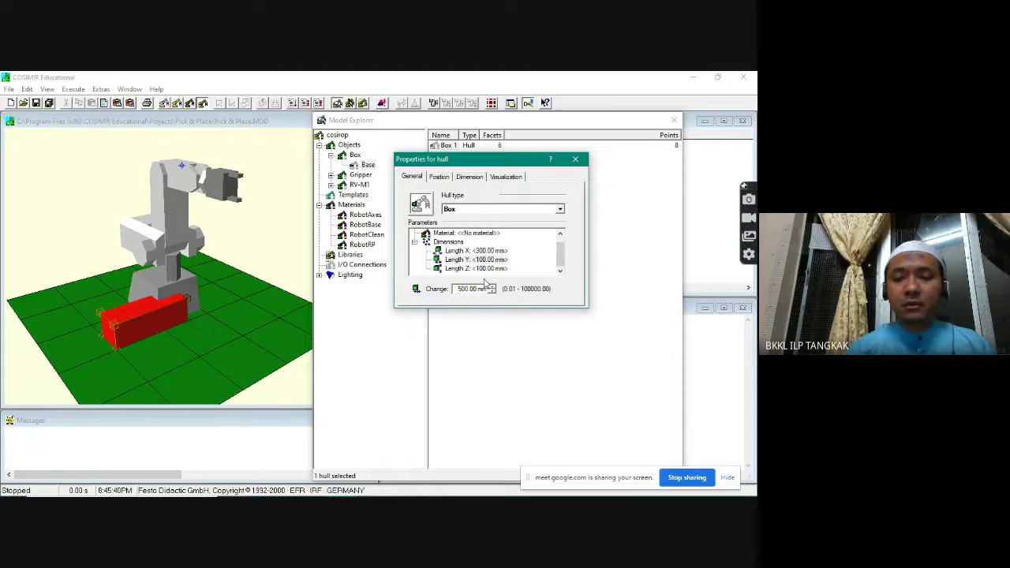
left_click(469, 269)
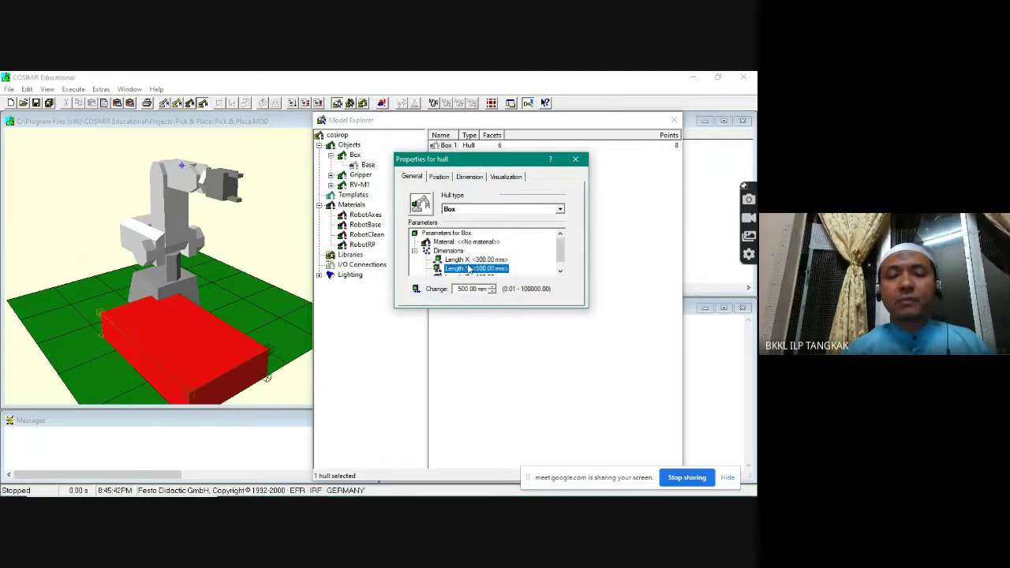
Step: Set the hull's Length Z to 200 mm
scroll(469, 269, "down", 1)
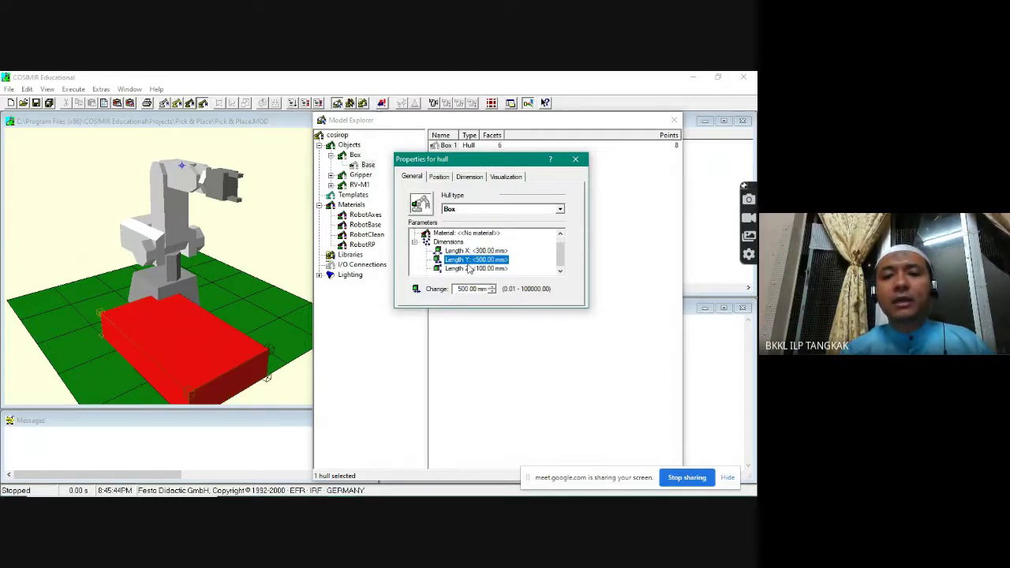
left_click(465, 270)
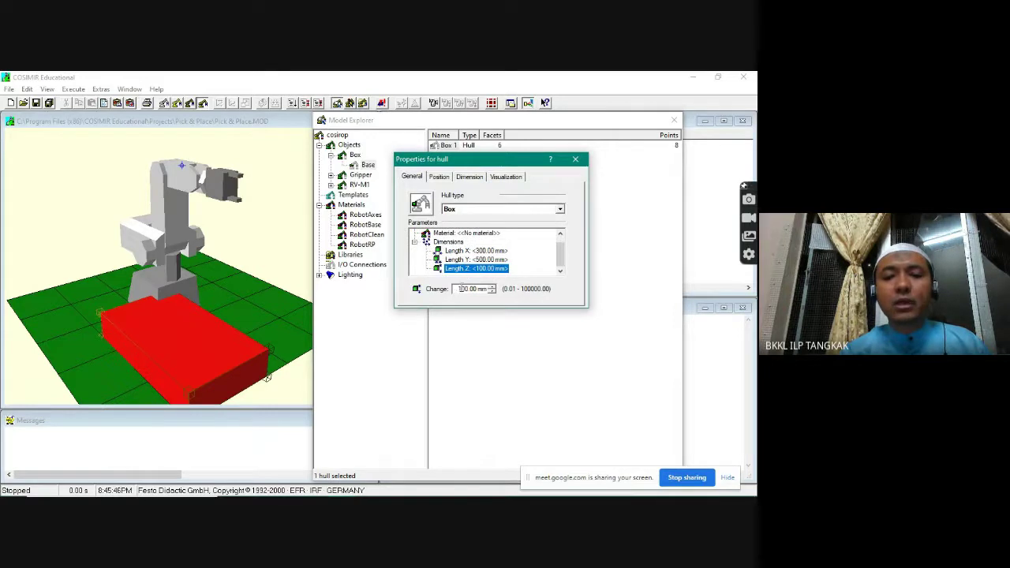
left_click(460, 289)
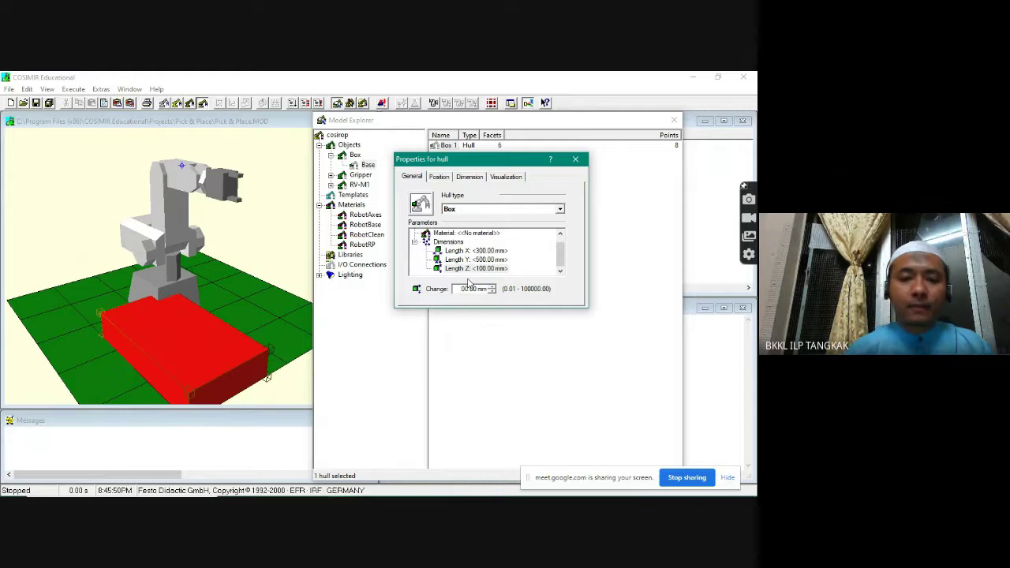
type("2")
left_click(466, 261)
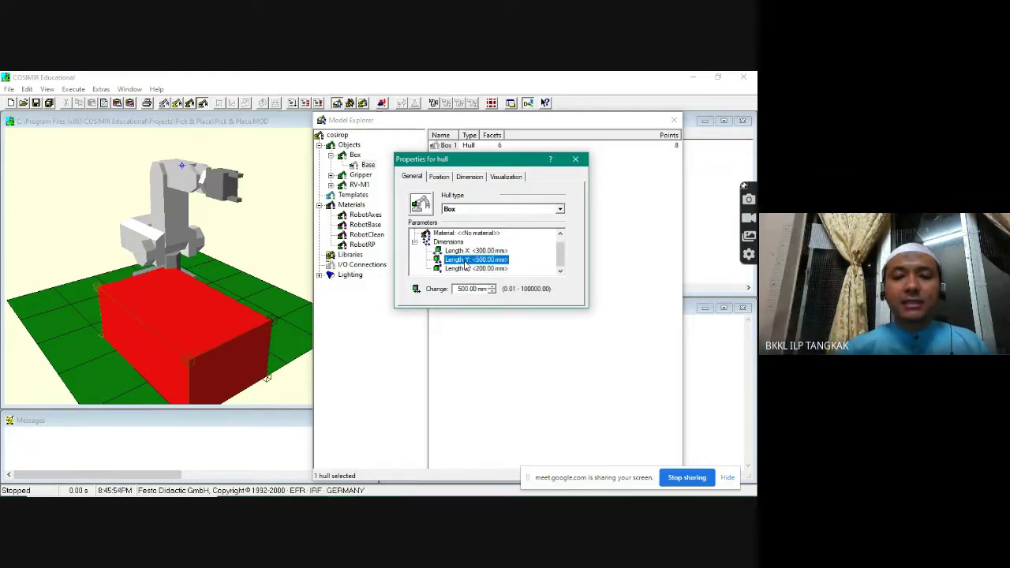
Step: Review the hull's X, Y and Z lengths and examine the resized box from other angles in the workcell
left_click(465, 269)
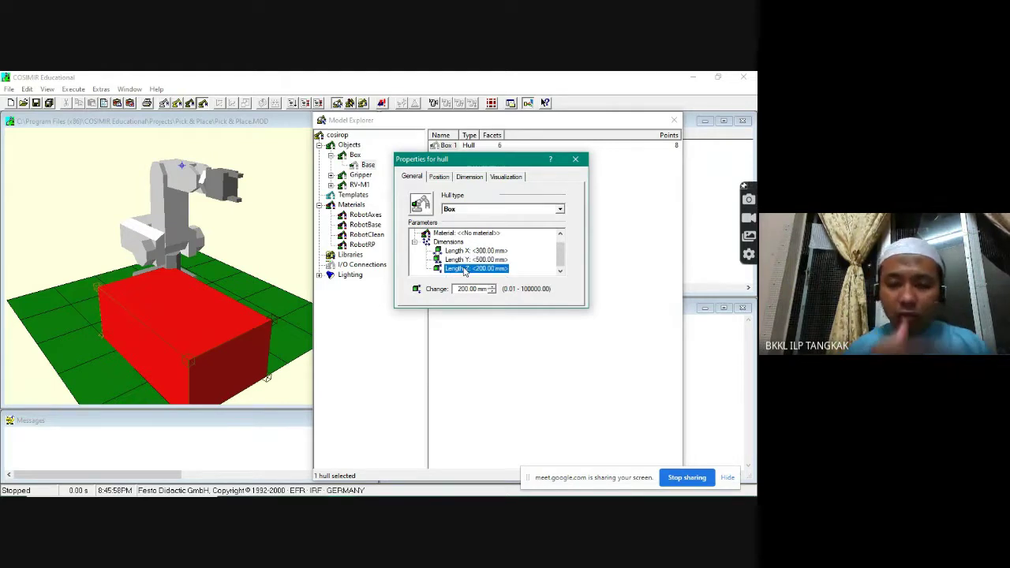
left_click(465, 251)
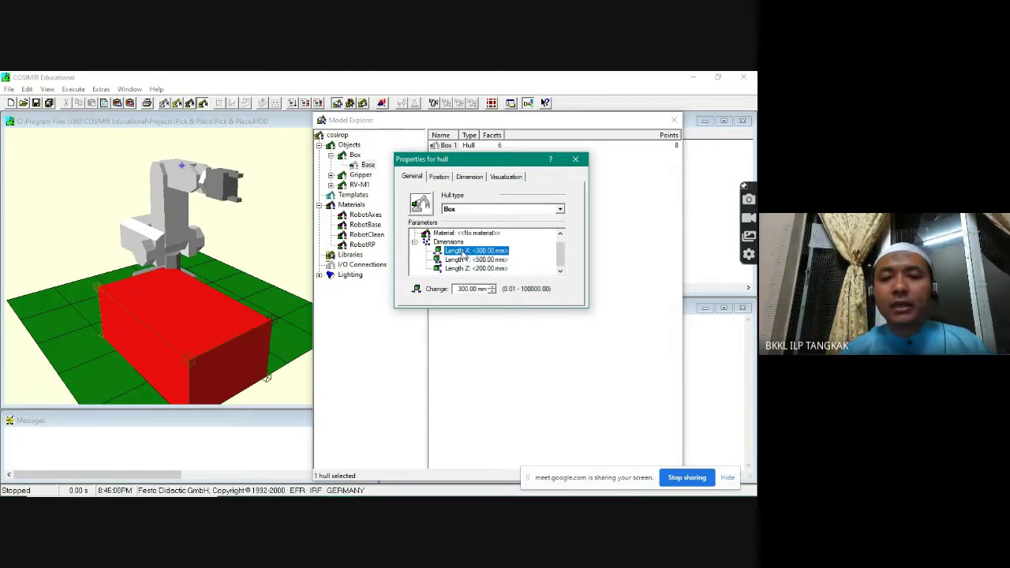
left_click(467, 260)
left_click(470, 250)
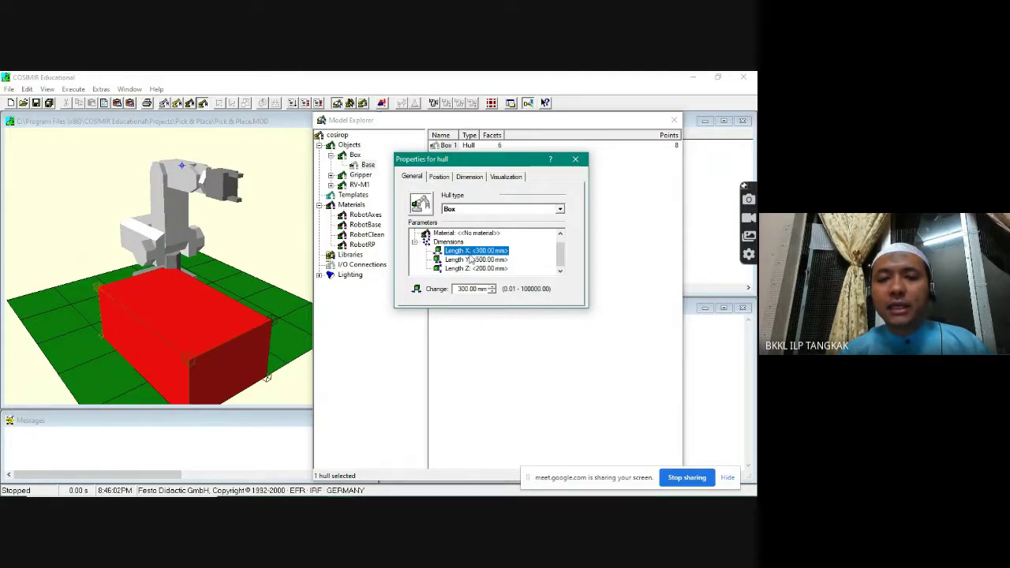
left_click(472, 260)
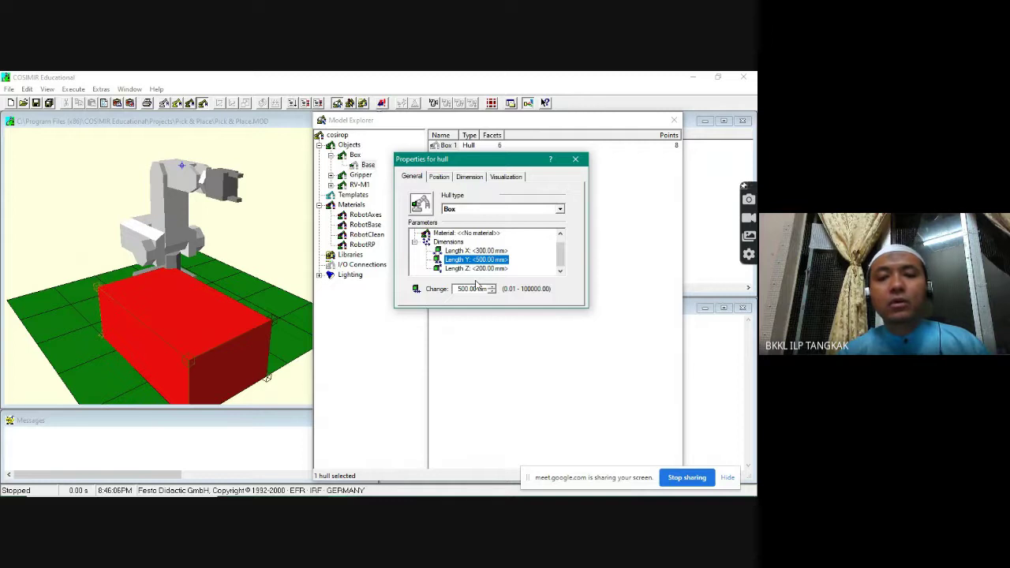
left_click(470, 269)
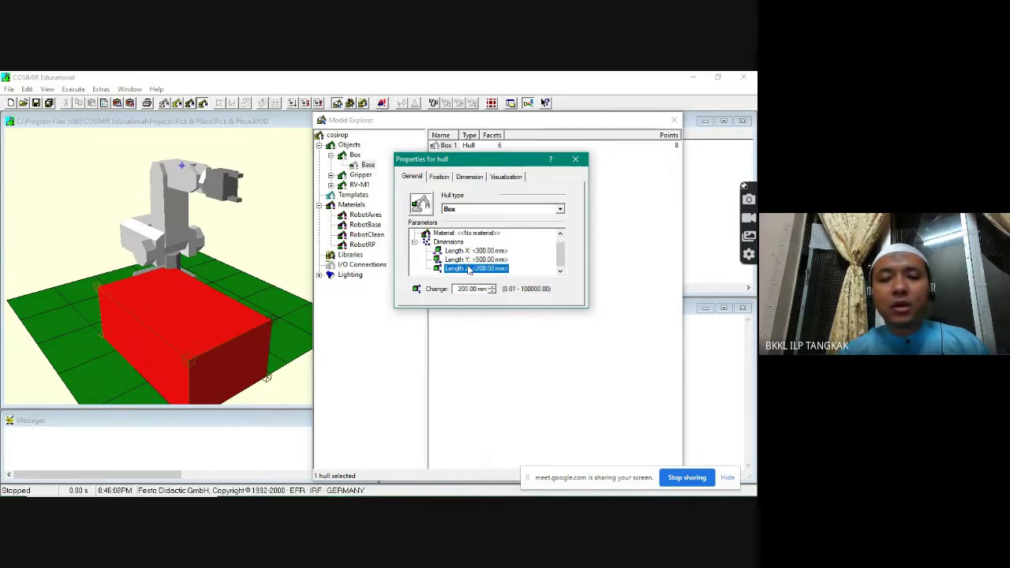
left_click(177, 298)
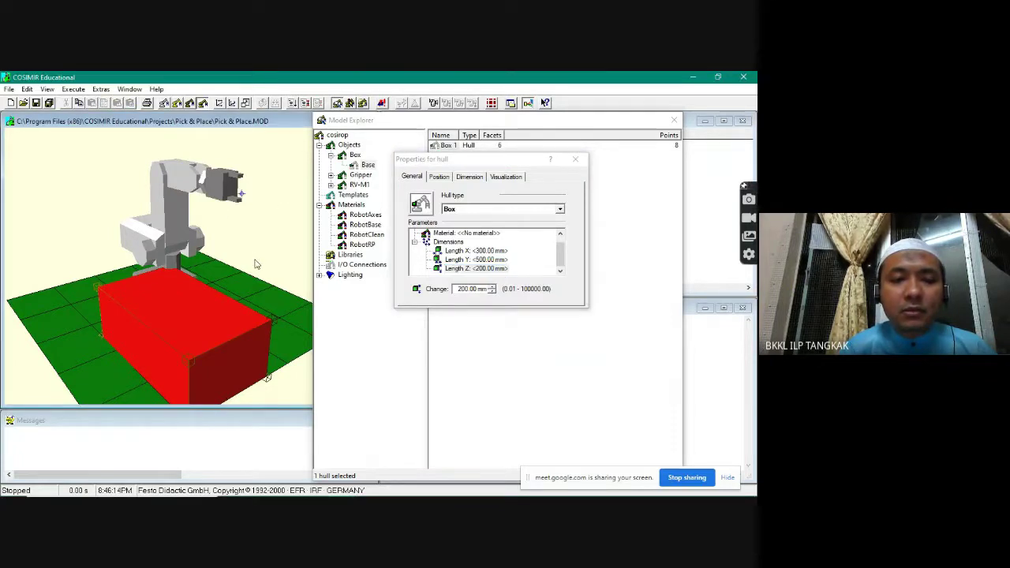
right_click_drag(255, 264, 4, 215)
right_click_drag(123, 292, 181, 248)
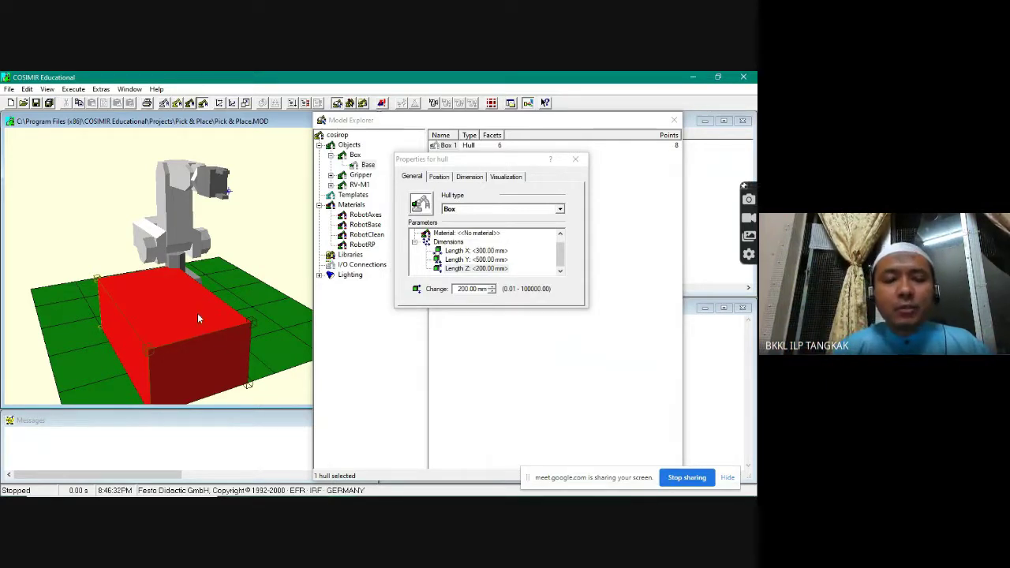
left_click_drag(197, 319, 220, 294)
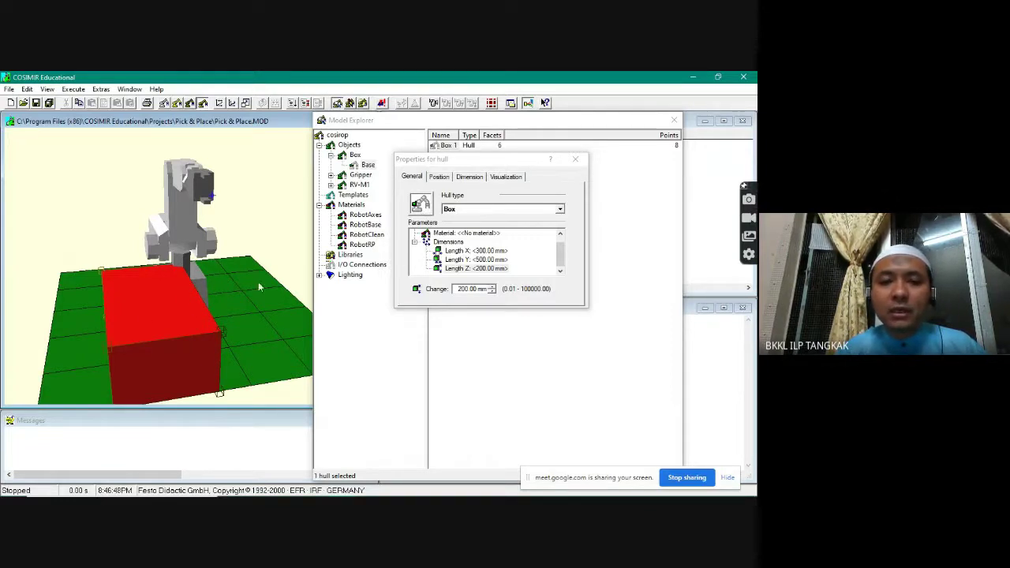
Step: Set the hull's X position to 150 mm in the Section coordinate system
left_click(439, 178)
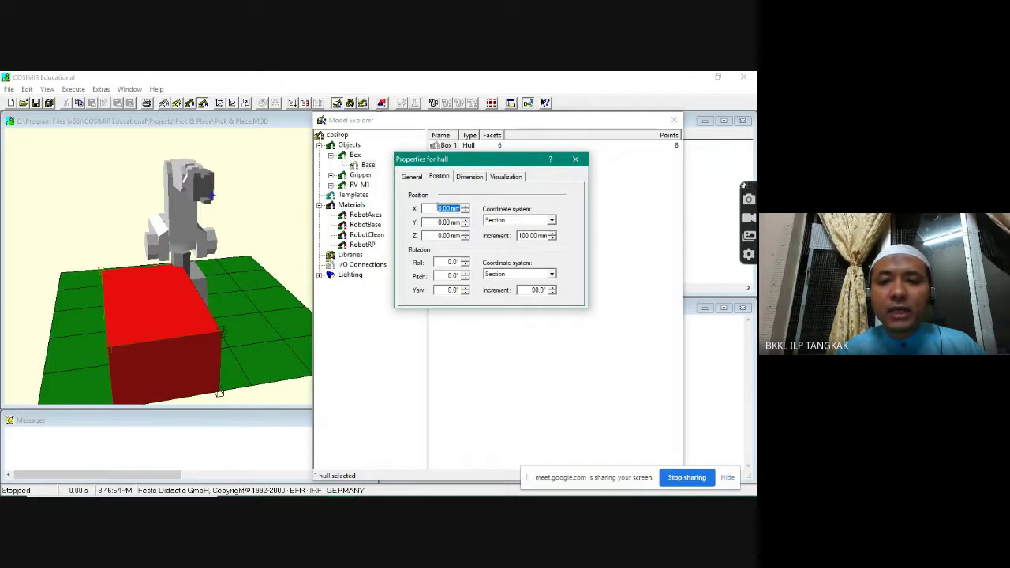
left_click(436, 208)
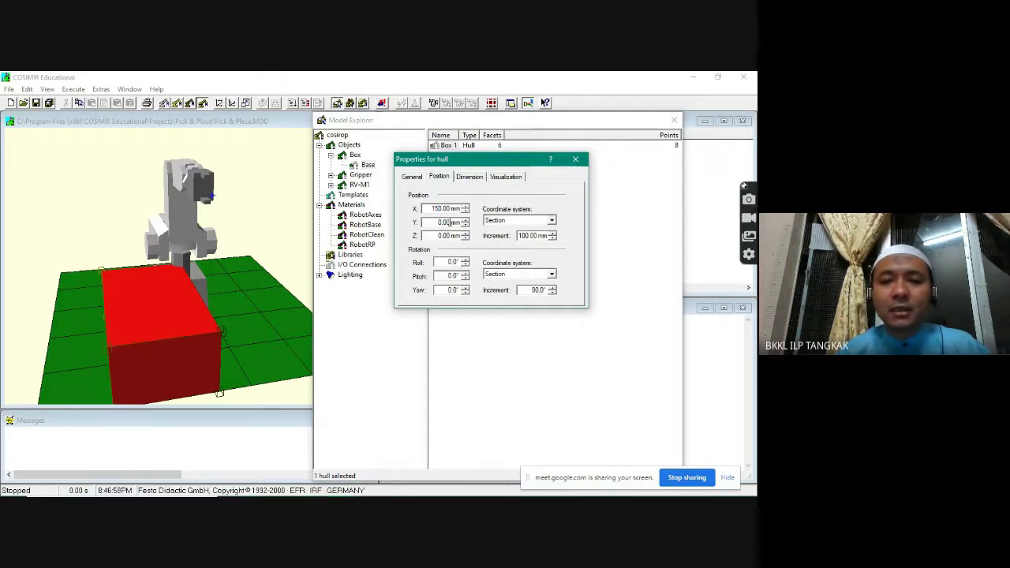
left_click(439, 222)
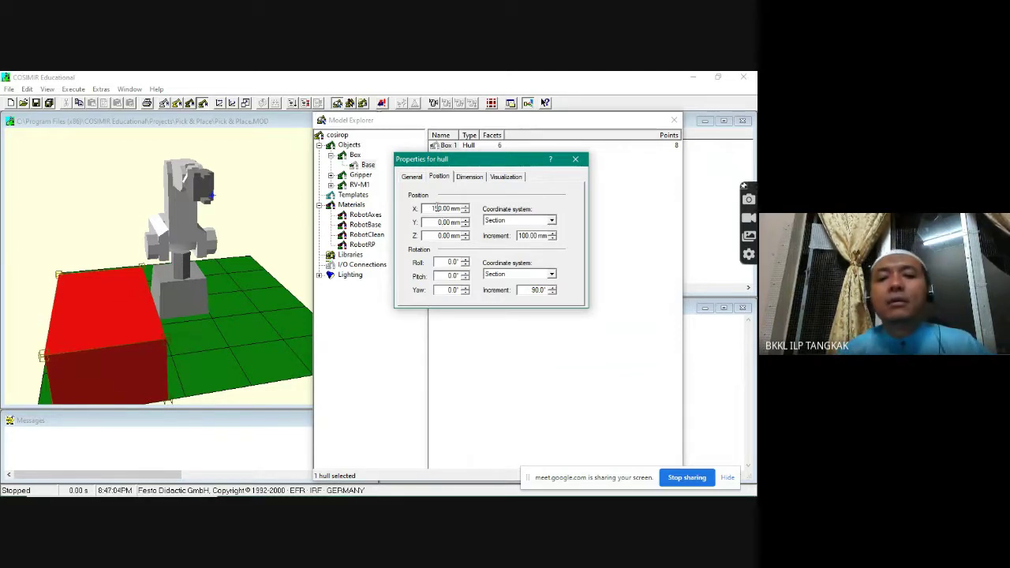
Step: Set the hull's Y position to -250 mm and dismiss the notifications that pop up
left_click_drag(251, 300, 310, 305, "ctrl")
left_click(489, 224)
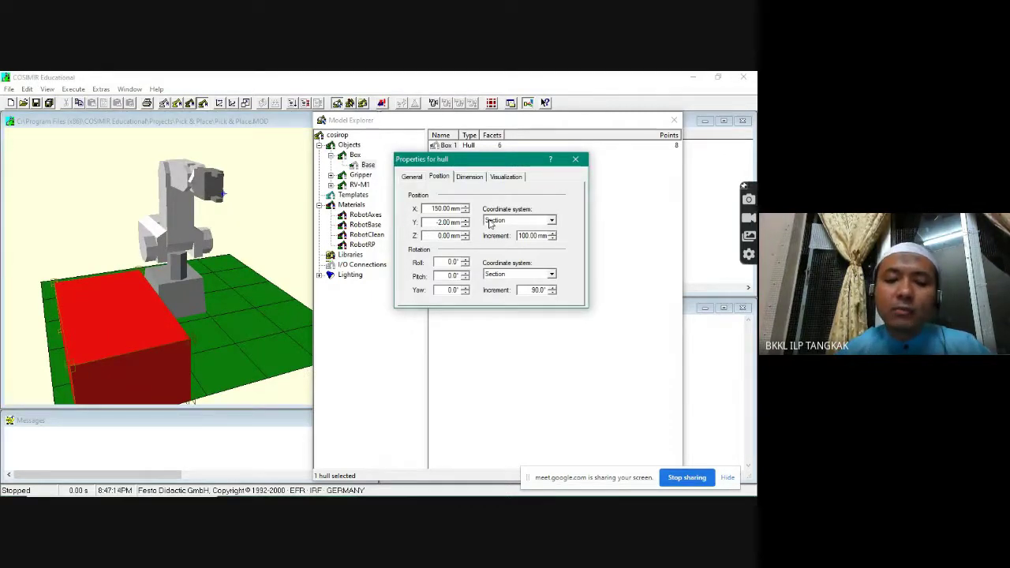
type("0")
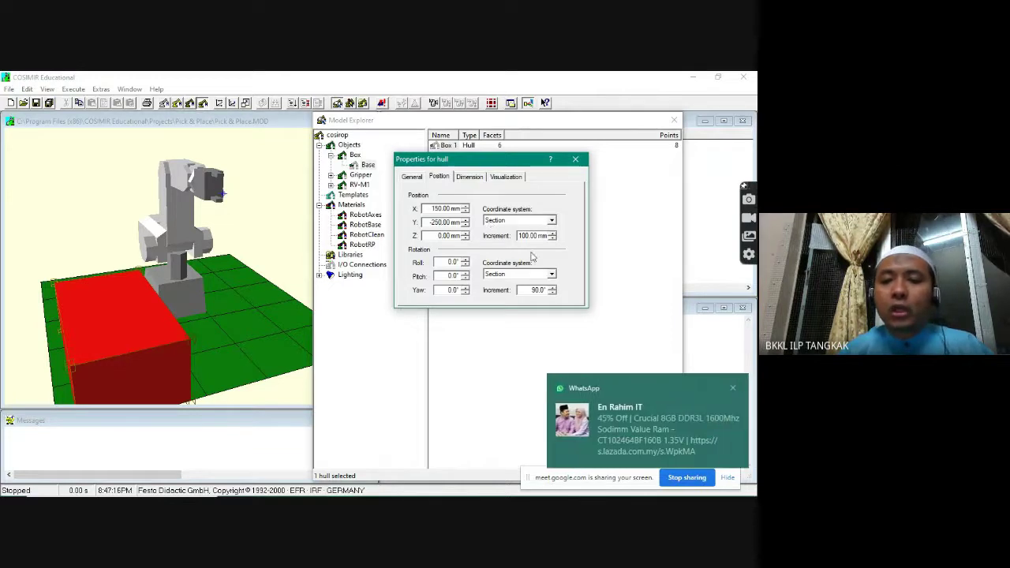
left_click(734, 389)
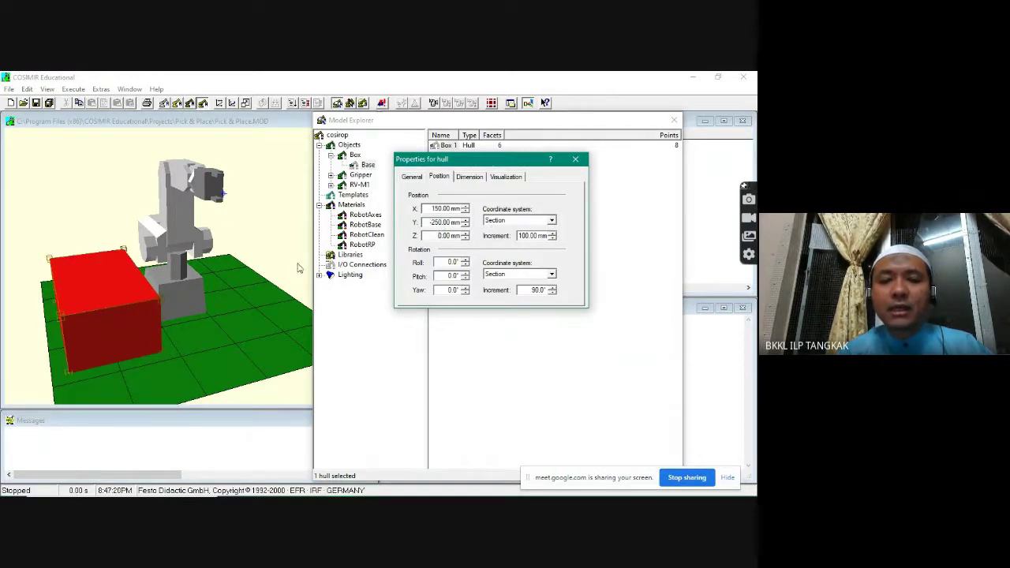
left_click_drag(228, 295, 361, 352, "ctrl")
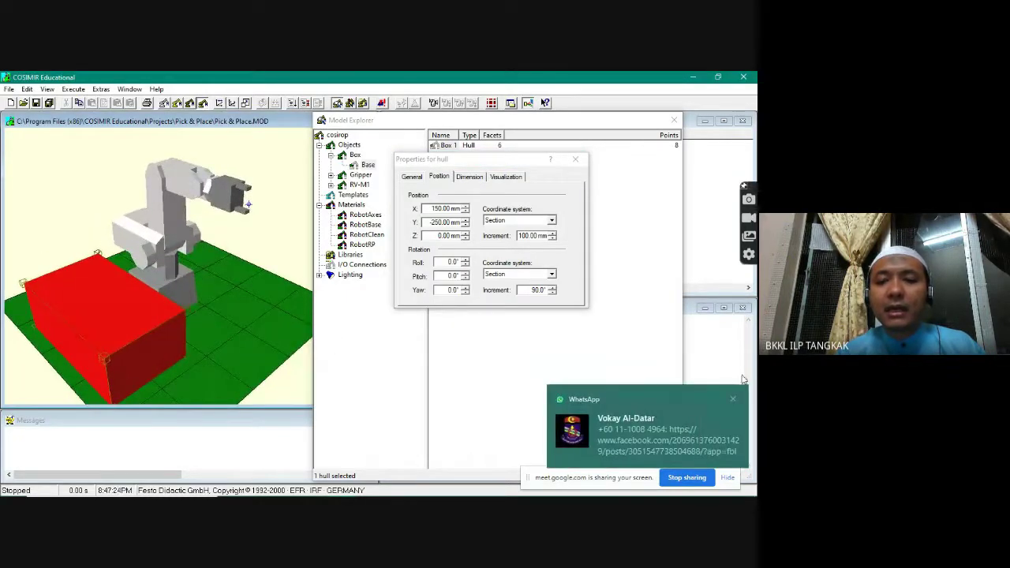
left_click(731, 402)
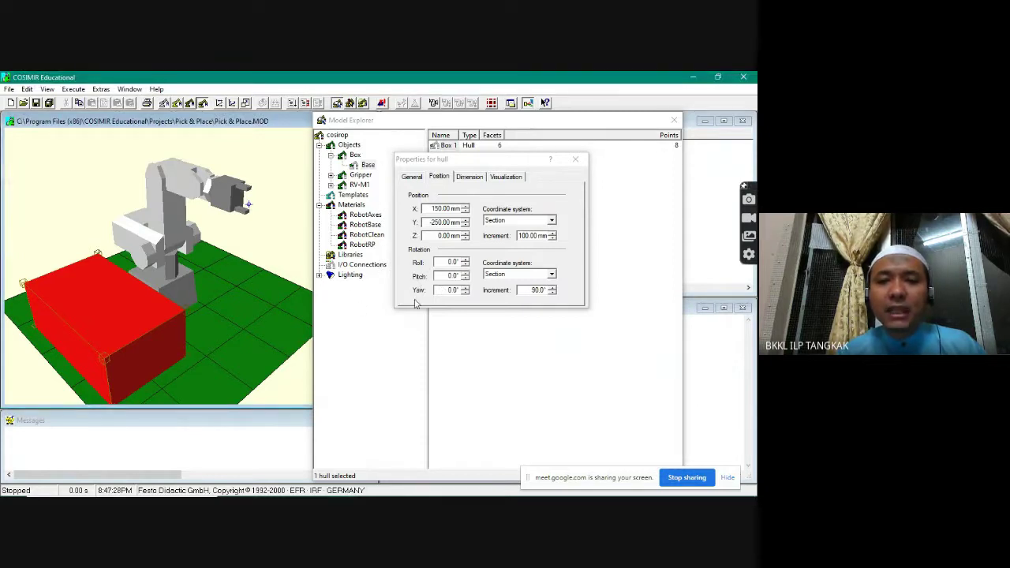
Step: Shift the hull back and forth along Y in 100 mm increments and return its Y position to -250 mm
left_click(466, 221)
left_click(466, 221)
left_click(466, 221)
left_click(467, 220)
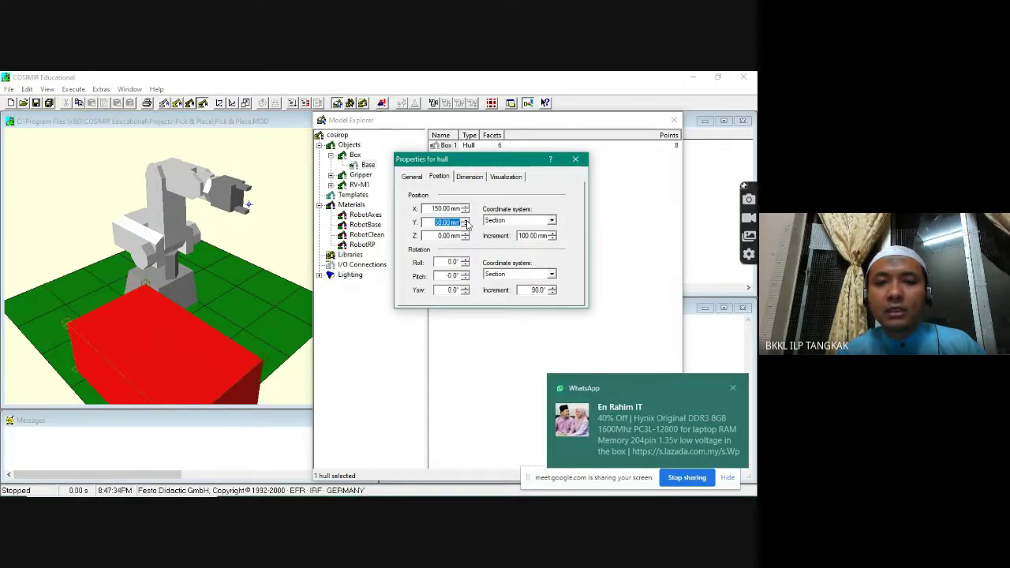
left_click(466, 226)
left_click(466, 221)
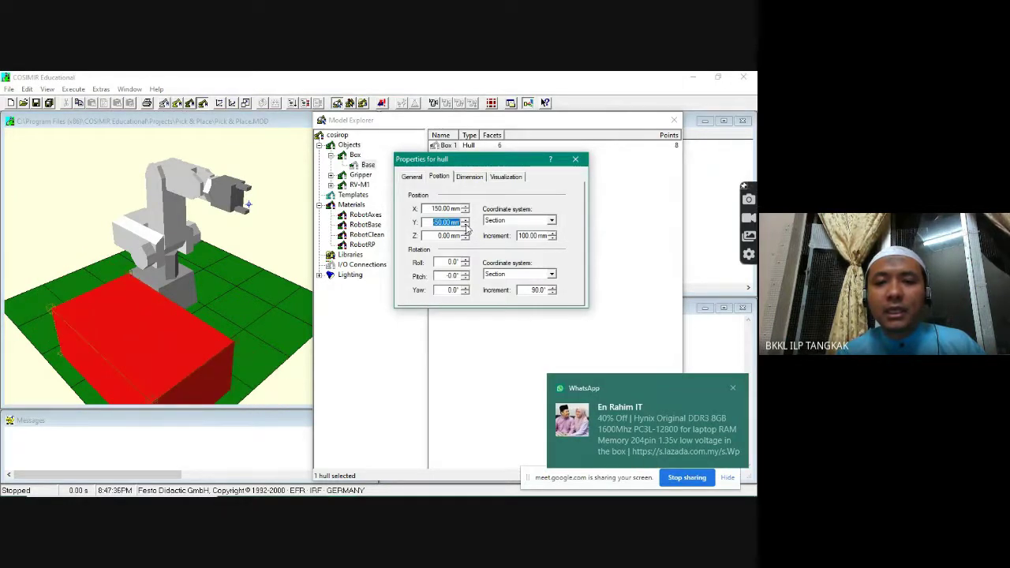
left_click(467, 221)
left_click(467, 221)
left_click(466, 221)
left_click(465, 224)
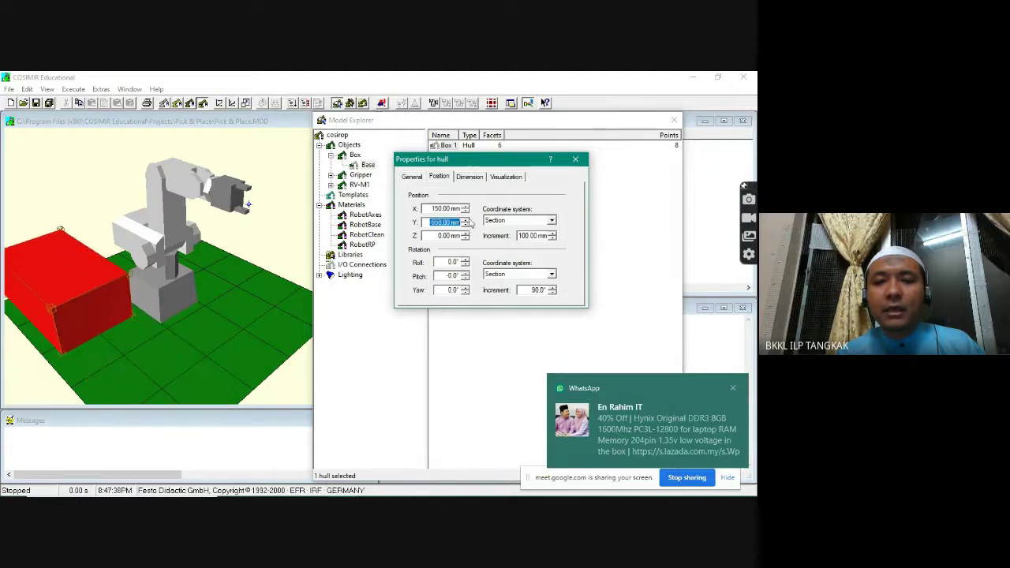
left_click(466, 220)
left_click(467, 224)
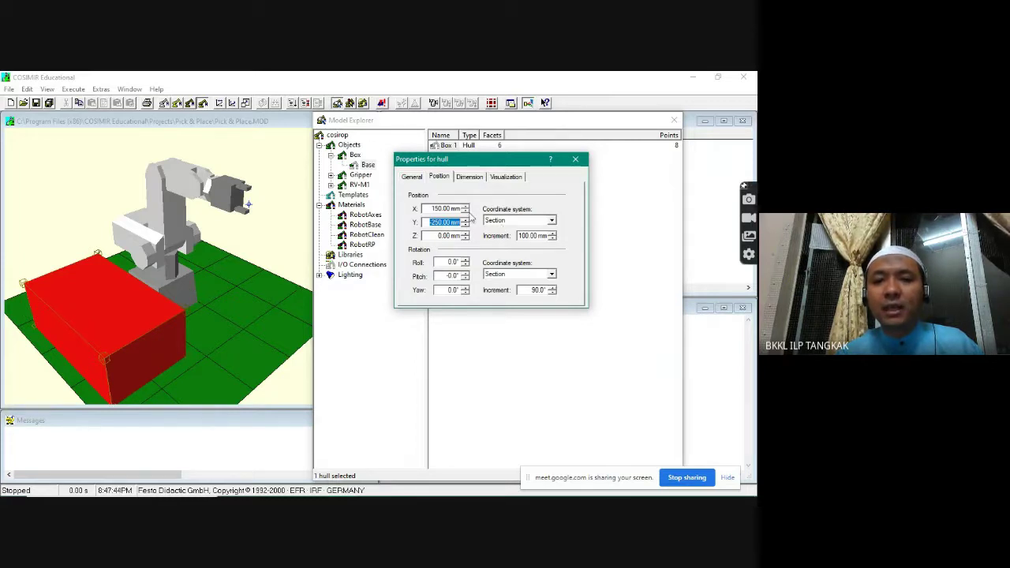
Step: Shift the hull along X in 100 mm increments out to 550 mm and return its X position to 150 mm
left_click(465, 207)
left_click(466, 207)
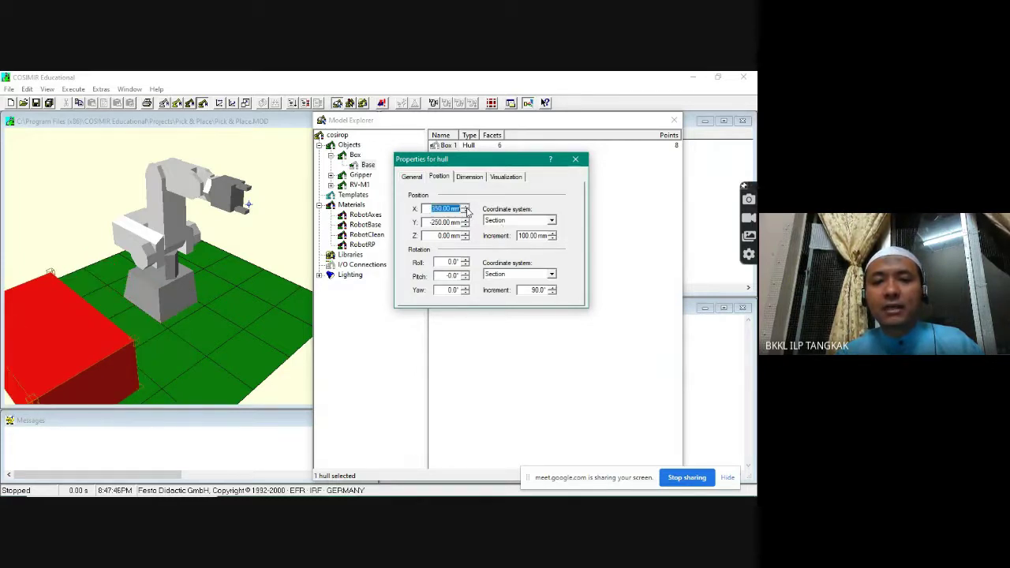
left_click(465, 207)
left_click(466, 208)
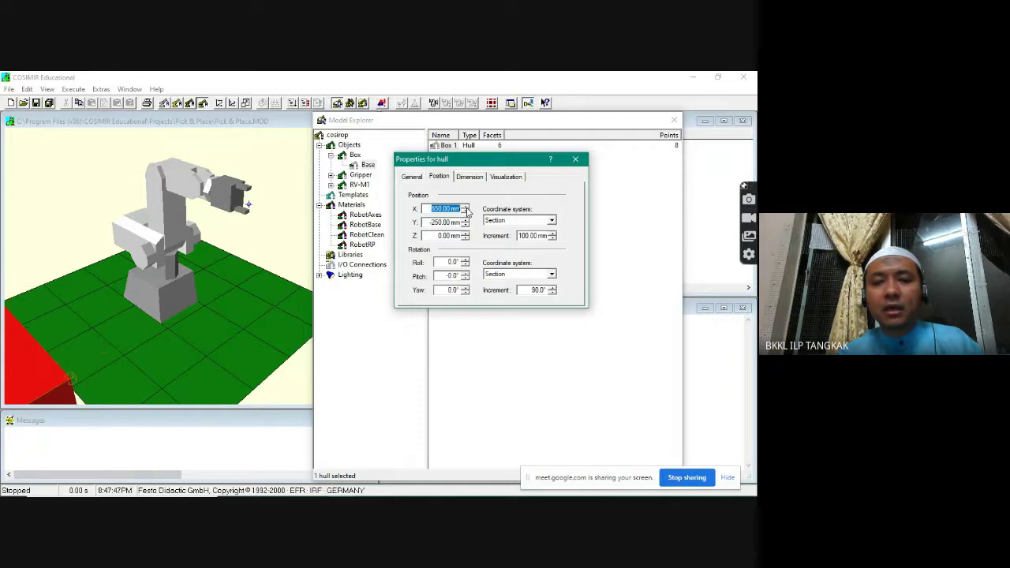
left_click(300, 281)
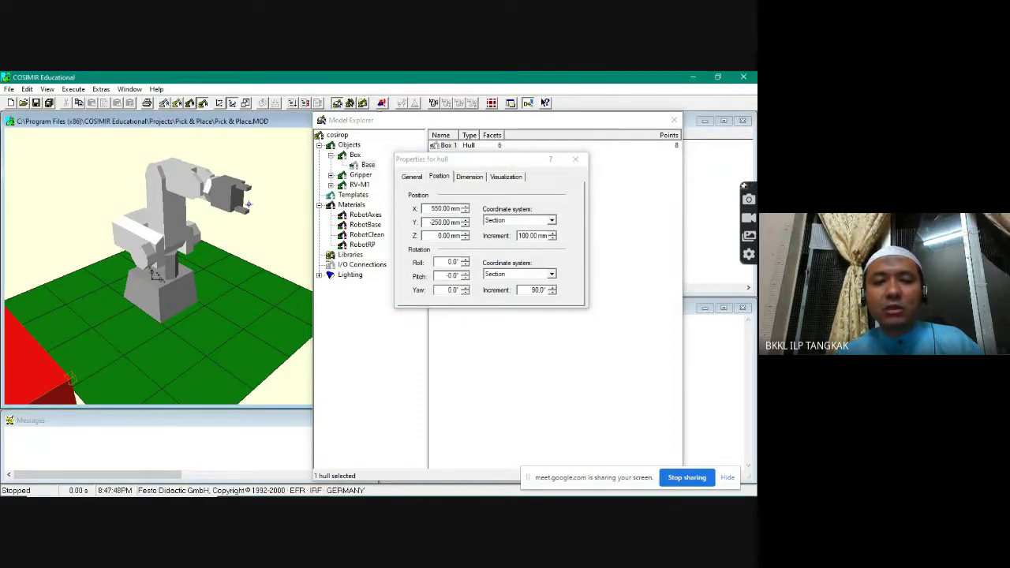
left_click_drag(266, 148, 300, 223, "ctrl")
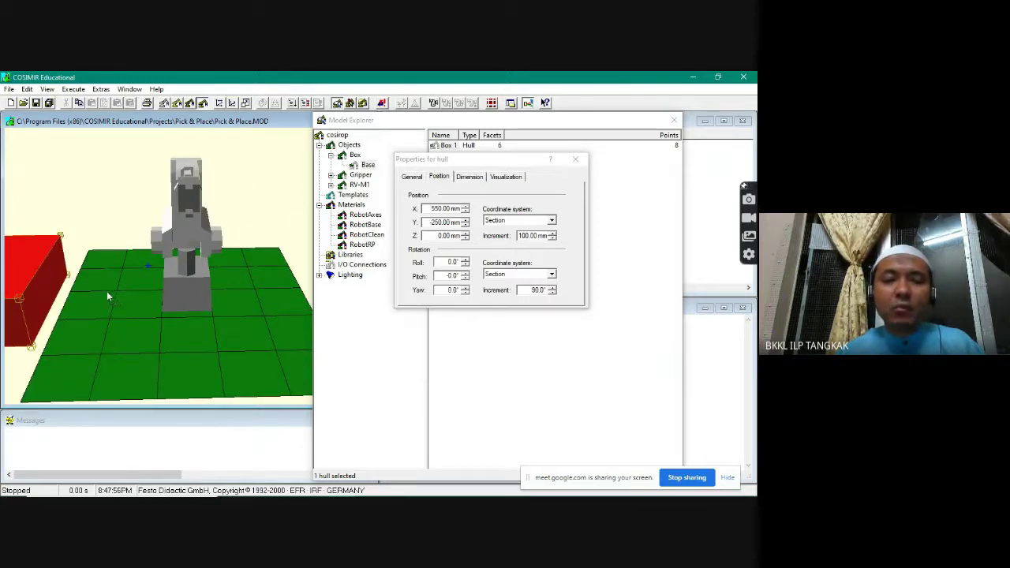
left_click_drag(107, 296, 194, 279, "ctrl")
left_click(735, 417)
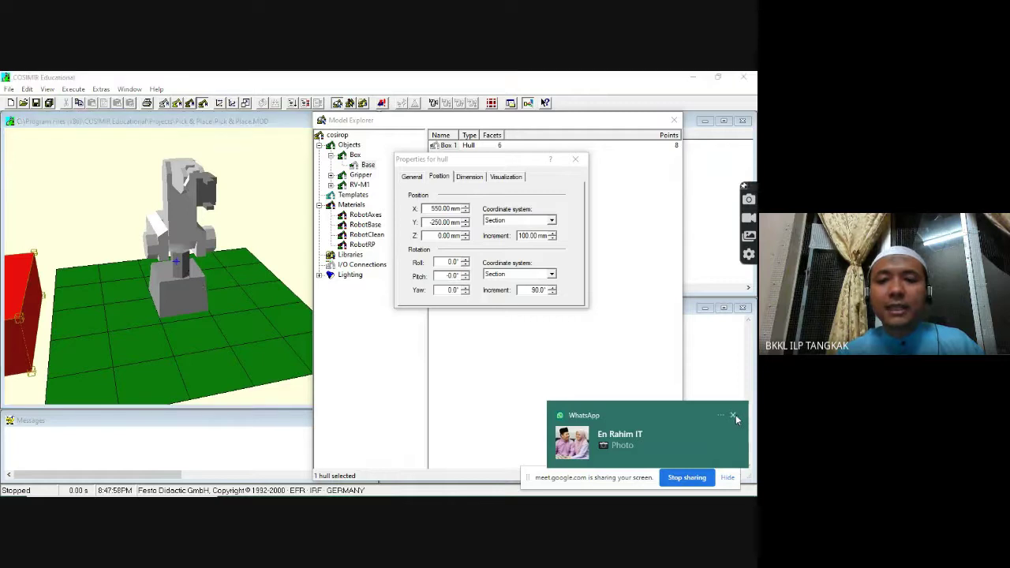
left_click(467, 212)
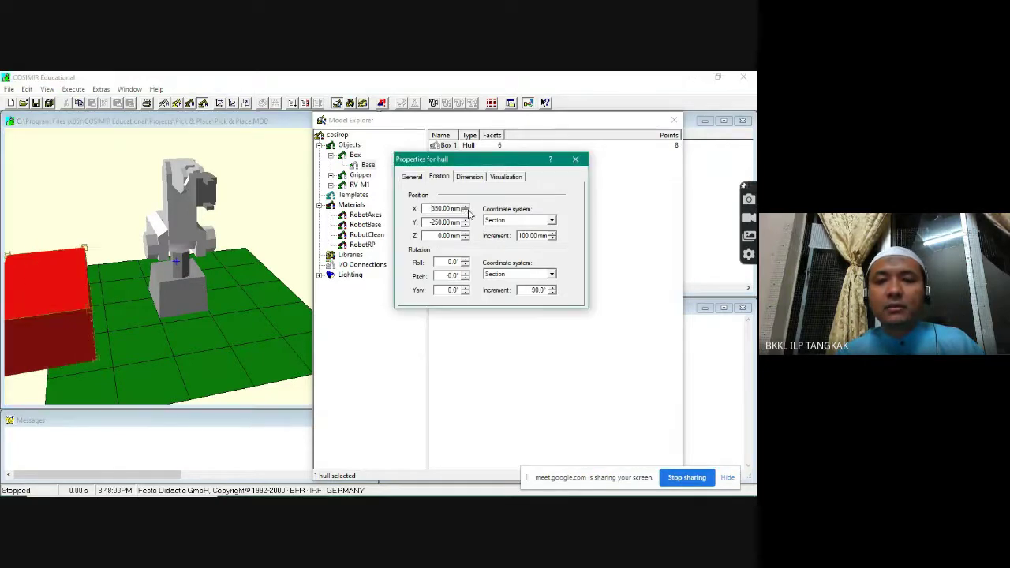
left_click(467, 207)
left_click(466, 208)
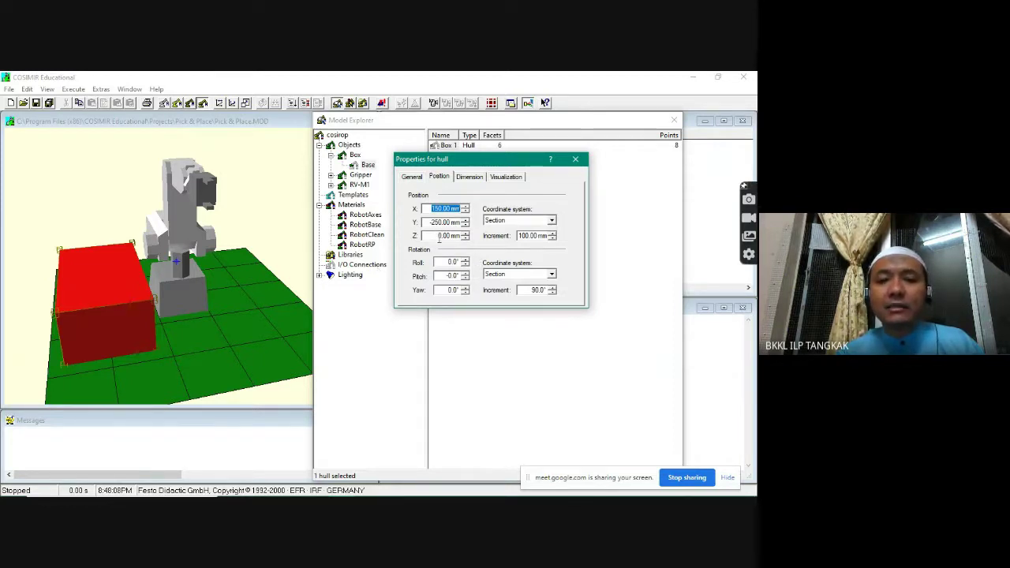
Step: Shift the hull along Z to 100 mm and down to -100 mm, and return its Z position to 0 mm
left_click(465, 233)
left_click_drag(236, 330, 218, 155)
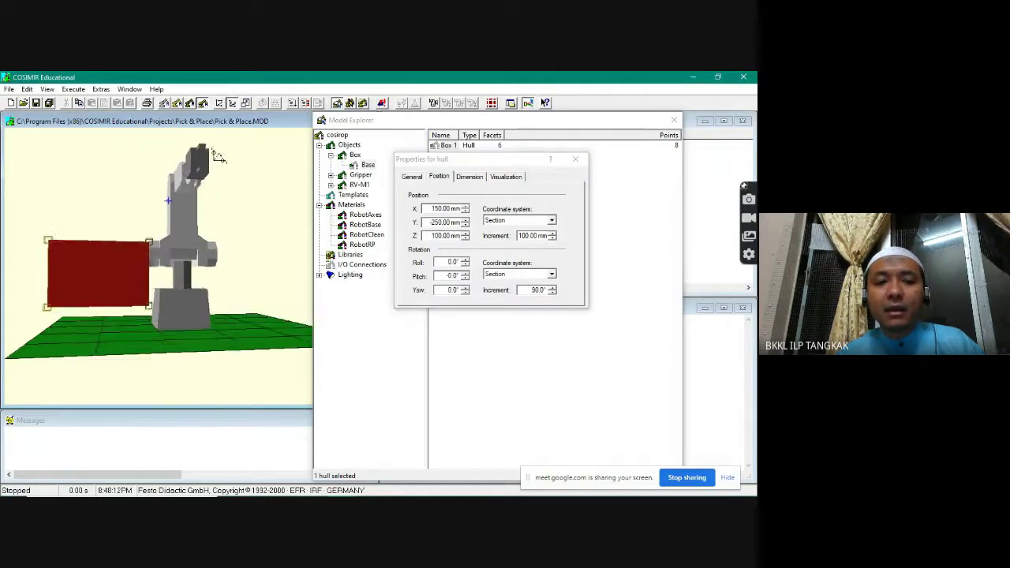
left_click(466, 239)
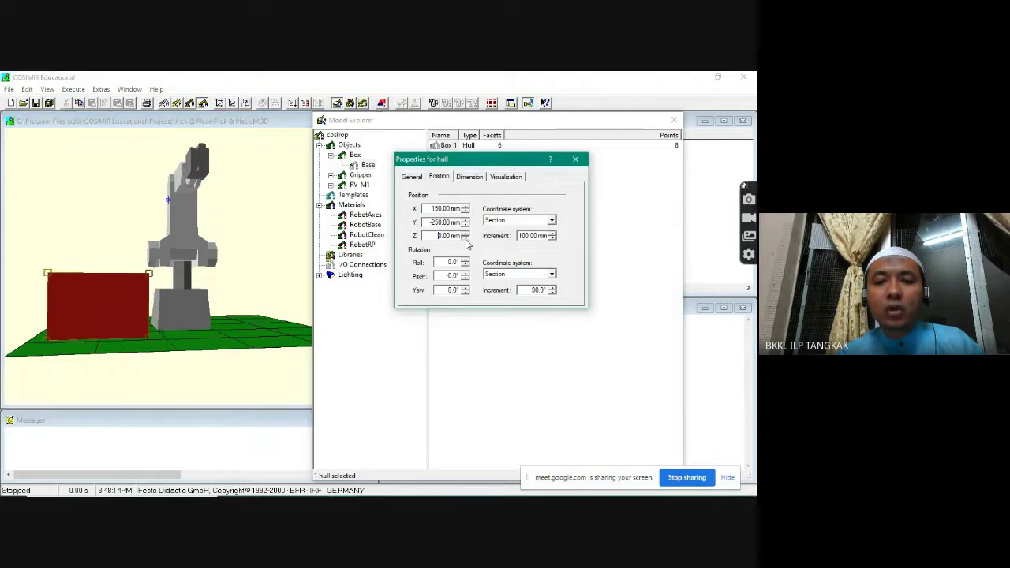
left_click(466, 238)
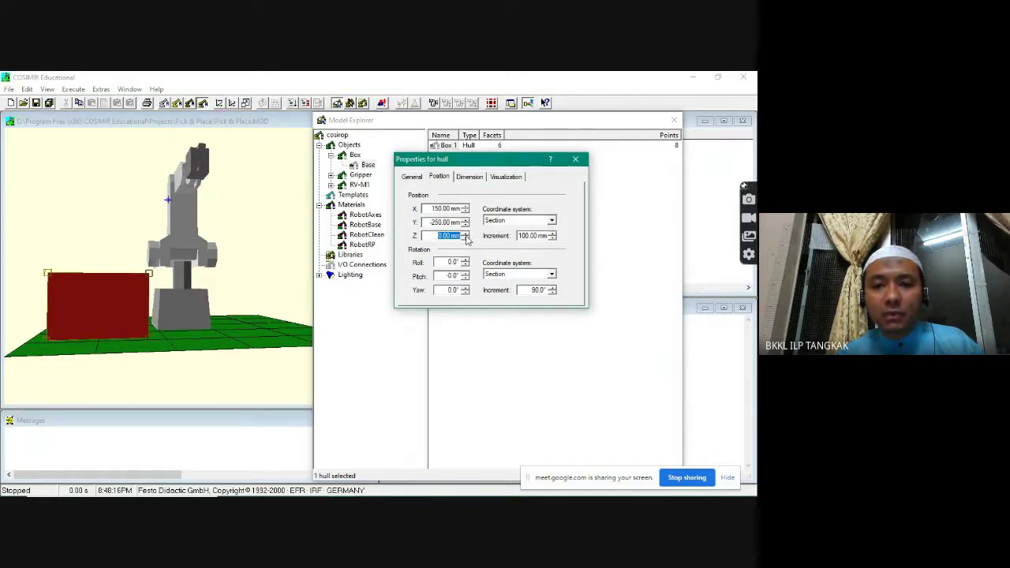
left_click(465, 239)
left_click_drag(226, 326, 249, 299)
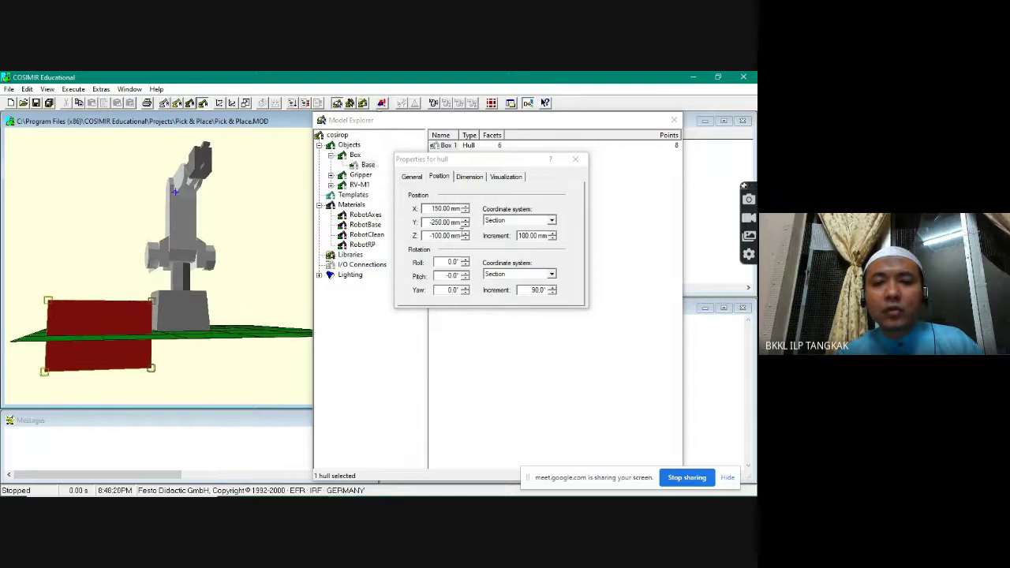
left_click(466, 232)
left_click_drag(166, 207, 398, 375)
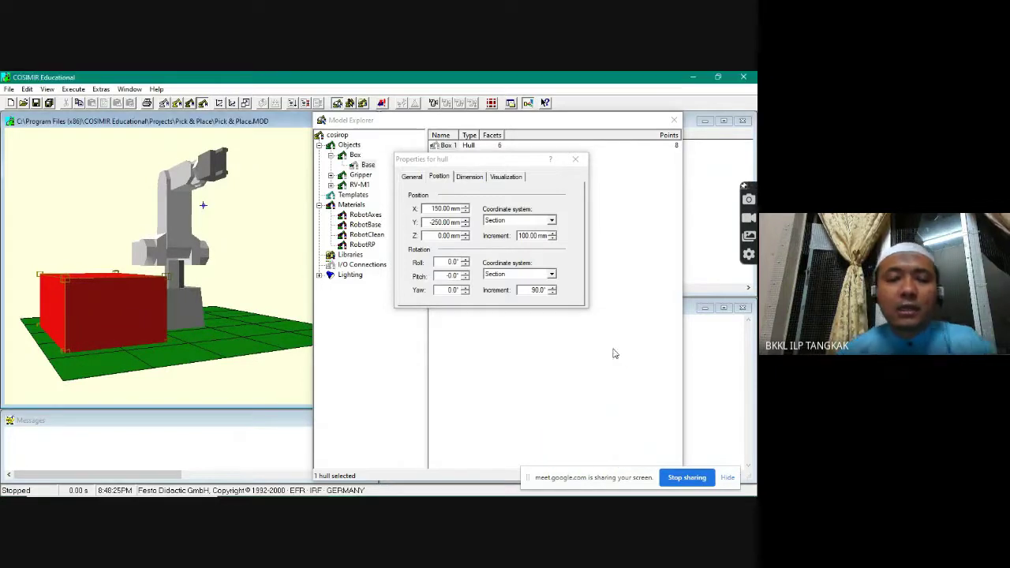
left_click_drag(197, 249, 183, 368)
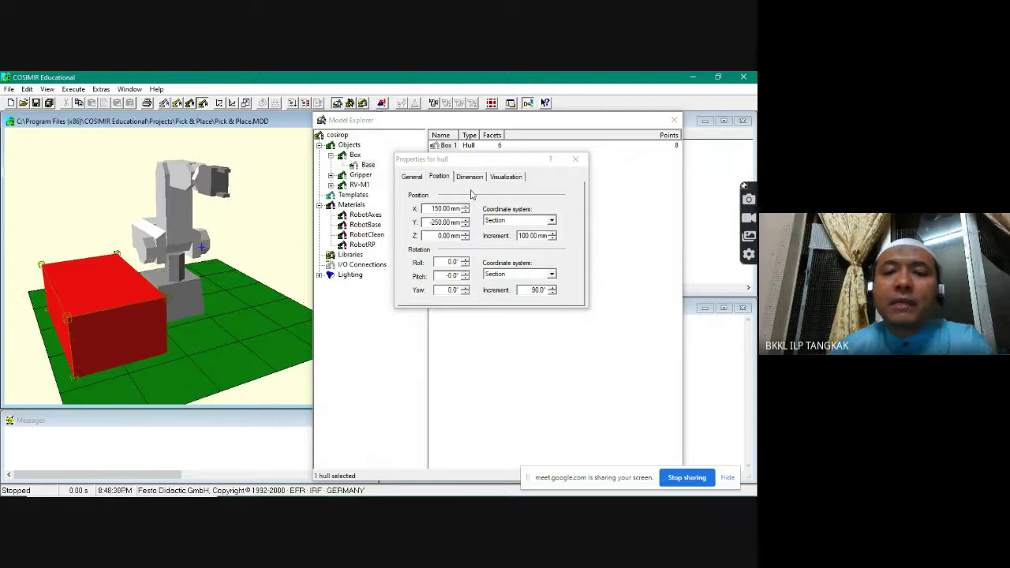
Step: Set the hull's fill color to black and close its properties and the Model Explorer
left_click(506, 177)
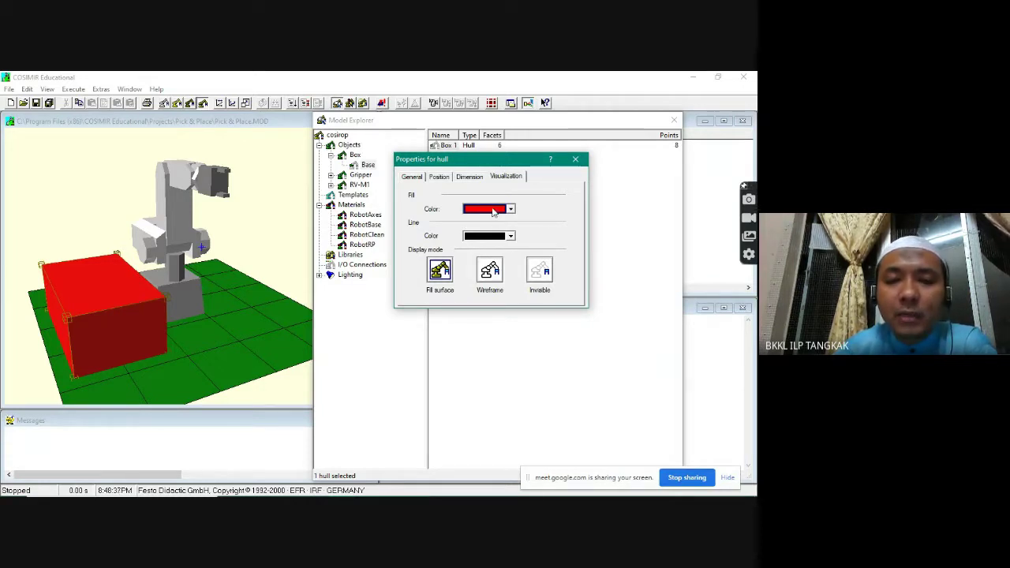
left_click(493, 210)
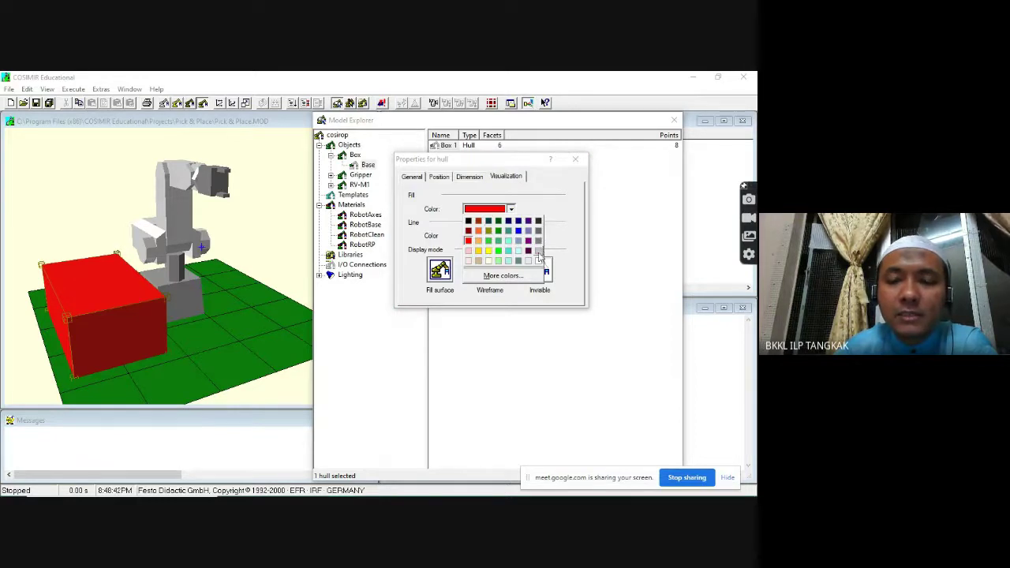
left_click(538, 222)
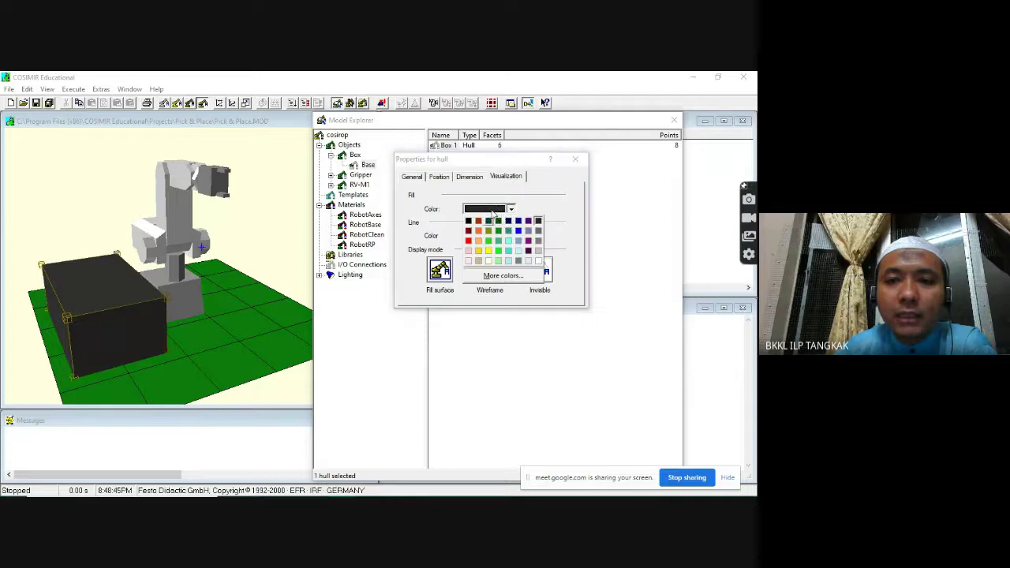
left_click(510, 210)
left_click(468, 221)
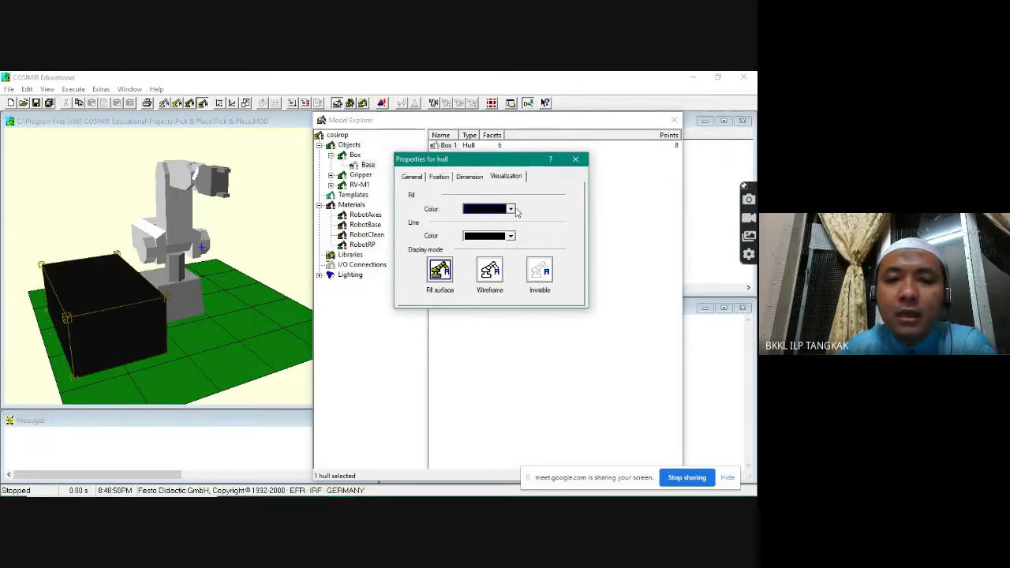
left_click(576, 160)
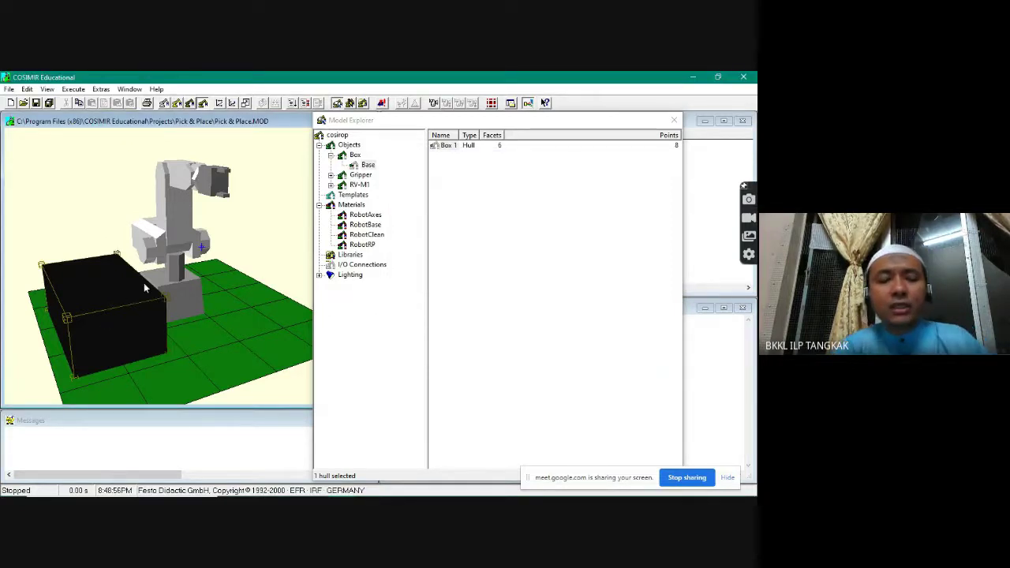
left_click_drag(144, 288, 225, 359)
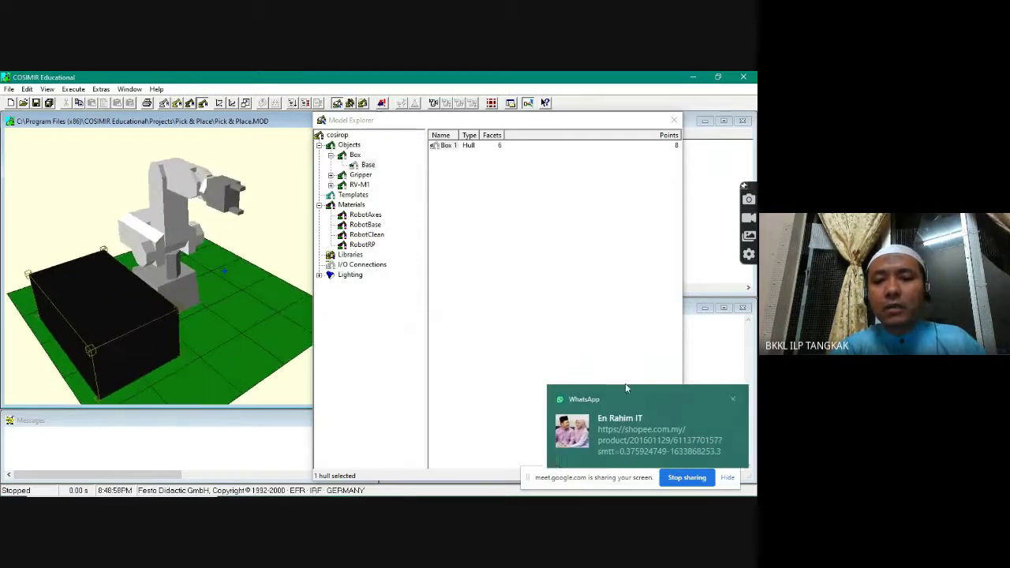
left_click(732, 400)
left_click_drag(193, 295, 225, 267)
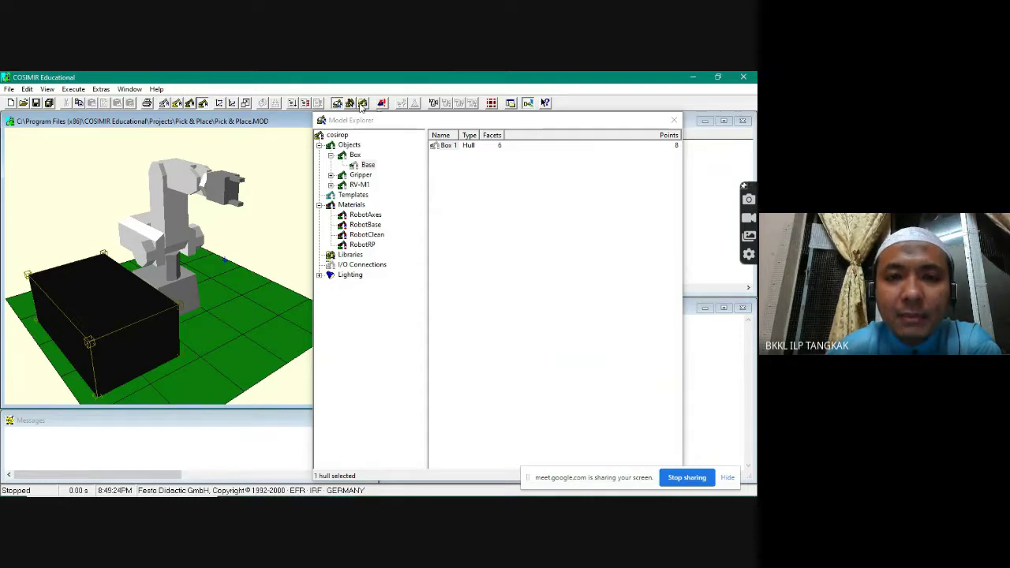
left_click(673, 120)
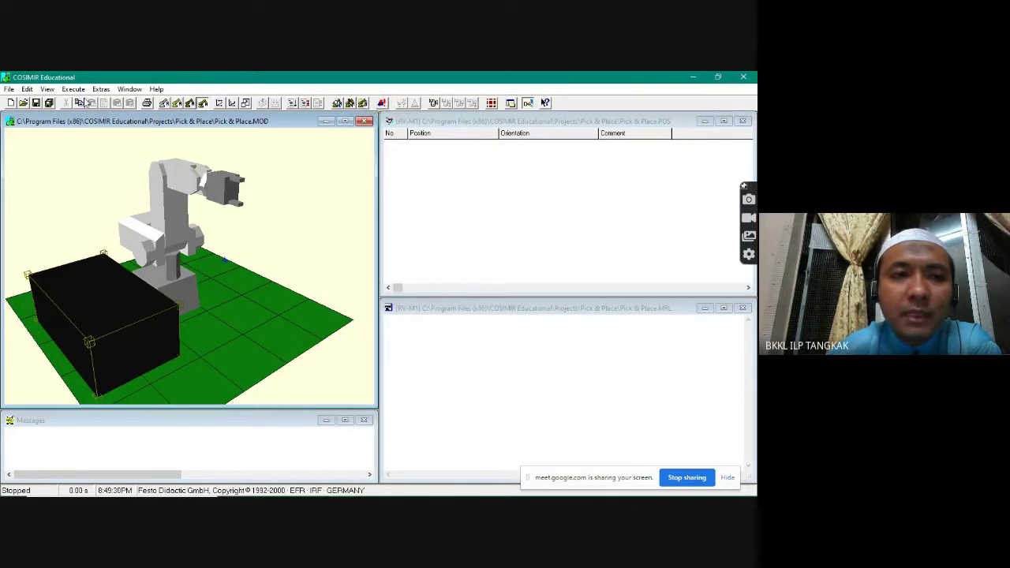
Step: Add a second Box from the Miscellaneous Primitives model library to the workcell and close the library
left_click(73, 89)
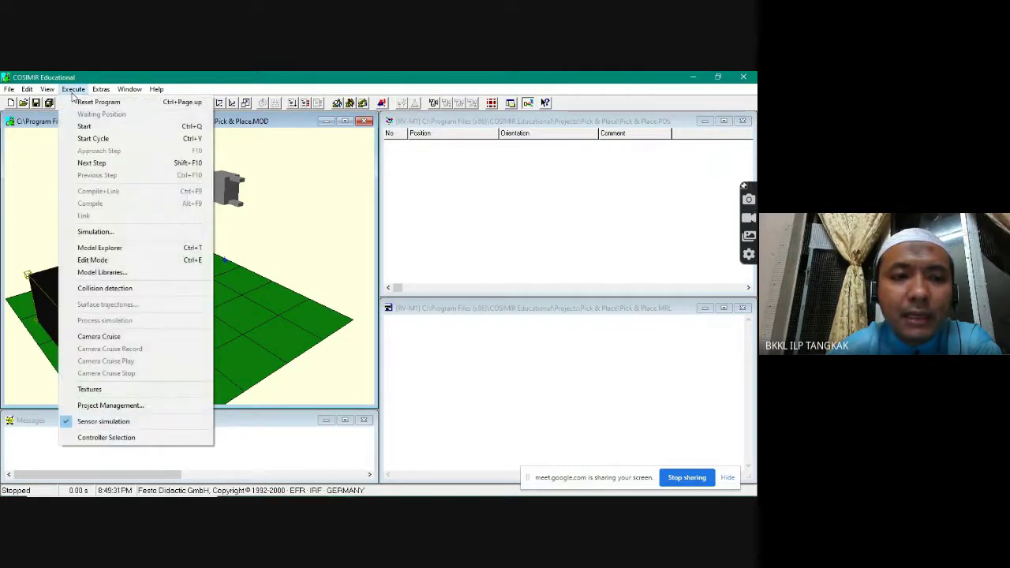
left_click(92, 274)
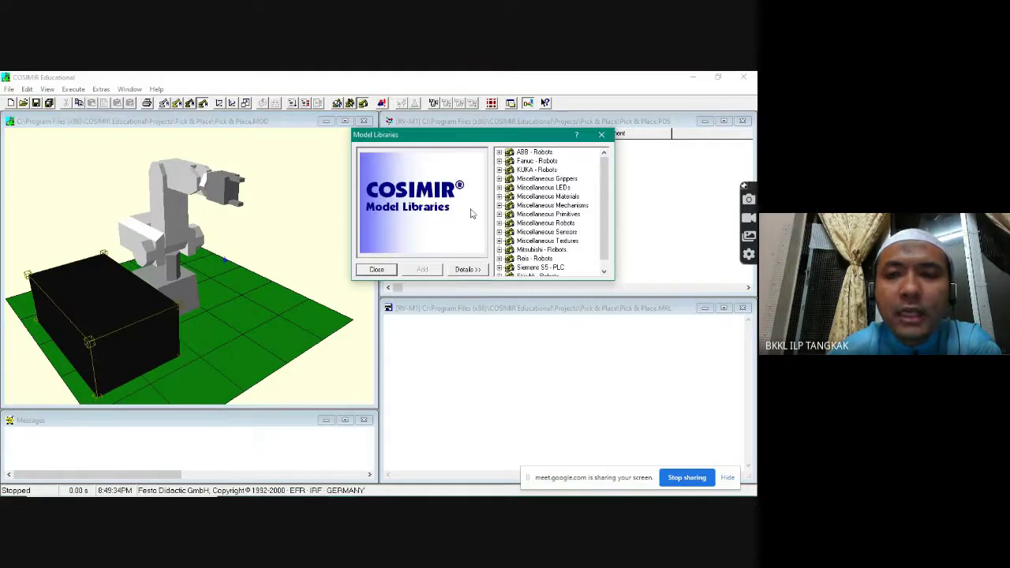
left_click_drag(606, 181, 608, 196)
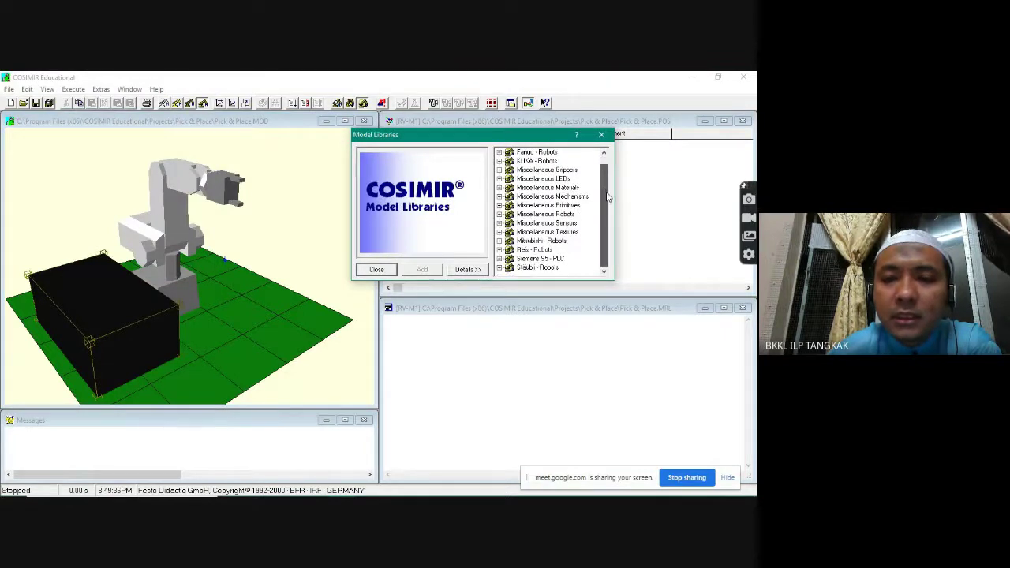
left_click(555, 206)
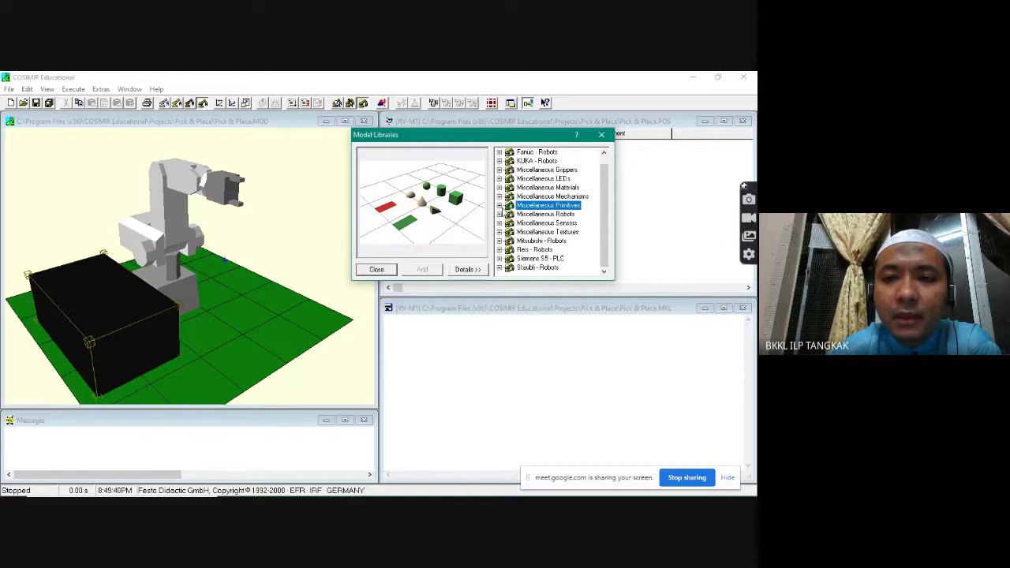
left_click(499, 205)
left_click(531, 214)
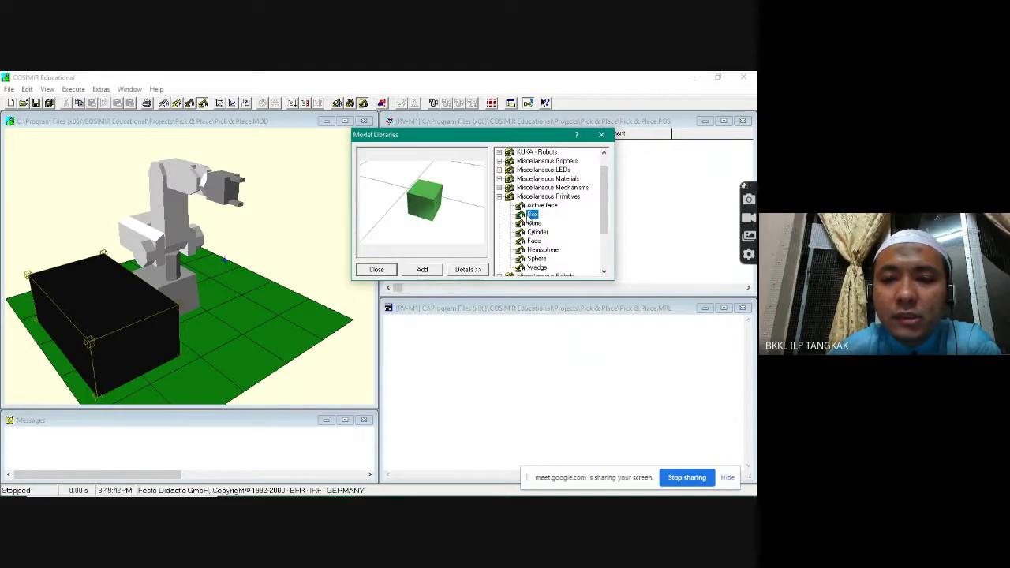
left_click(427, 269)
left_click(386, 270)
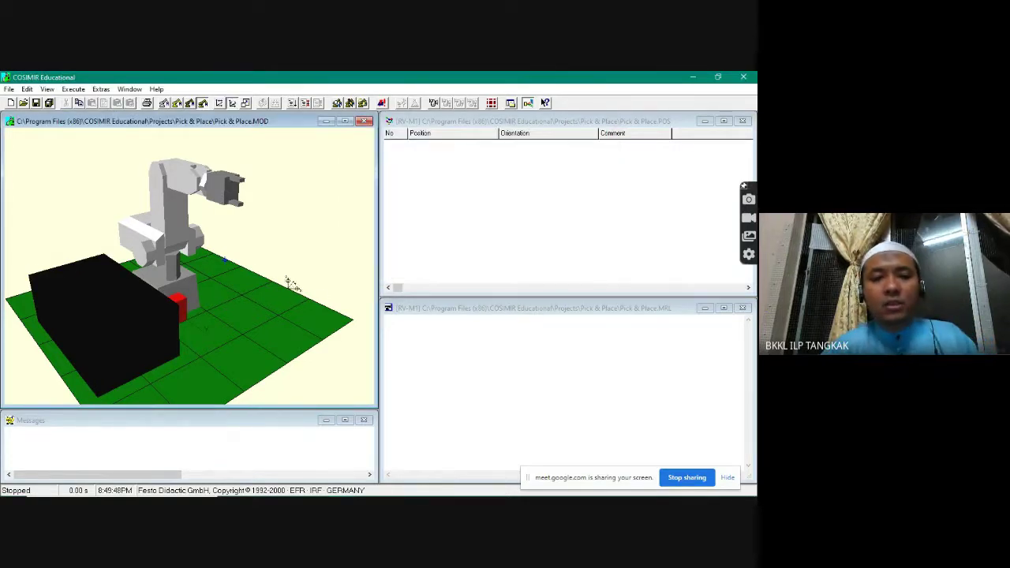
Step: Examine the new red box beside the black box from several angles and dismiss the notifications that pop up
left_click_drag(289, 284, 183, 278)
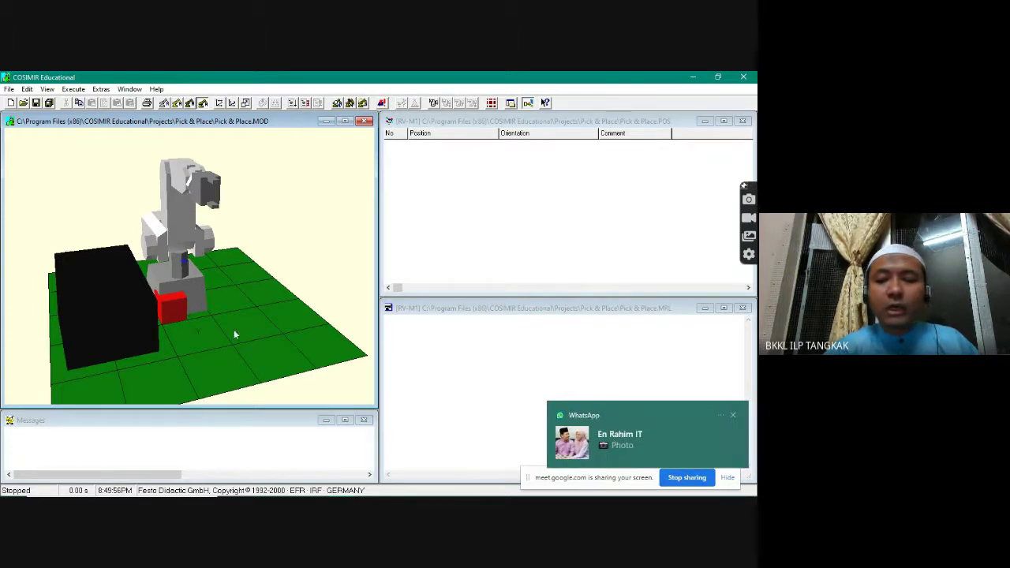
left_click(732, 415)
left_click(215, 306)
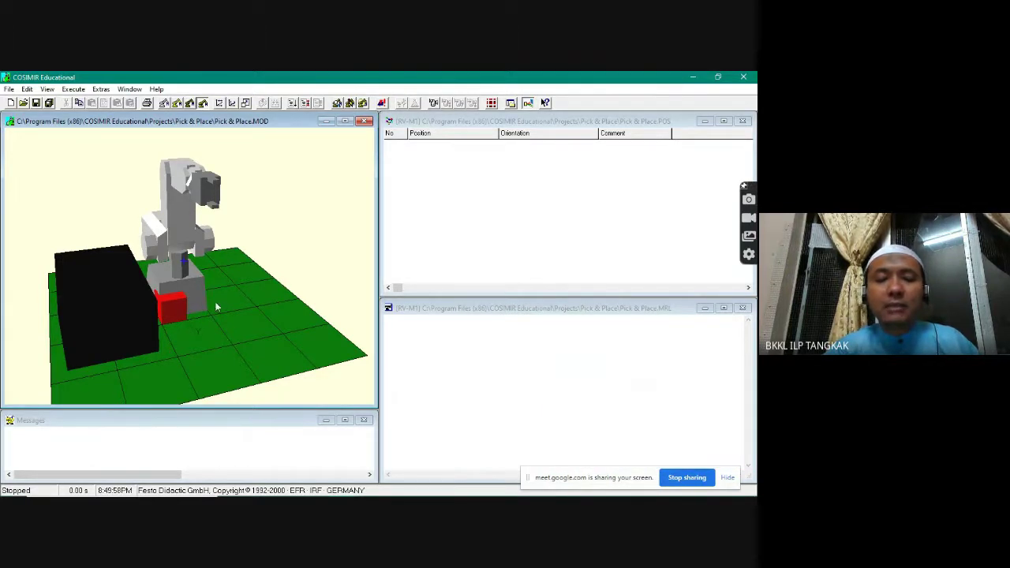
left_click_drag(198, 308, 181, 316)
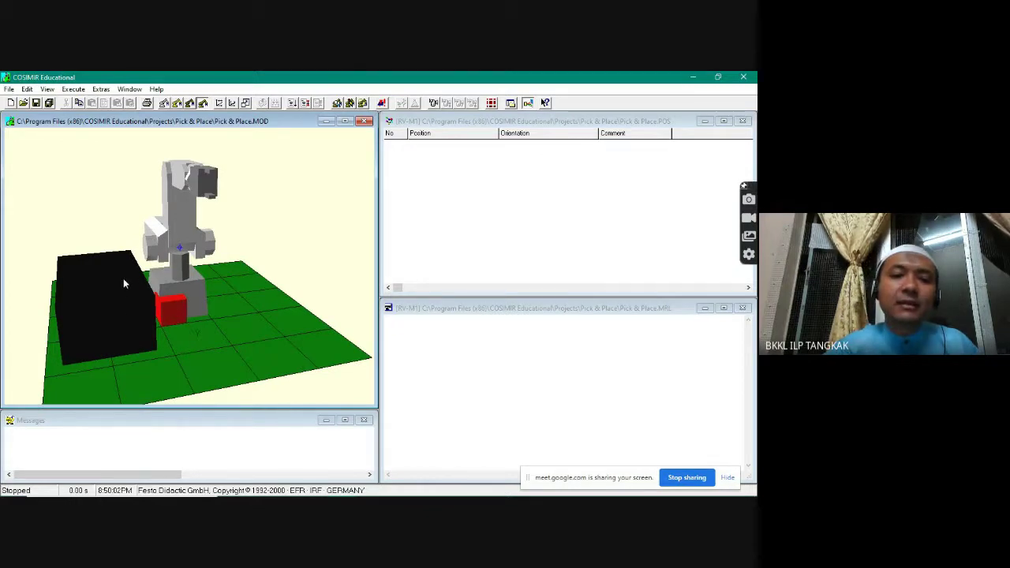
left_click_drag(149, 279, 126, 306)
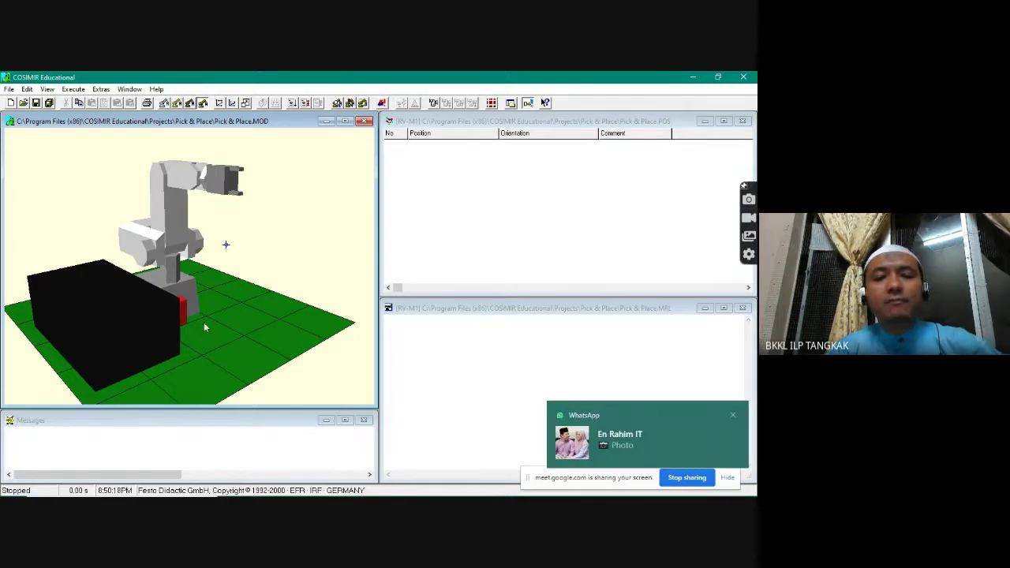
left_click(733, 416)
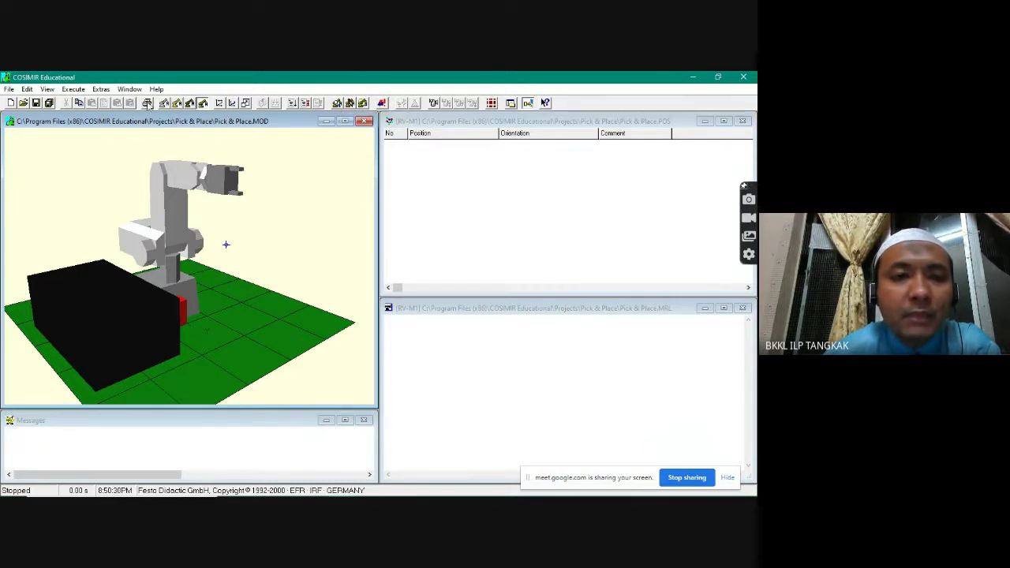
Step: Open the Model Explorer and move its window clear of the workcell view
left_click(75, 91)
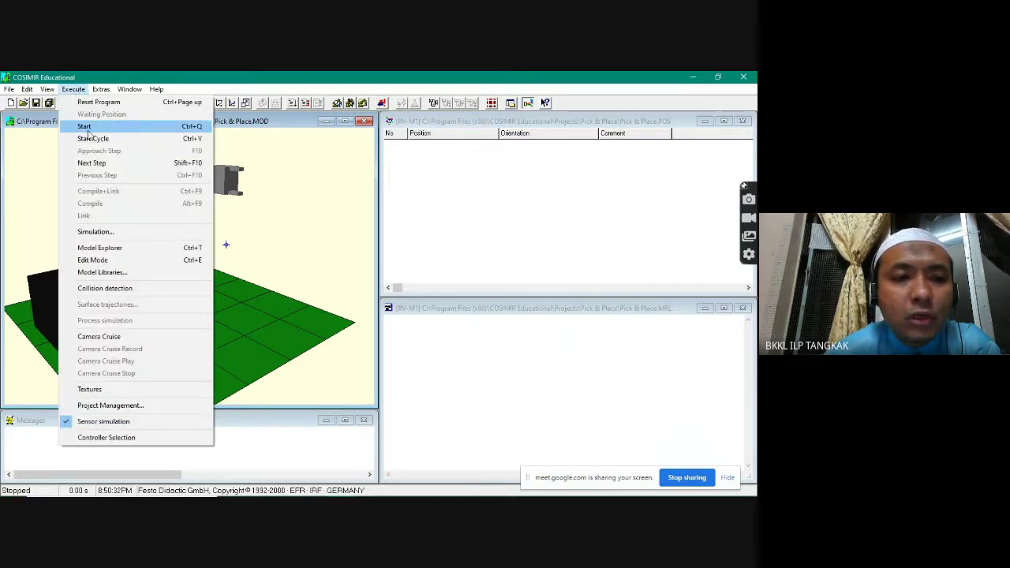
left_click(105, 250)
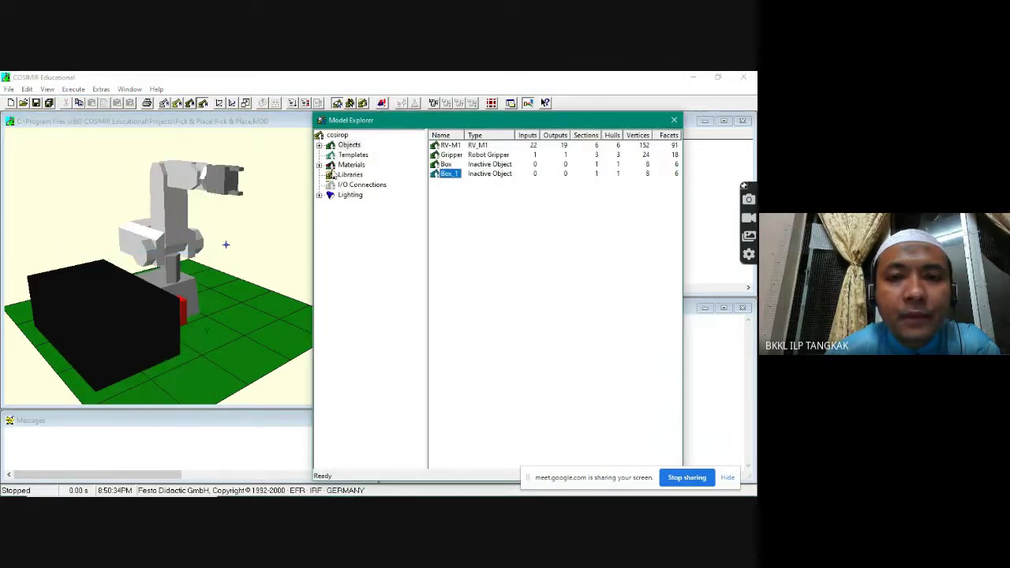
left_click_drag(388, 121, 463, 132)
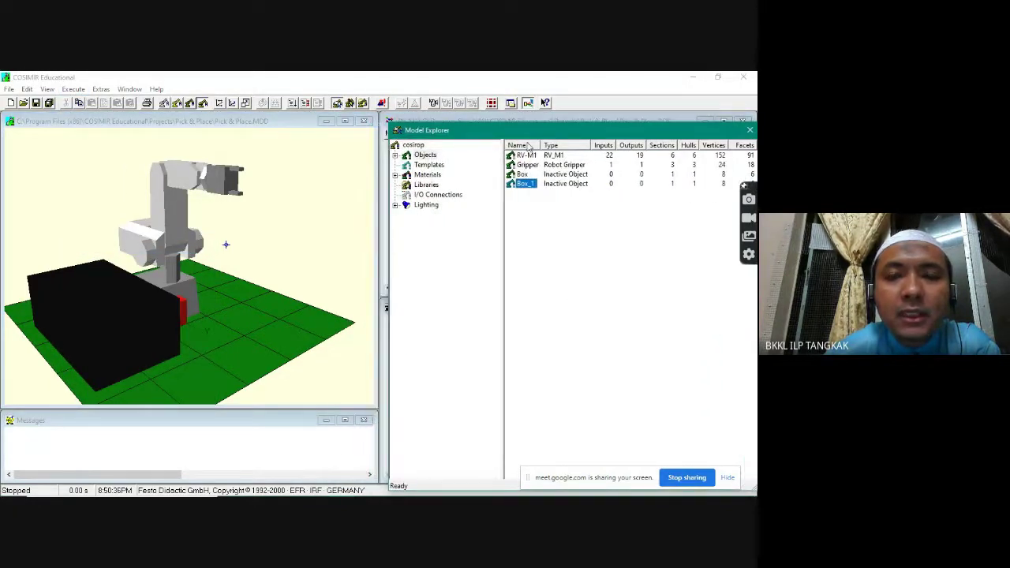
Step: Expand the Objects in the Model Explorer and rename the black box object Box as Meja
left_click(423, 156)
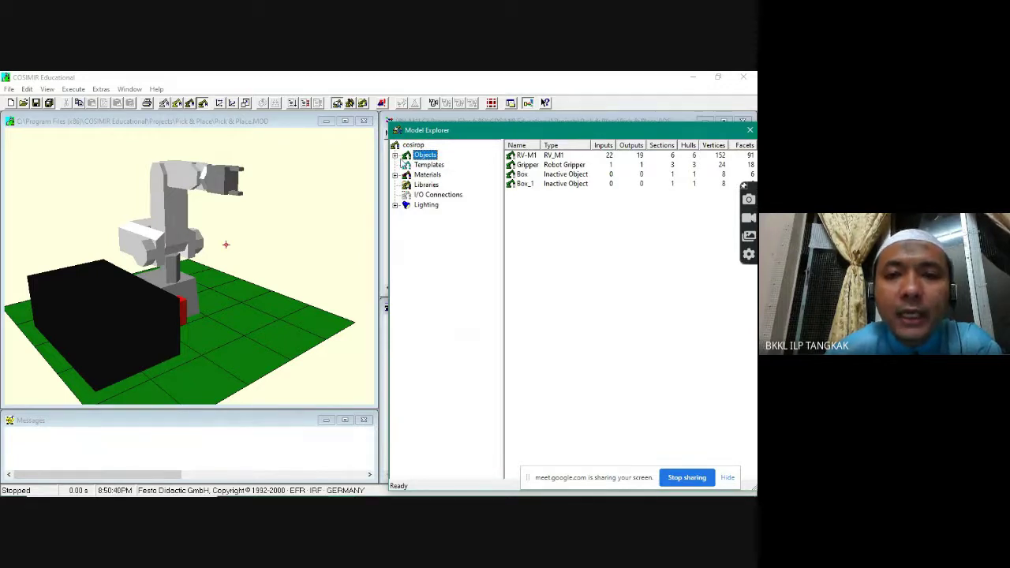
left_click(395, 156)
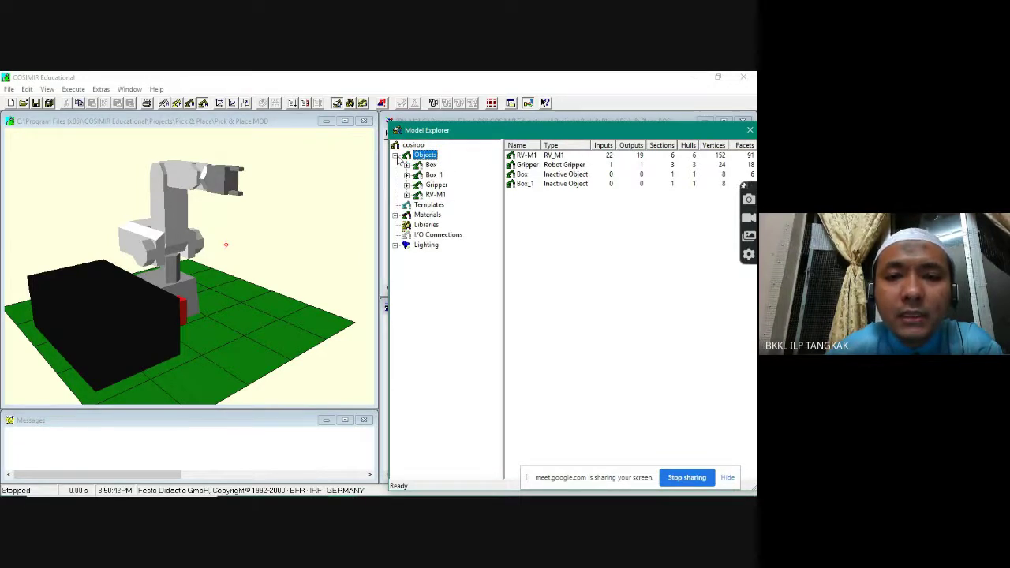
left_click(431, 165)
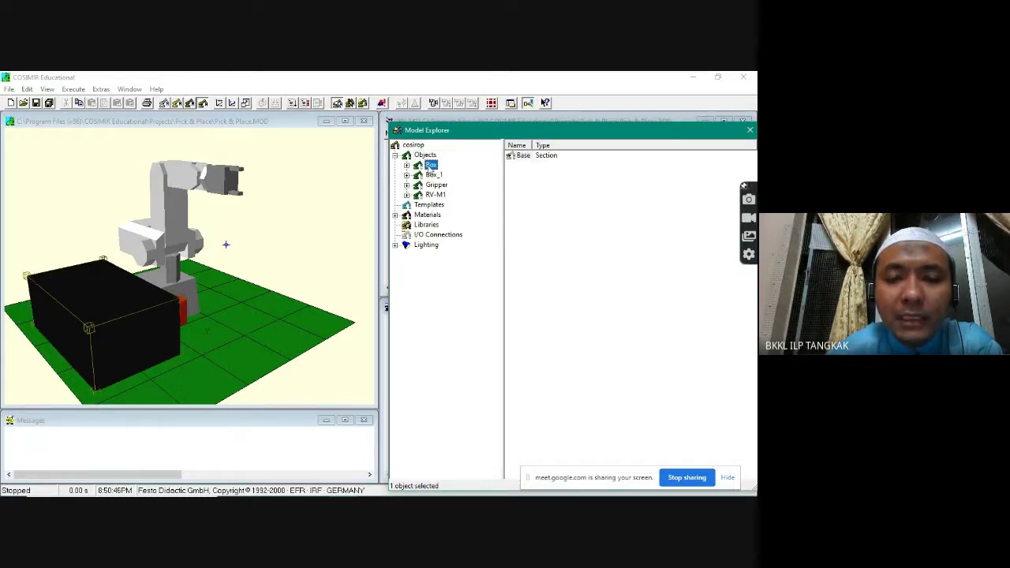
right_click(429, 168)
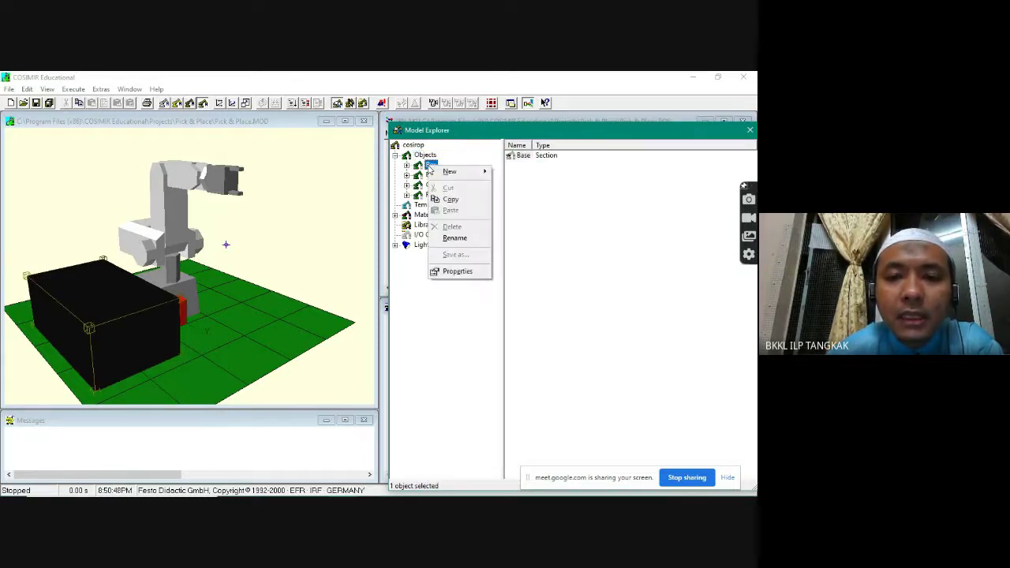
left_click(455, 238)
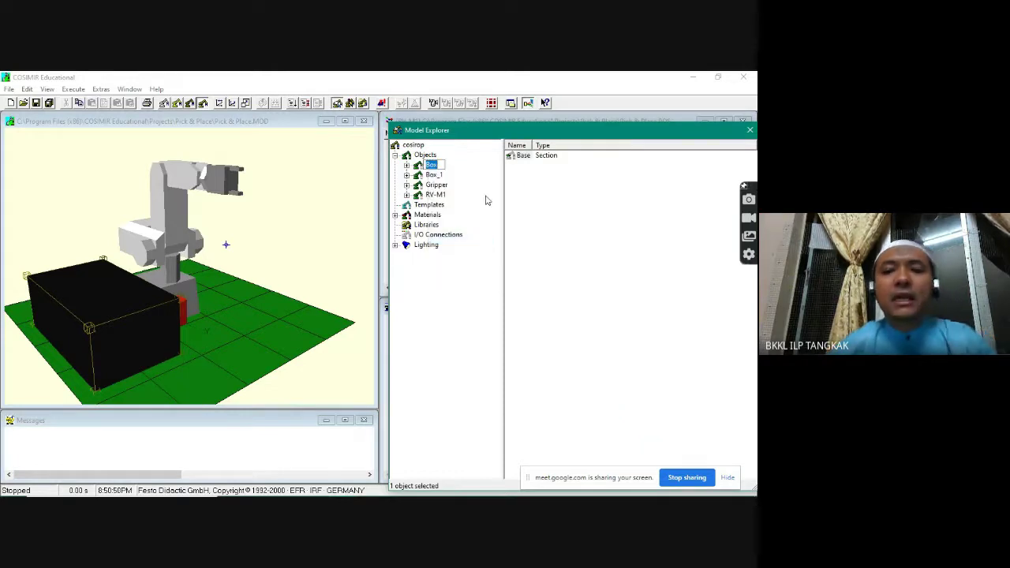
type("Me")
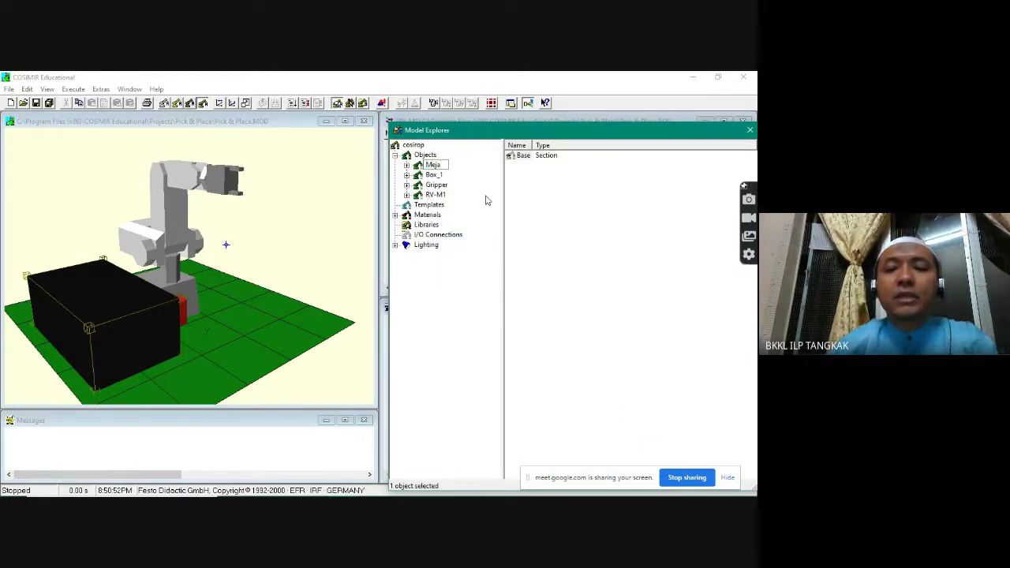
type("ja")
left_click(590, 216)
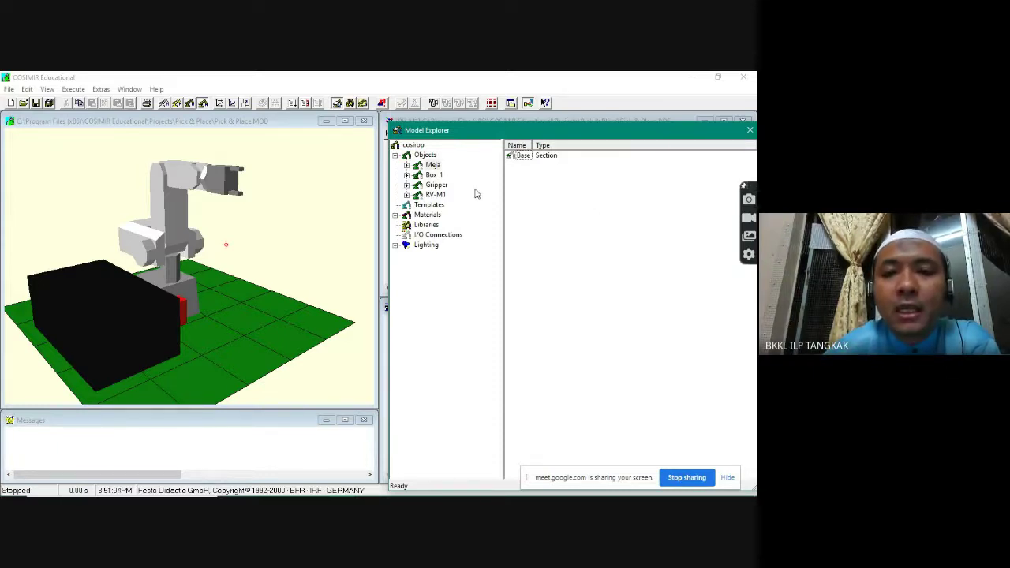
Step: Expand Box_1 in the Model Explorer down to its Base section and select the hull inside it
left_click(434, 175)
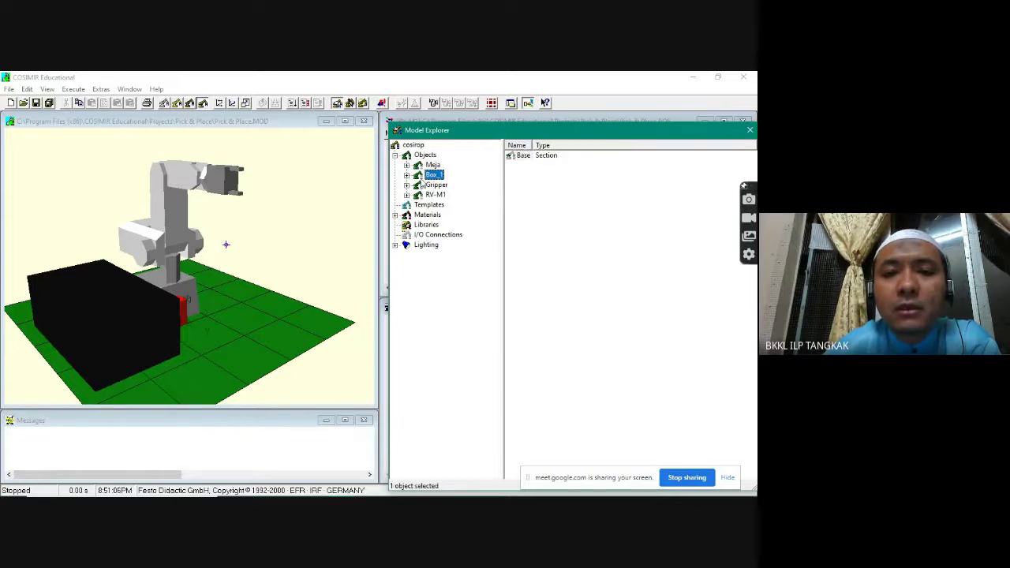
left_click_drag(290, 262, 228, 269, "ctrl")
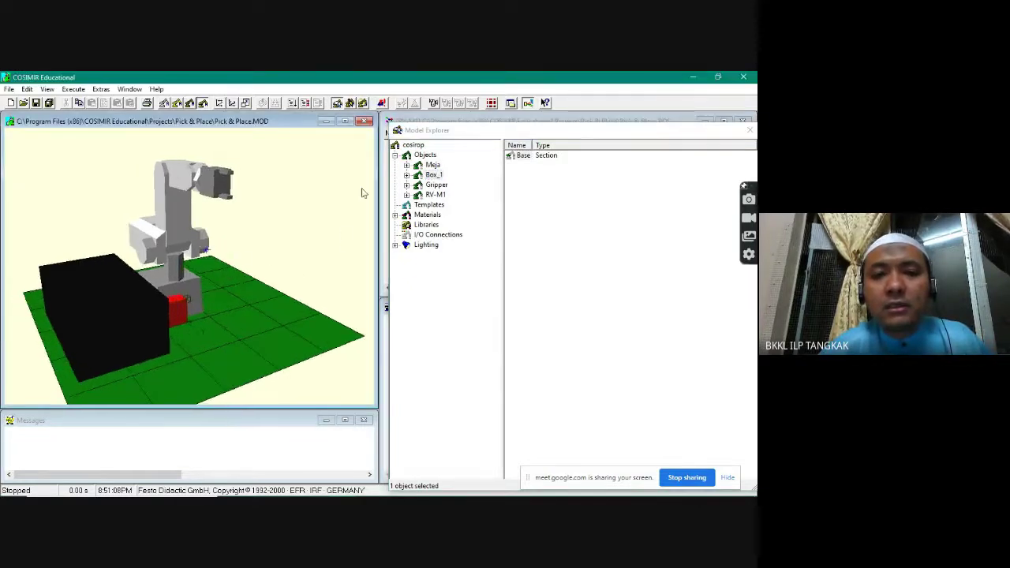
left_click(406, 174)
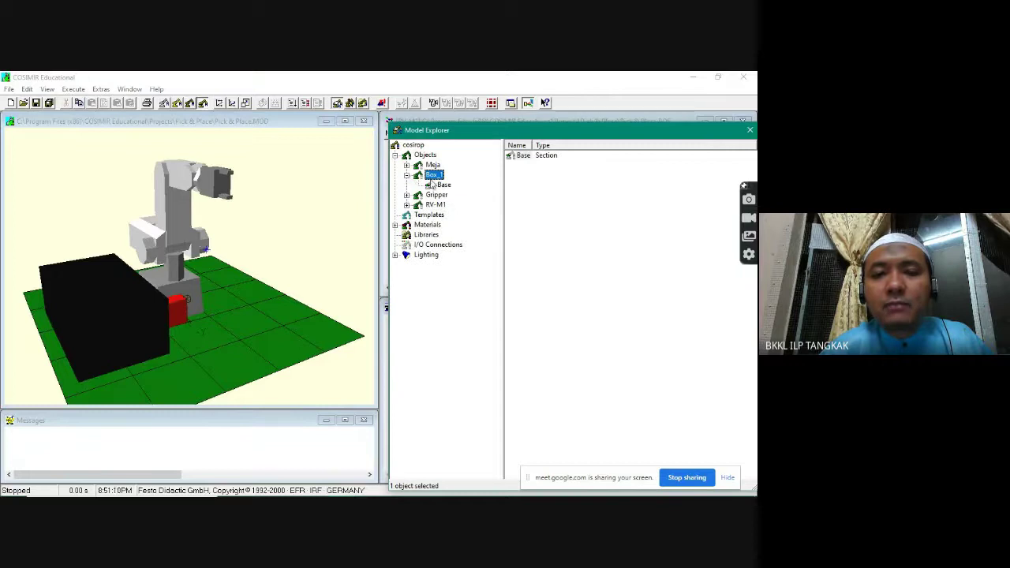
left_click(443, 185)
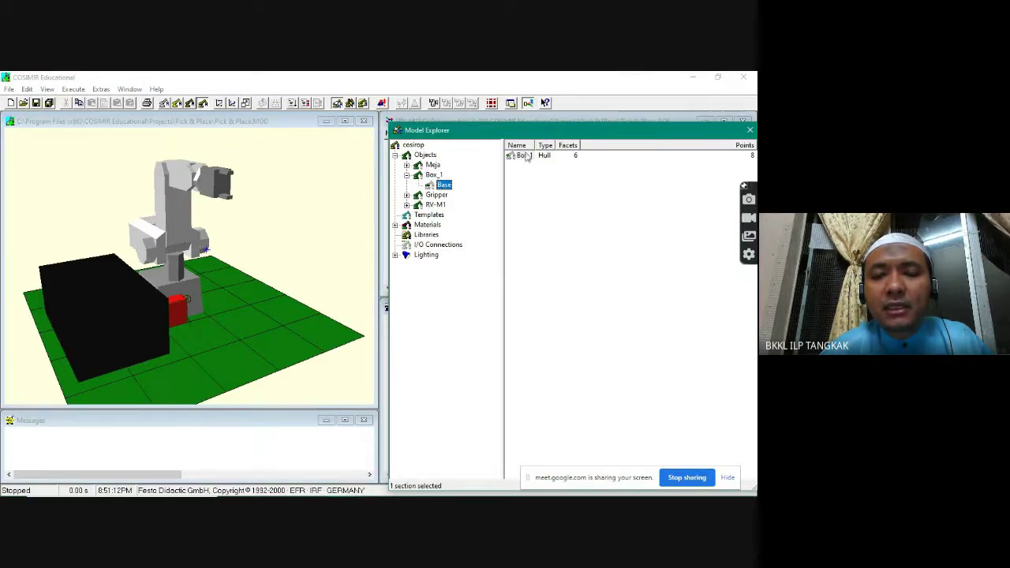
left_click(524, 156)
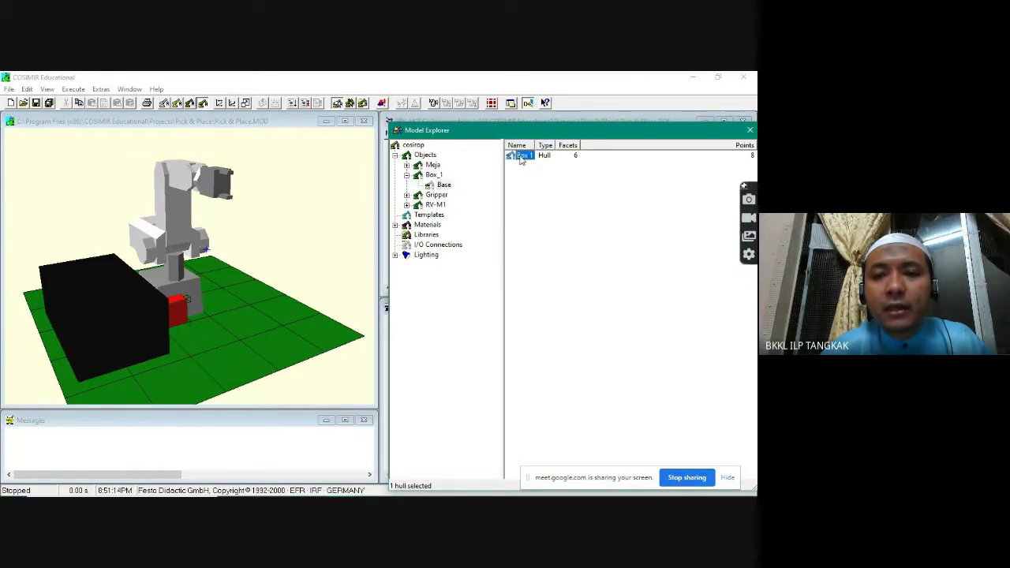
right_click(520, 158)
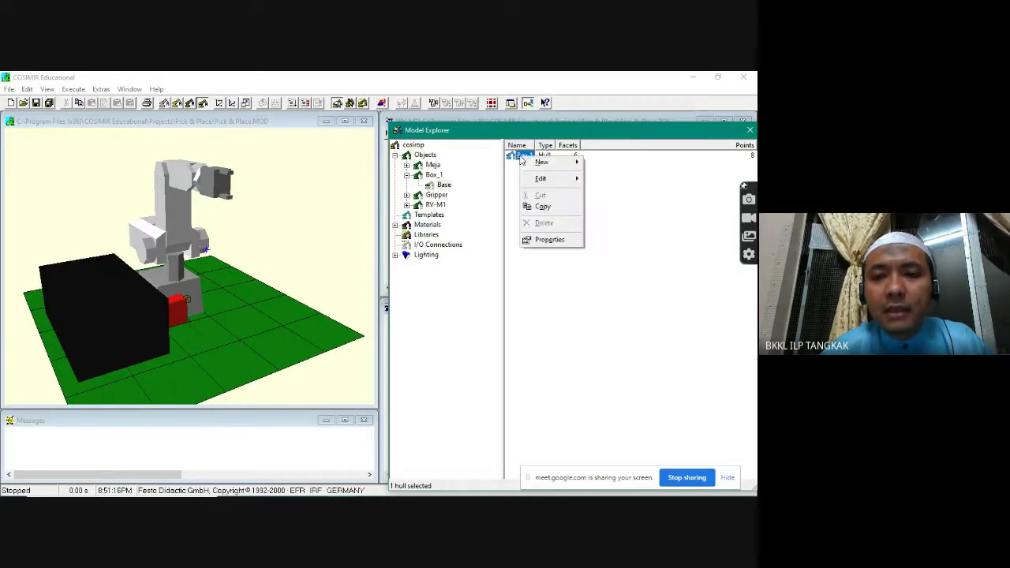
left_click(692, 218)
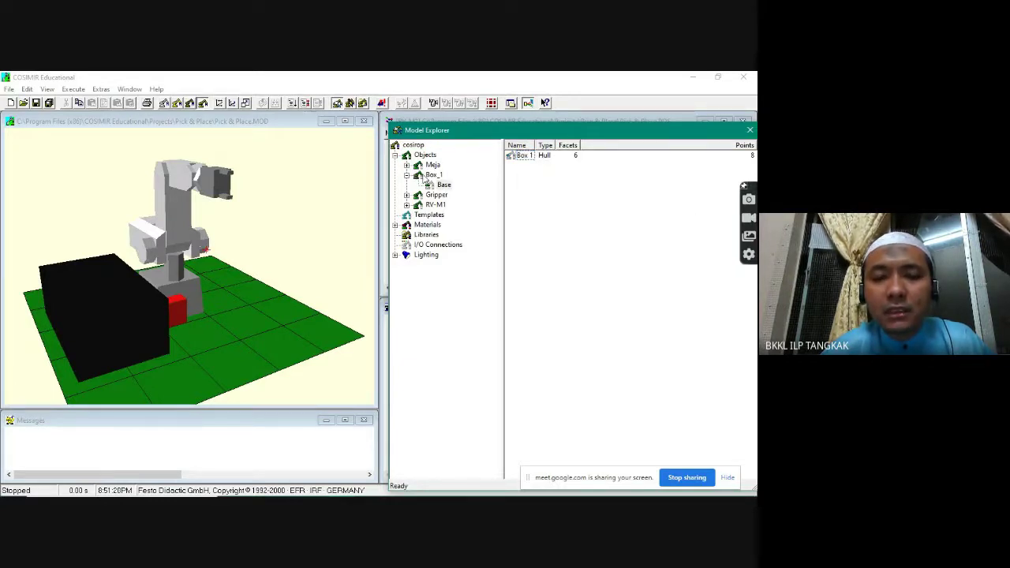
Step: Open the properties of the hull in Box_1's Base section and move the dialog aside
left_click(434, 175)
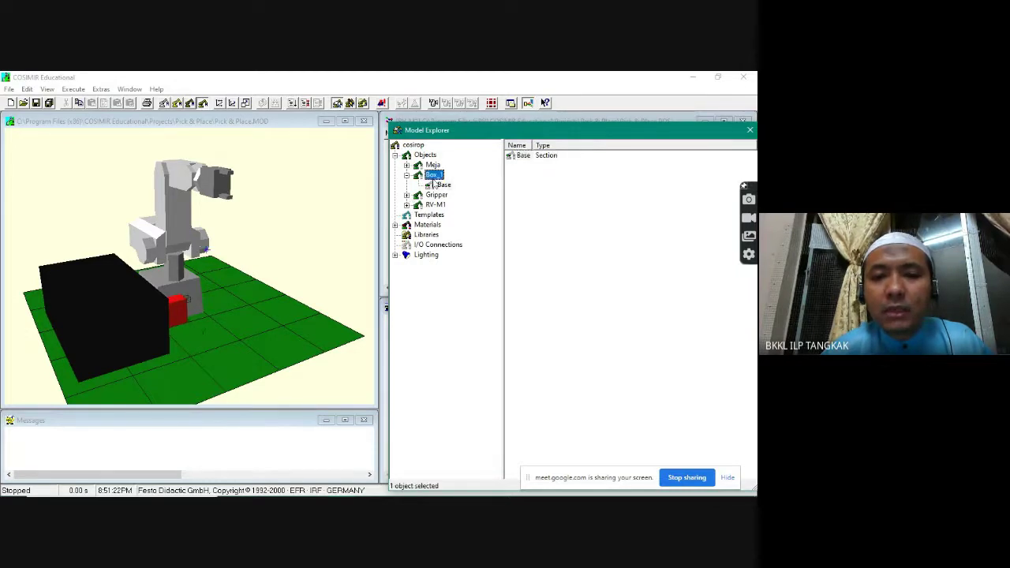
left_click(407, 176)
left_click(407, 176)
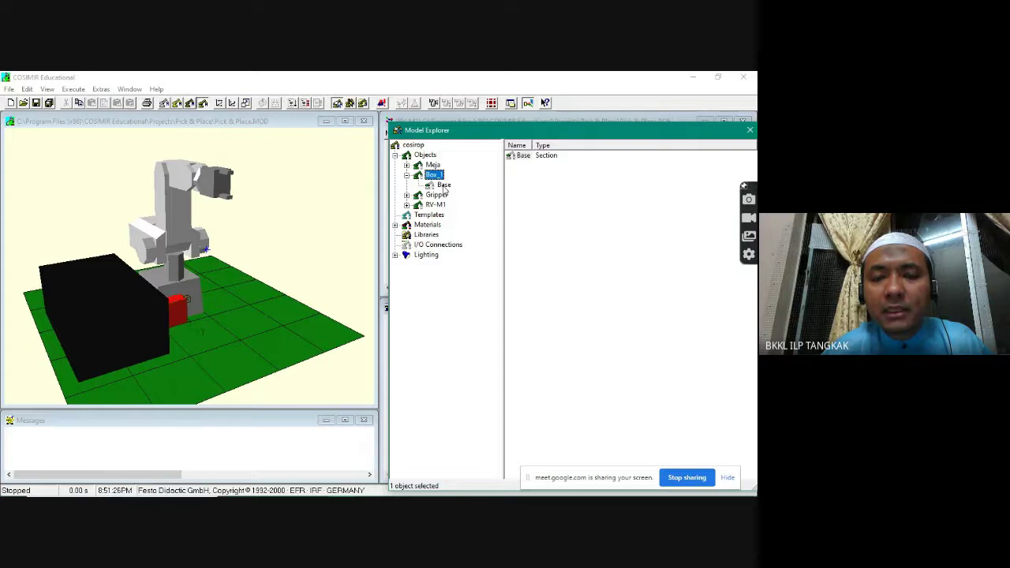
left_click(443, 184)
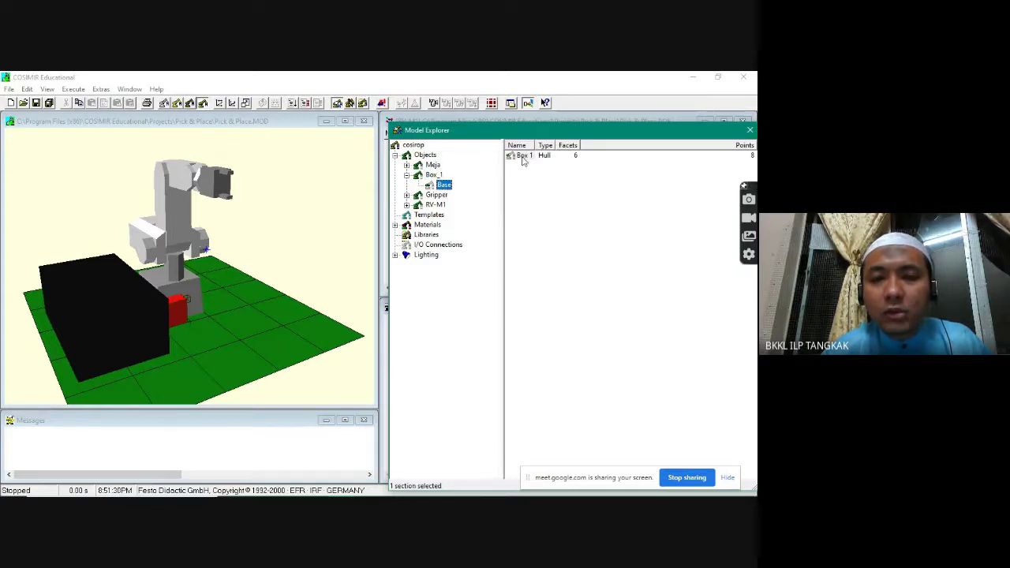
left_click(522, 156)
right_click(522, 159)
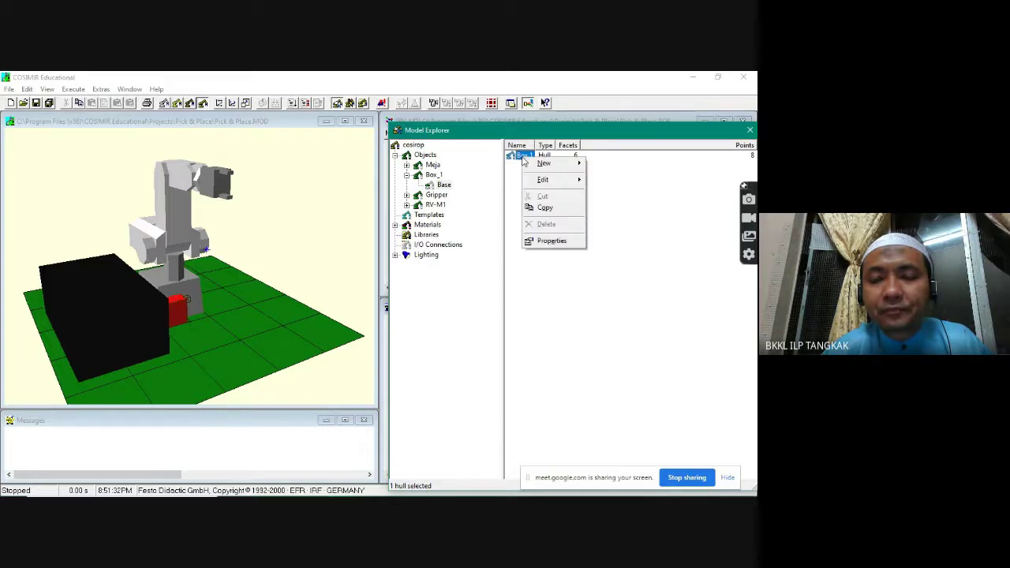
left_click(536, 244)
left_click_drag(475, 164, 534, 151)
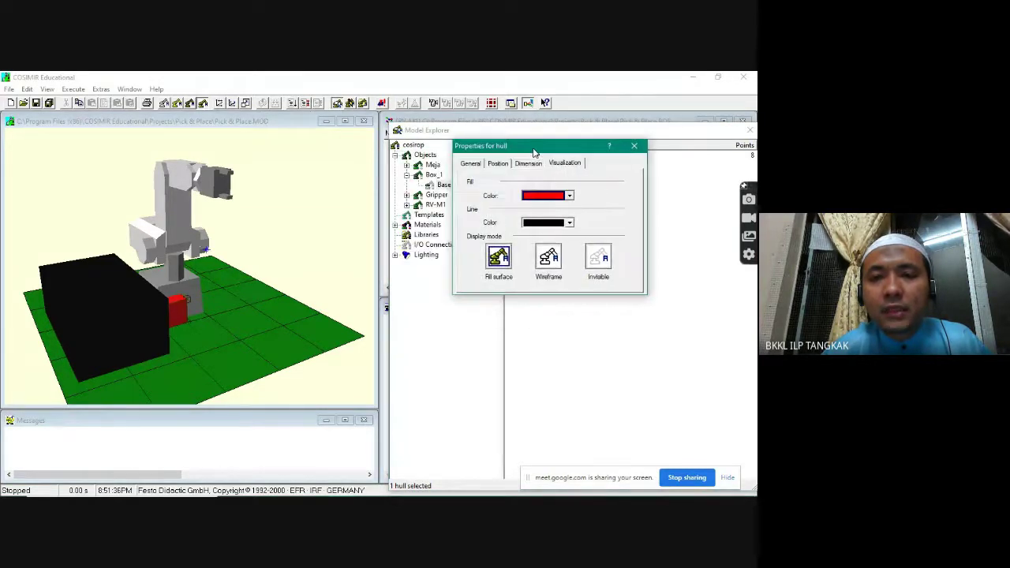
Step: Examine the X, Y and Z length parameters in the general properties of Box_1's hull
left_click(472, 164)
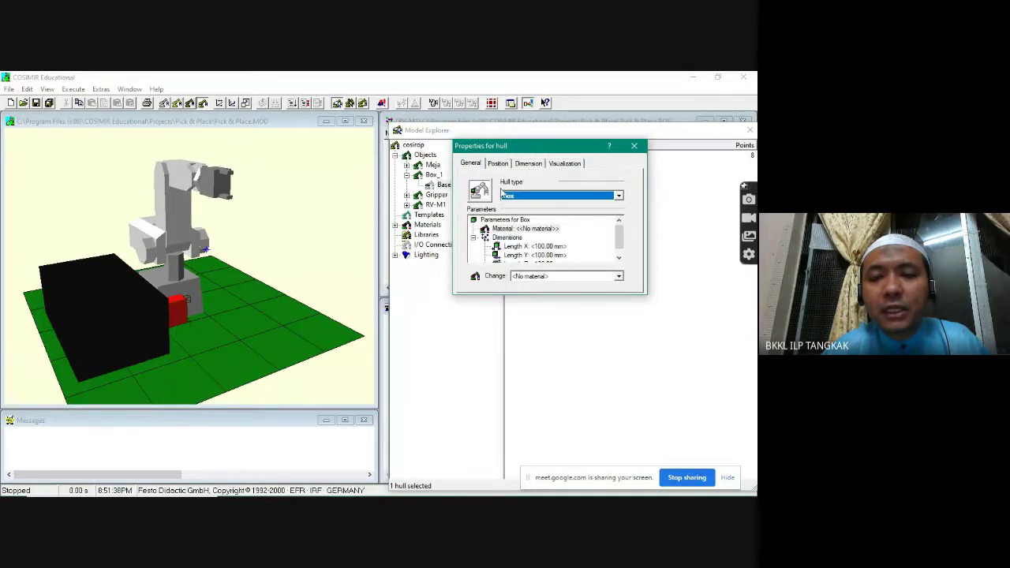
left_click(620, 251)
left_click(533, 237)
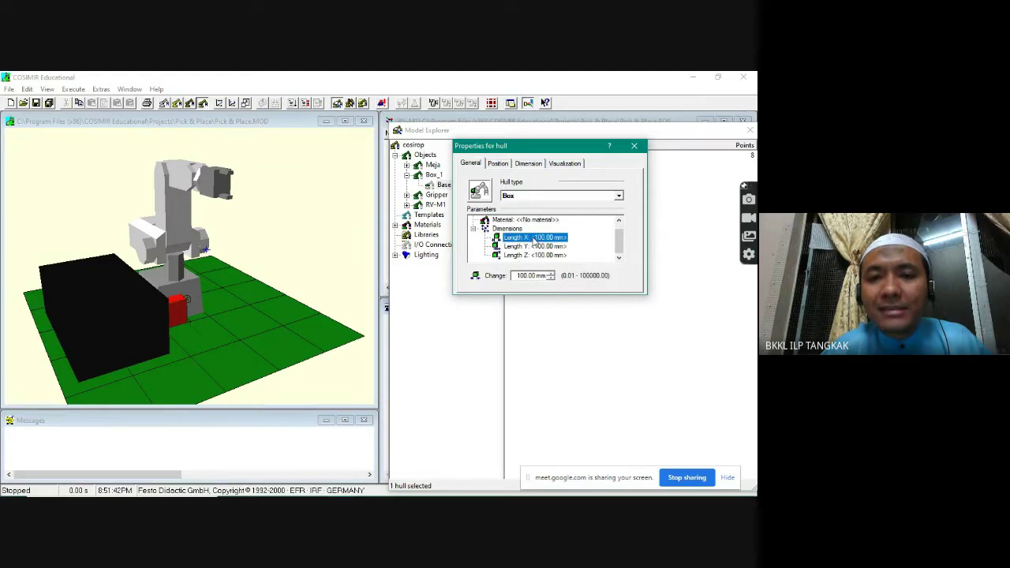
left_click(534, 248)
left_click(532, 256)
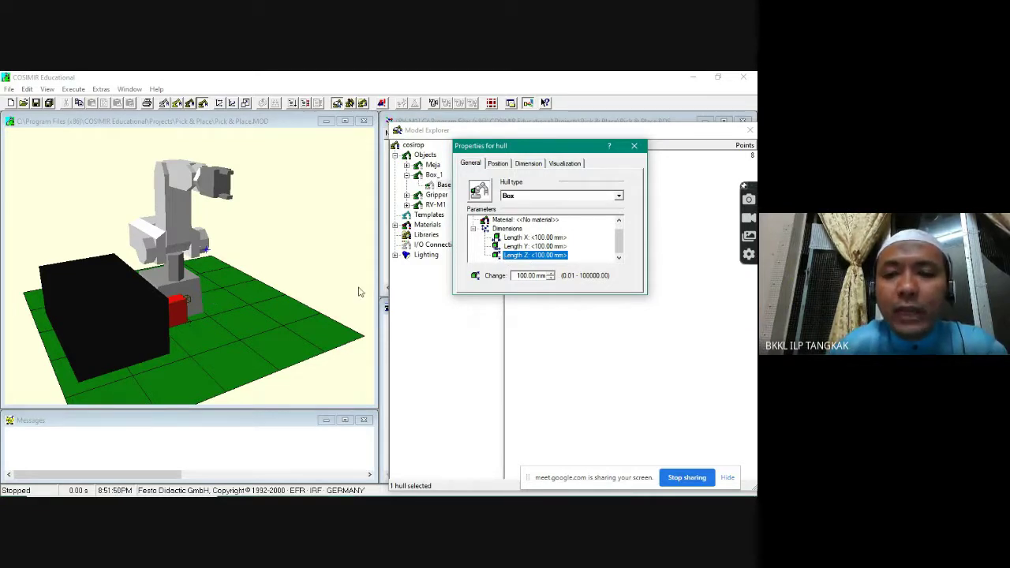
left_click(506, 238)
left_click(514, 246)
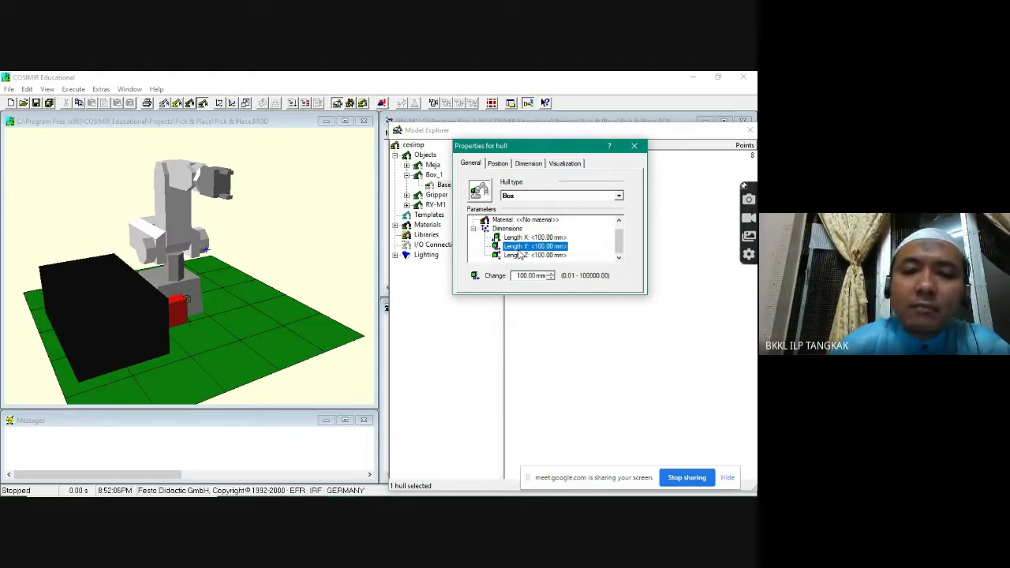
Step: Set Length X, Length Y and Length Z of Box_1's hull to 50 mm each
left_click(522, 237)
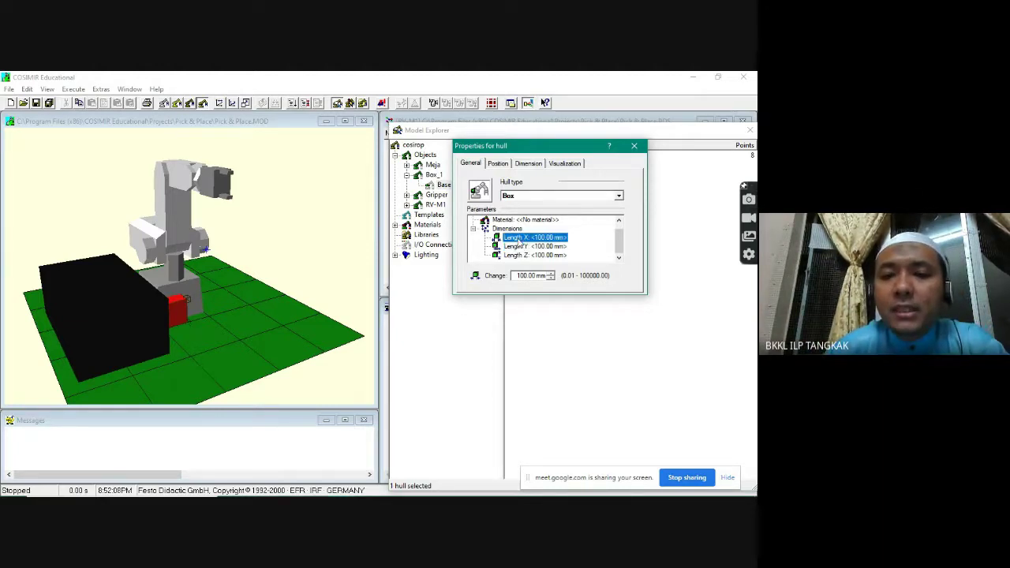
left_click(522, 276)
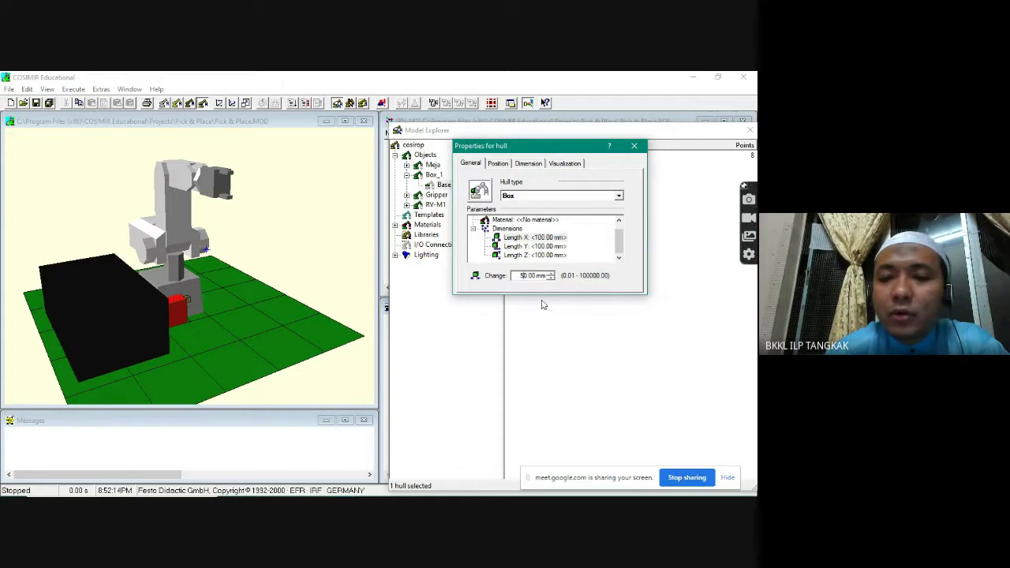
left_click(523, 248)
left_click(527, 255)
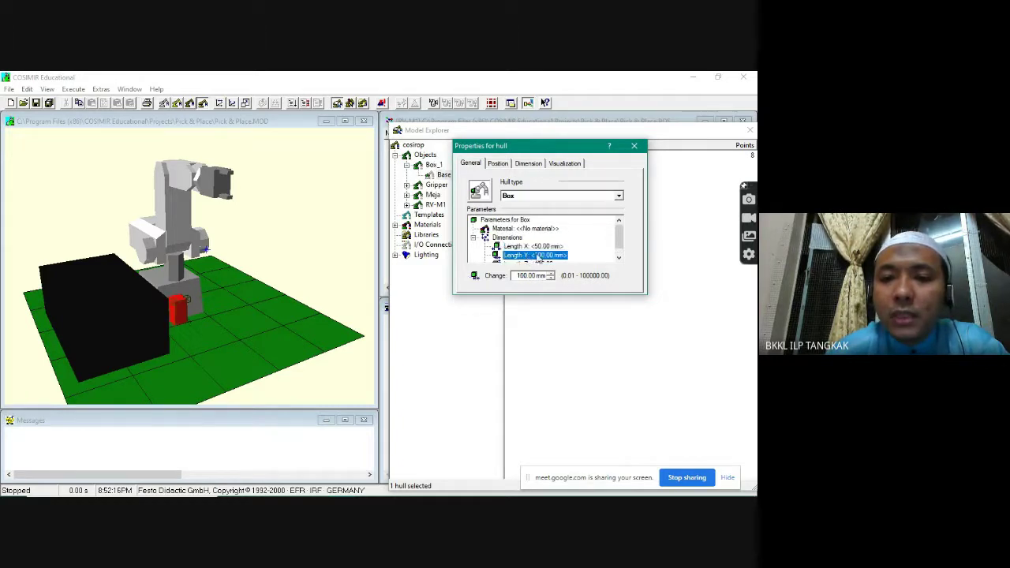
left_click(525, 274)
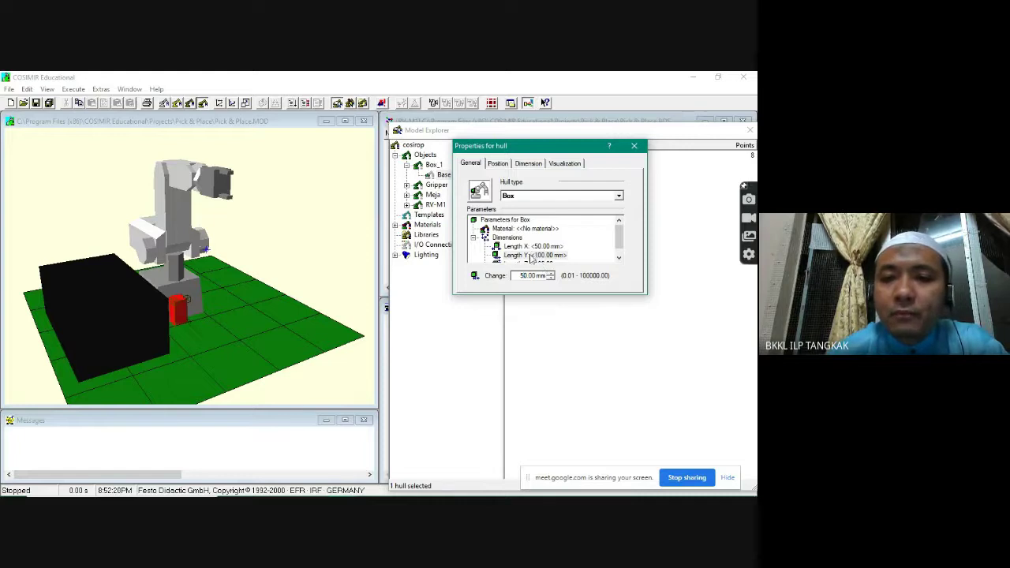
left_click(530, 255)
left_click(524, 255)
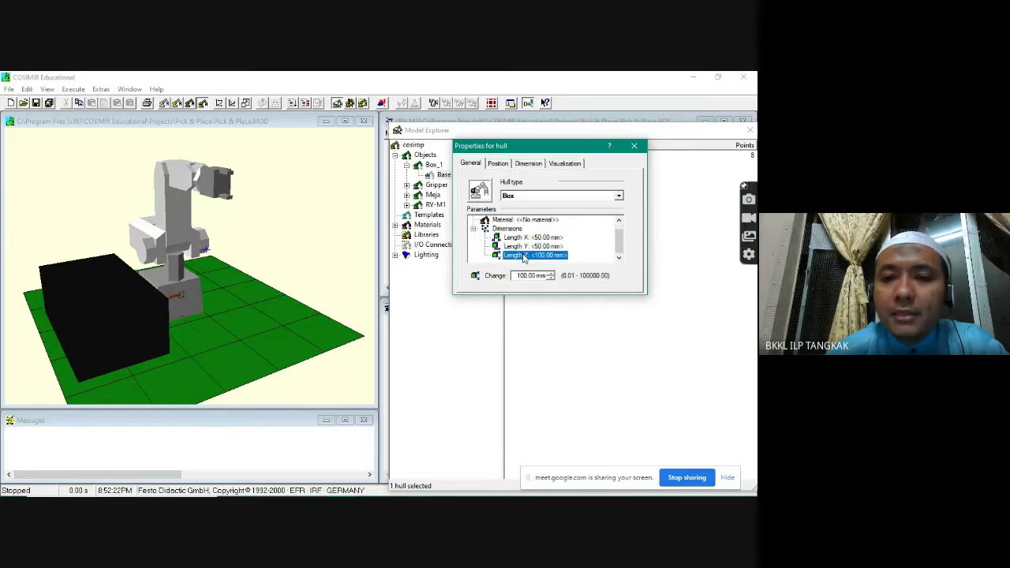
left_click(526, 274)
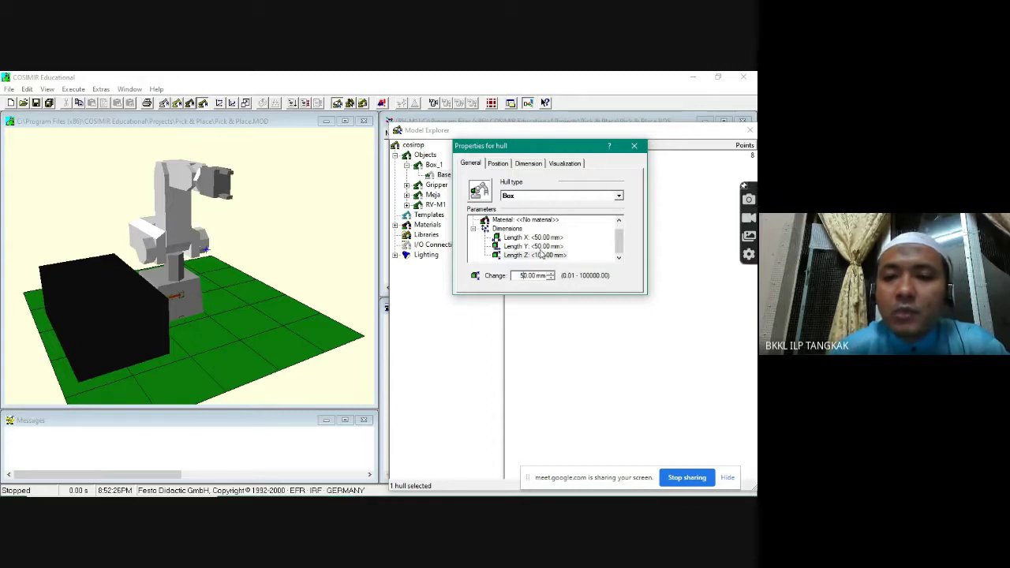
left_click(541, 248)
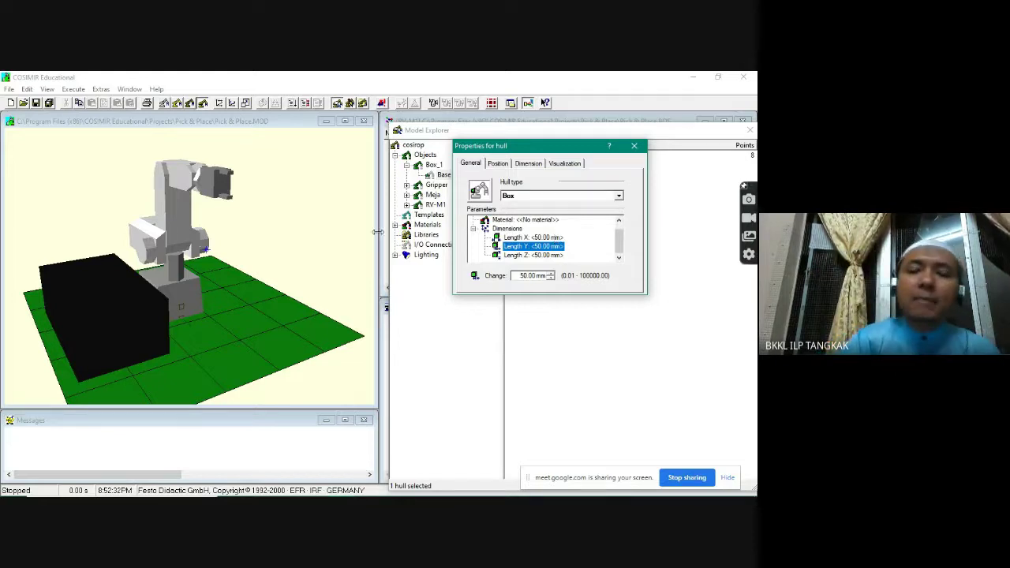
Step: Set the position of Box_1's hull to X 100 mm and Y 100 mm in the Section coordinate system
left_click_drag(359, 237, 185, 290)
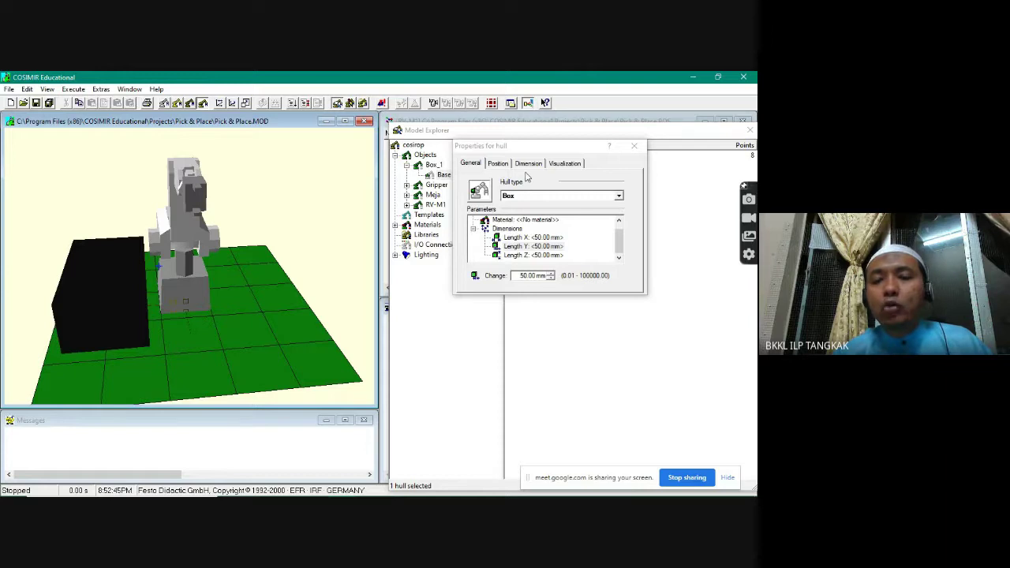
left_click(502, 165)
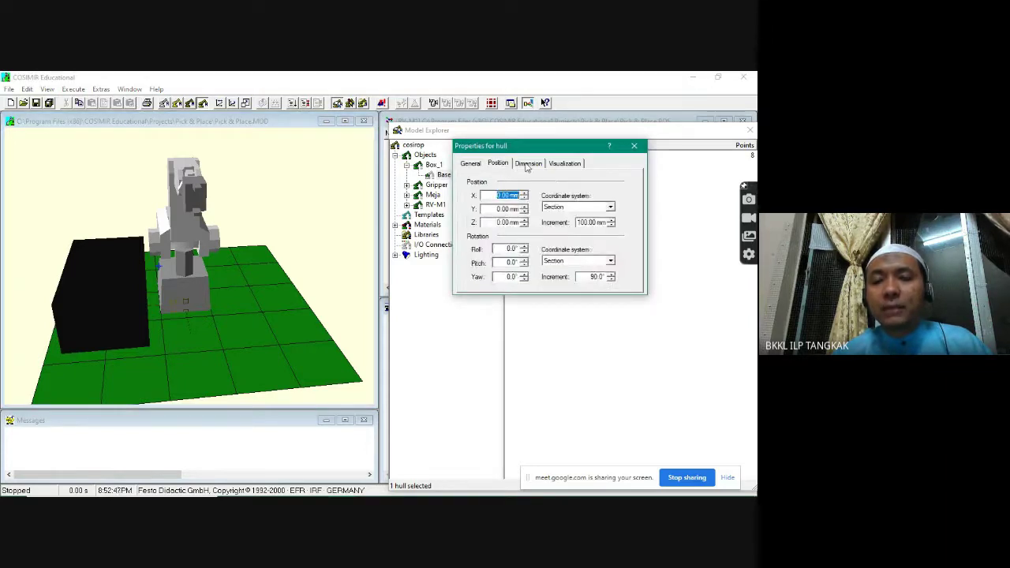
left_click(527, 164)
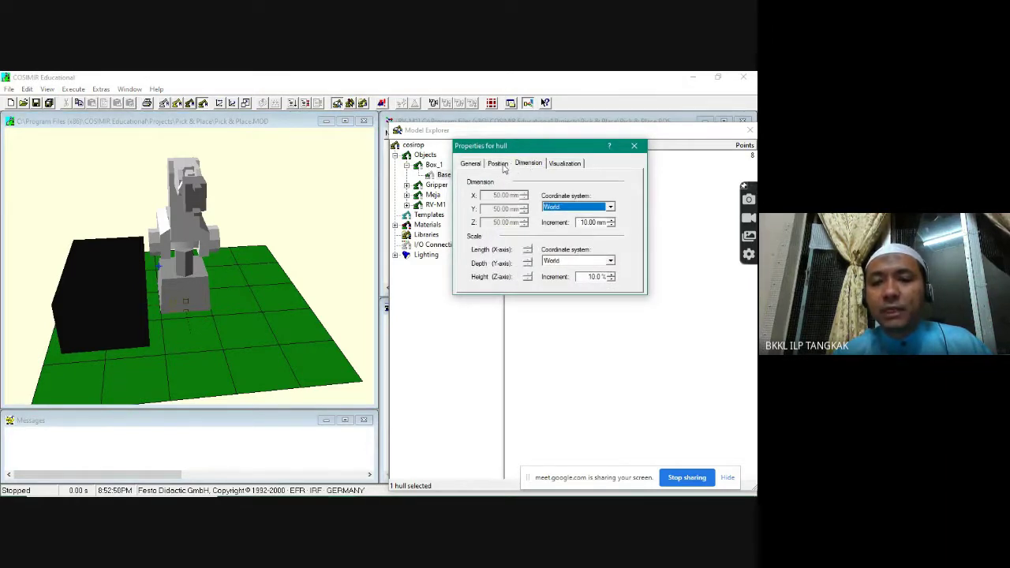
left_click(498, 163)
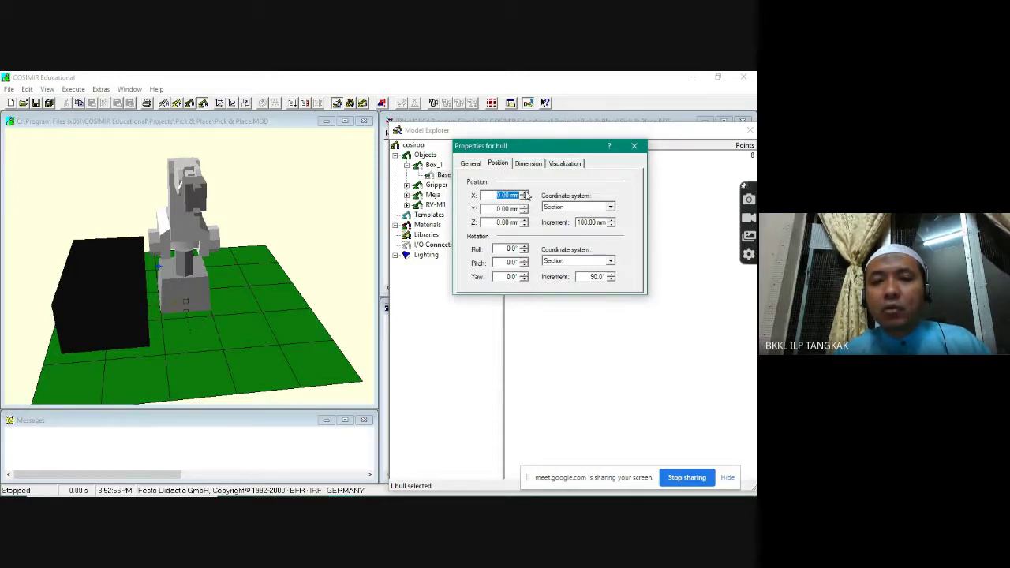
left_click(523, 194)
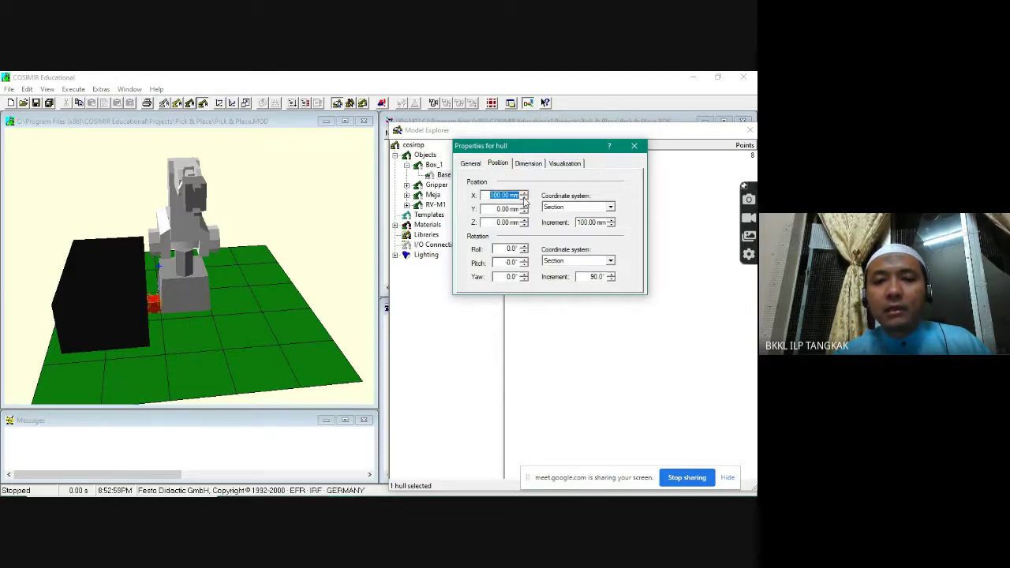
left_click(524, 206)
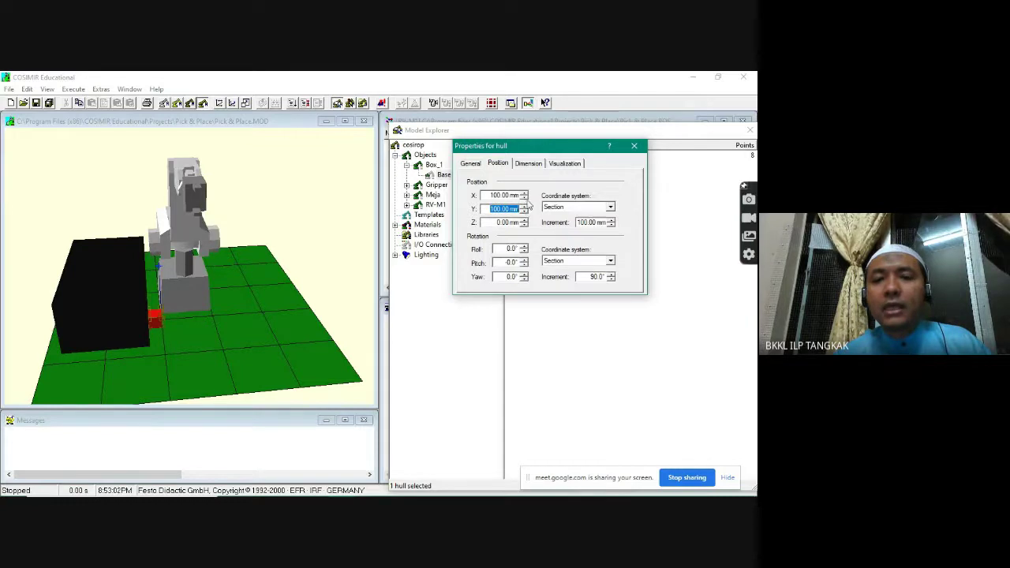
Step: Set the position of Box_1's hull to X 200 mm, Y 150 mm and Z 200 mm in the Section coordinate system
left_click(494, 195)
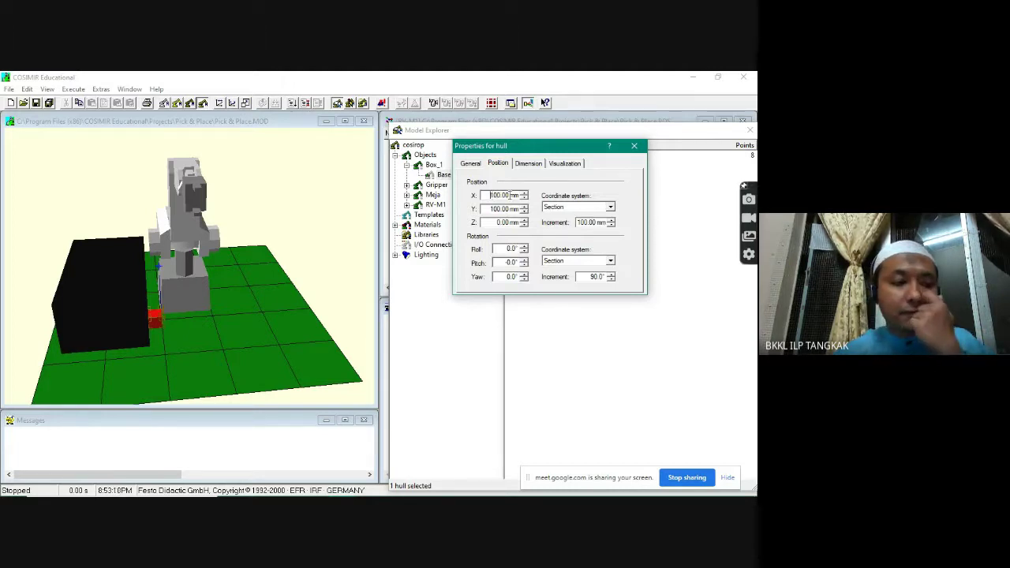
key("Up")
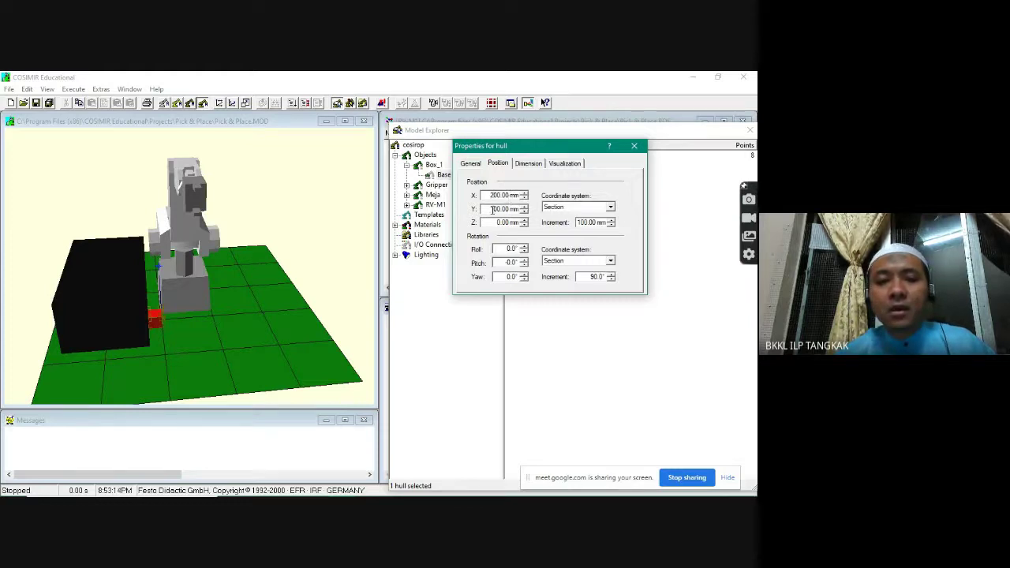
left_click(490, 209)
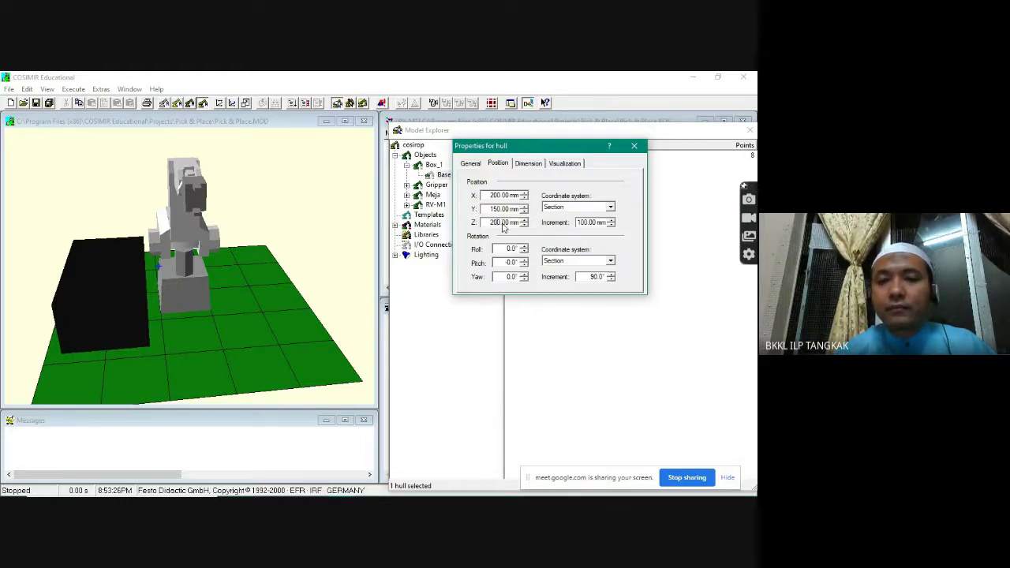
left_click(494, 210)
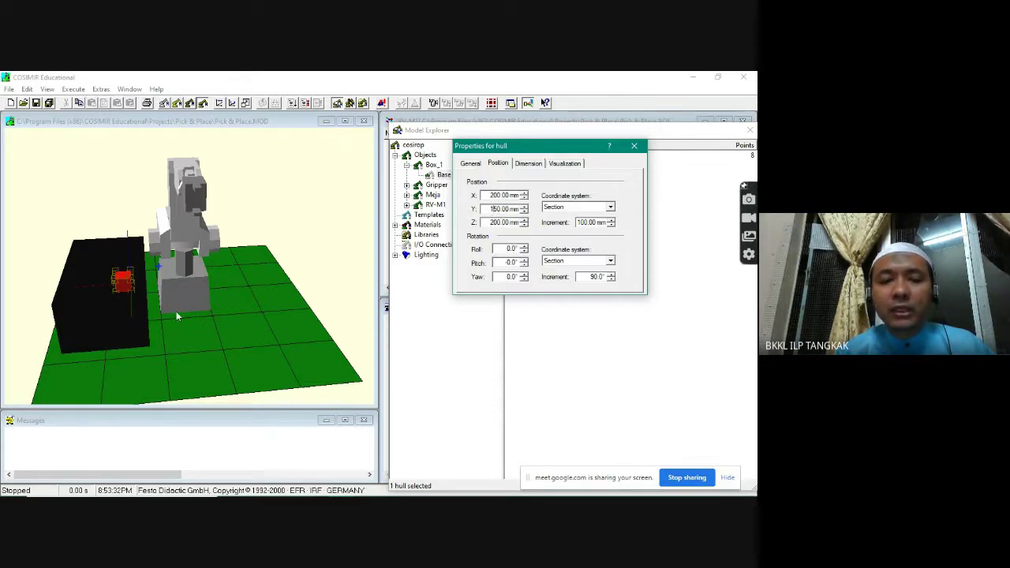
Step: Change the fill color of Box_1's hull to yellow and close the hull's properties
left_click_drag(176, 311, 229, 261)
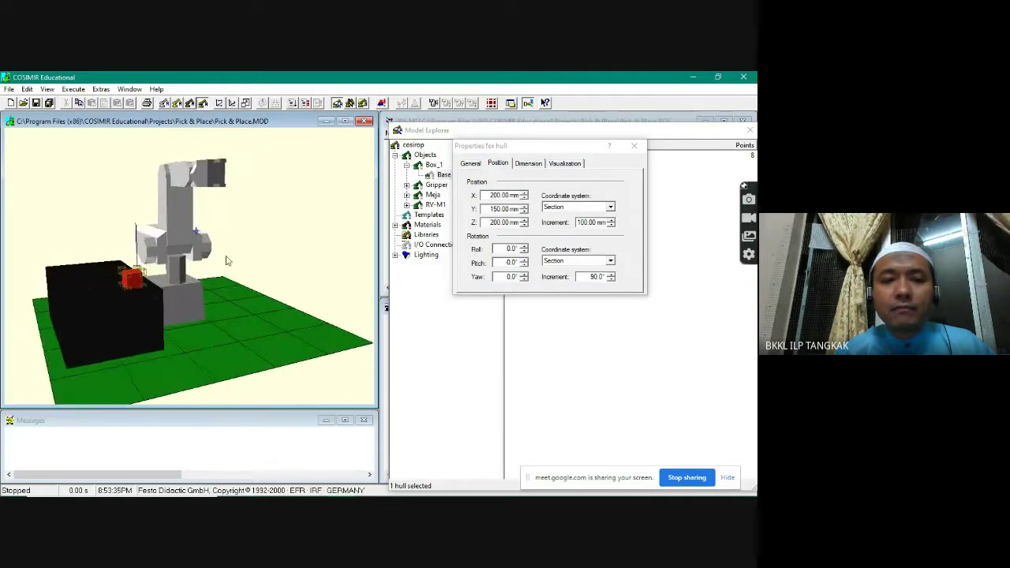
left_click(245, 104)
left_click_drag(202, 223, 381, 79)
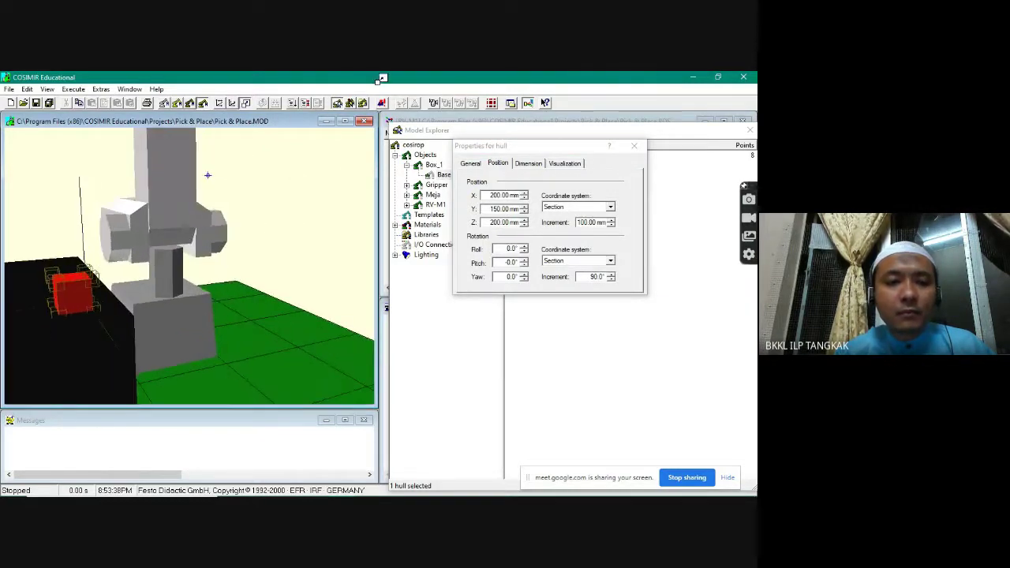
left_click(232, 103)
left_click_drag(135, 265, 228, 239)
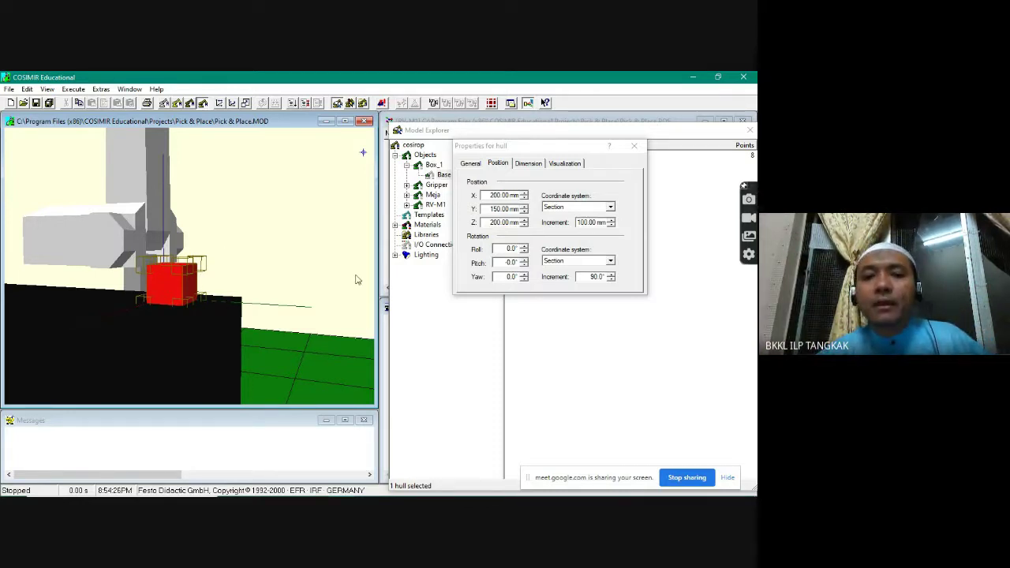
left_click(564, 164)
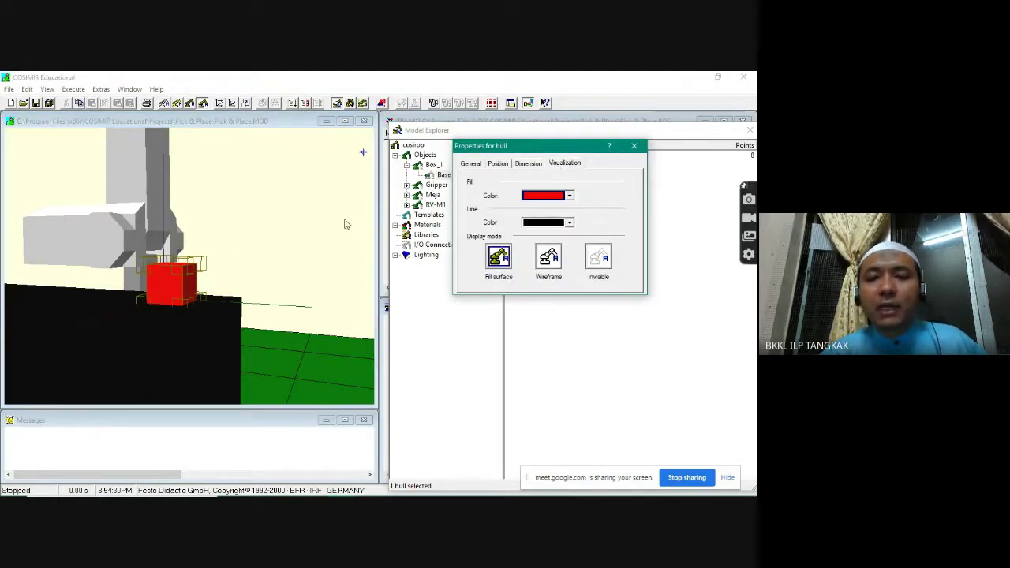
left_click(538, 197)
left_click(550, 241)
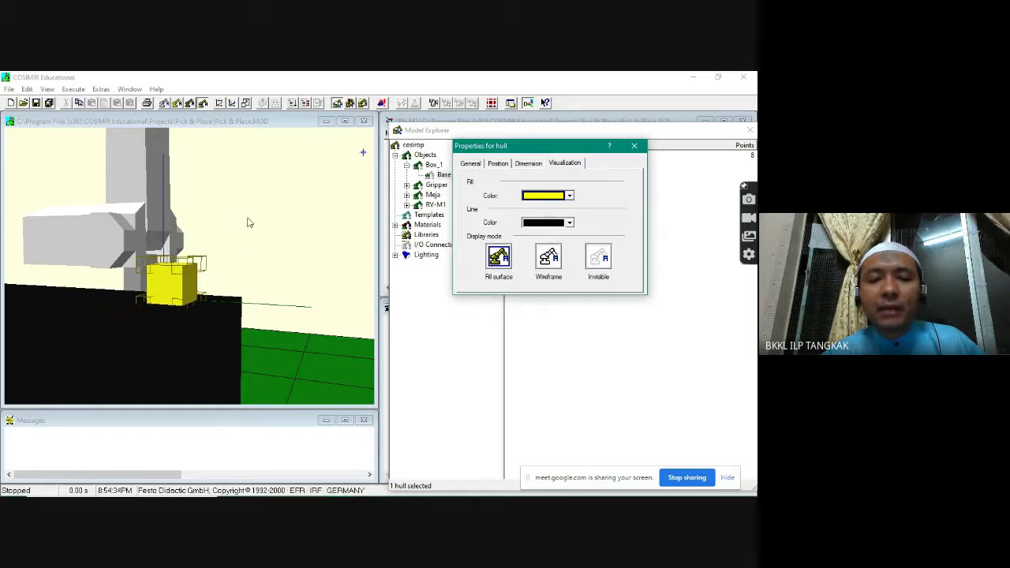
left_click_drag(248, 222, 339, 271)
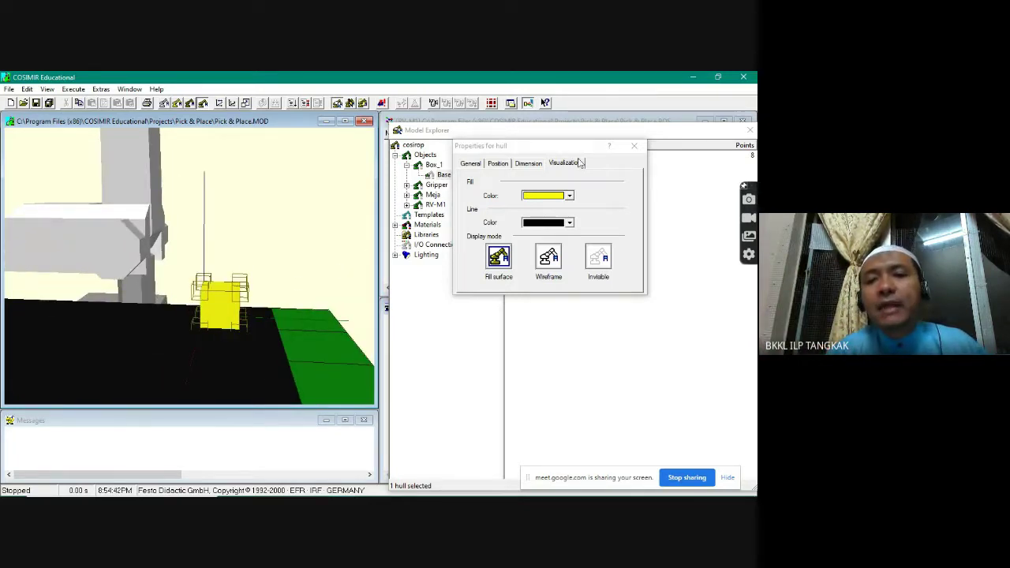
left_click(634, 145)
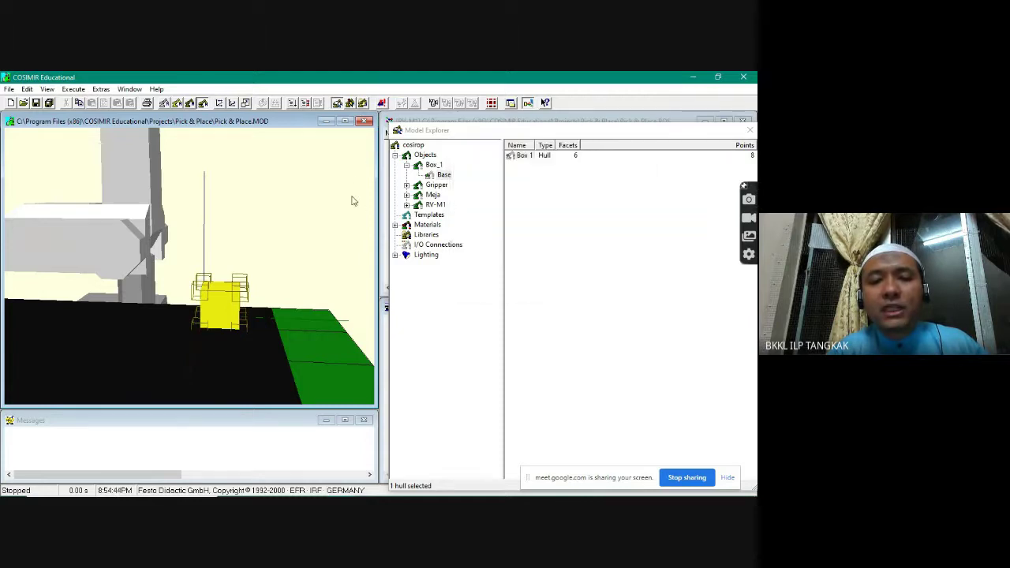
Step: Rename the object Box_1 to Workpiece in the Model Explorer
left_click_drag(290, 251, 256, 272)
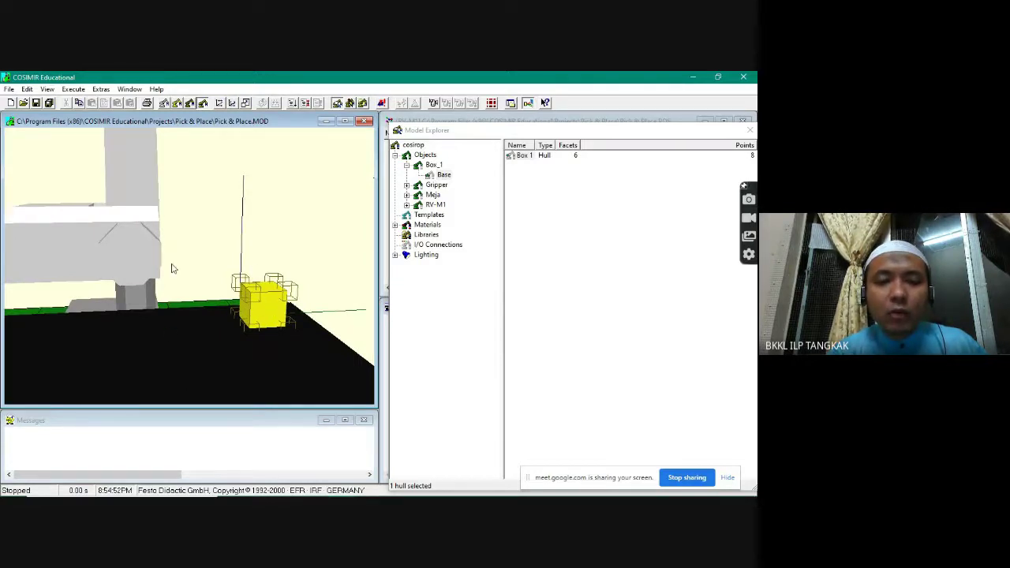
left_click_drag(172, 269, 341, 202)
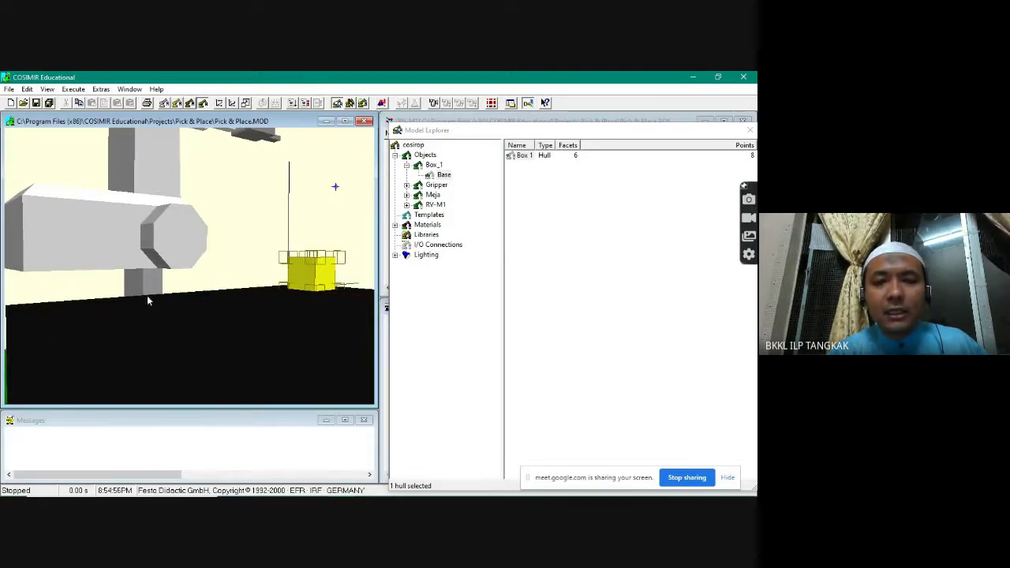
left_click_drag(260, 273, 316, 269)
left_click_drag(371, 174, 349, 194)
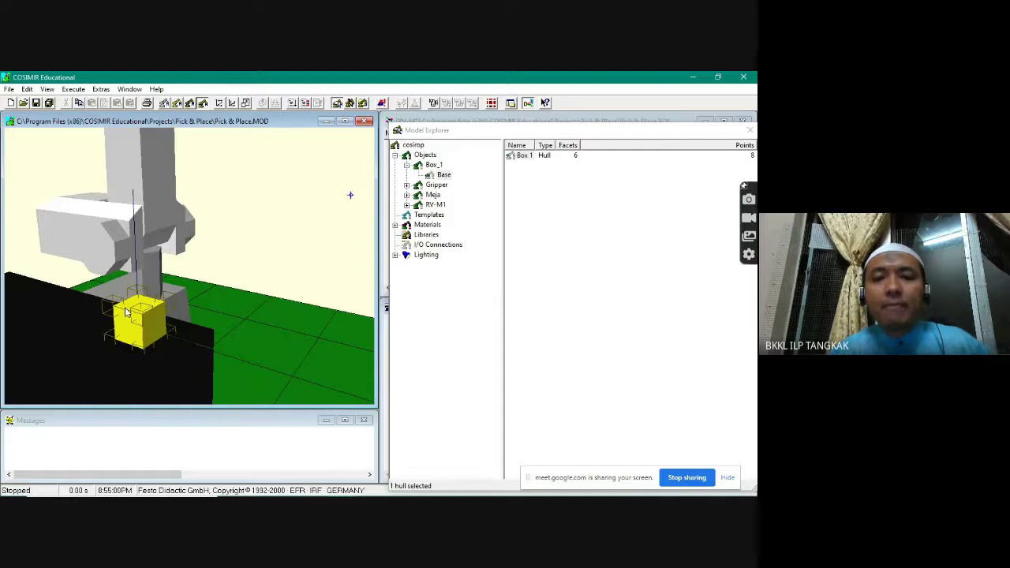
right_click(436, 165)
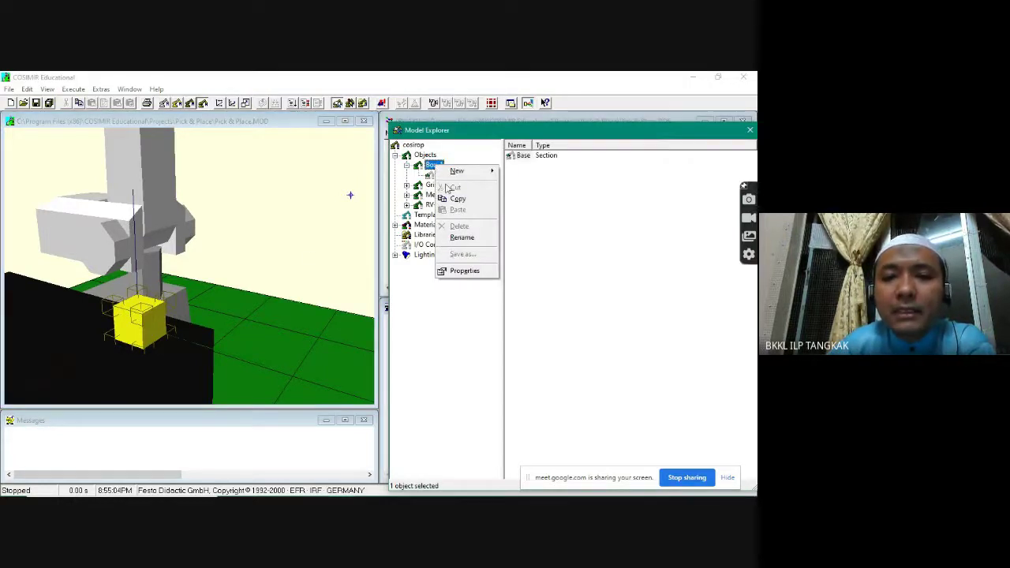
left_click(461, 237)
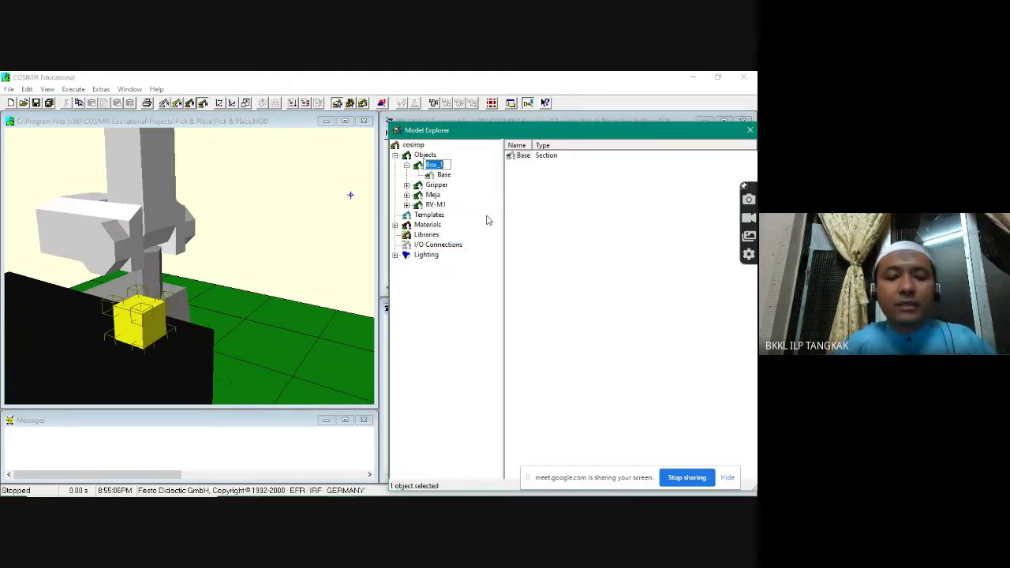
type("Workpi")
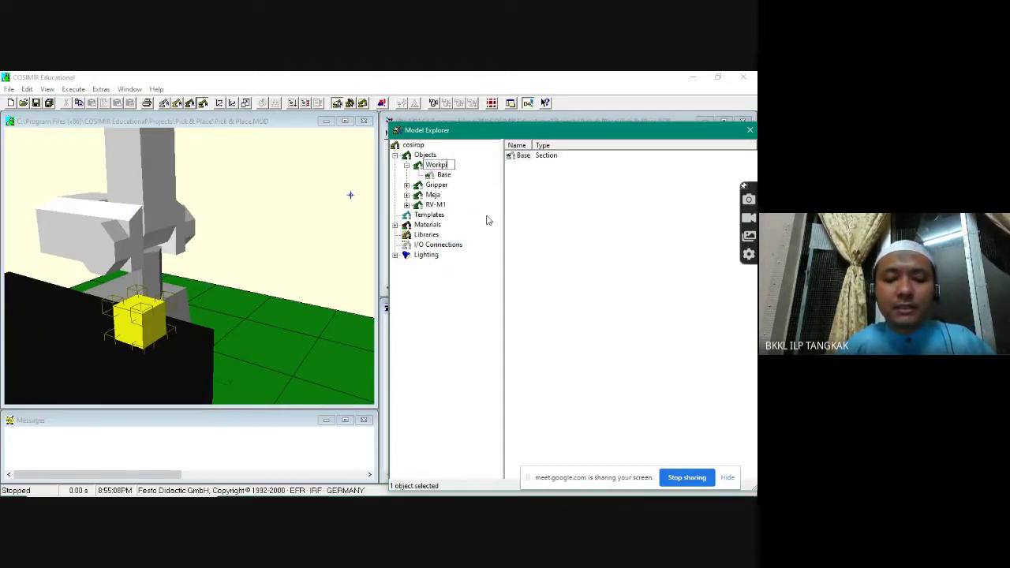
type("ece")
left_click(582, 243)
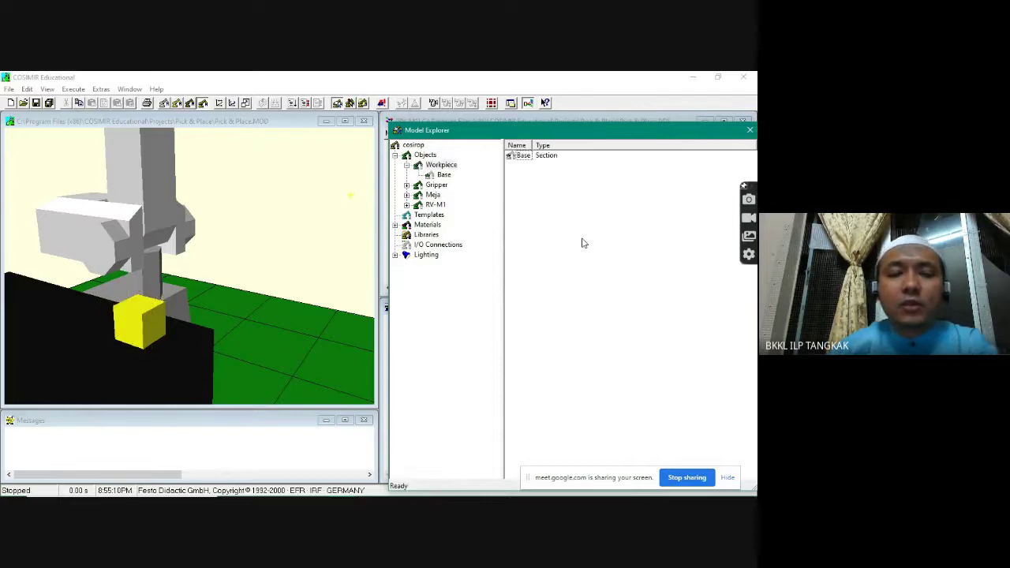
Step: Select Workpiece and Meja in turn and examine from several angles how the yellow box sits on the table
left_click(441, 165)
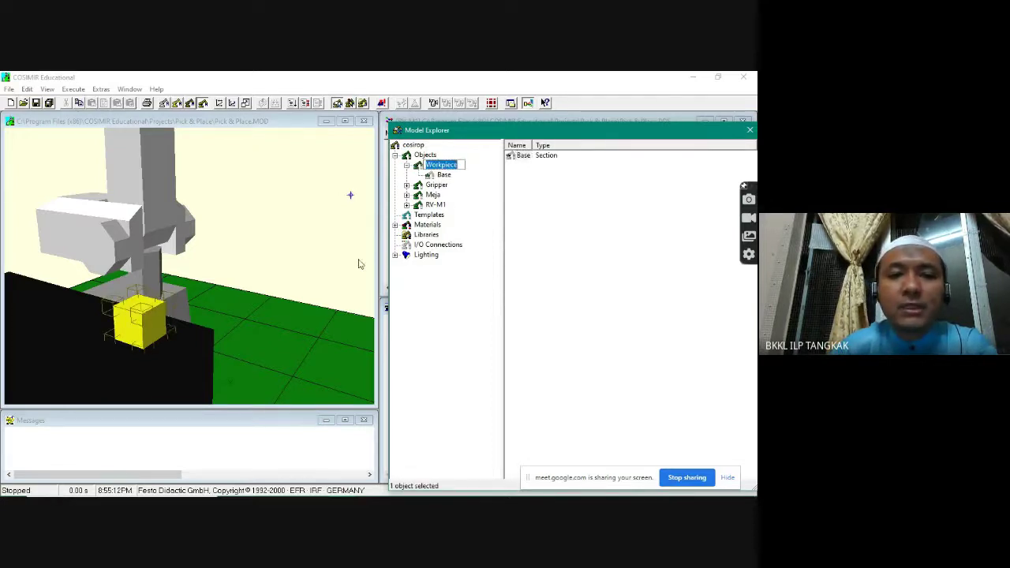
left_click(433, 195)
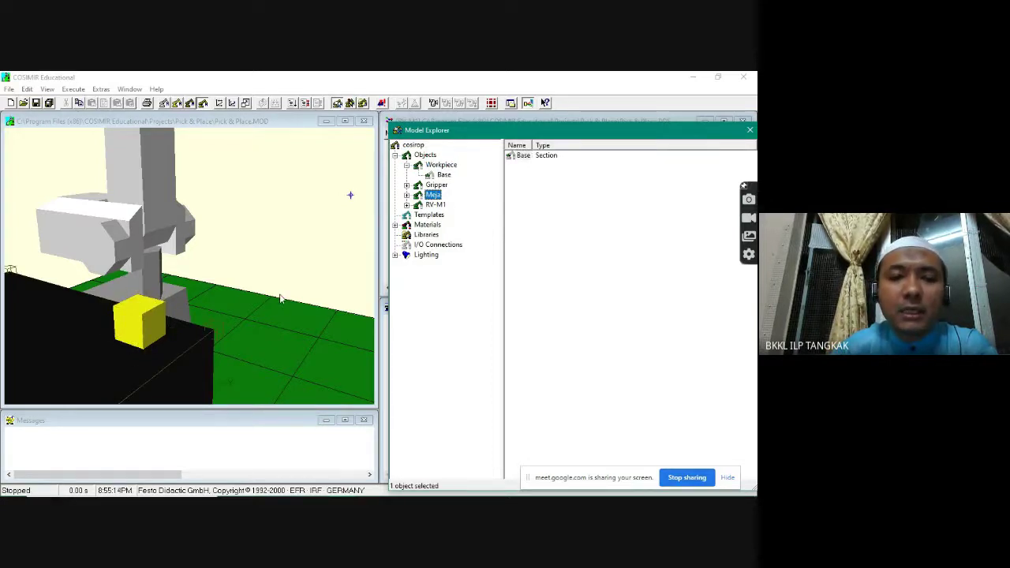
left_click(207, 280)
left_click_drag(351, 195, 313, 226)
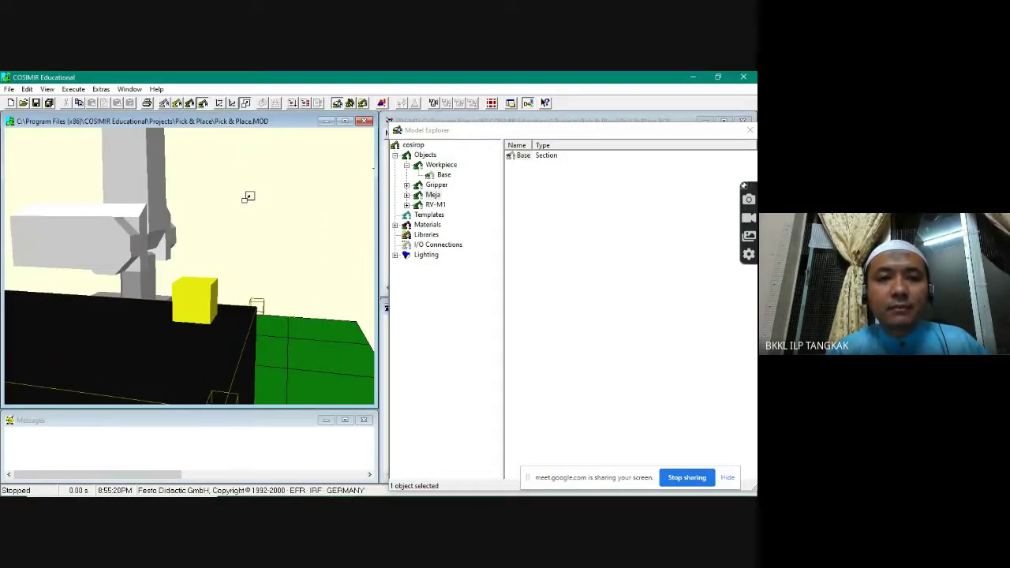
left_click_drag(249, 197, 311, 200)
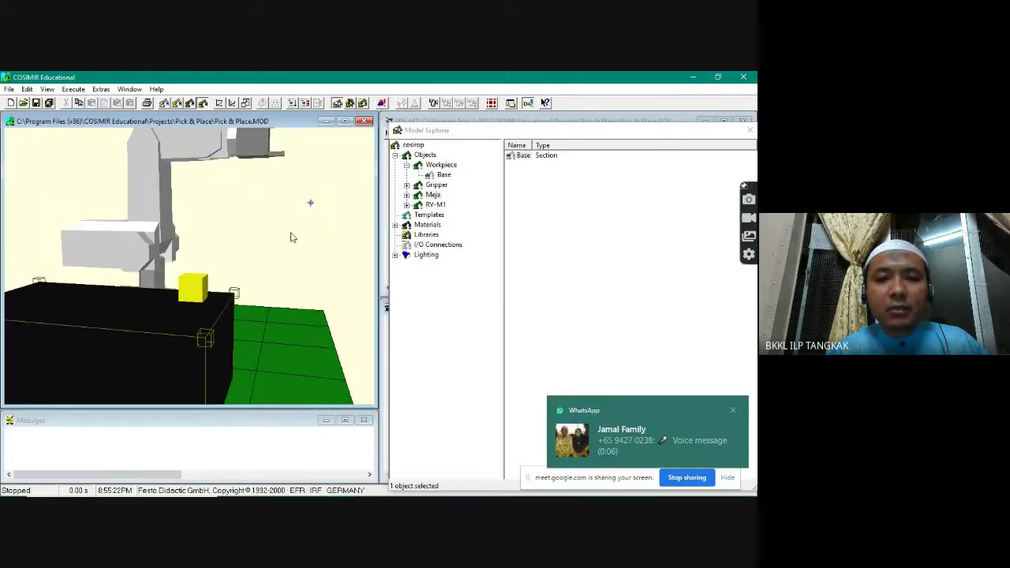
left_click_drag(291, 234, 301, 215)
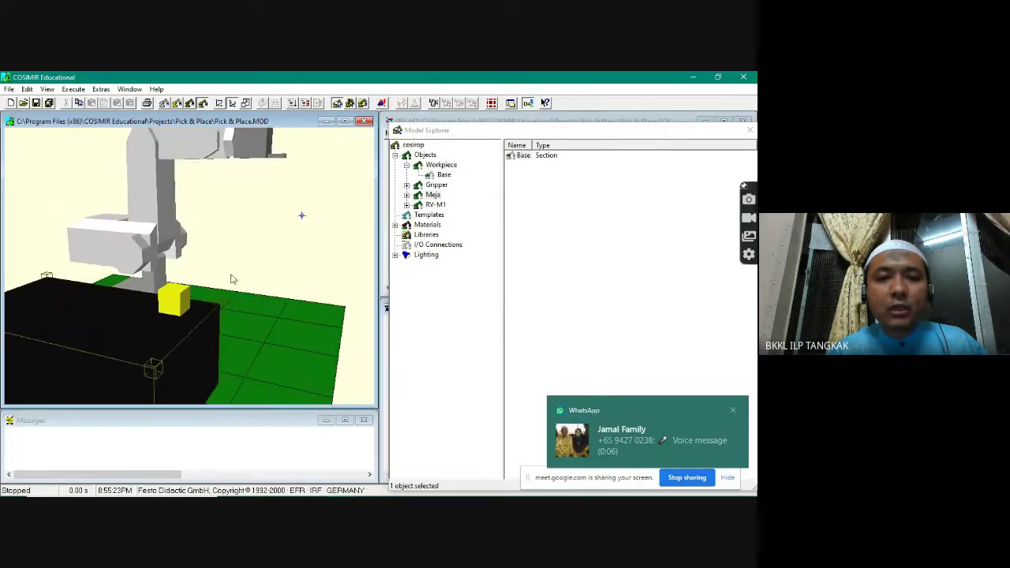
left_click(732, 410)
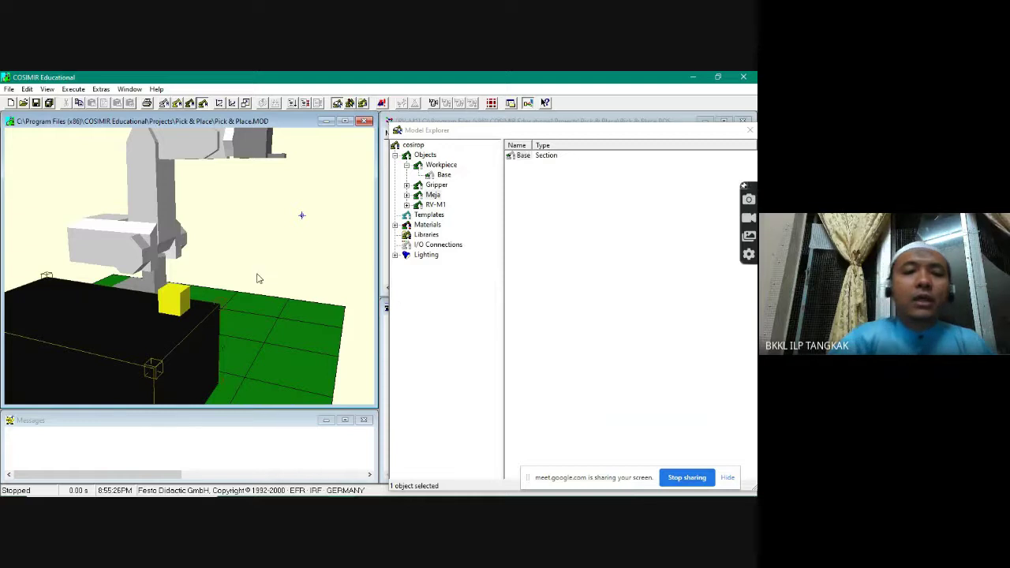
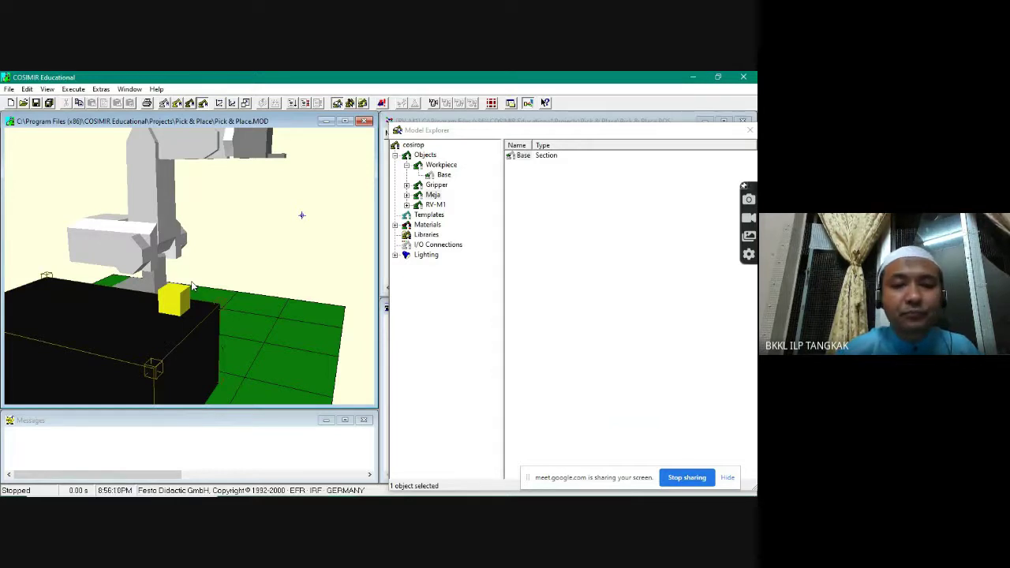
left_click(443, 175)
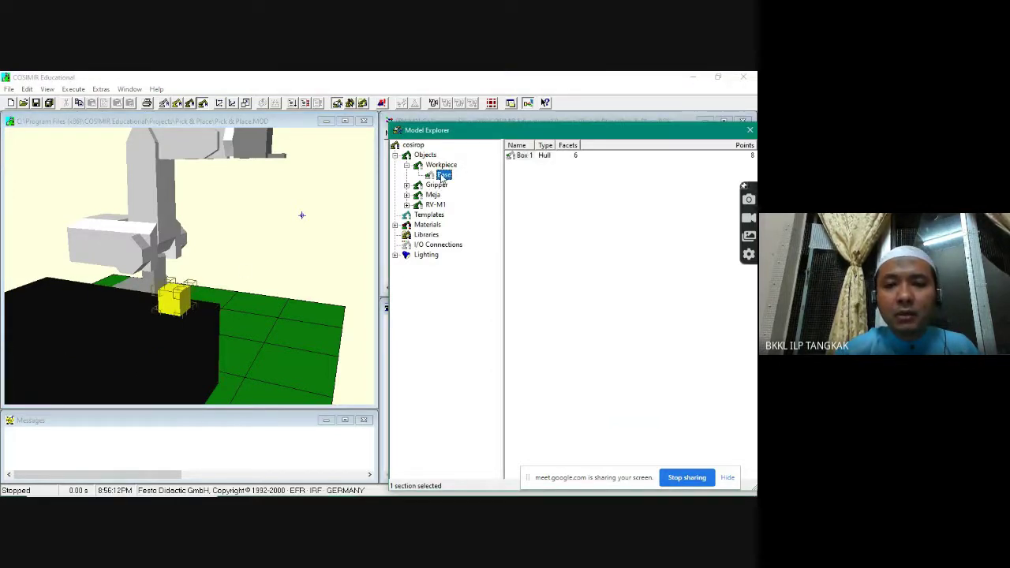
left_click(442, 165)
left_click(443, 176)
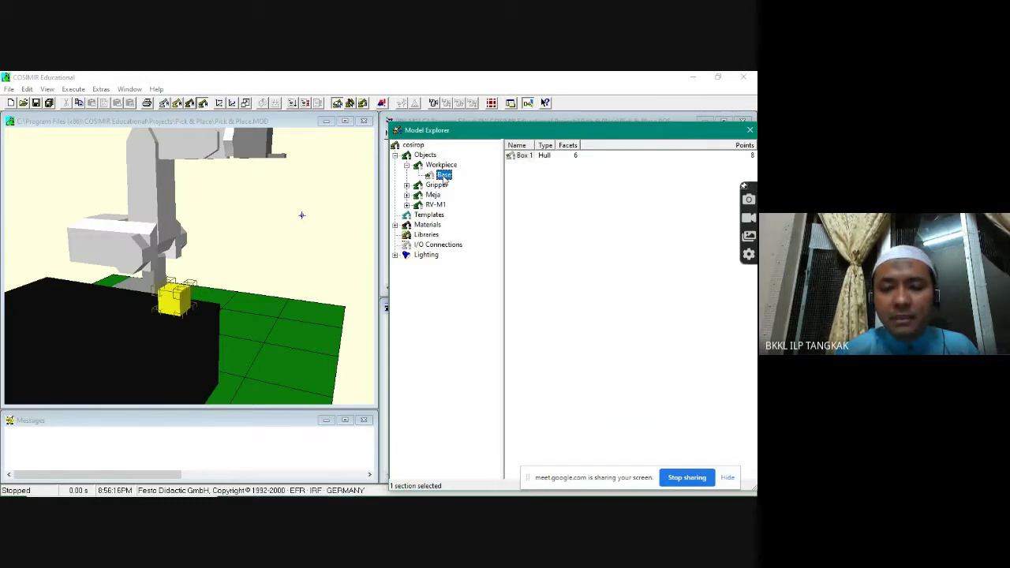
right_click(444, 176)
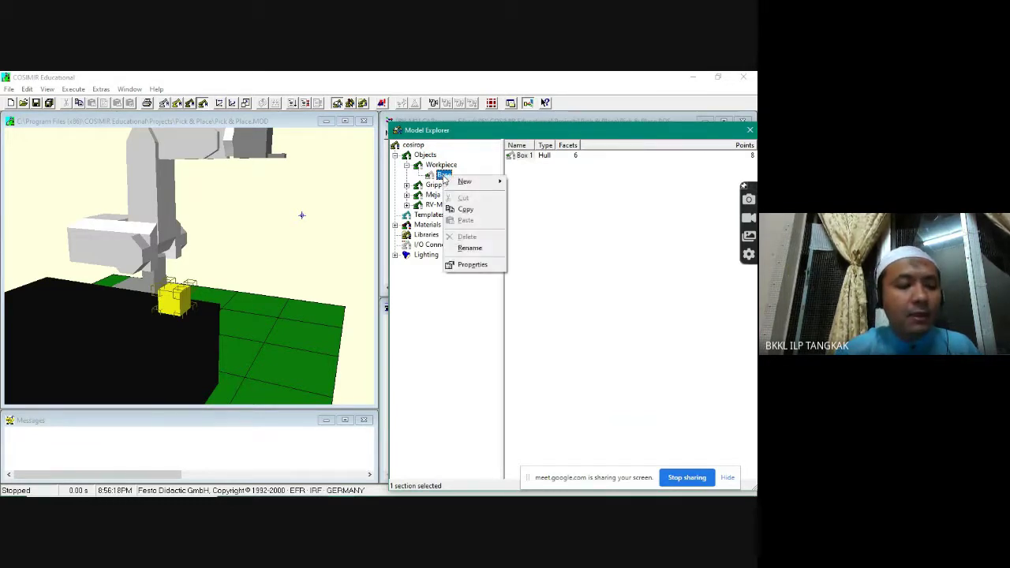
mouse_move(465, 182)
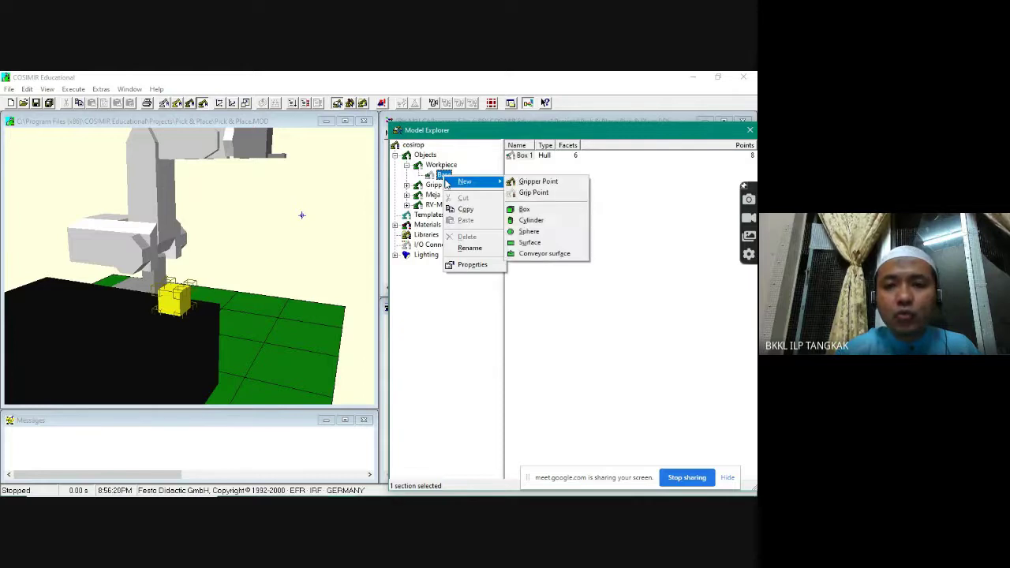
left_click(582, 295)
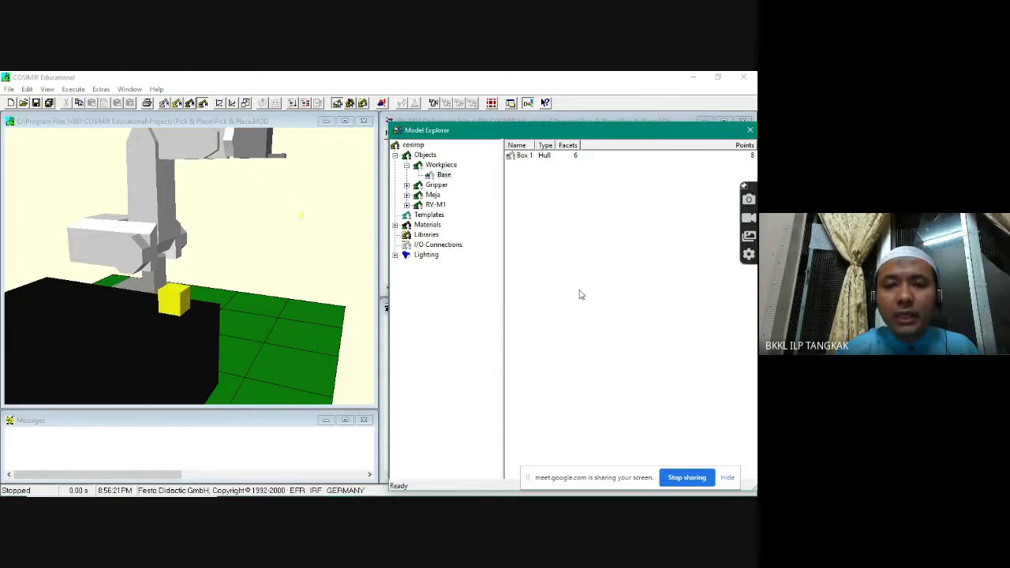
Step: Add a new grip point to the Base section of Workpiece in the Model Explorer
left_click(440, 165)
left_click(442, 174)
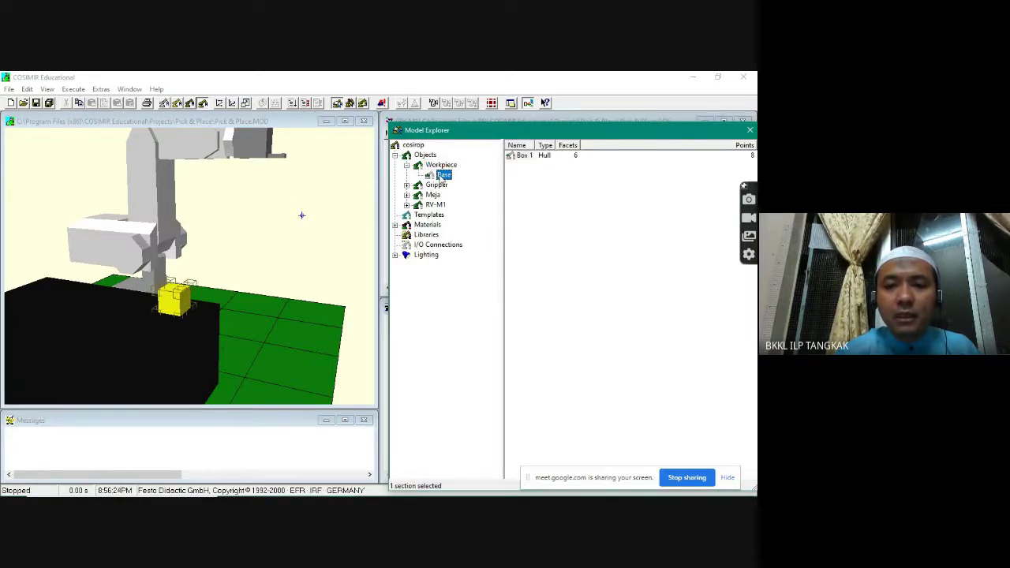
right_click(444, 175)
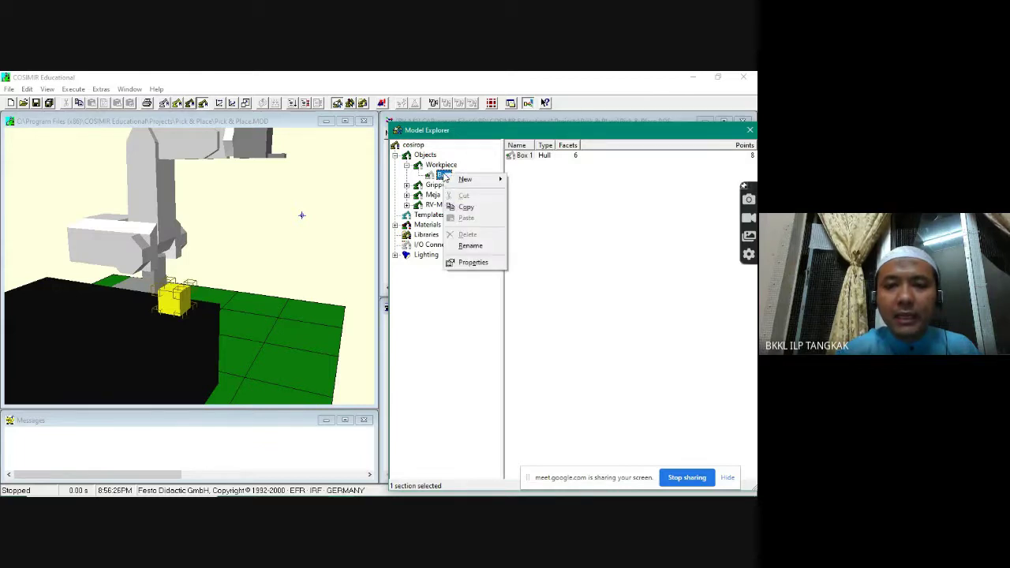
mouse_move(465, 182)
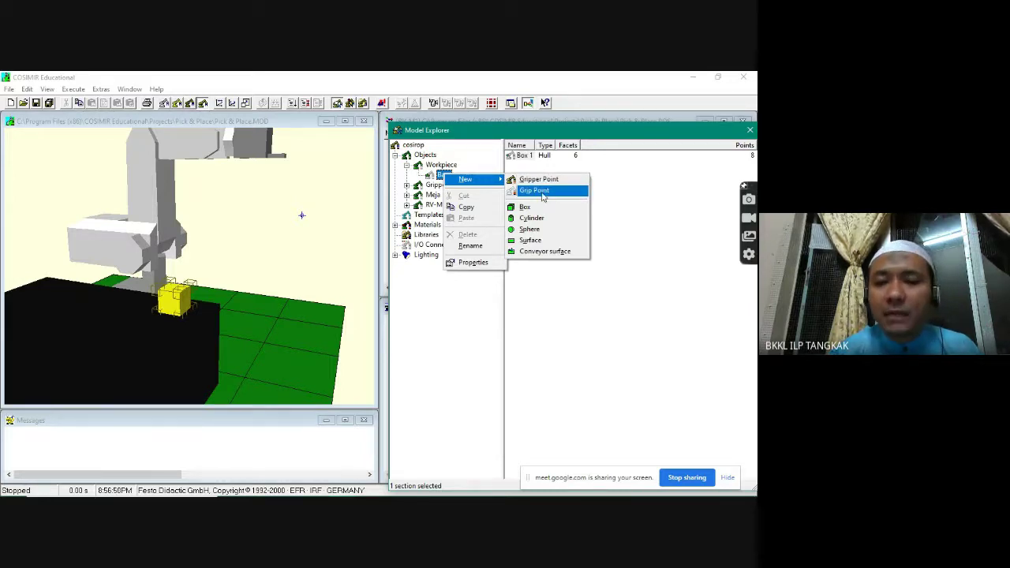
left_click(542, 196)
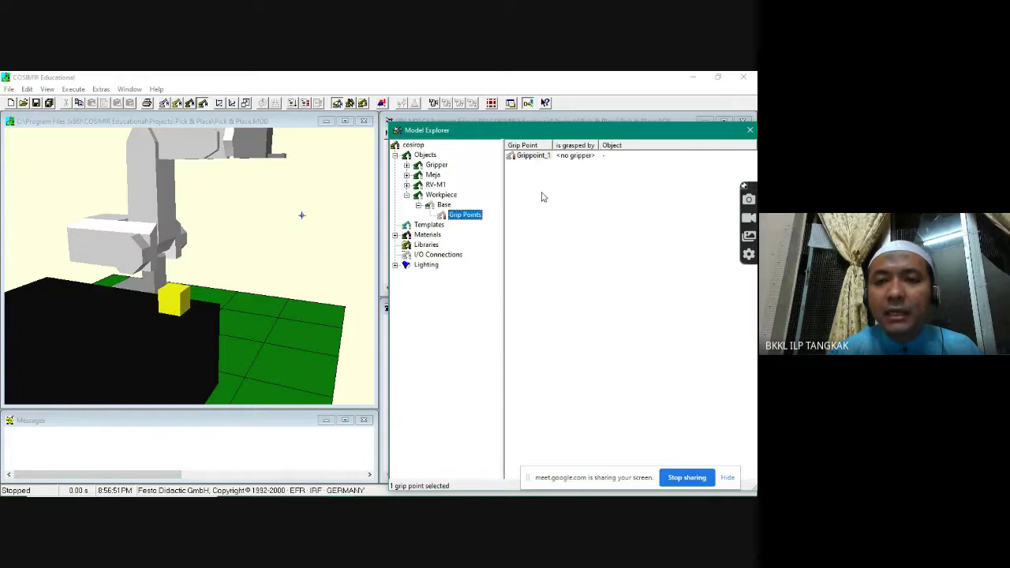
Step: Examine the contents of Workpiece's Base section and the grip point's general and position properties, and close the properties
left_click(455, 215)
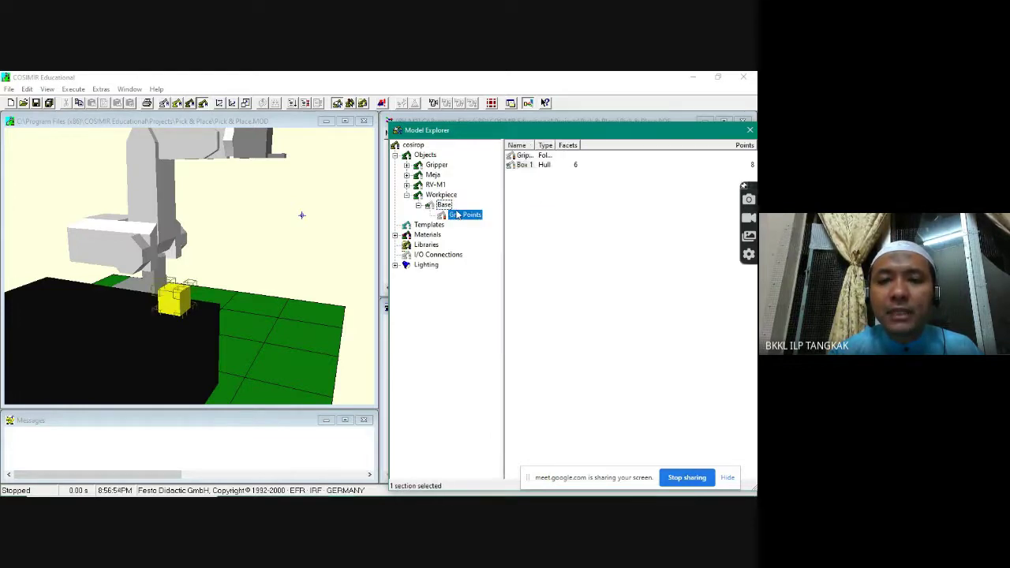
left_click(447, 206)
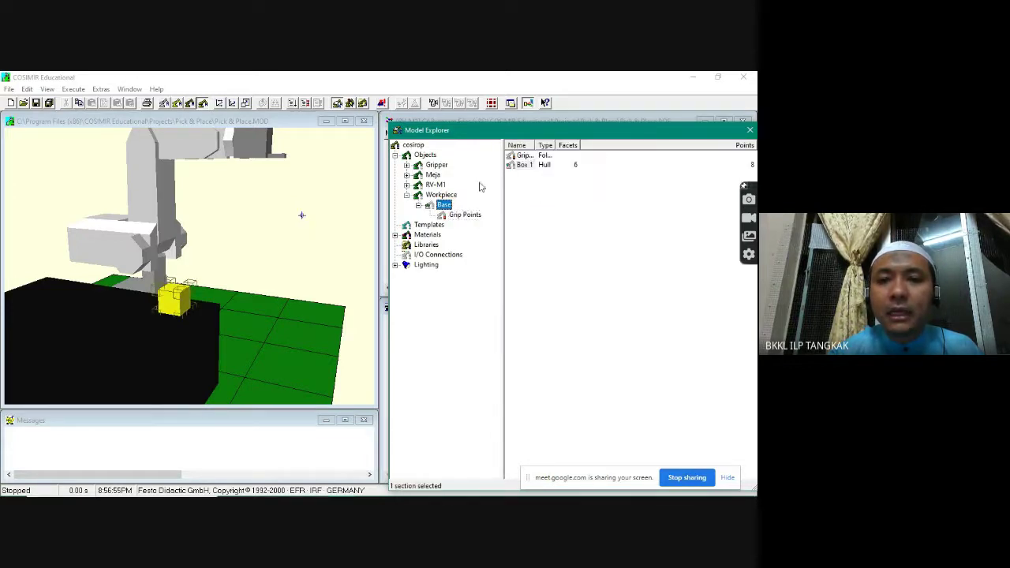
left_click(524, 165)
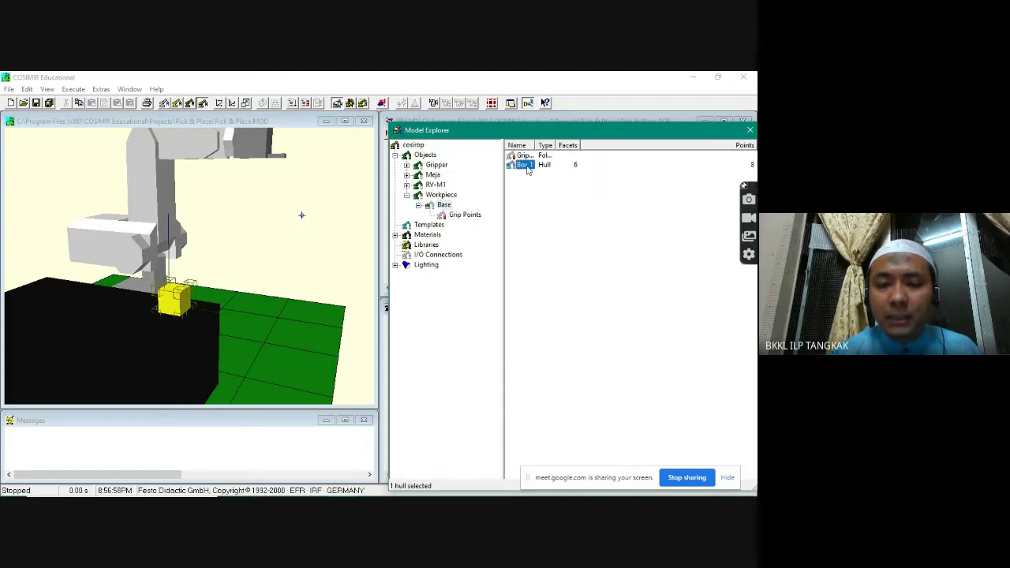
left_click(526, 156)
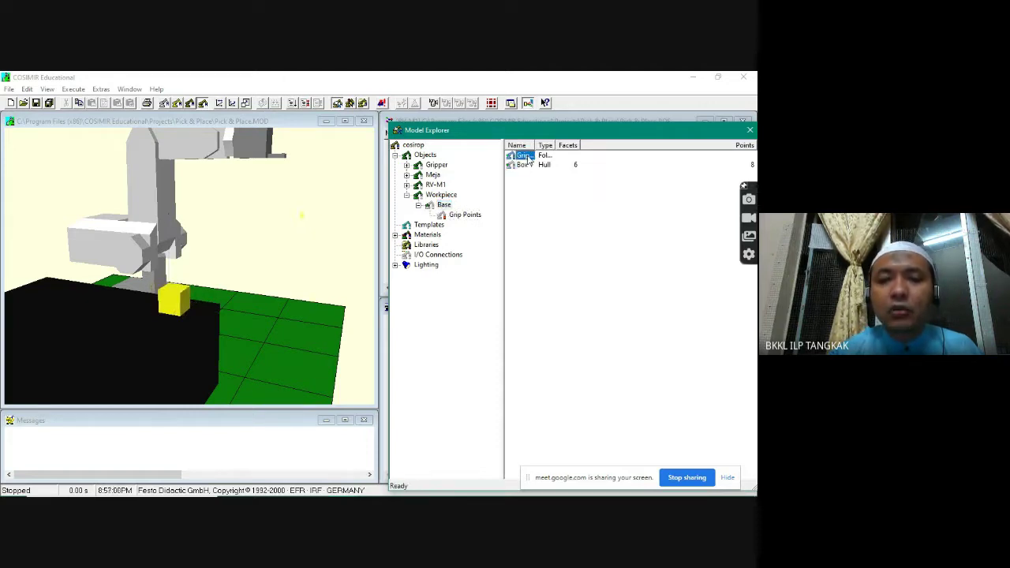
left_click(478, 215)
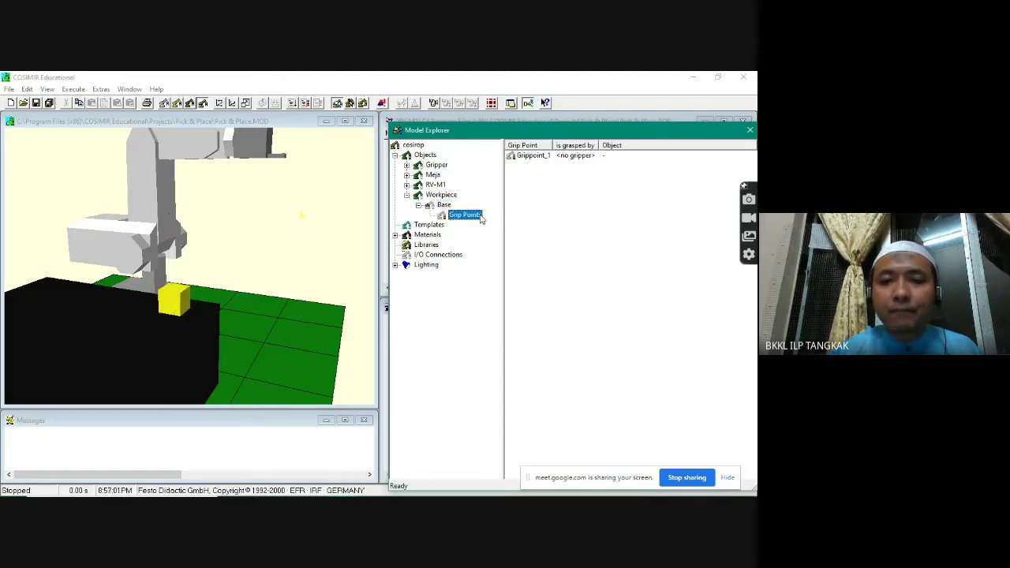
left_click(531, 157)
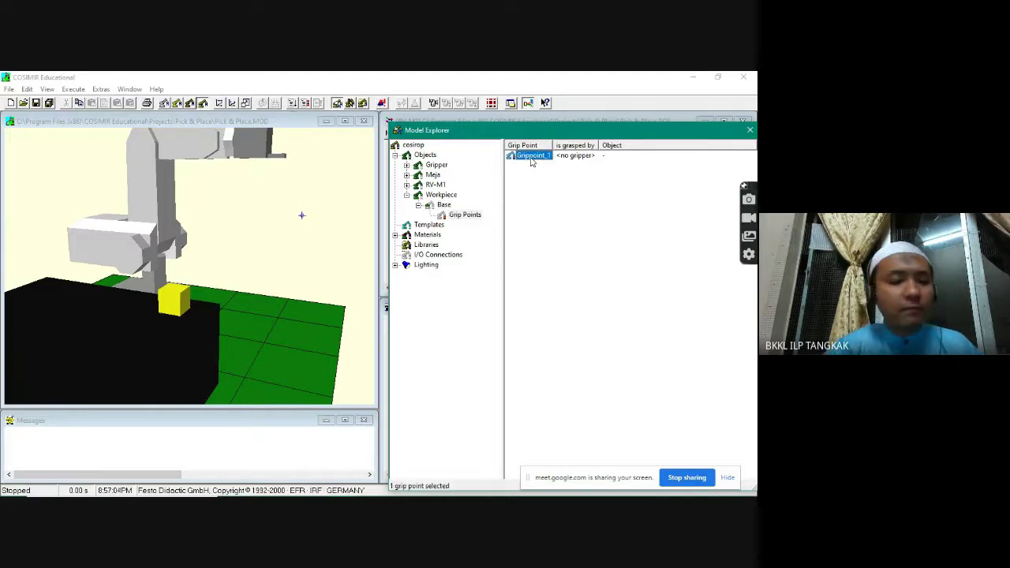
right_click(533, 160)
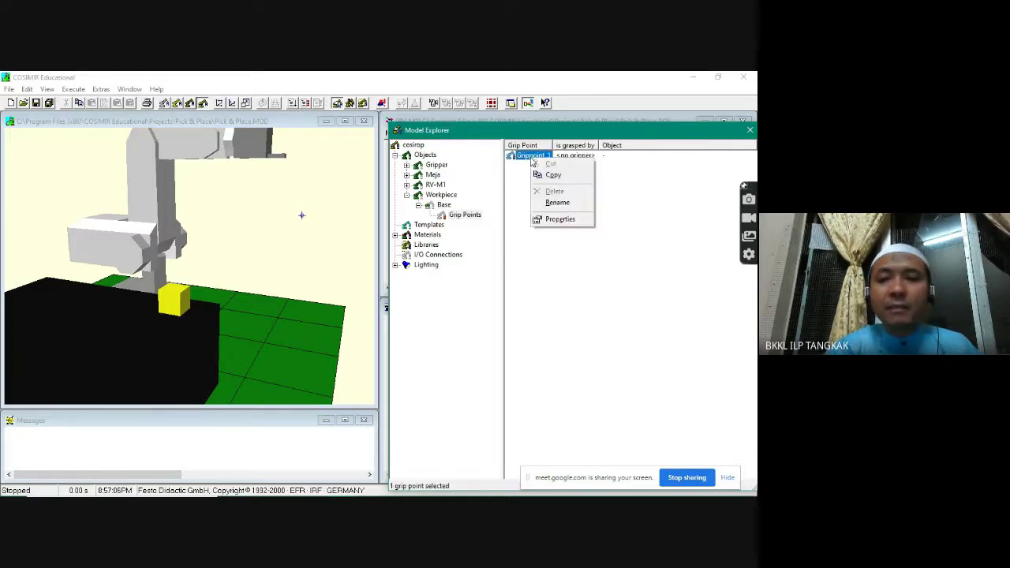
left_click(557, 224)
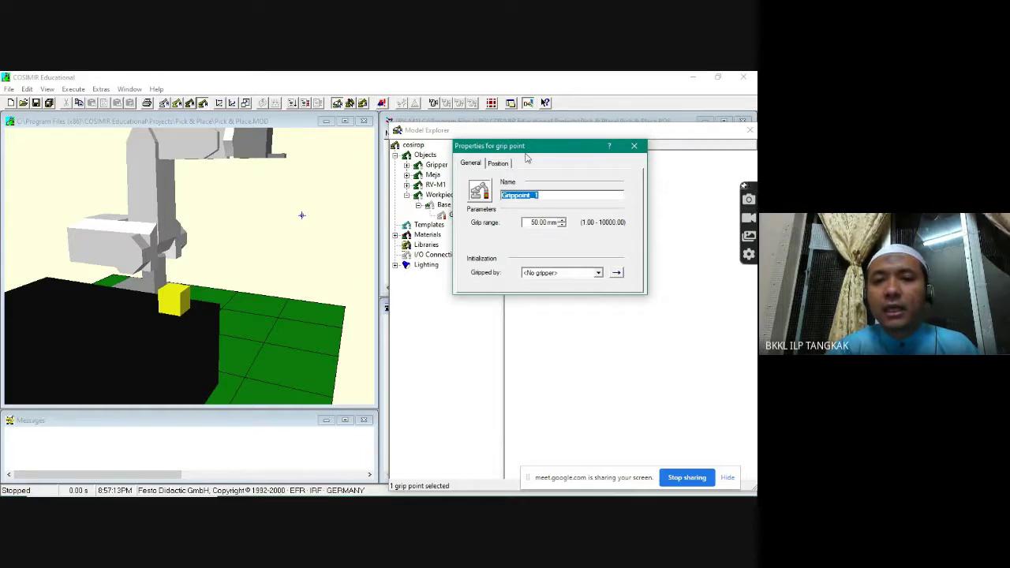
left_click(503, 165)
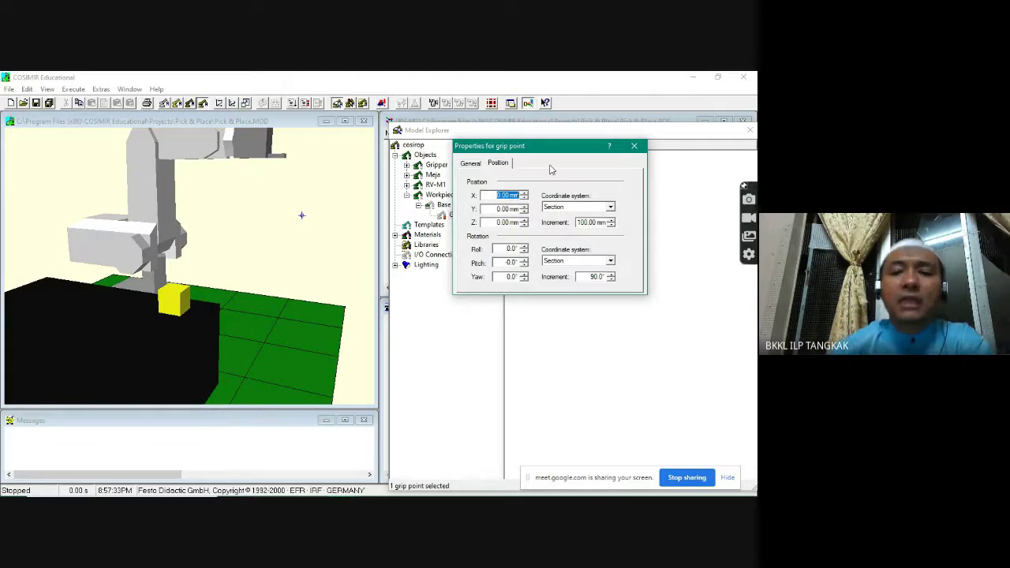
left_click(636, 147)
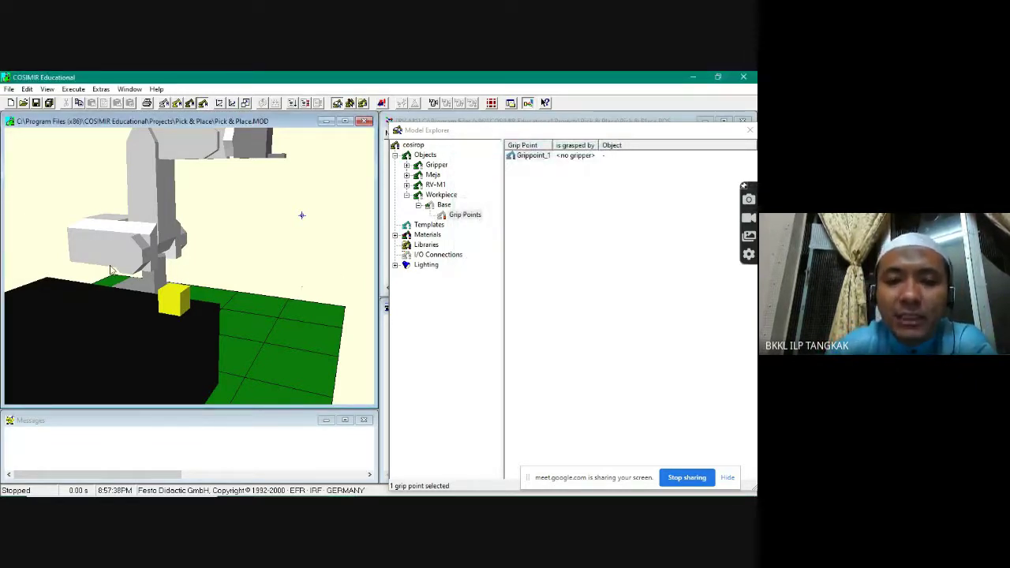
Step: Check the X, Y and Z position values in the properties of Workpiece's Box 1 hull and close them
left_click(445, 206)
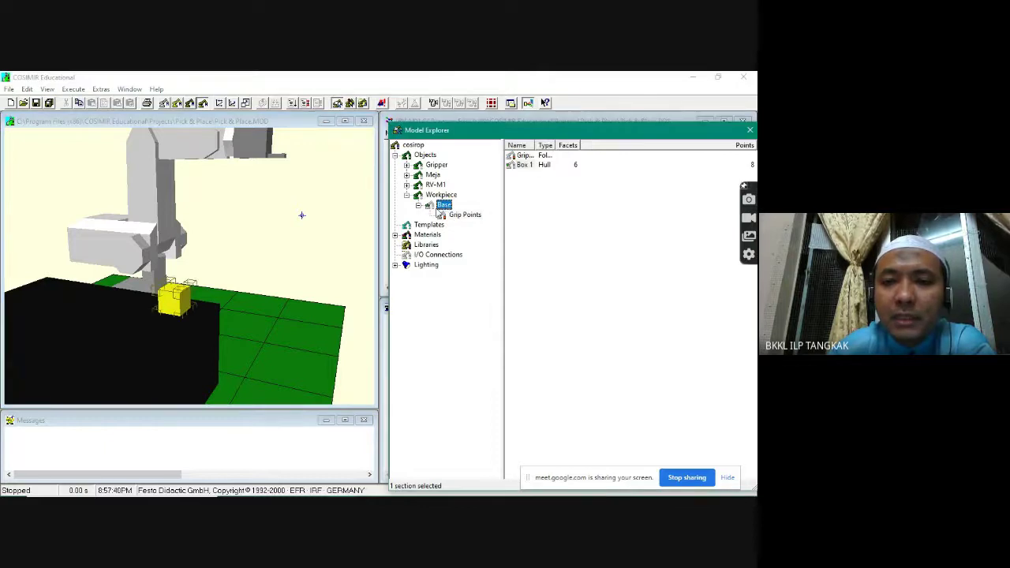
left_click(524, 165)
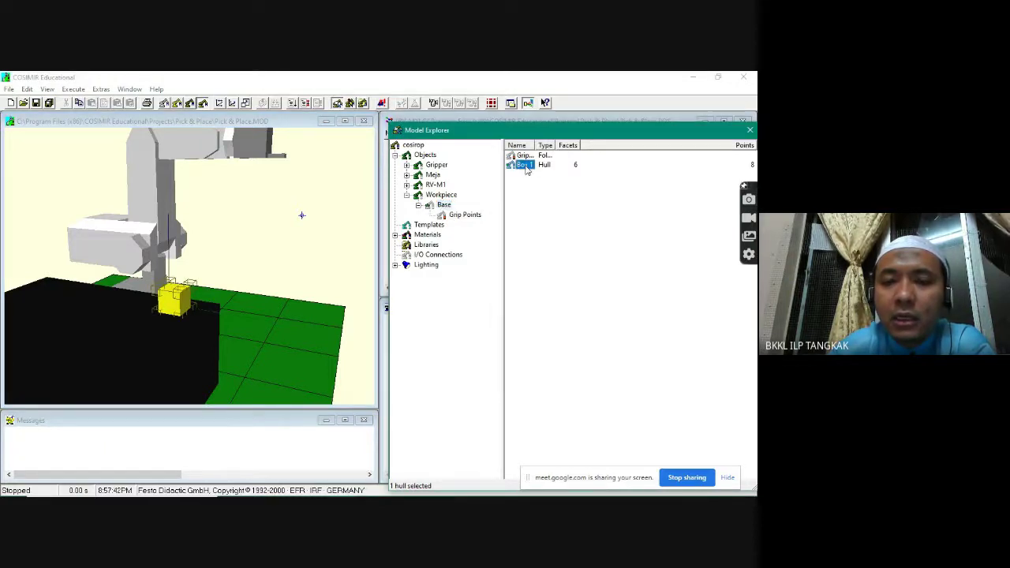
right_click(526, 169)
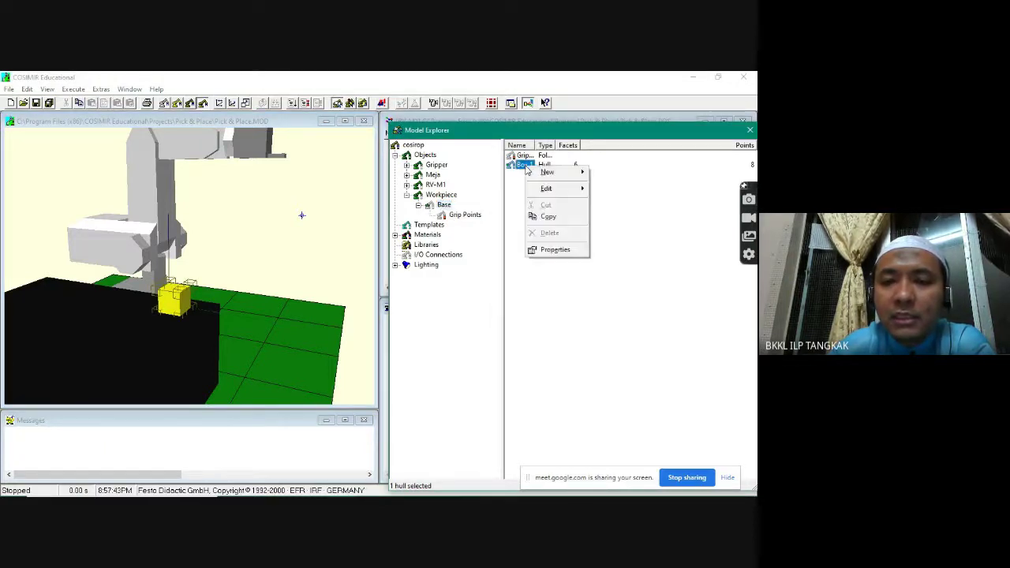
left_click(548, 250)
left_click(493, 208)
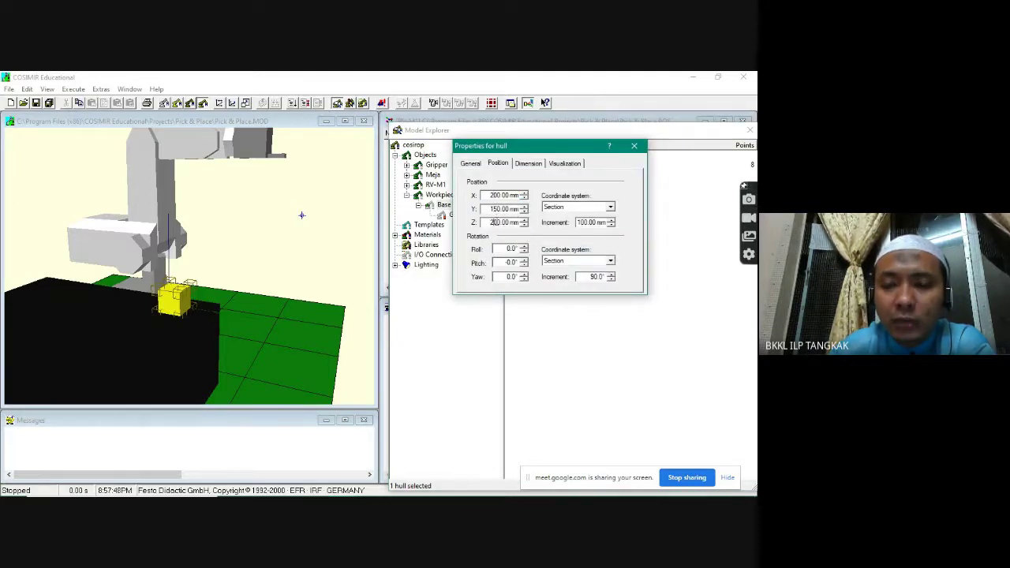
left_click(492, 195)
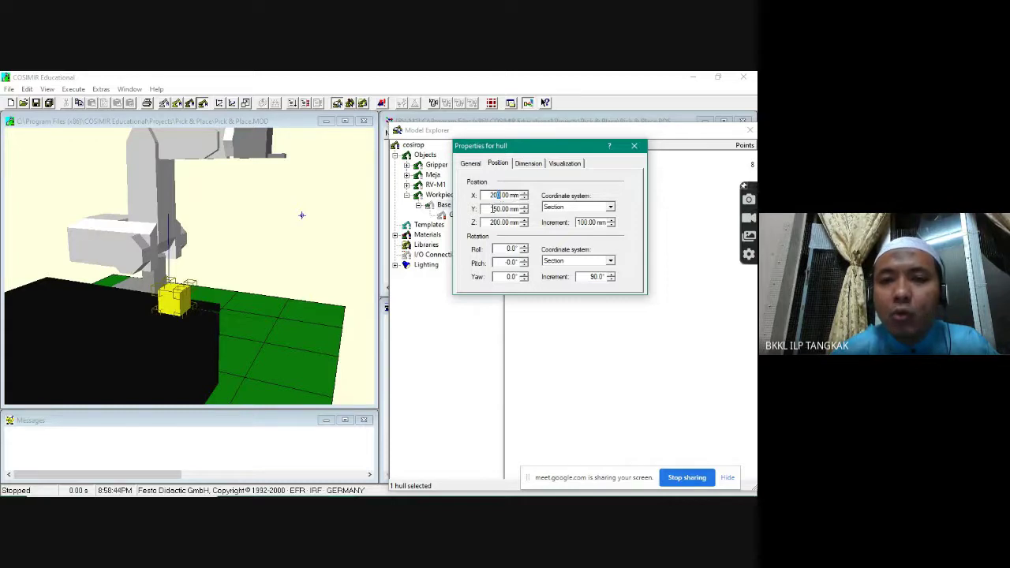
left_click_drag(490, 209, 505, 222)
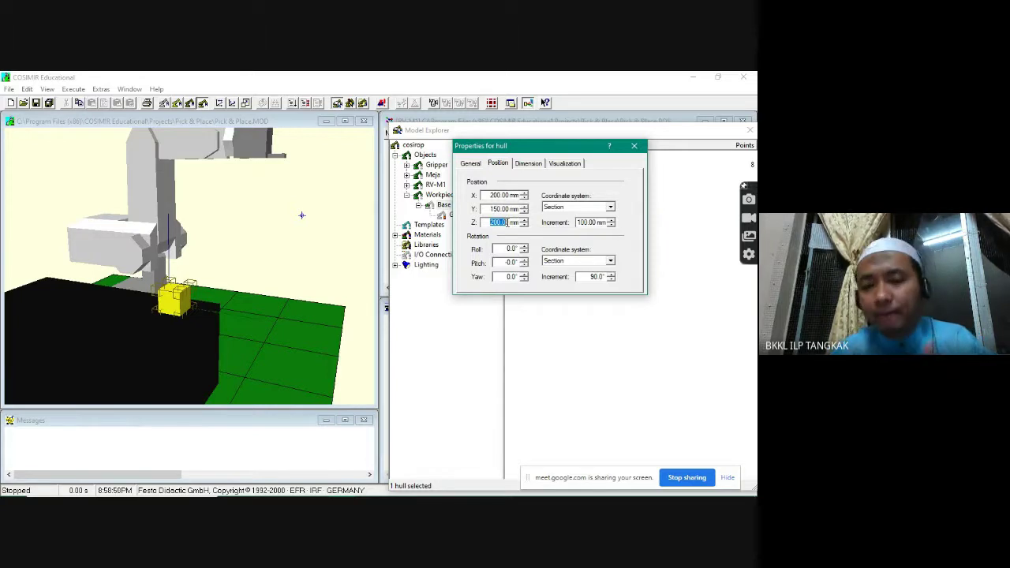
left_click(635, 147)
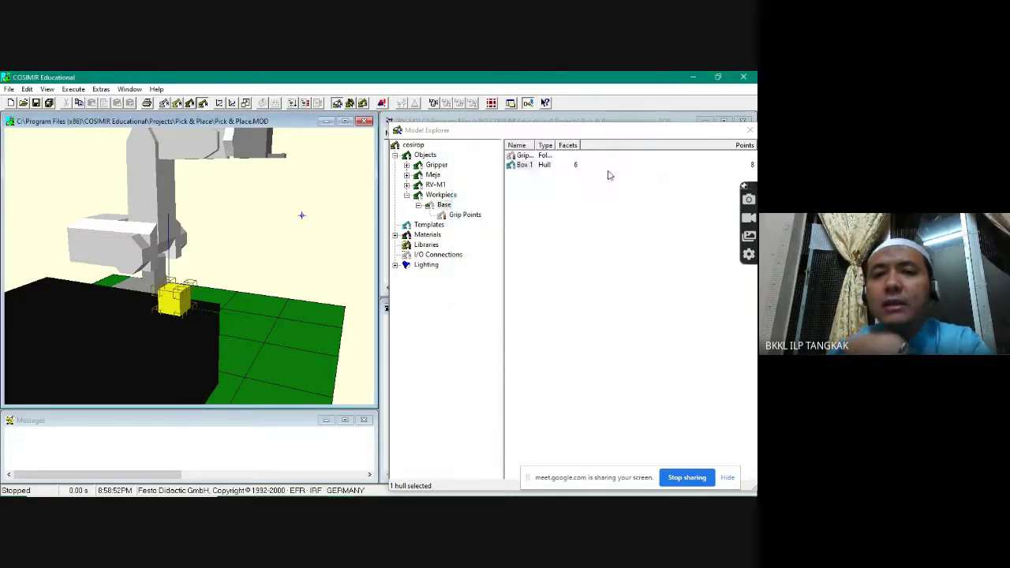
Step: Display the grip points in the Base section of Workpiece
right_click(526, 157)
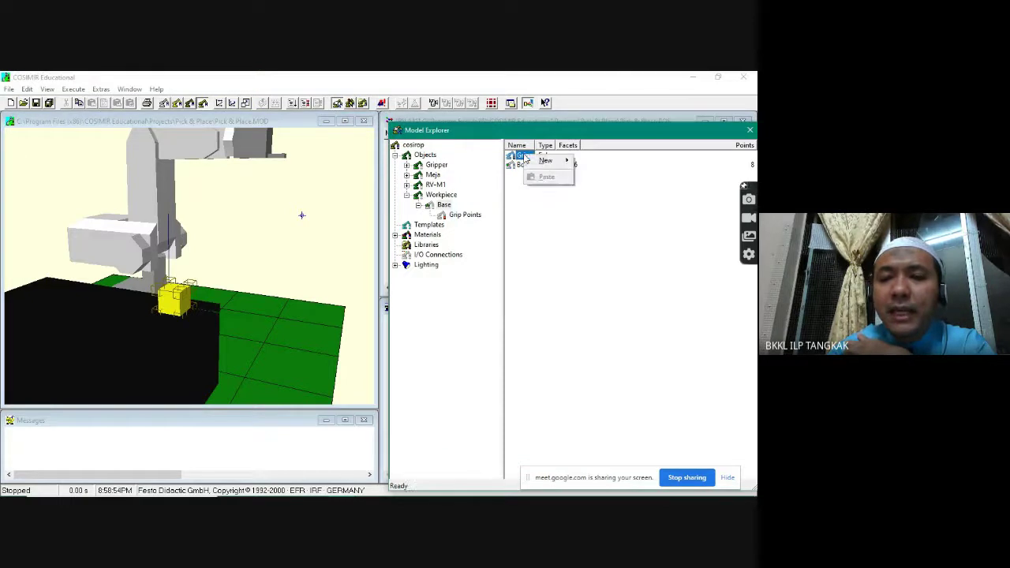
left_click(533, 199)
left_click(465, 215)
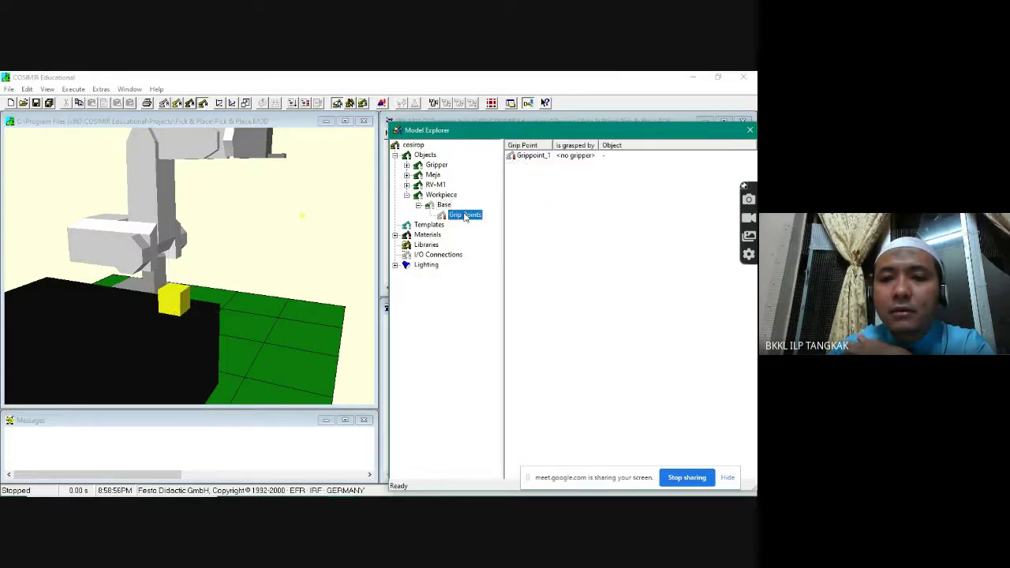
Step: Set the position of the workpiece's Grippoint_1 to X 225, Y 175 and Z 225 mm, and close the Model Explorer
left_click(524, 156)
right_click(526, 156)
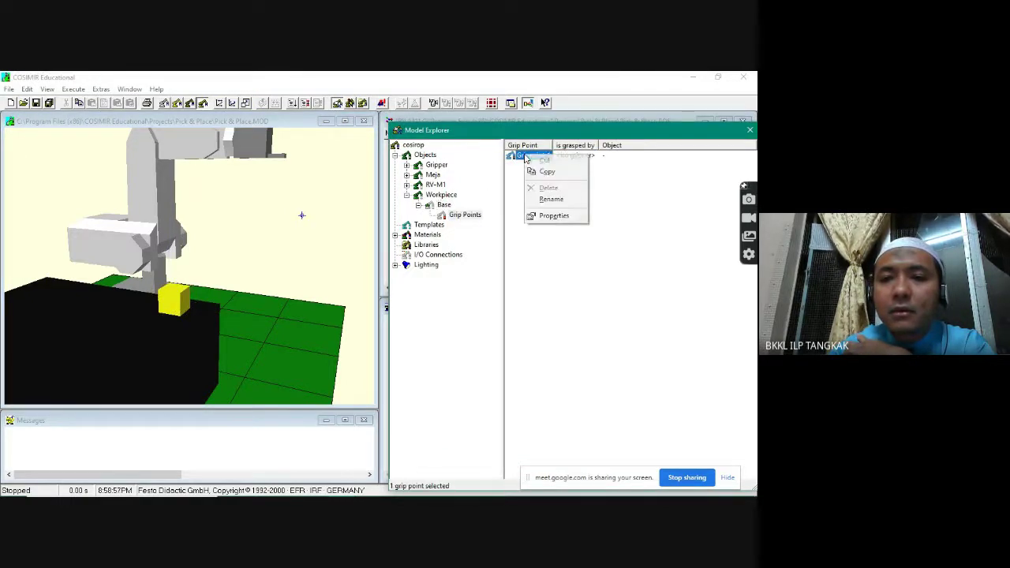
left_click(553, 216)
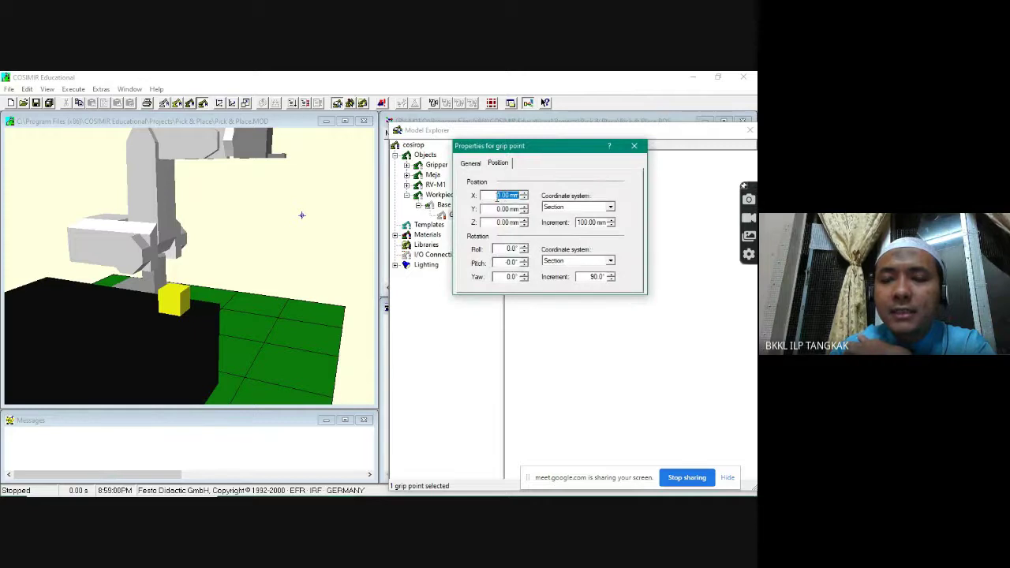
left_click(498, 196)
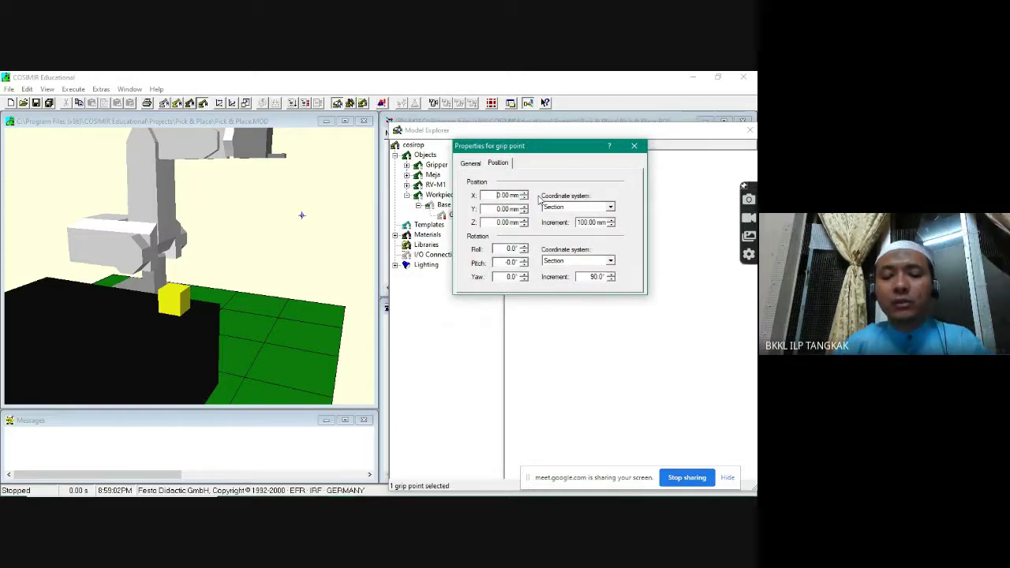
type("100")
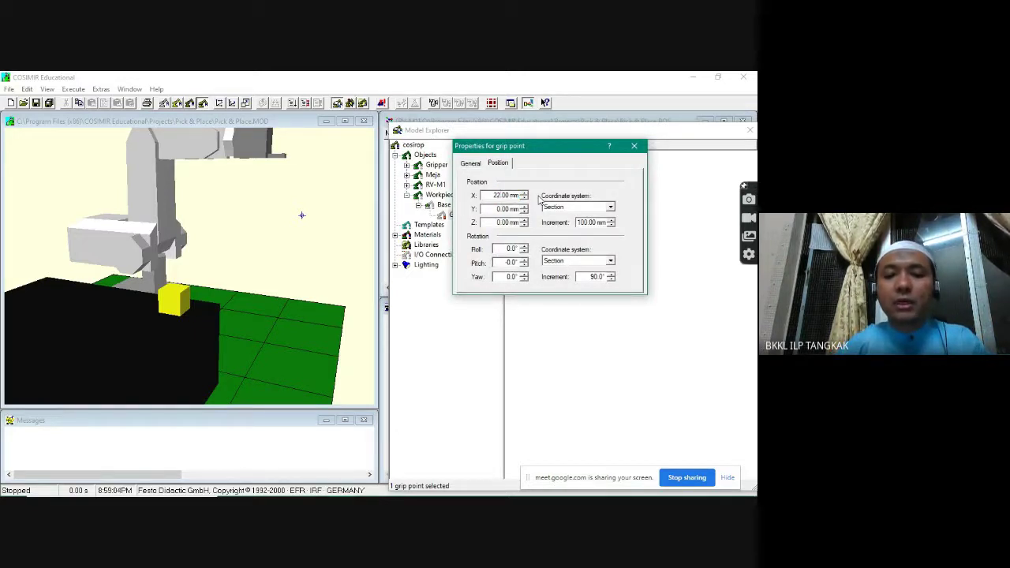
type("5")
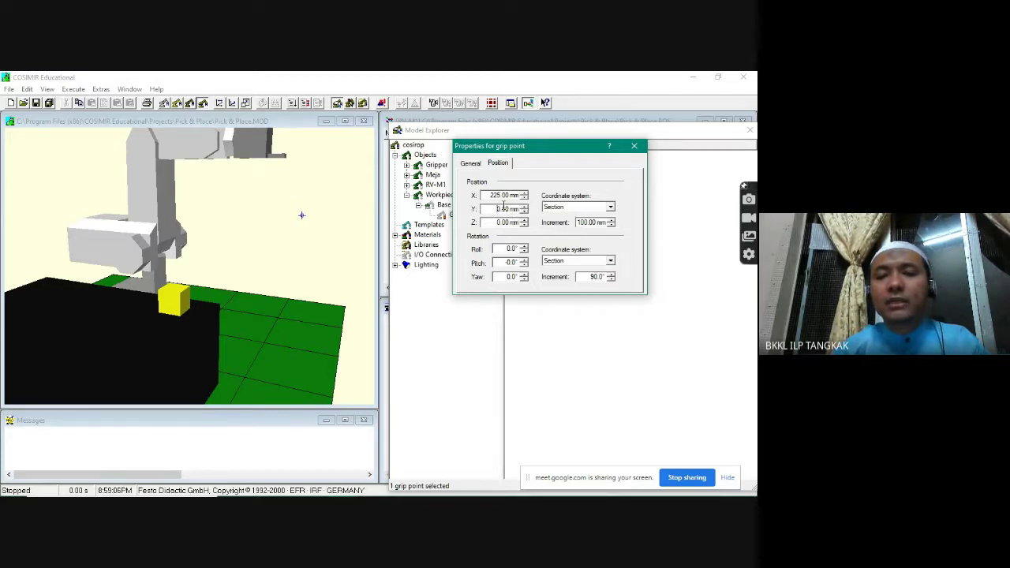
type("175")
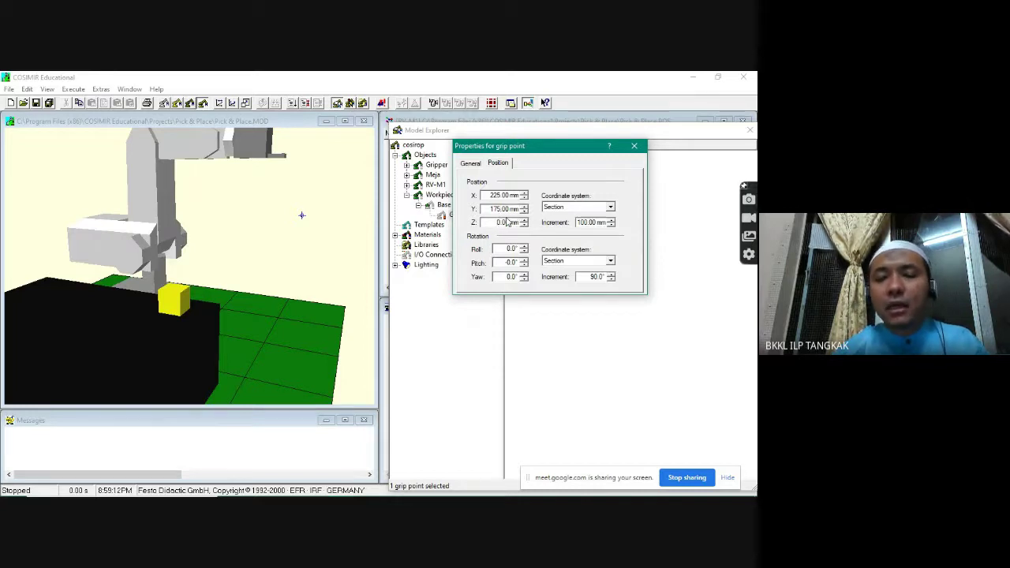
type("225")
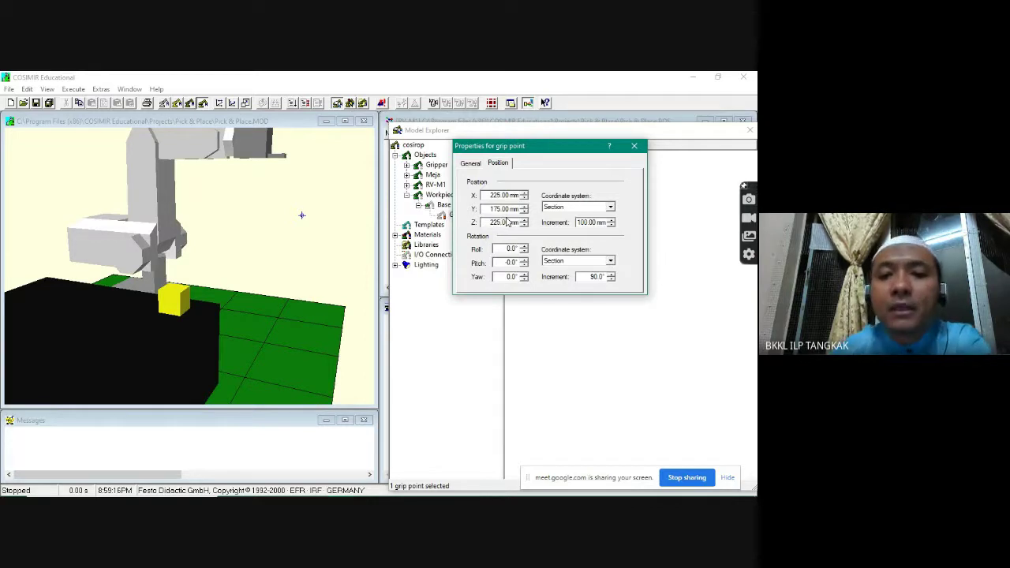
left_click(500, 165)
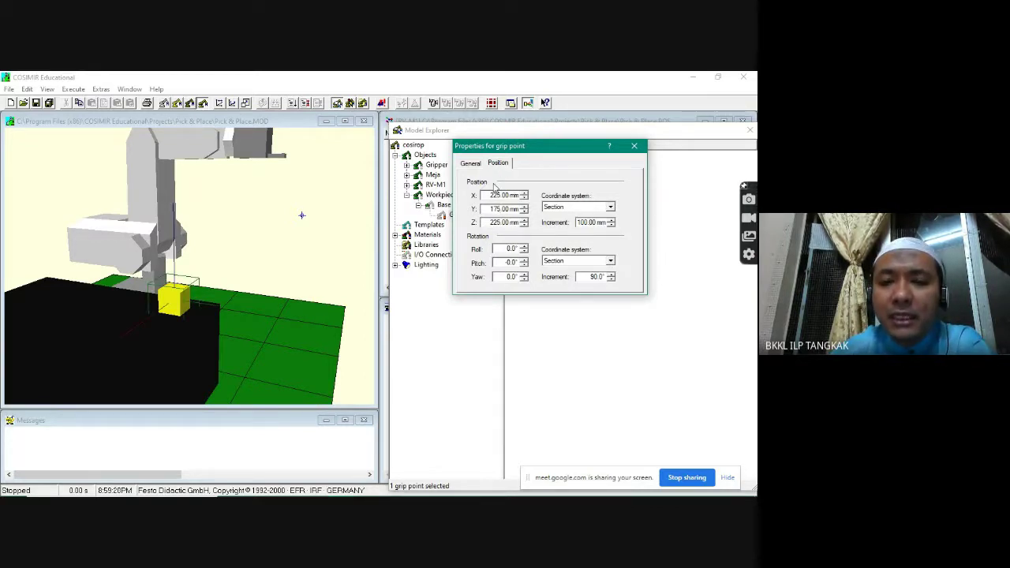
left_click_drag(249, 296, 275, 226)
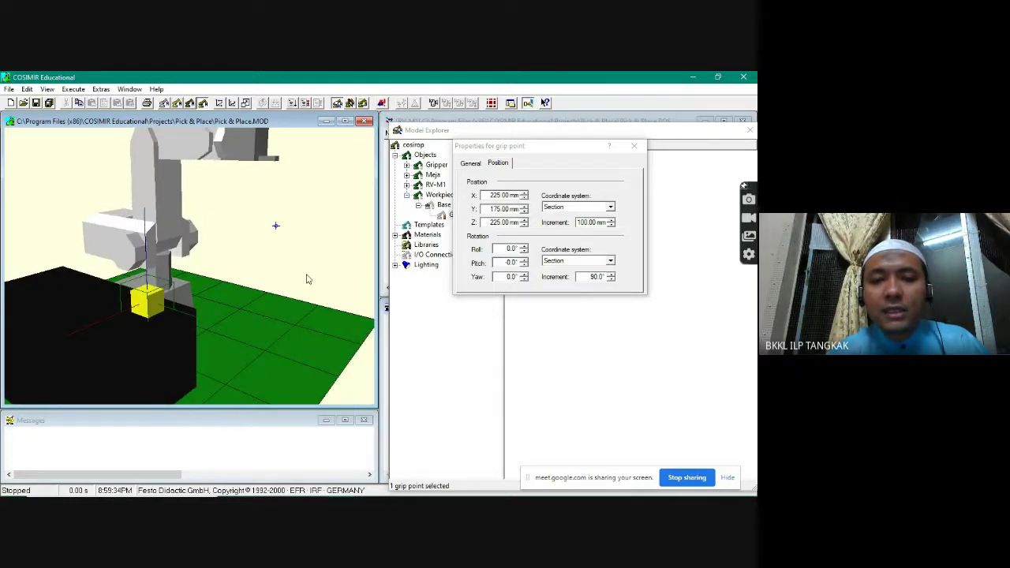
left_click(635, 146)
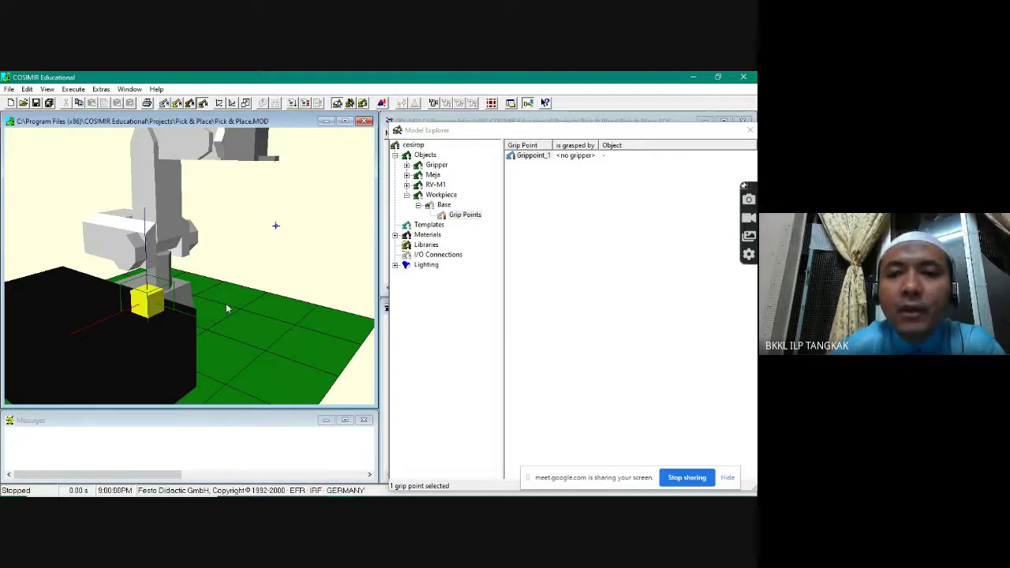
left_click_drag(600, 131, 418, 133)
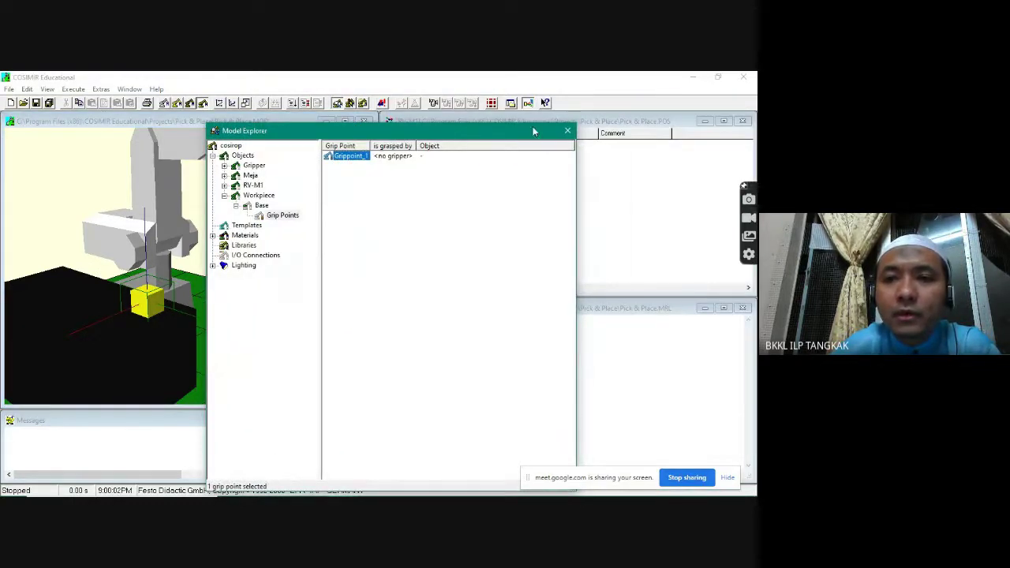
left_click(567, 131)
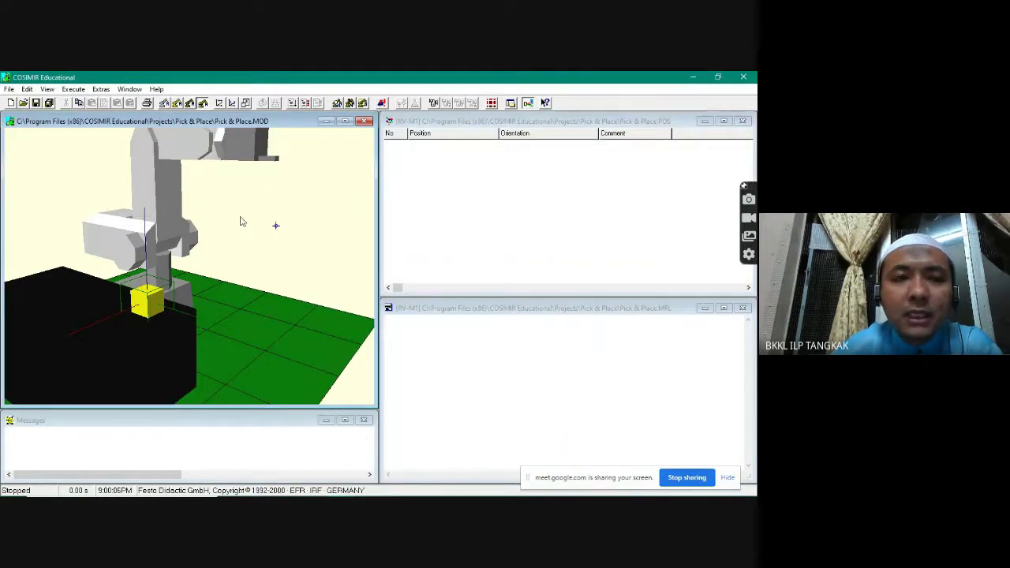
Step: Open Teach-In for the RV-M1 and place its Jog Operation window clear of the 3D model view
left_click(73, 89)
left_click(76, 89)
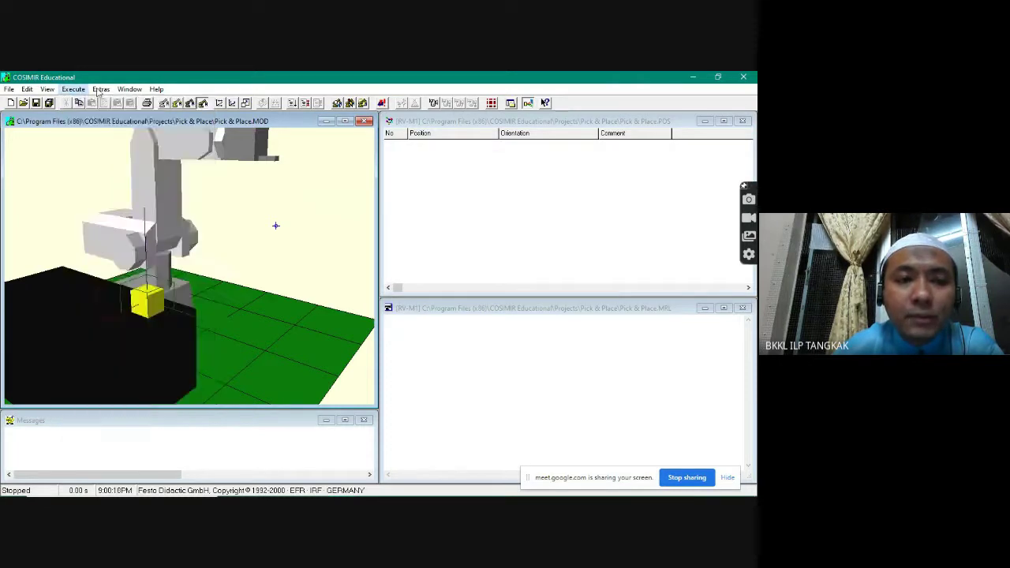
left_click(102, 89)
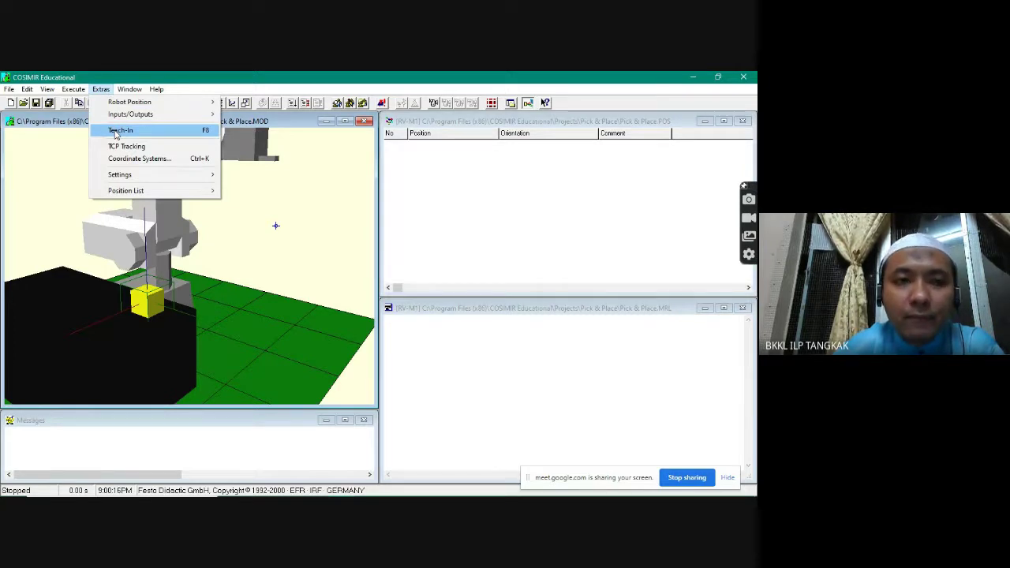
left_click(102, 88)
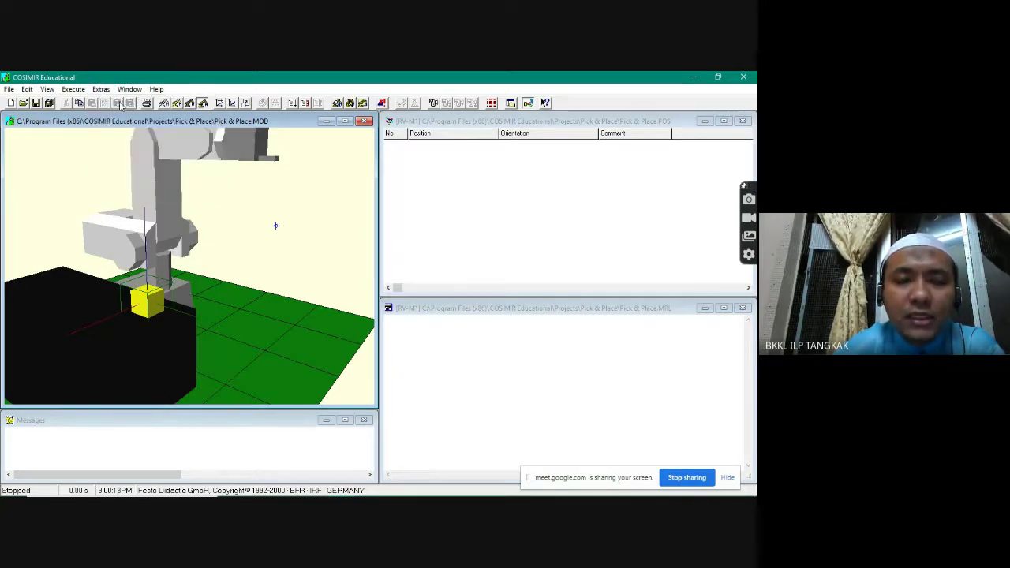
left_click(101, 89)
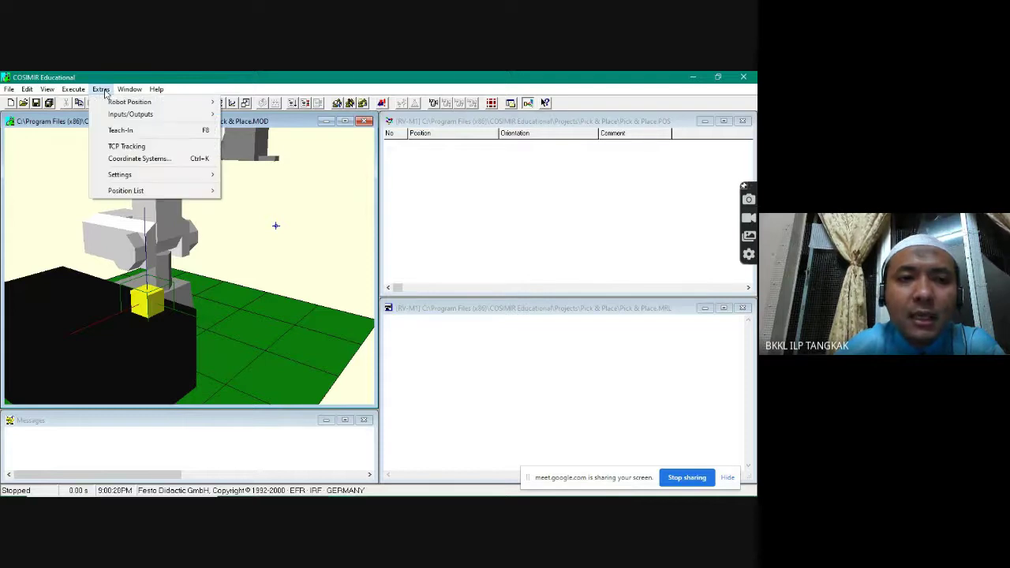
left_click(118, 132)
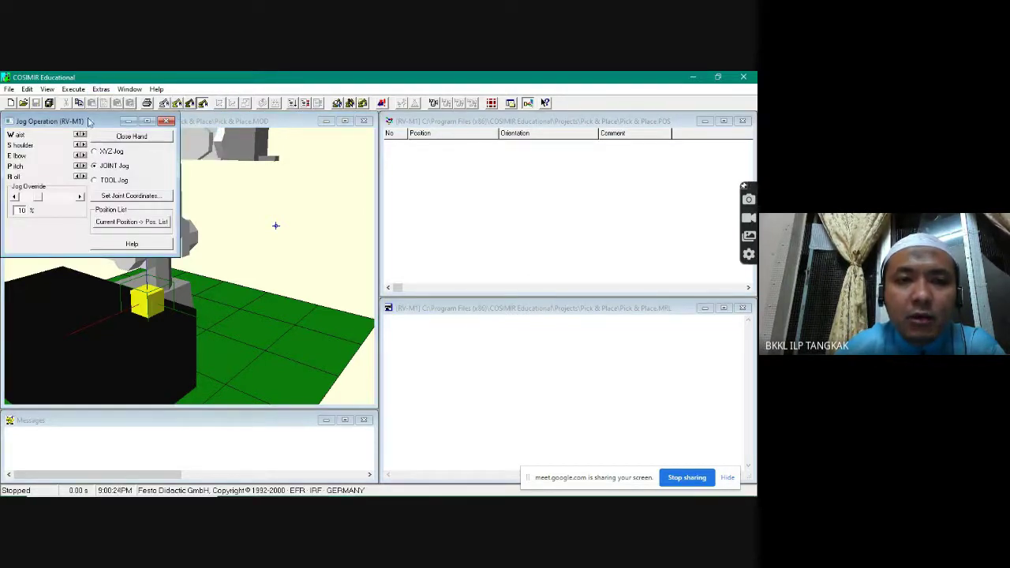
left_click_drag(91, 117, 98, 116)
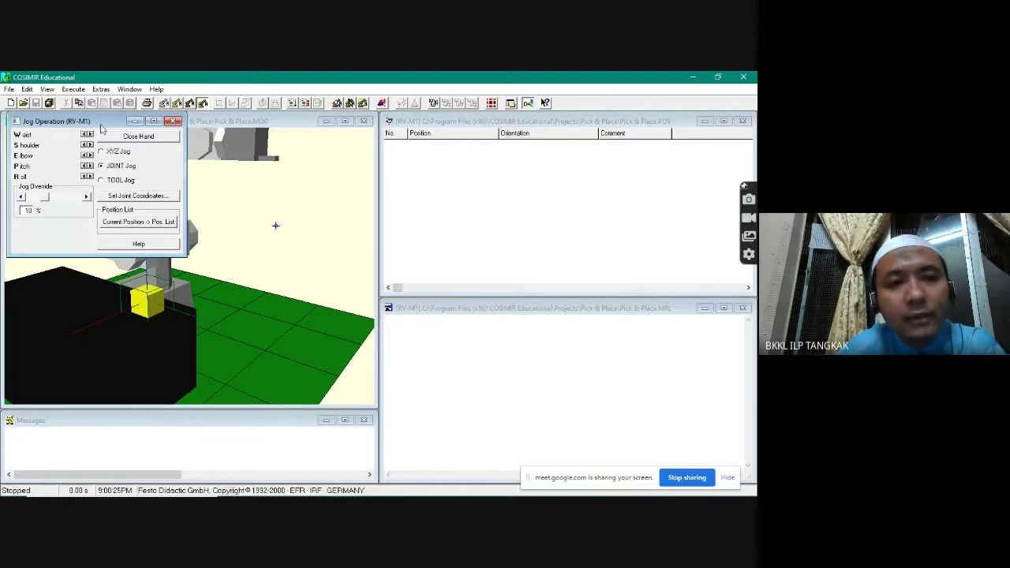
left_click_drag(101, 125, 280, 136)
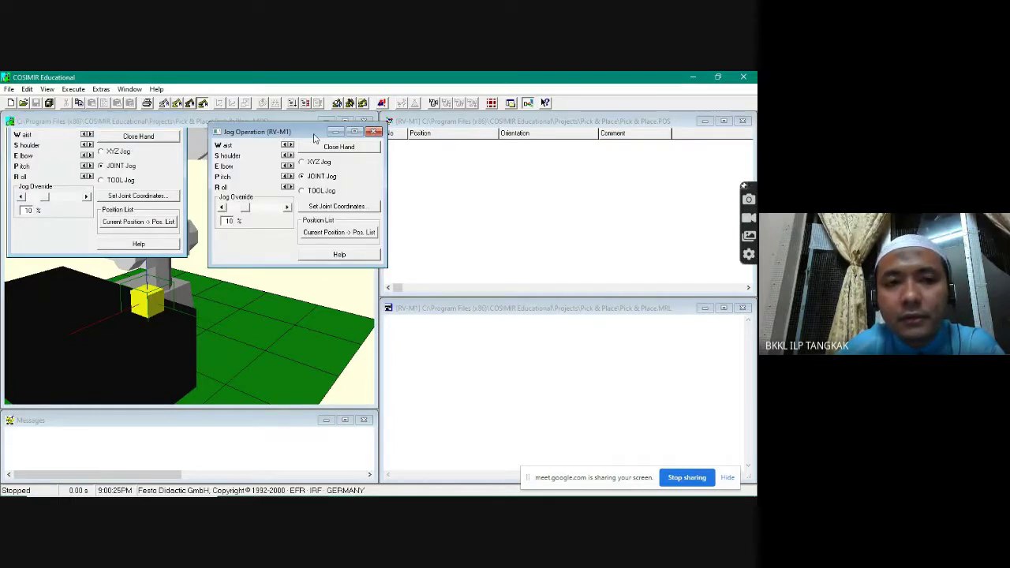
left_click_drag(530, 176, 530, 176)
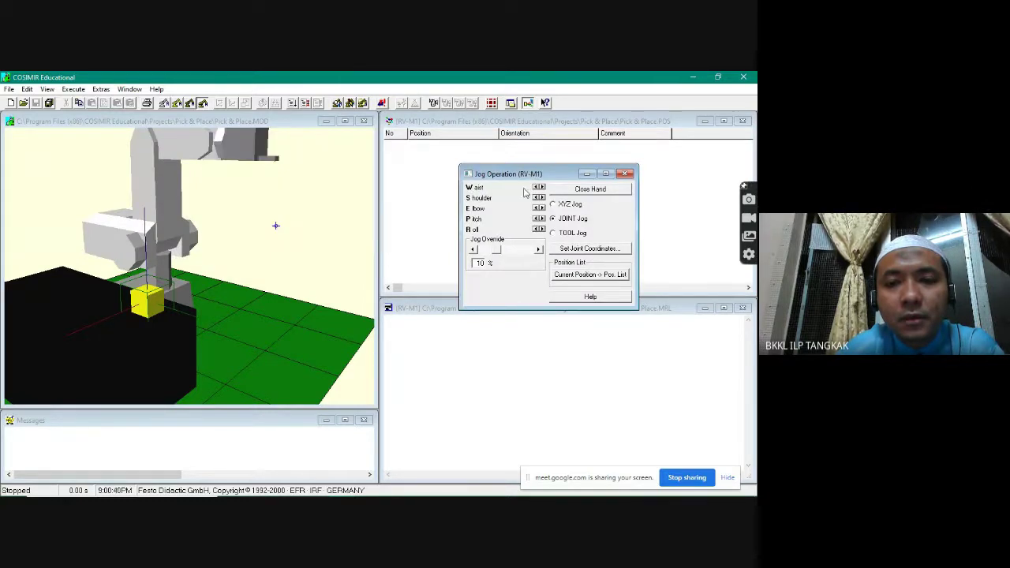
left_click_drag(544, 176, 507, 169)
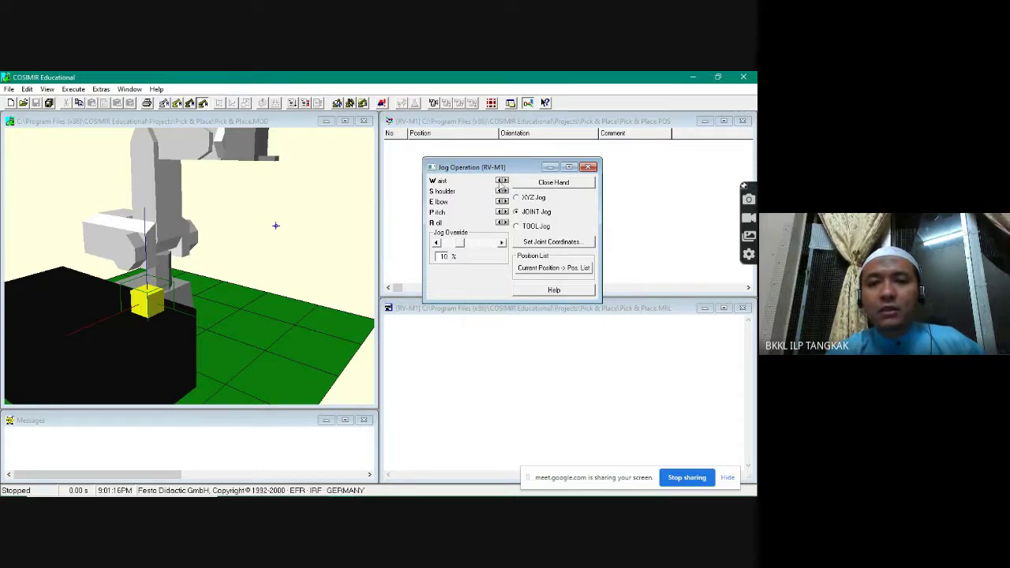
Step: Jog the robot's waist joint, raising the jog override to 30 % to rotate it faster
left_click(504, 180)
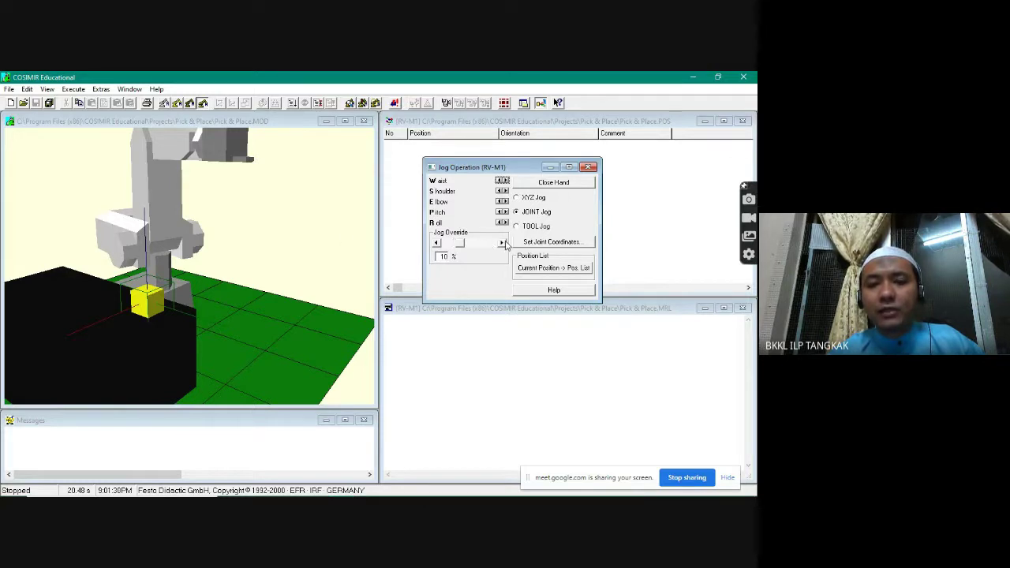
left_click(502, 243)
left_click(503, 243)
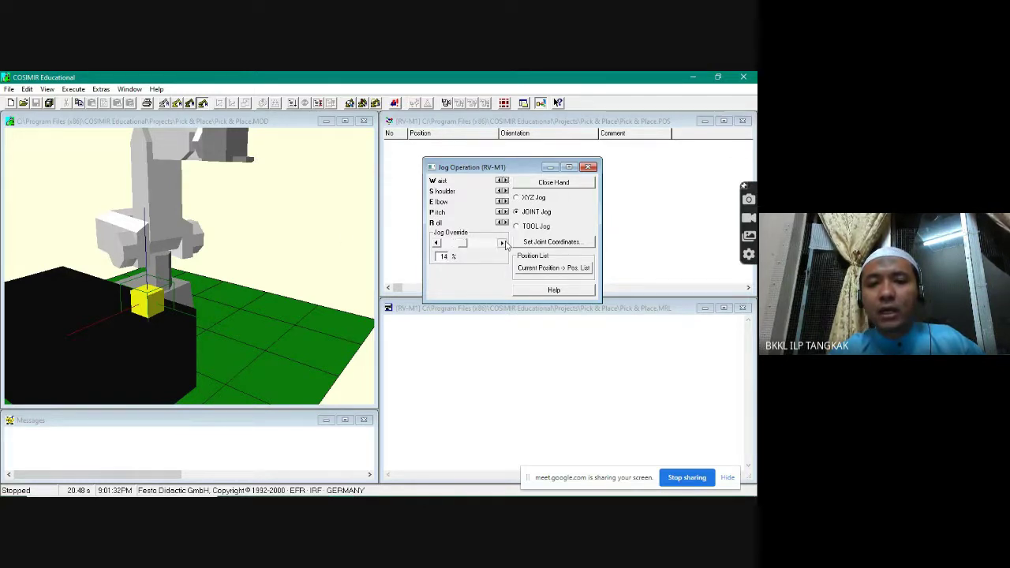
left_click(502, 243)
left_click(502, 243)
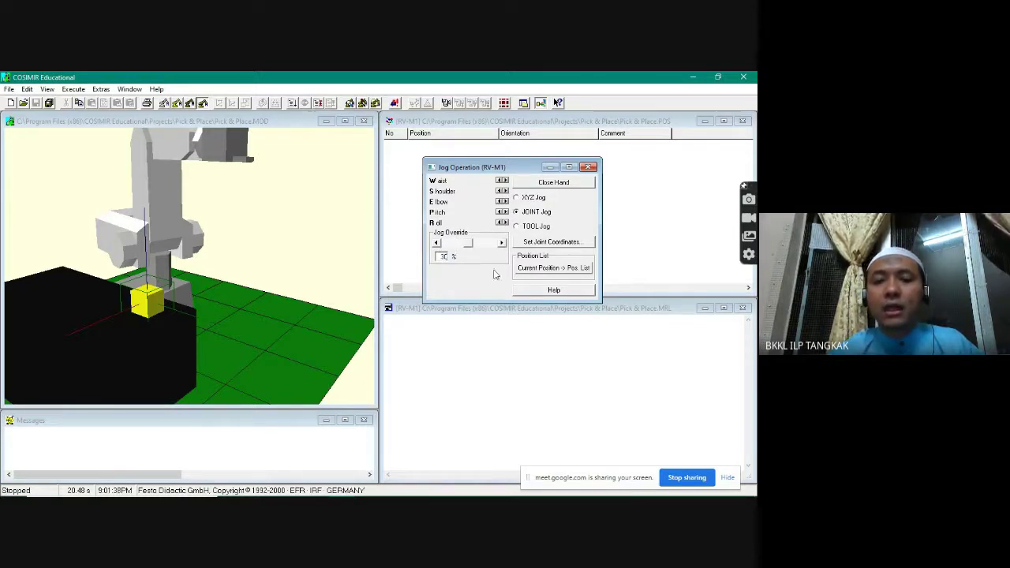
left_click(505, 181)
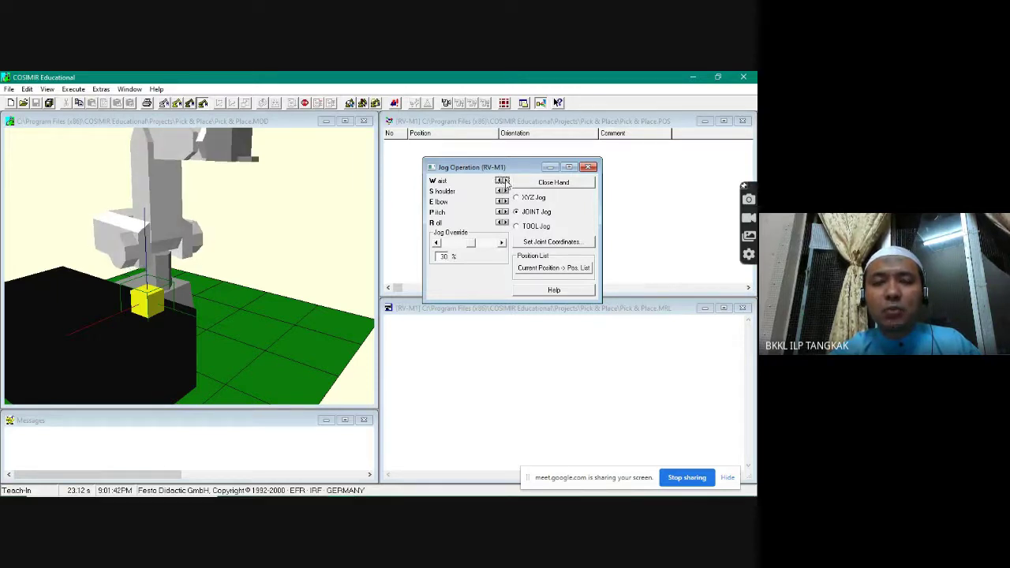
Step: Set the jog override to 60 % and rotate the waist joint back and forth in joint mode
left_click_drag(440, 258, 449, 254)
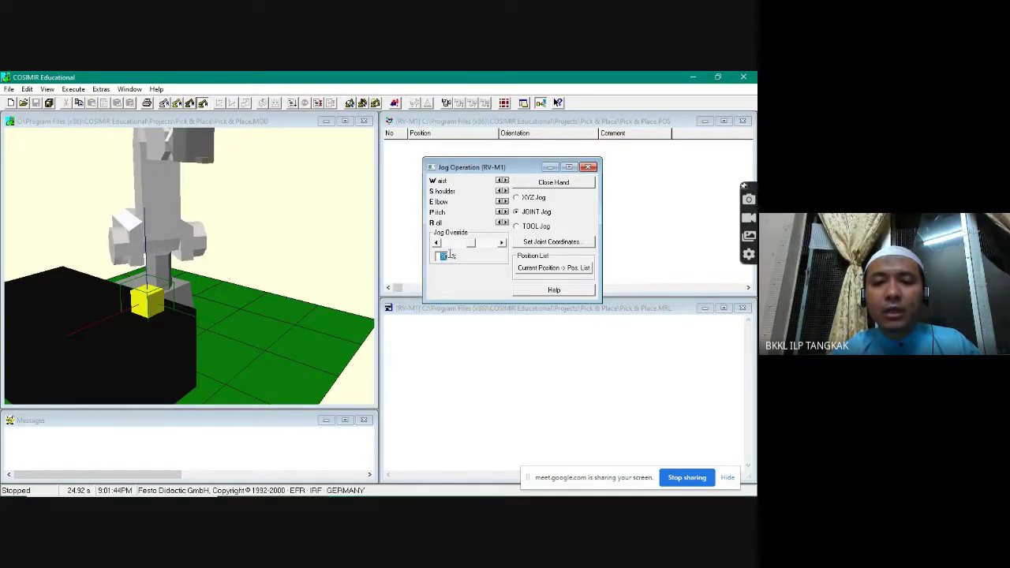
type("60")
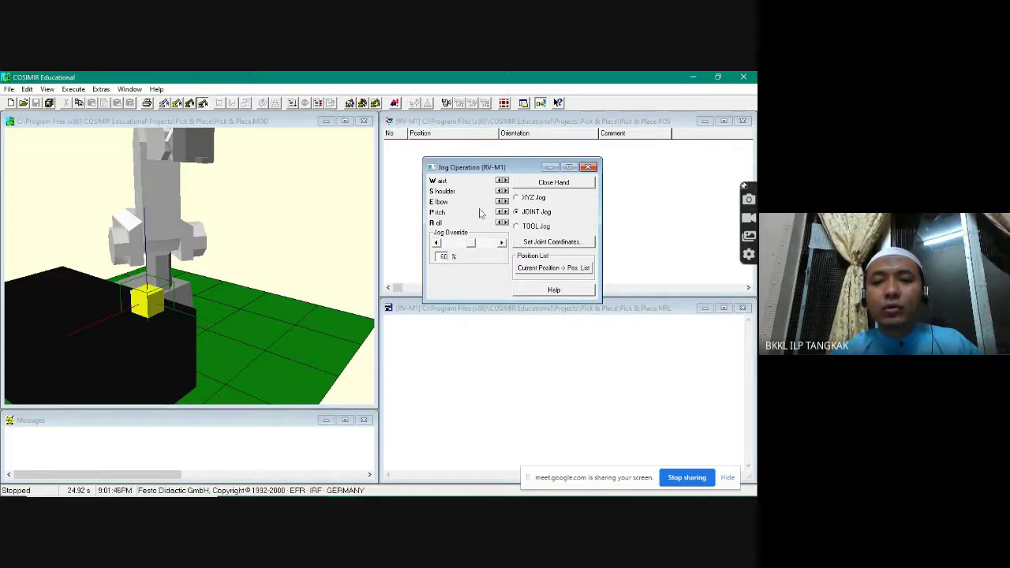
left_click(505, 181)
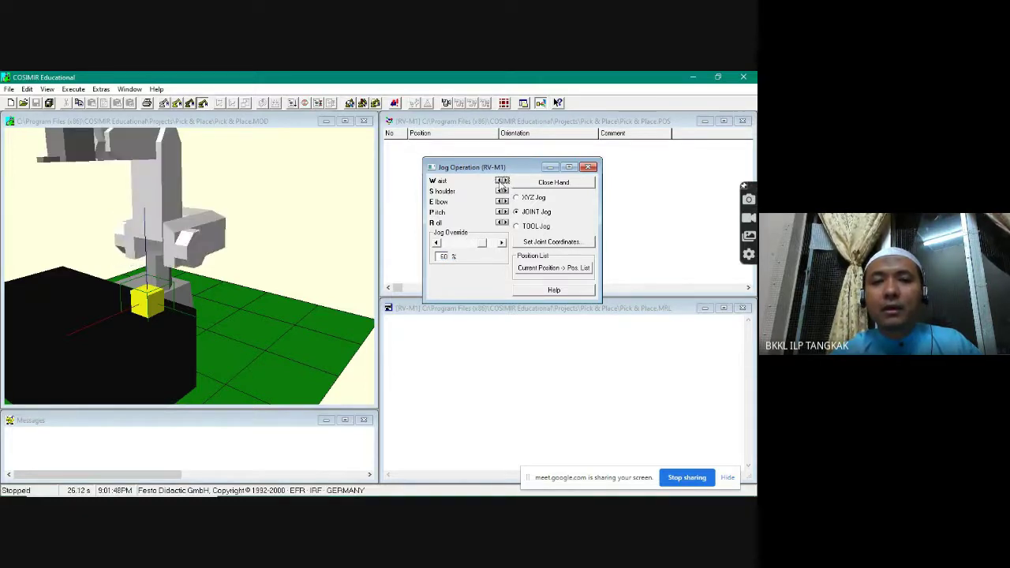
left_click(506, 181)
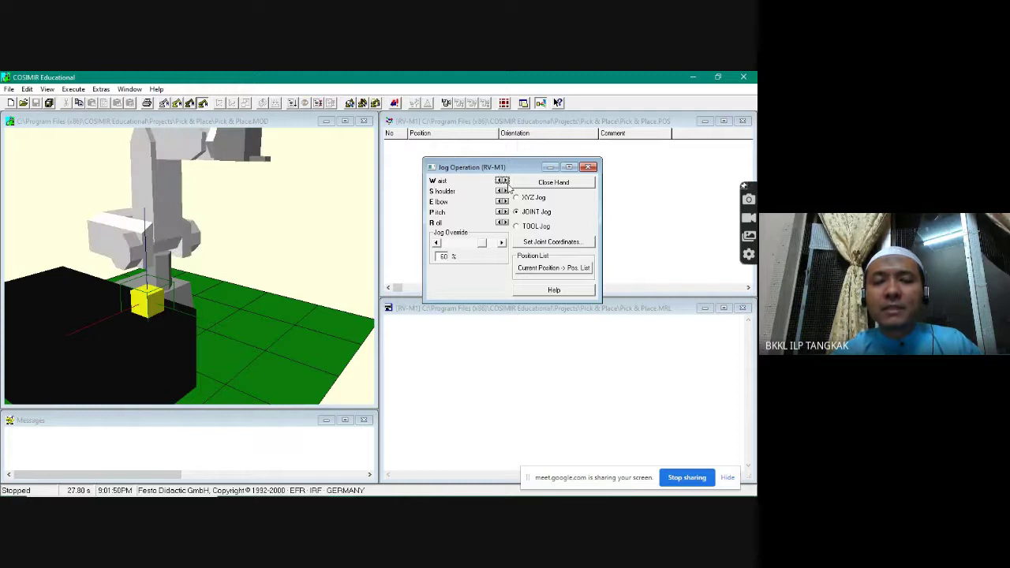
left_click(506, 181)
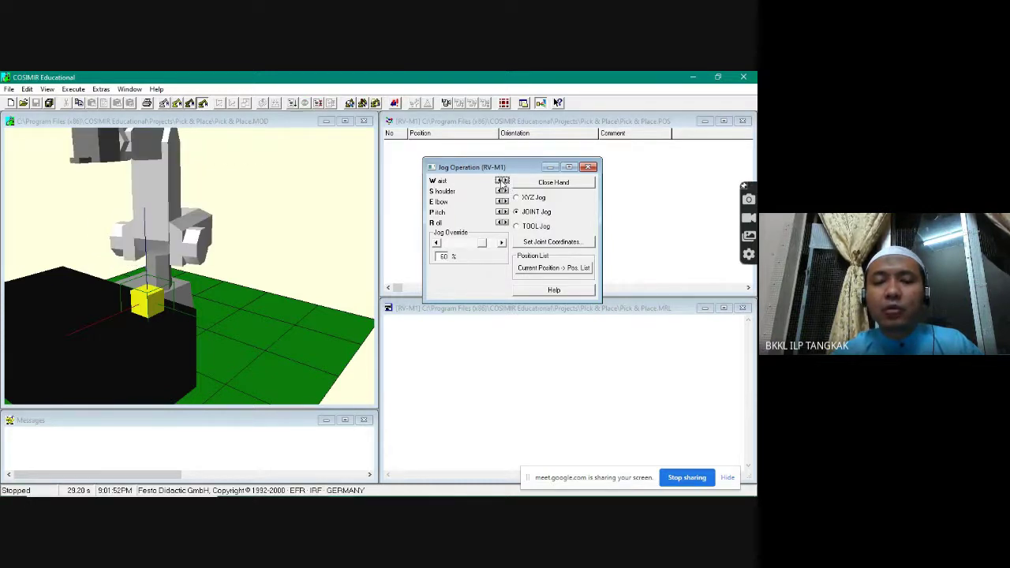
left_click(501, 182)
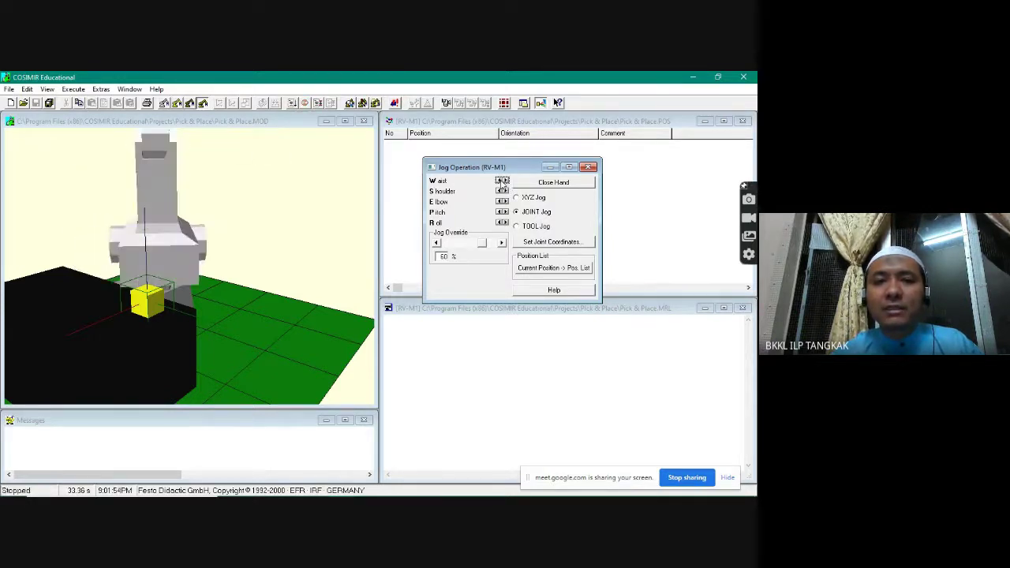
Step: Jog the waist joint to its travel limit in each direction, dismissing the stop messages
left_click(502, 182)
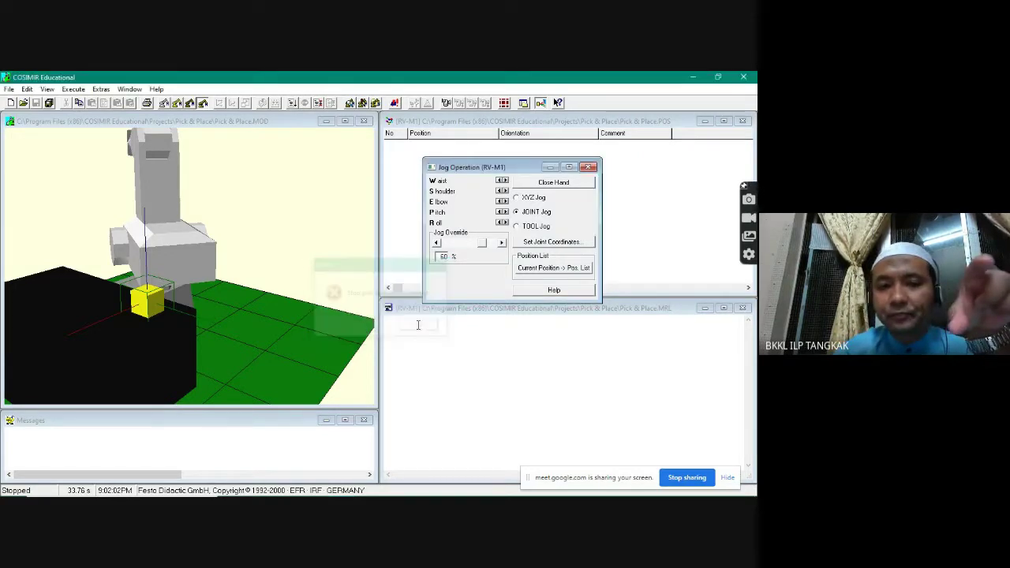
left_click(420, 327)
left_click(505, 182)
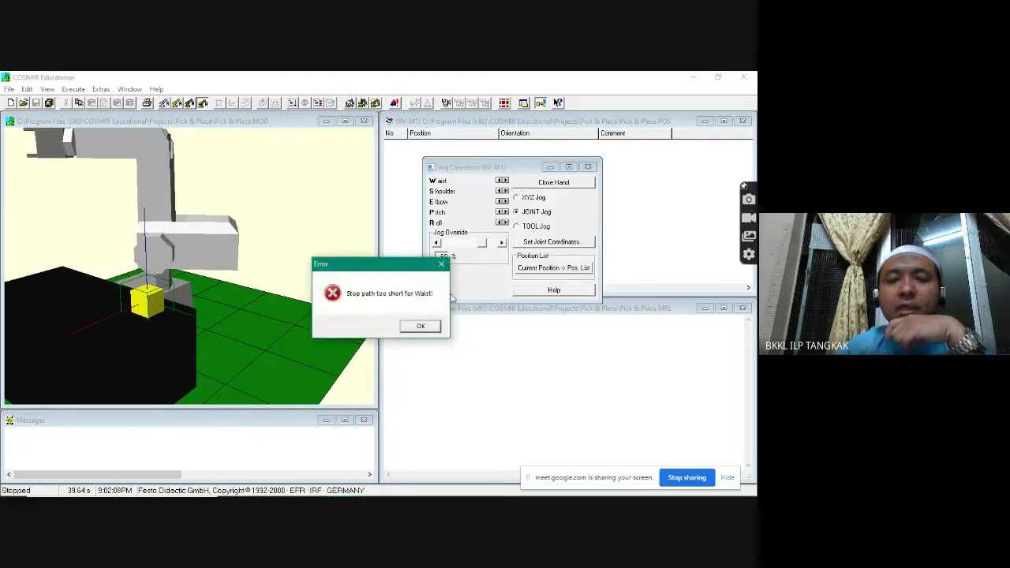
left_click(421, 326)
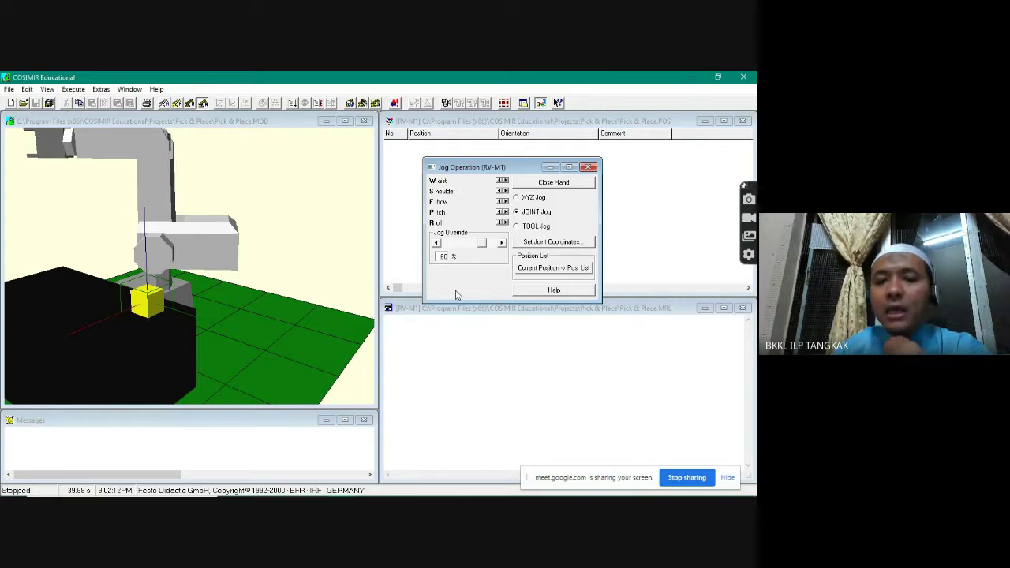
Step: Jog the shoulder joint back and forth, driving it to its travel limit and dismissing the stop messages
left_click(505, 191)
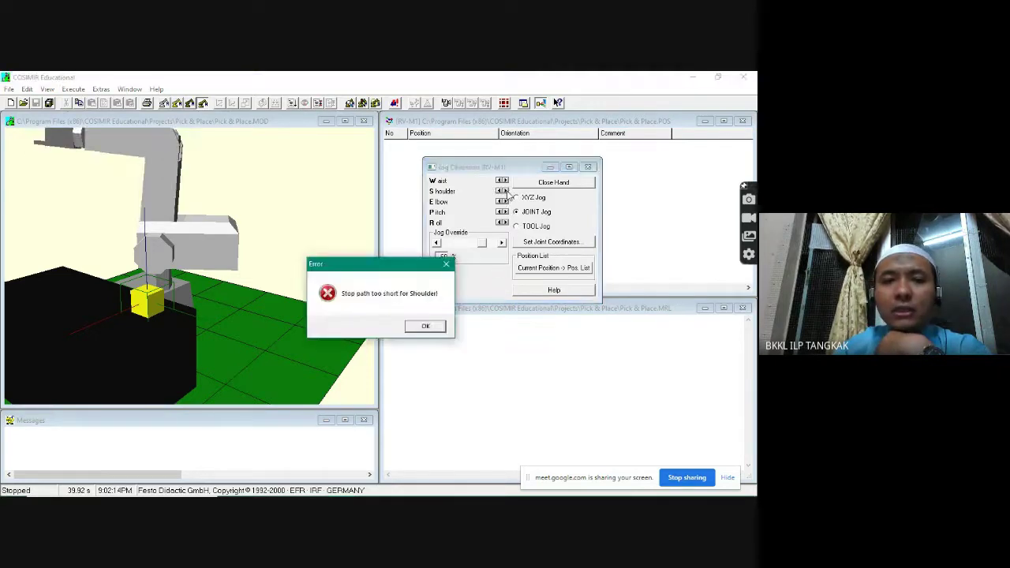
left_click(426, 327)
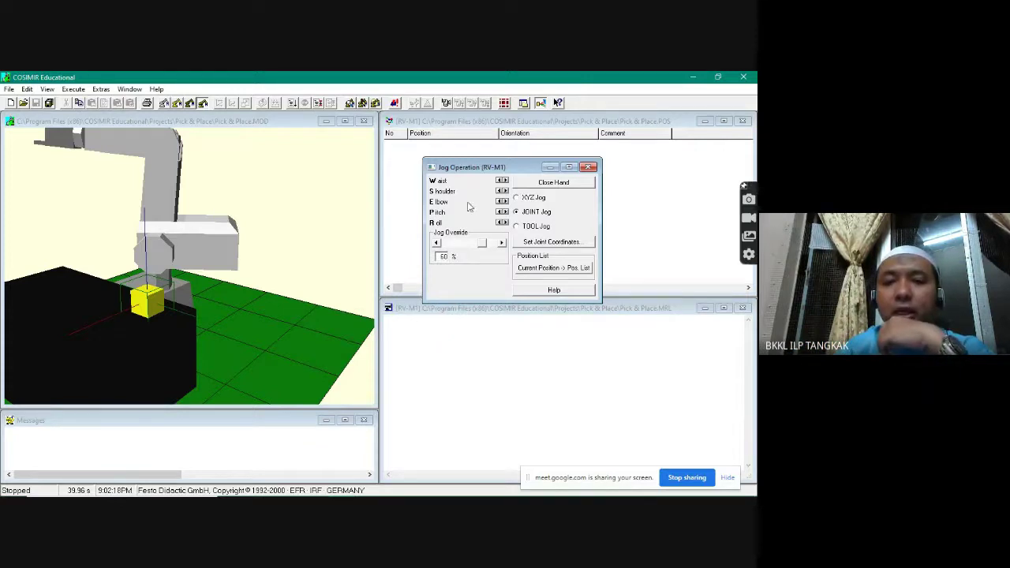
left_click(503, 192)
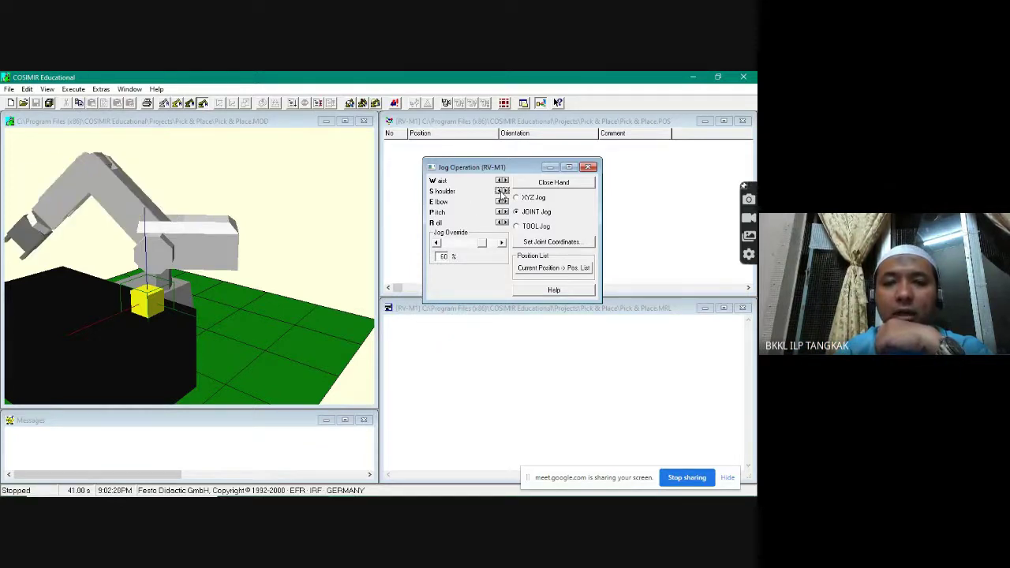
left_click(505, 191)
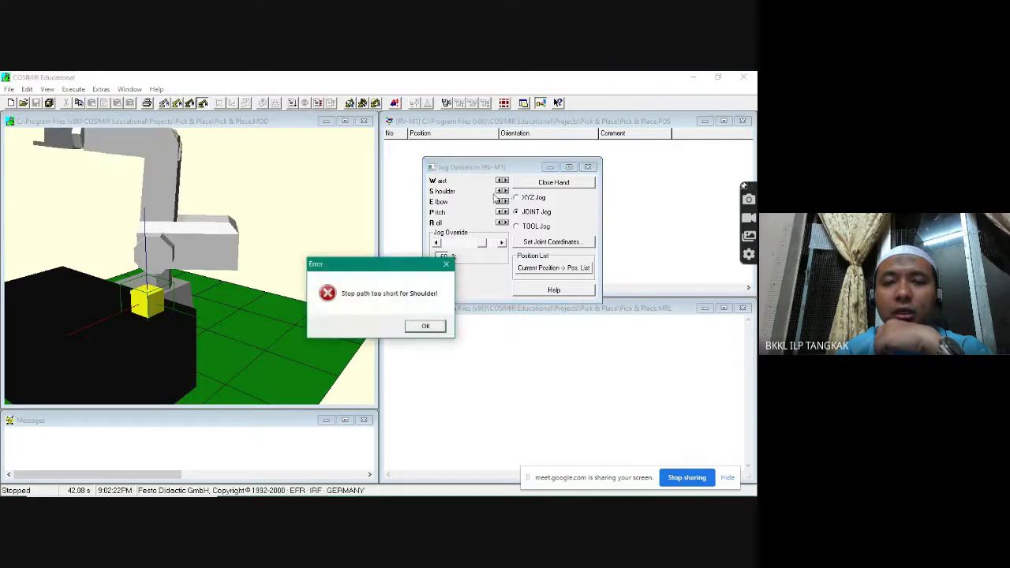
left_click(430, 325)
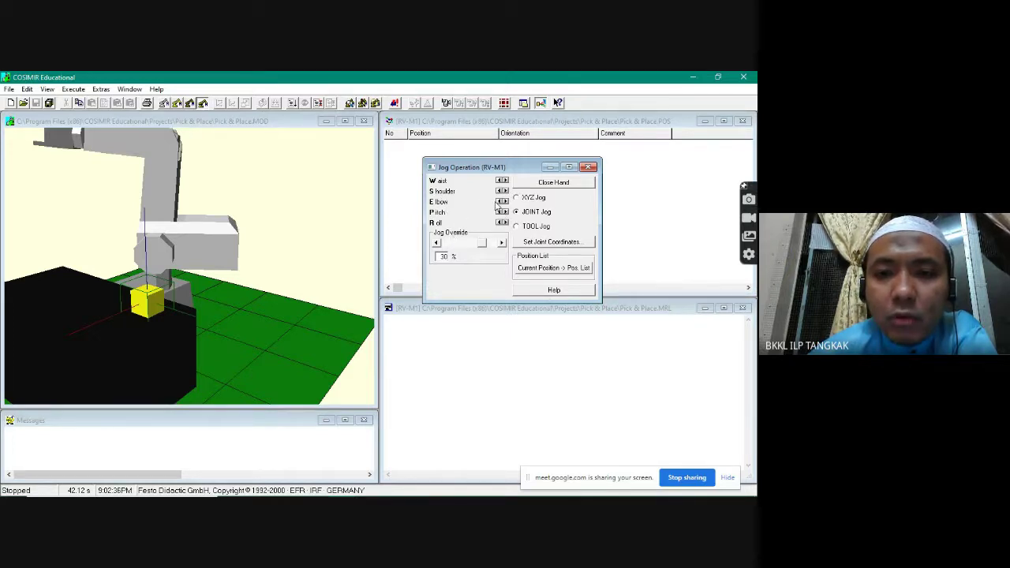
Step: Jog the elbow, shoulder, waist, pitch and roll joints at 30 % override to turn the arm toward the yellow workpiece
left_click_drag(502, 203, 499, 193)
left_click(506, 192)
left_click(506, 192)
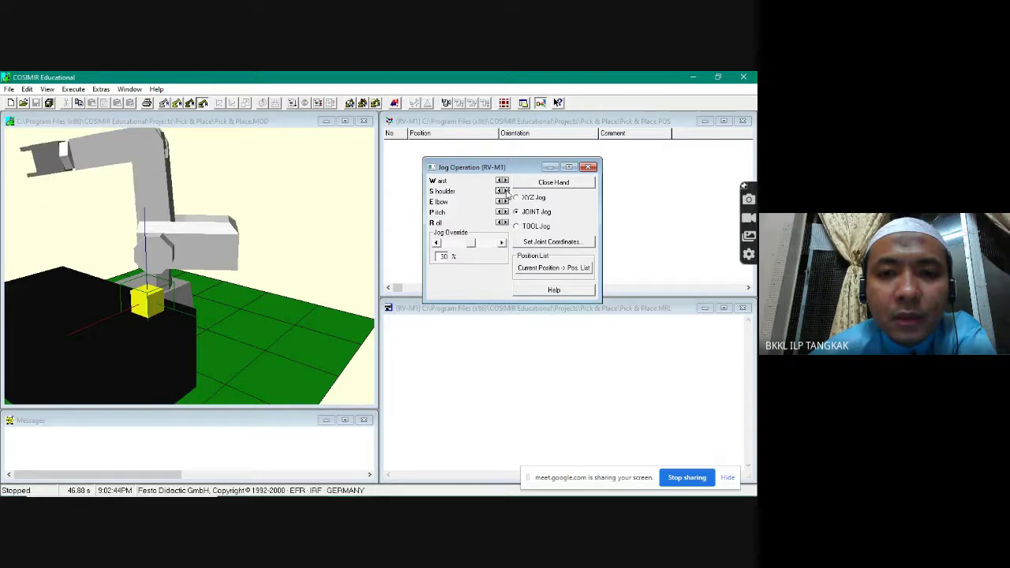
left_click_drag(499, 182, 499, 182)
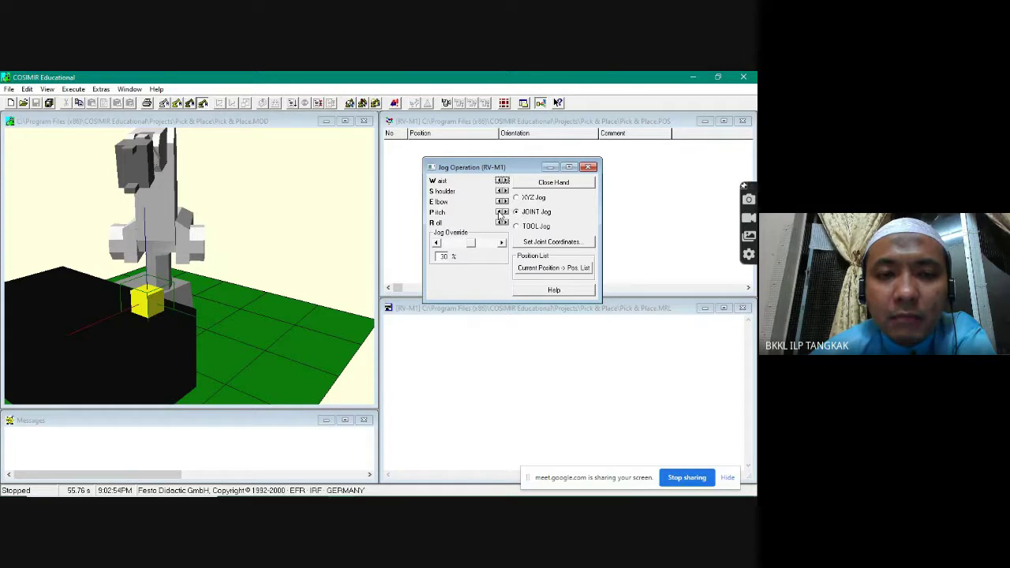
left_click_drag(499, 213, 503, 226)
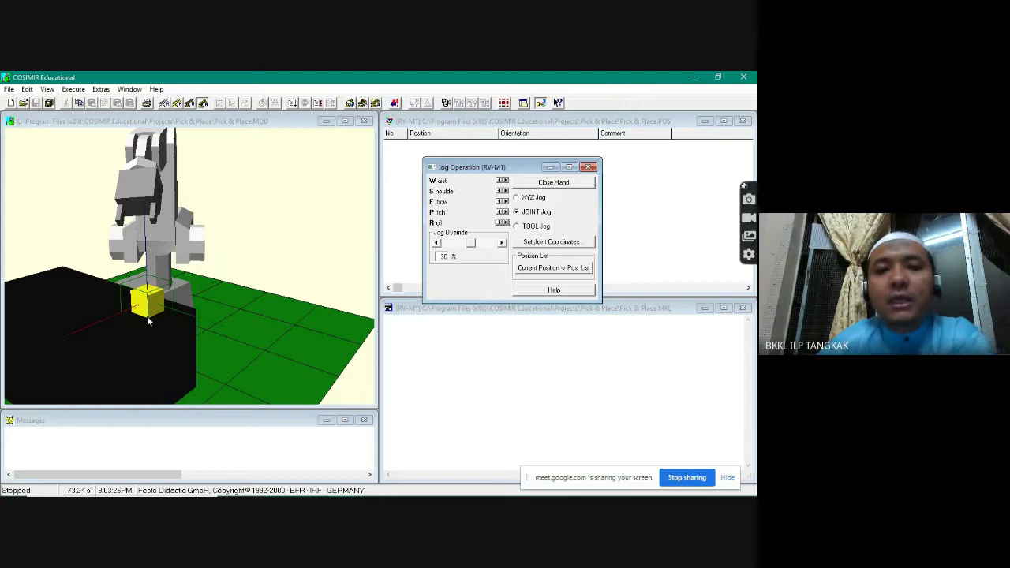
Step: Jog the shoulder, elbow, pitch and roll joints until the gripper points straight down on the workpiece's side
left_click_drag(150, 307, 331, 276)
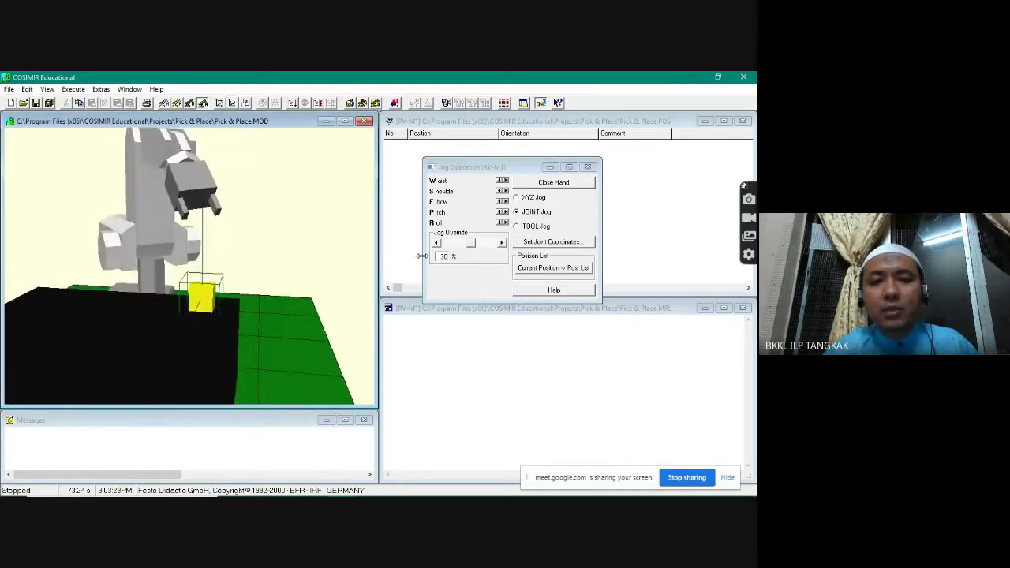
left_click(505, 192)
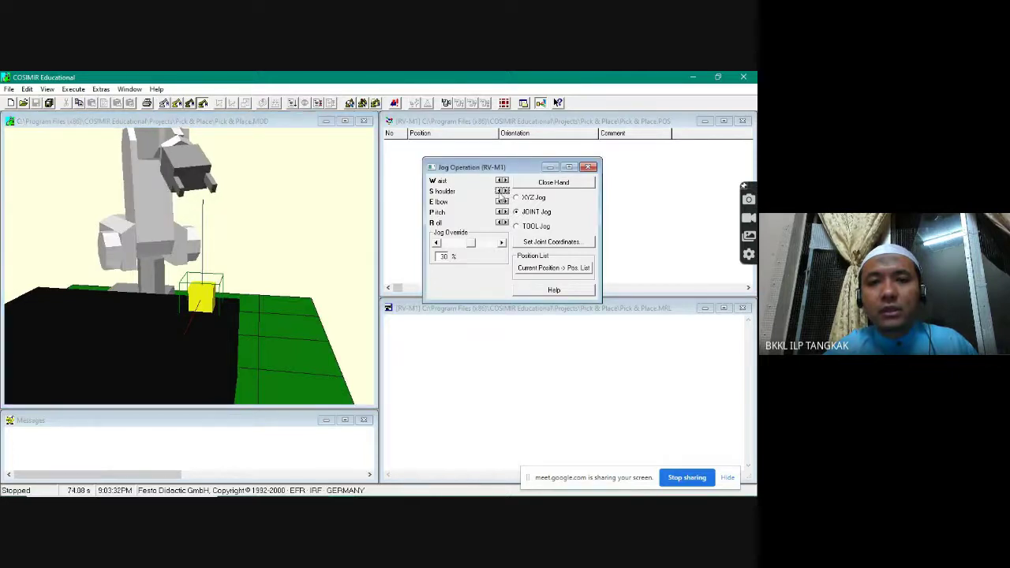
left_click(502, 202)
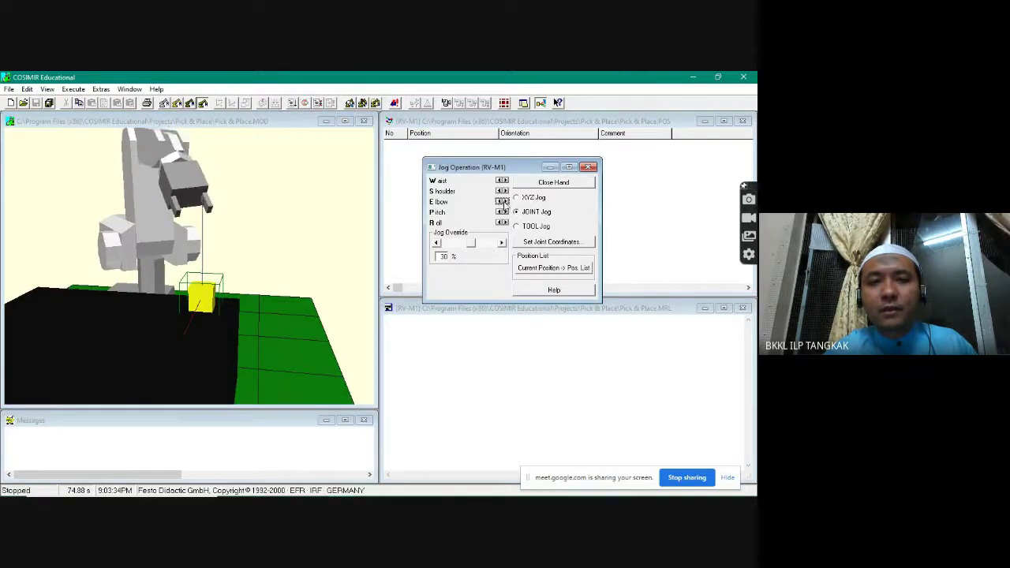
left_click(505, 211)
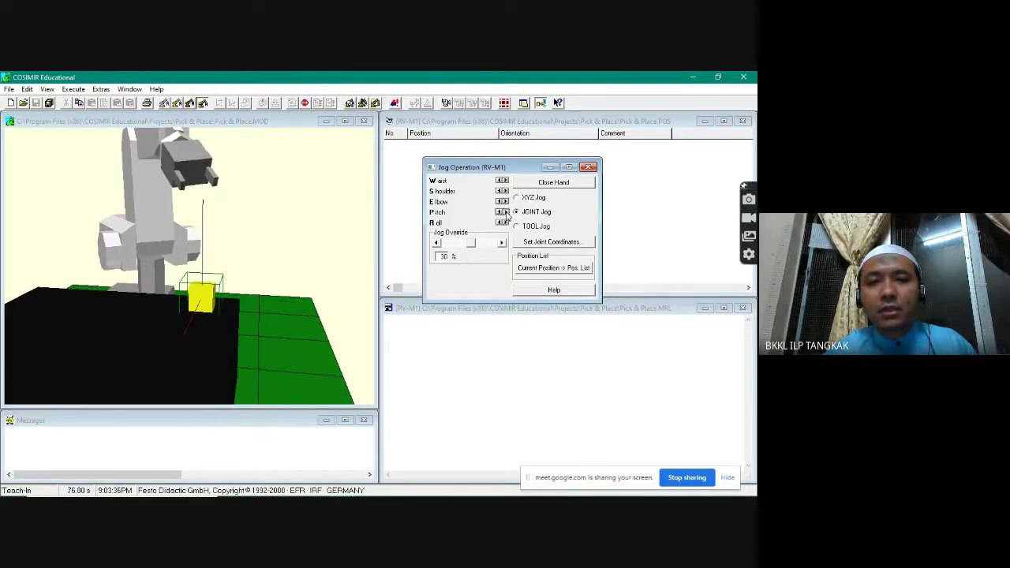
left_click(502, 213)
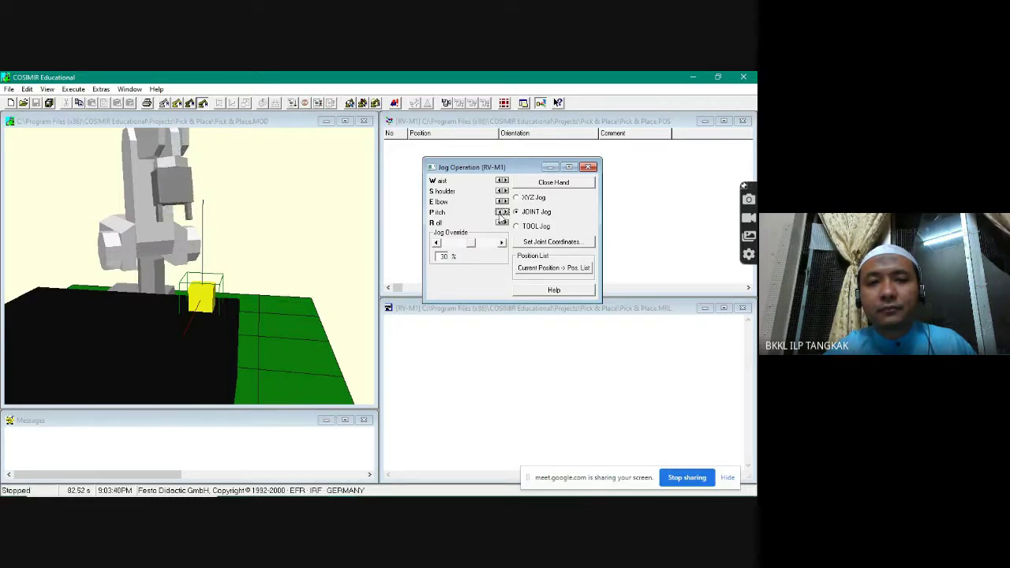
left_click(501, 215)
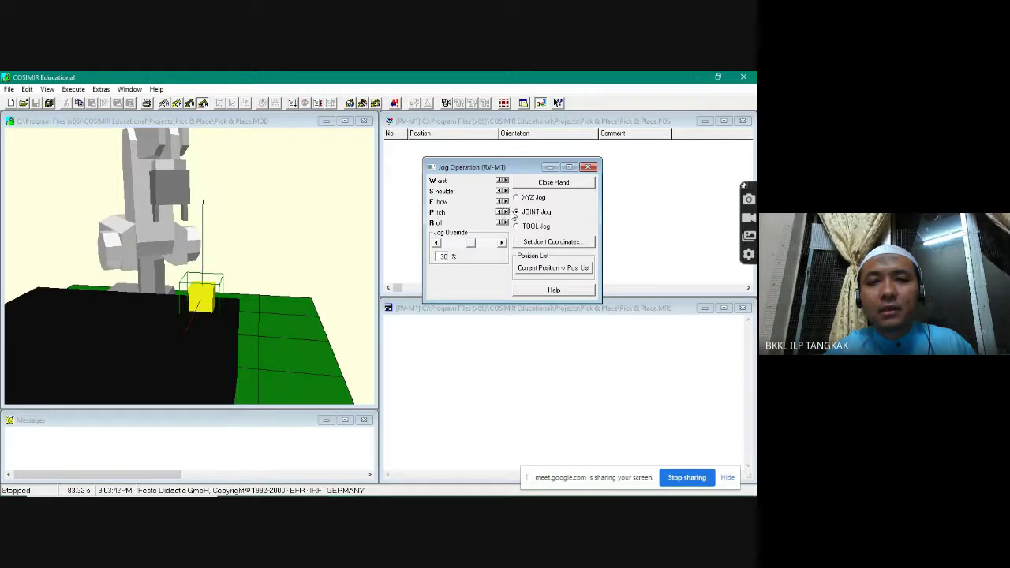
left_click(499, 222)
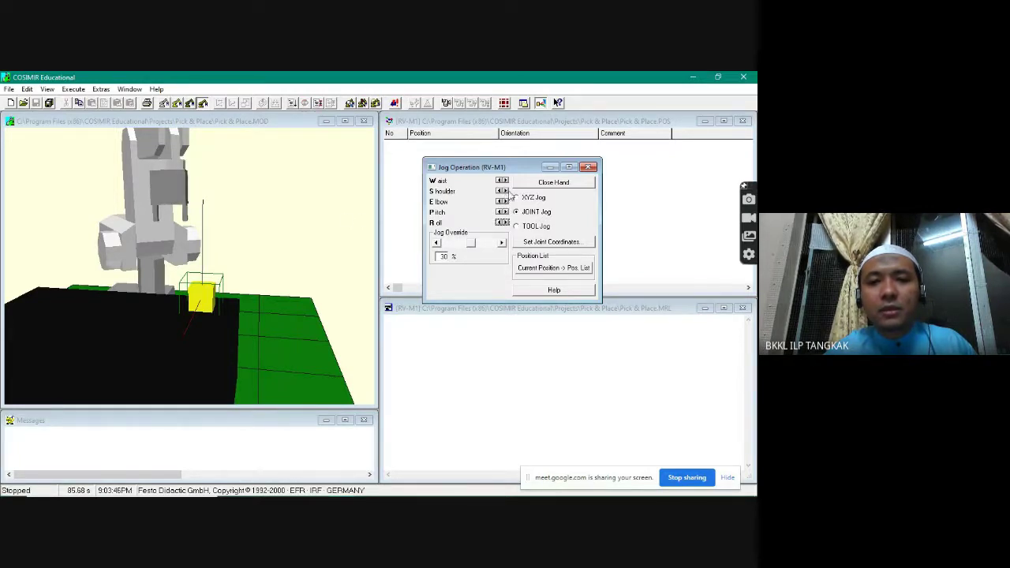
Step: Jog the shoulder forward and adjust the elbow to bring the gripper over the workpiece, dismissing the stop message
left_click(499, 191)
left_click(426, 326)
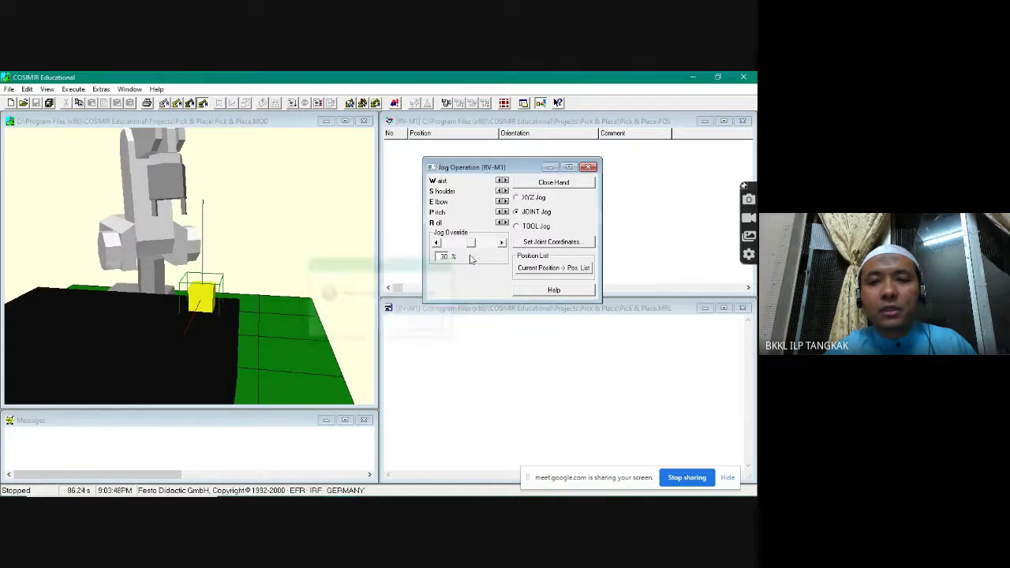
left_click(498, 191)
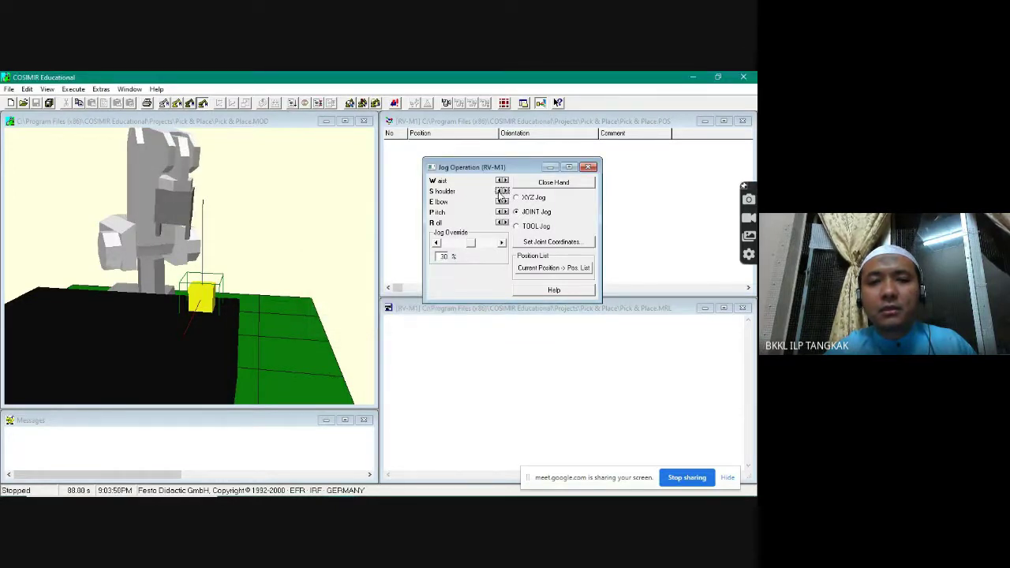
left_click(507, 201)
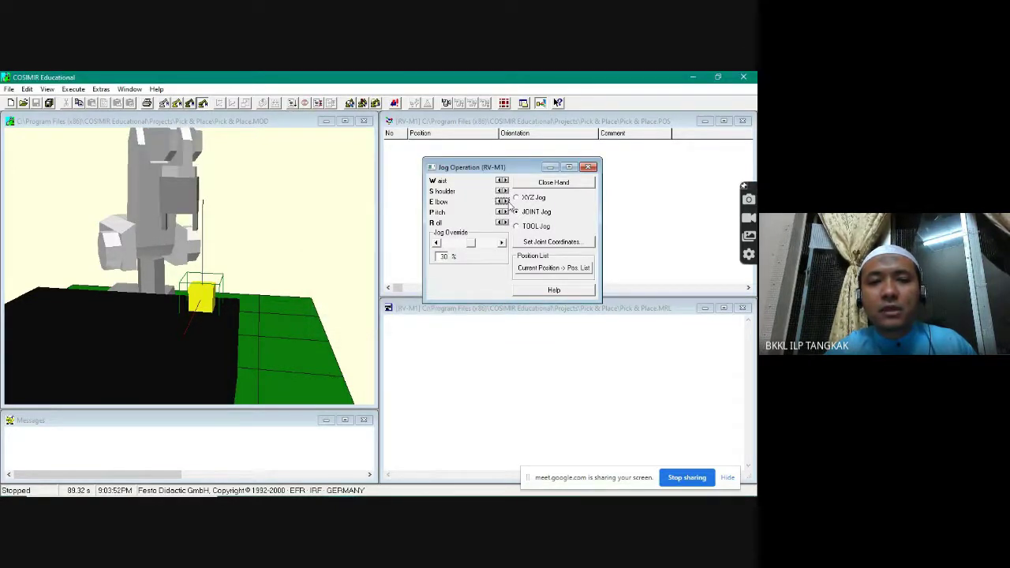
left_click(507, 202)
left_click(500, 200)
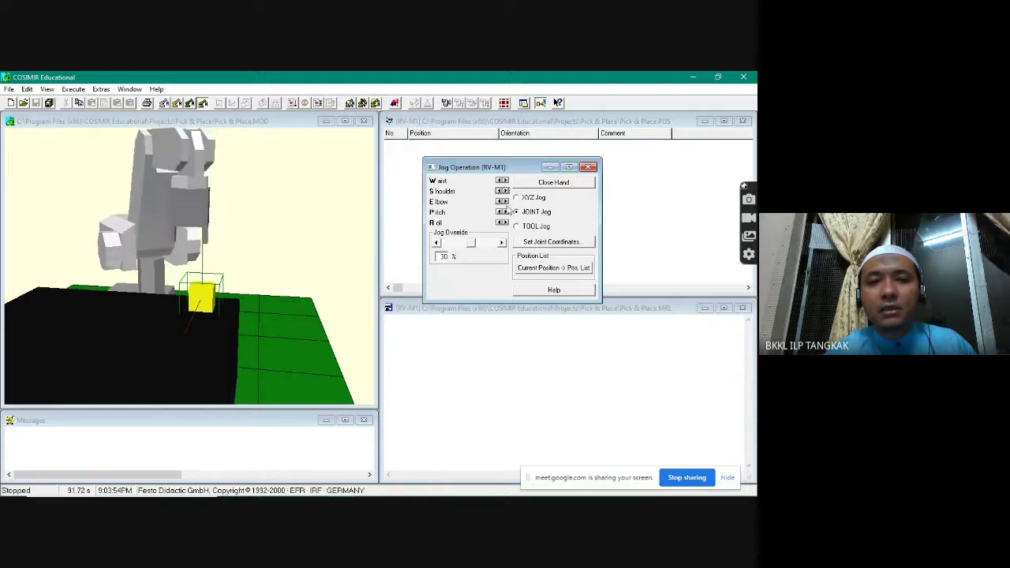
Step: Lower the gripper to the workpiece with the shoulder and elbow joints, and back the shoulder off to just above it
left_click(499, 192)
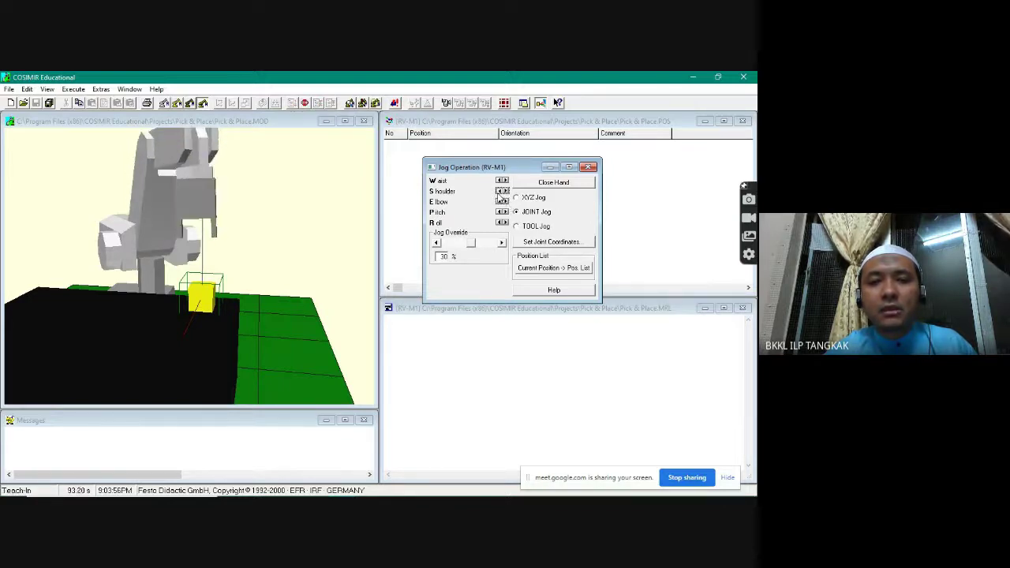
left_click(500, 202)
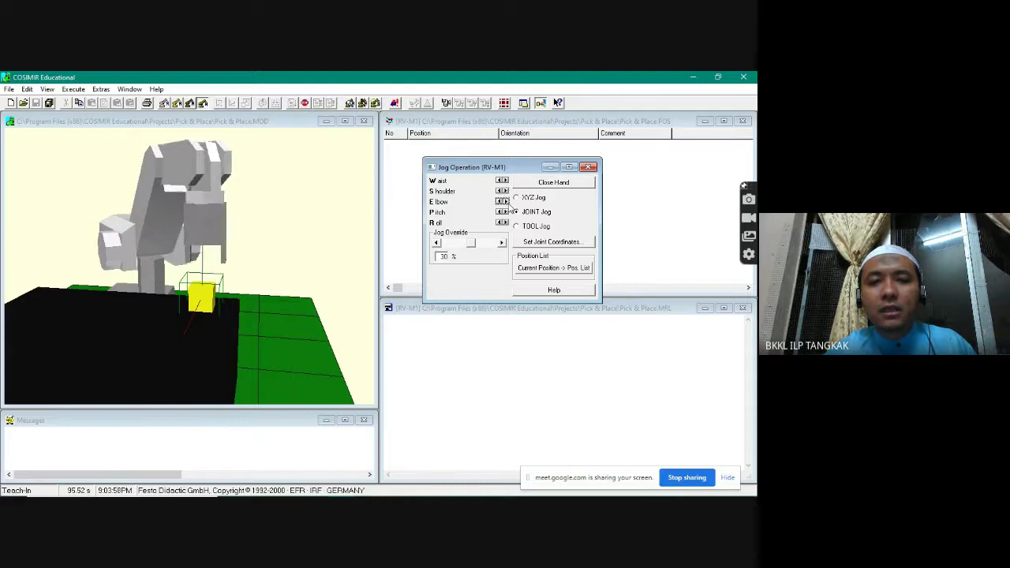
left_click(499, 191)
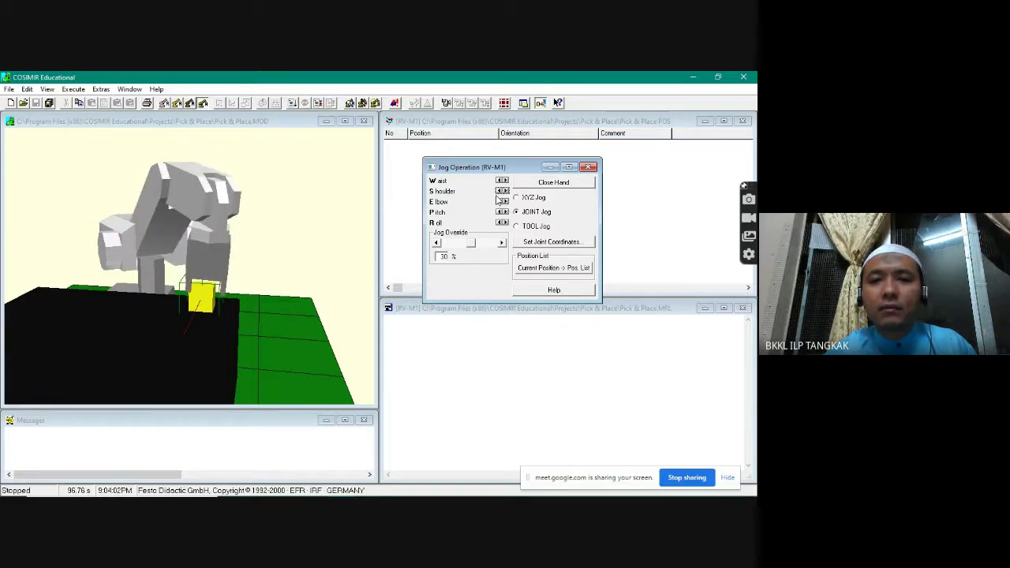
left_click(499, 192)
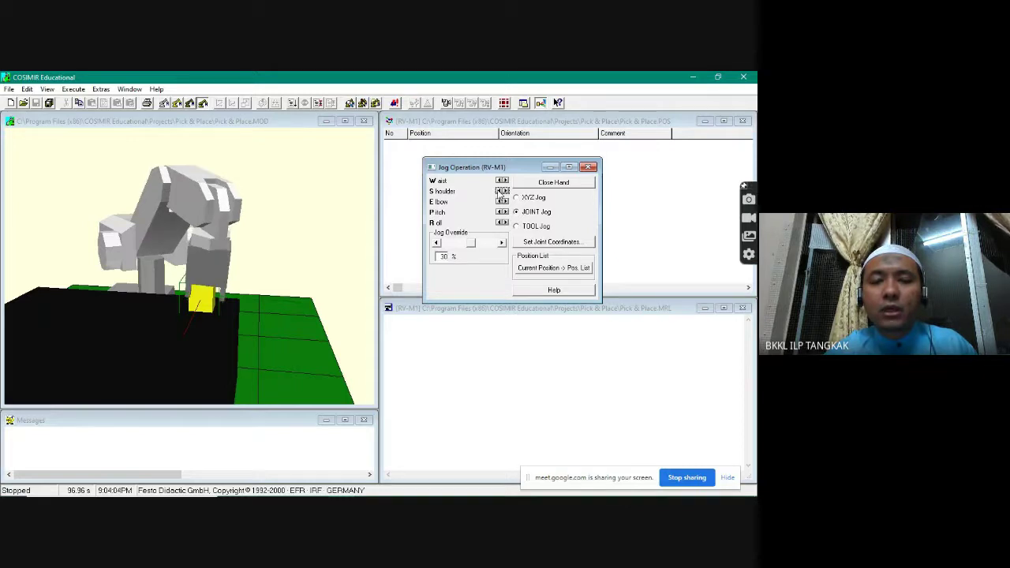
left_click(505, 191)
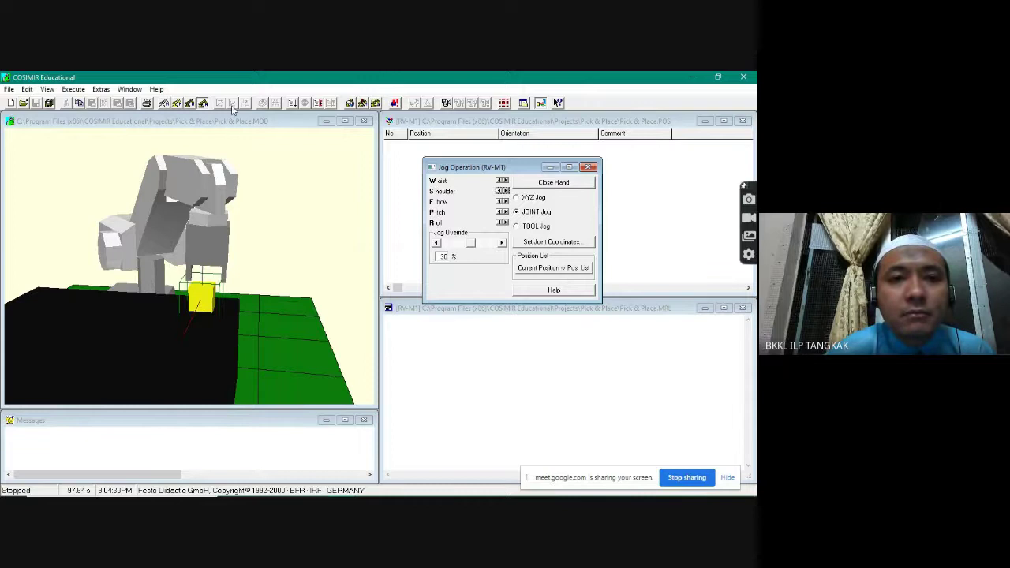
Step: Fine-tune the shoulder and rotate the waist back and forth to centre the gripper fingers over the workpiece
left_click(244, 184)
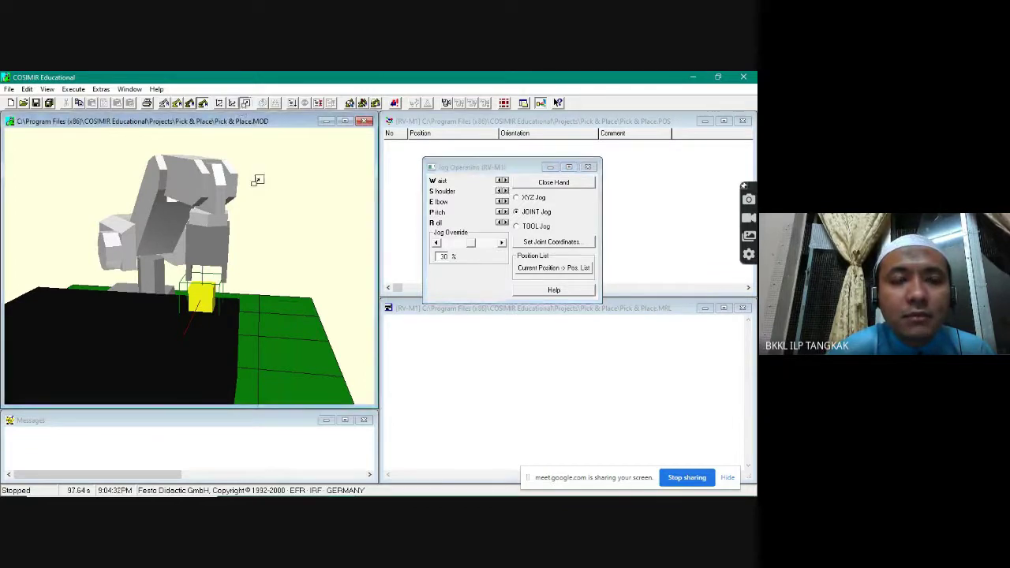
left_click_drag(258, 180, 344, 112)
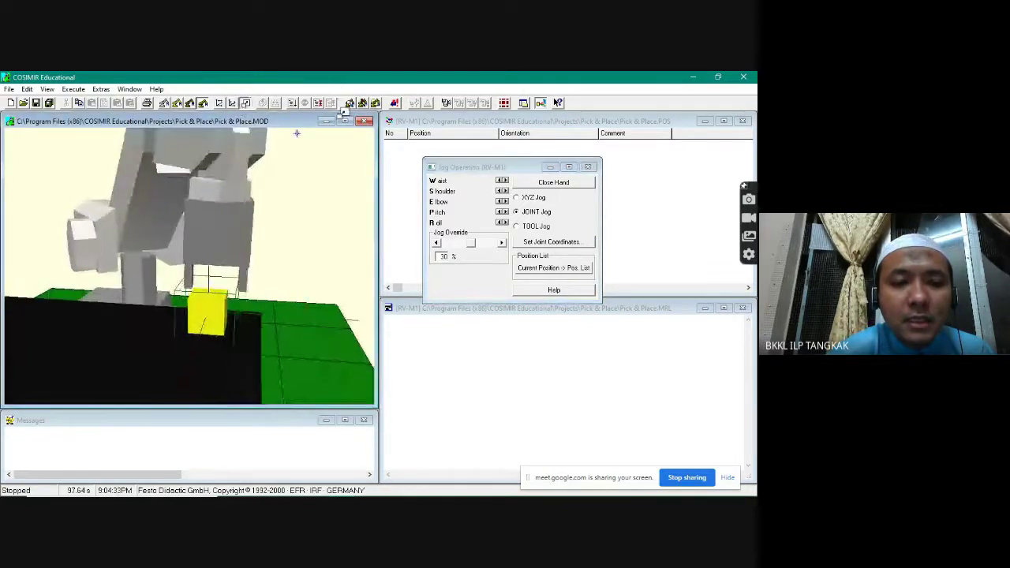
left_click(499, 192)
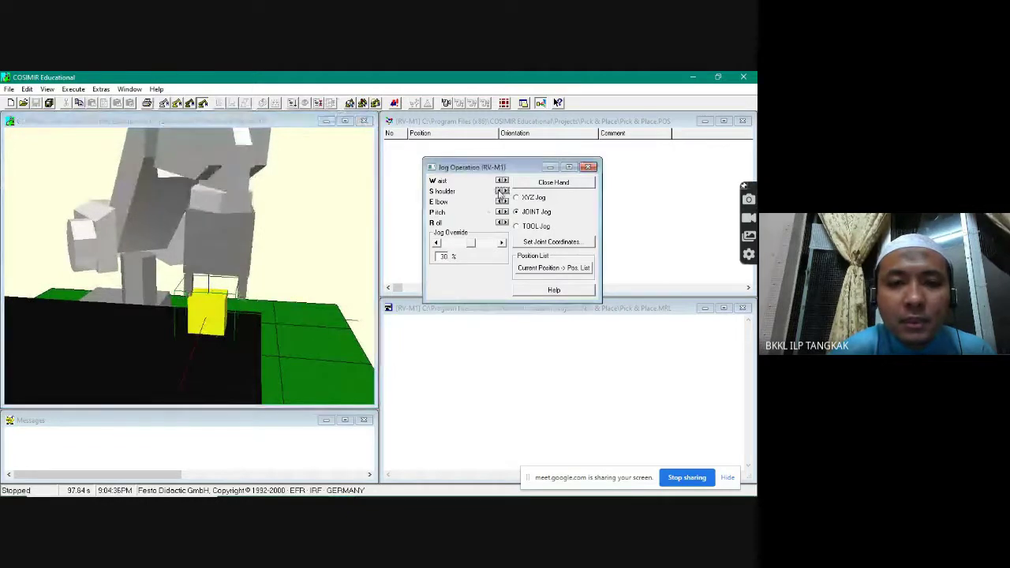
left_click(499, 181)
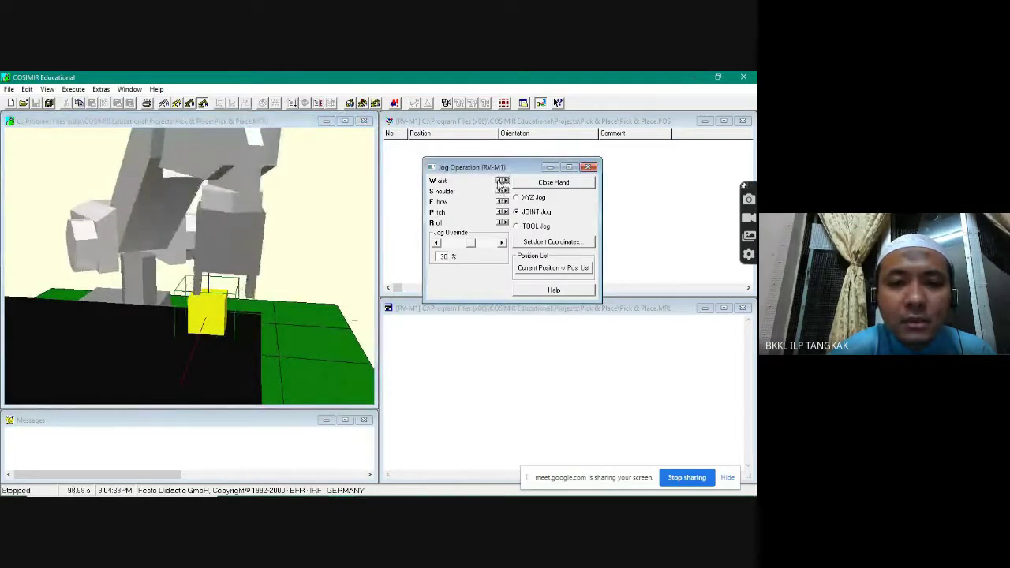
left_click(506, 182)
left_click(506, 182)
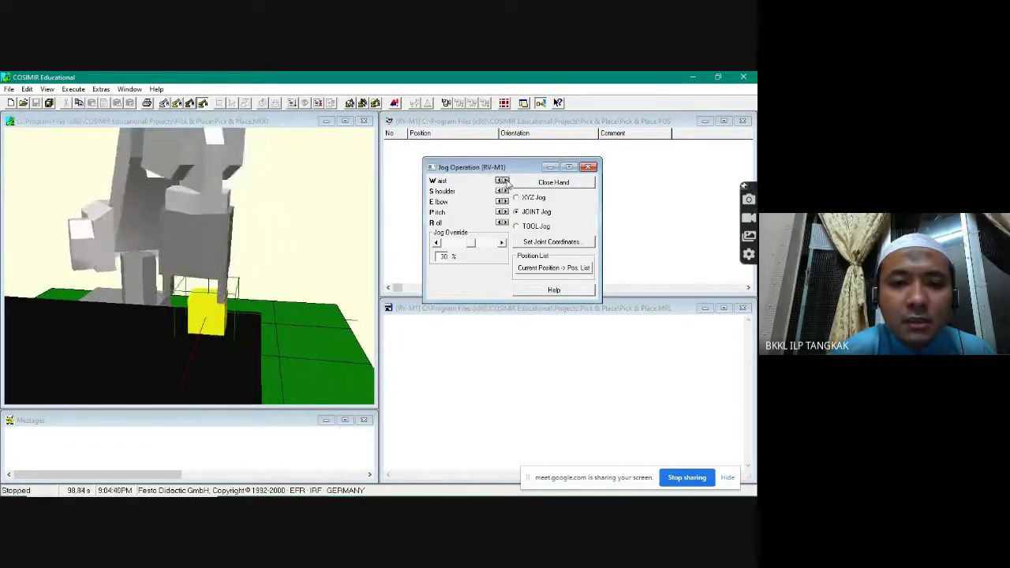
left_click(500, 180)
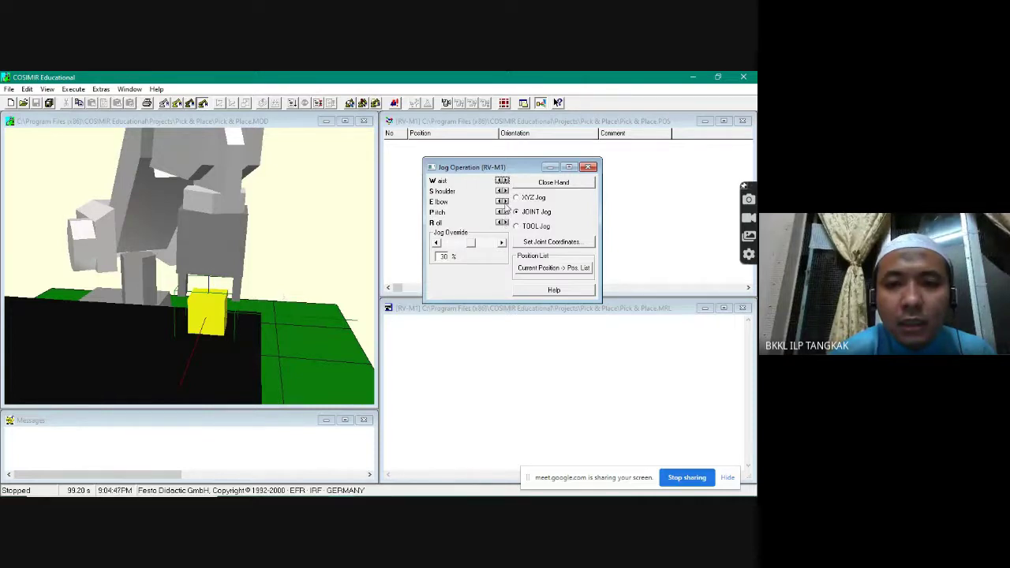
Step: Jog the shoulder to raise and lower the gripper around the workpiece, checking from the side and leaving it raised clear
left_click(505, 191)
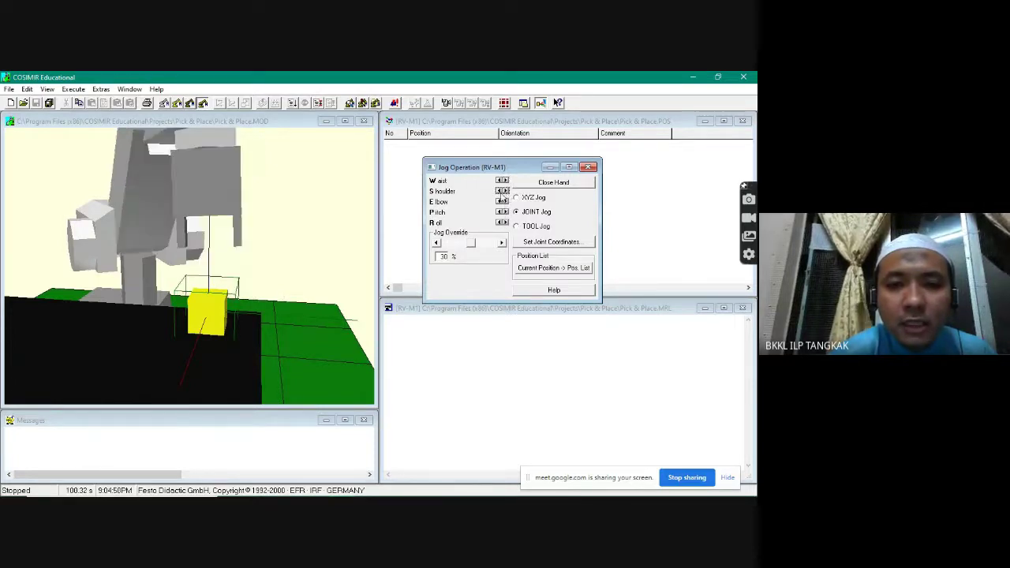
left_click(505, 191)
left_click(506, 190)
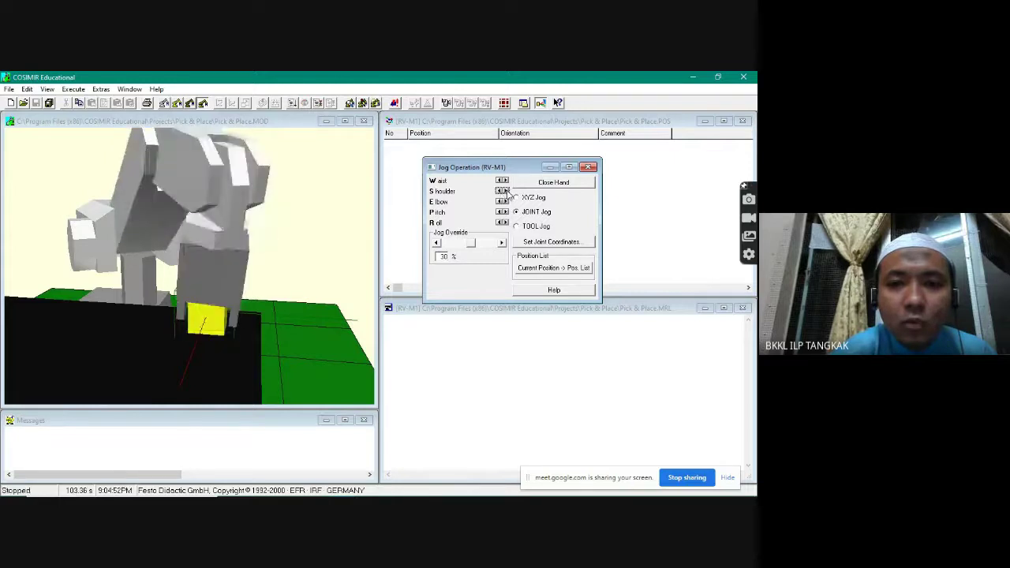
left_click(506, 190)
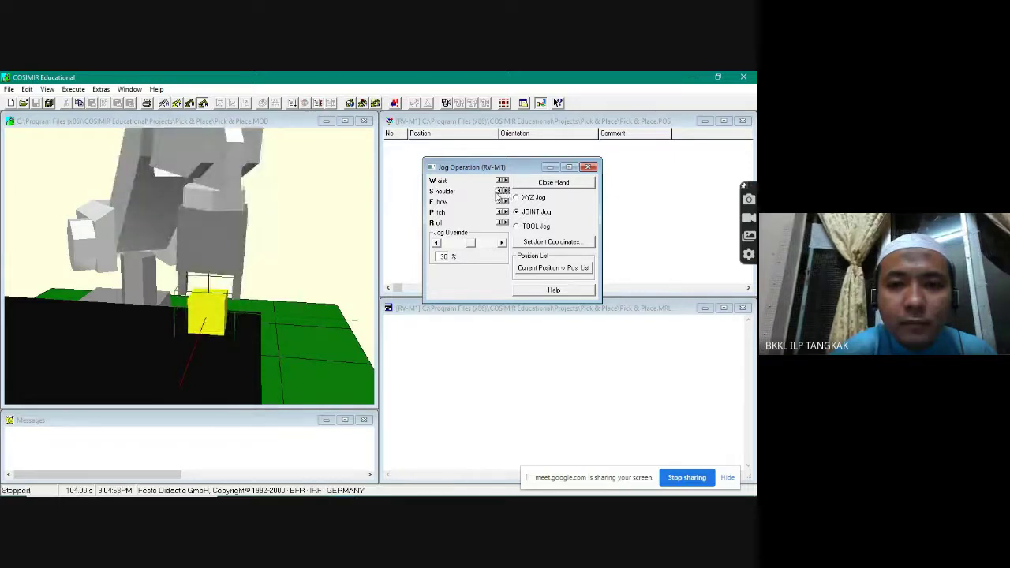
left_click(499, 190)
left_click_drag(261, 260, 207, 270)
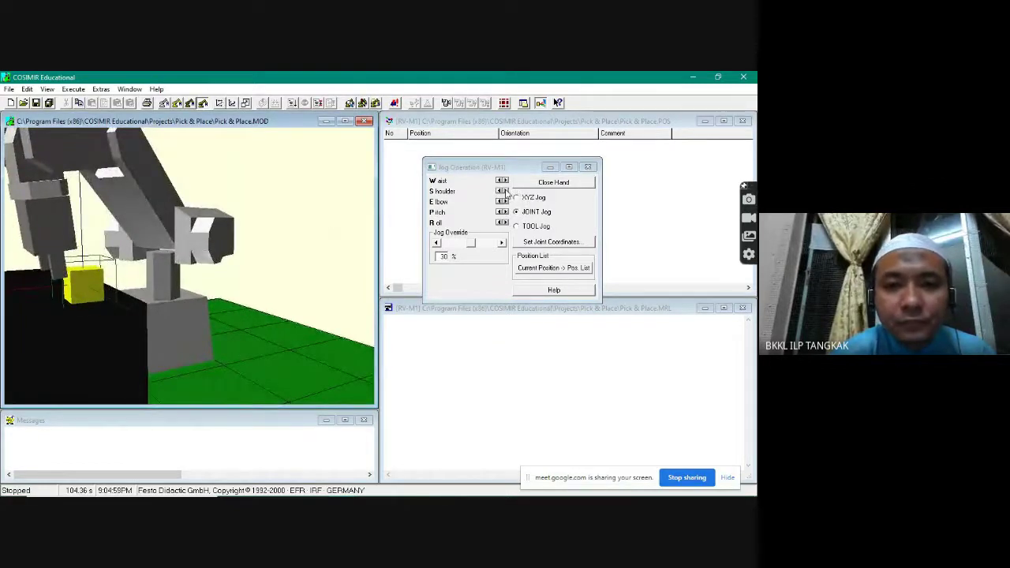
left_click(505, 191)
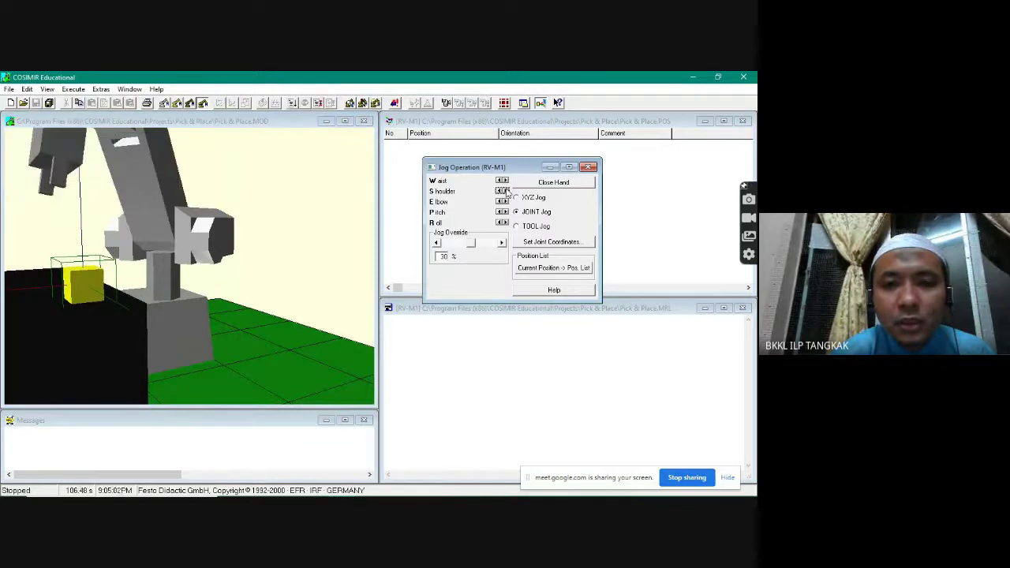
Step: Jog the shoulder and elbow to hold the gripper above the workpiece and pitch the hand to point straight down, dismissing the stop messages
left_click_drag(502, 191, 509, 194)
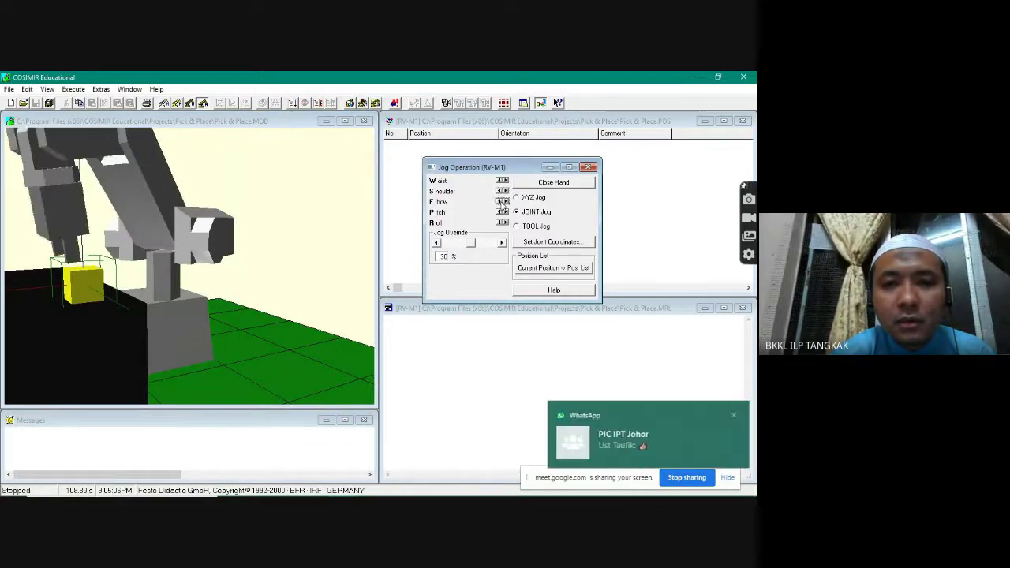
left_click_drag(505, 192, 502, 202)
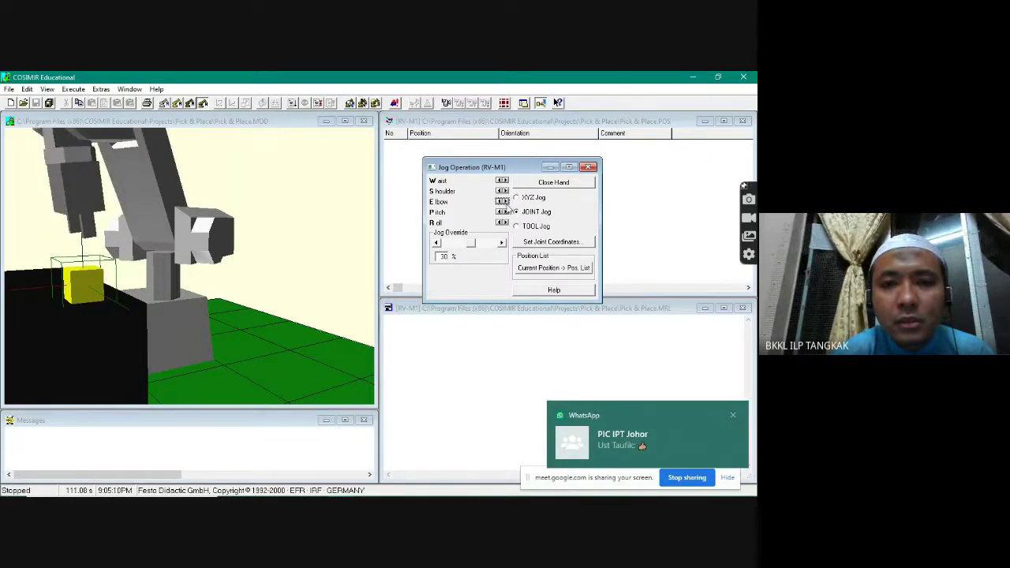
left_click(505, 213)
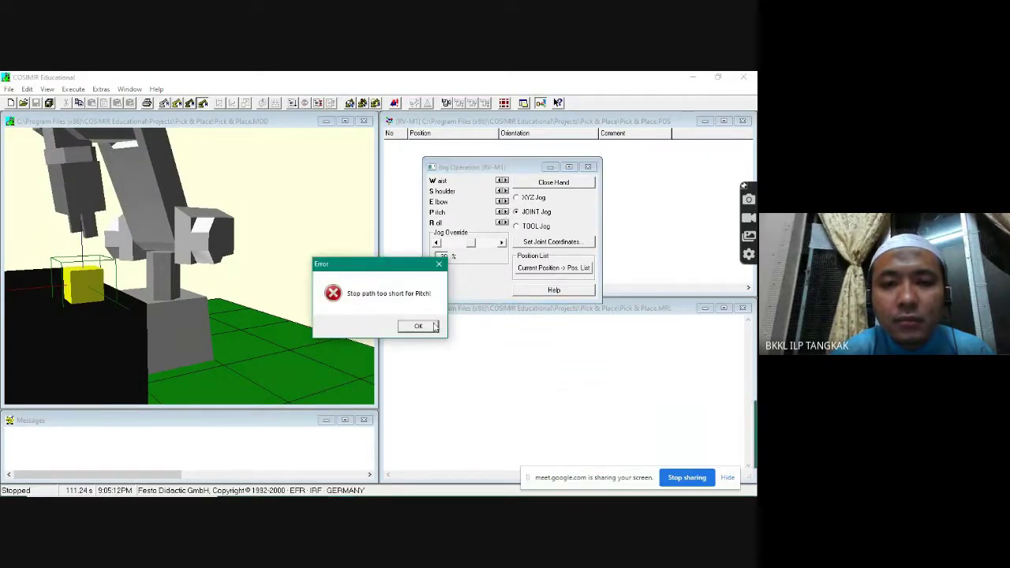
key("Return")
left_click(502, 214)
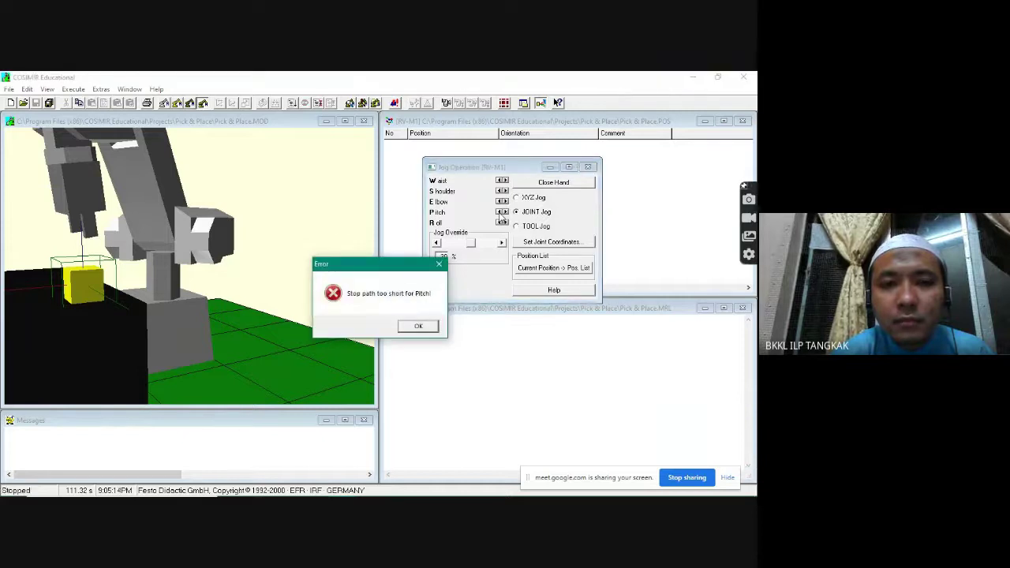
left_click(425, 324)
left_click(505, 214)
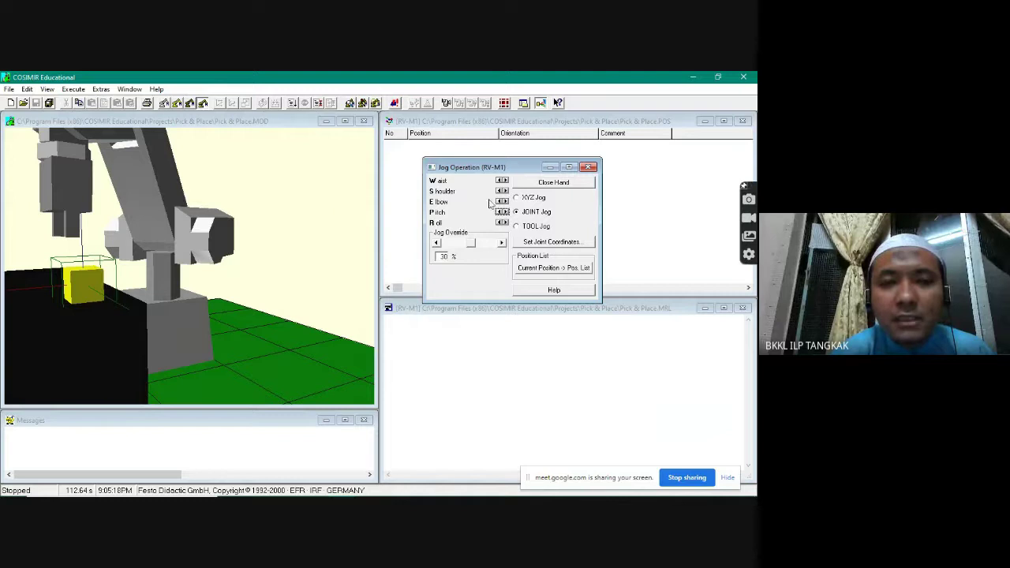
Step: Lower the gripper to the workpiece with the shoulder and elbow joints, and adjust the pitch to keep the hand upright
left_click(499, 191)
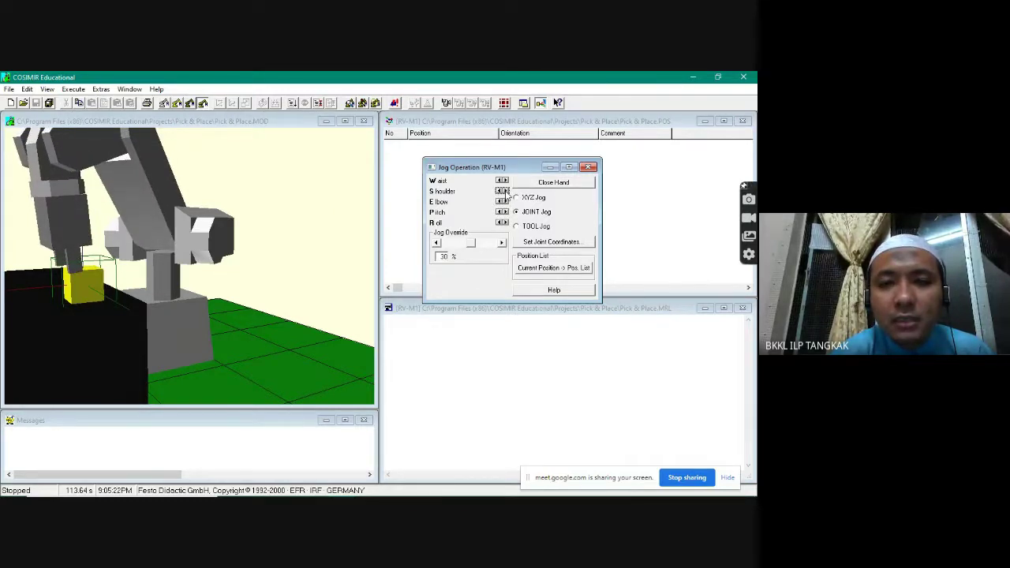
left_click(506, 202)
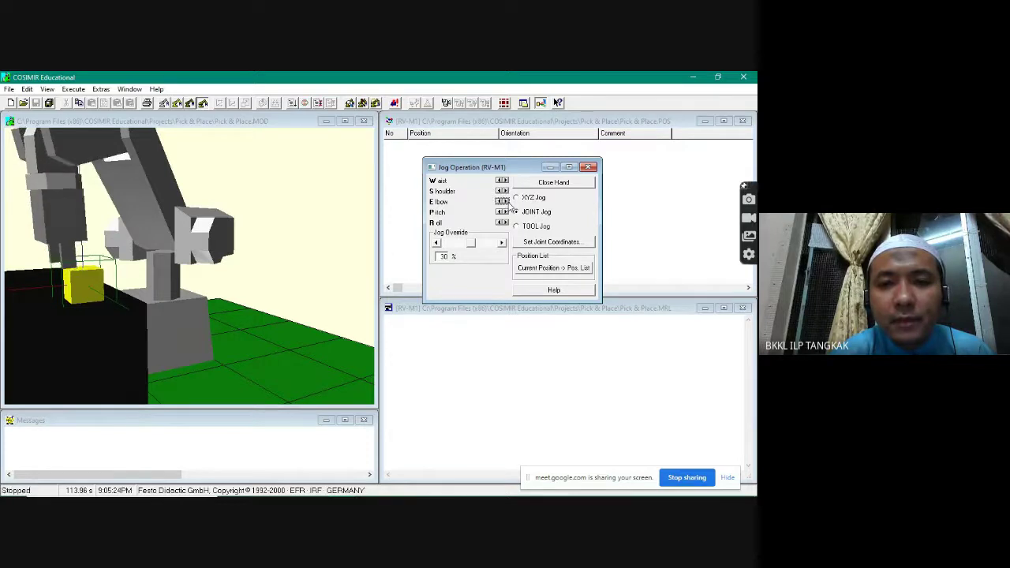
mouse_move(502, 204)
left_mouse_down()
mouse_move(506, 215)
mouse_move(509, 194)
left_mouse_up()
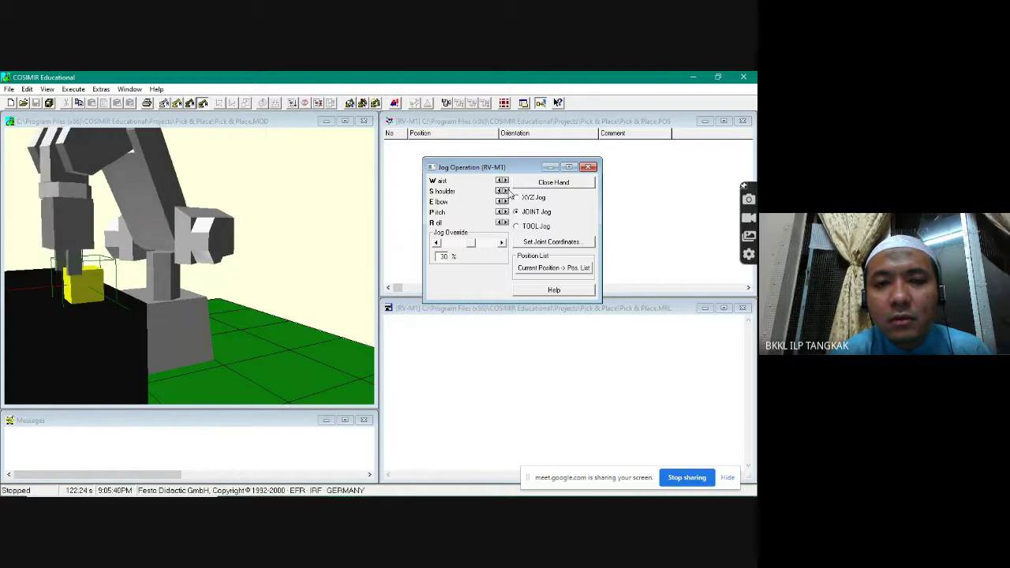
left_click(499, 203)
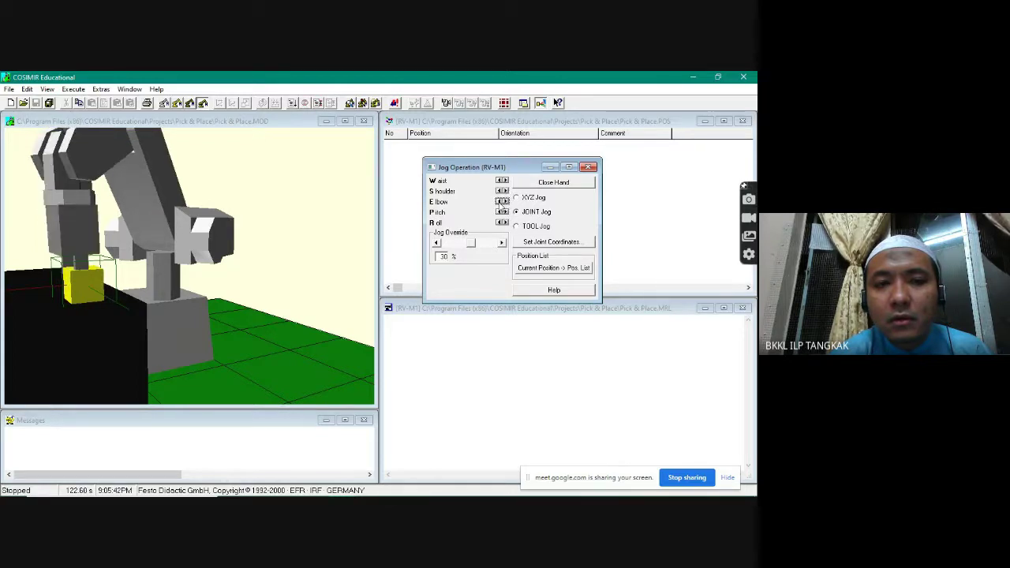
left_click(500, 203)
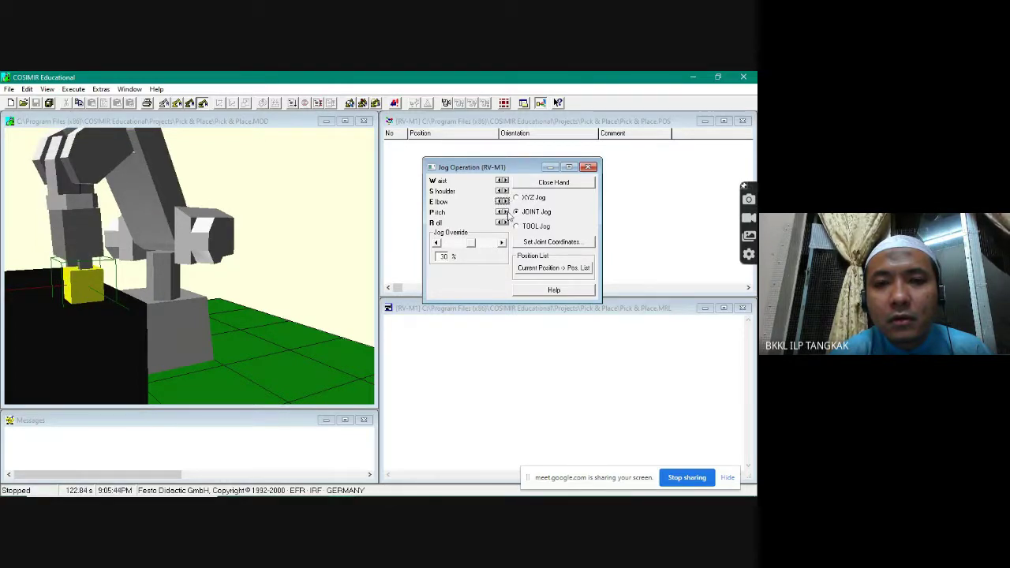
left_click(506, 212)
left_click(505, 213)
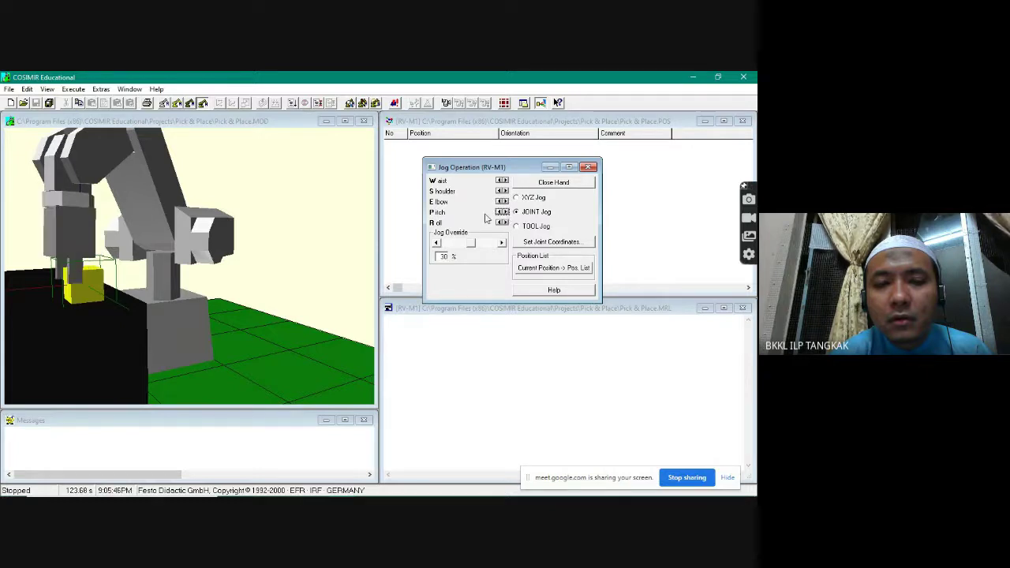
left_click(501, 214)
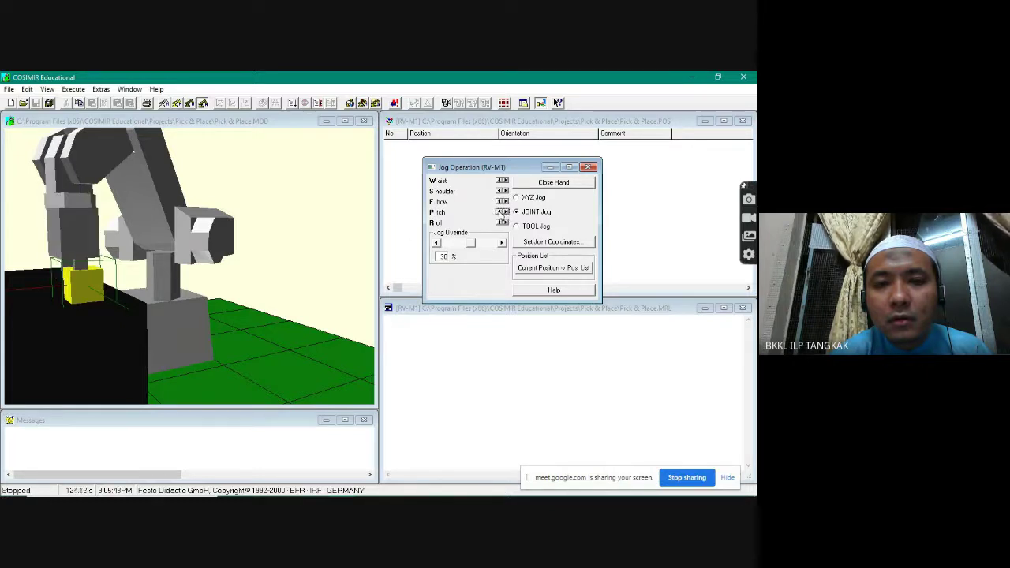
Step: Rotate the waist back and forth, viewed from the front, to centre the gripper fingers on either side of the workpiece
left_click(362, 244)
mouse_move(361, 244)
left_mouse_down()
mouse_move(284, 248)
mouse_move(367, 260)
left_mouse_up()
left_click(505, 181)
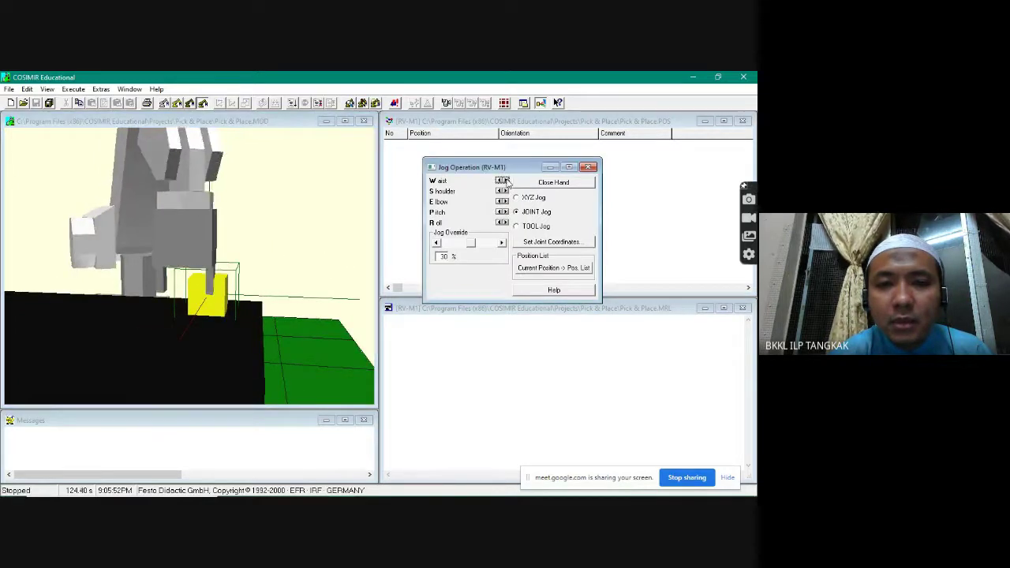
left_click(499, 182)
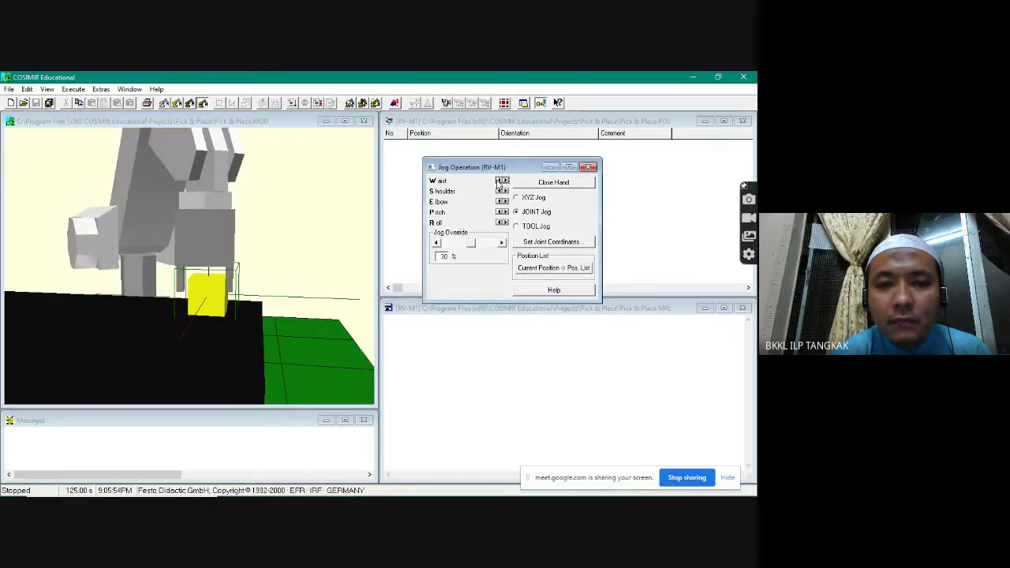
left_click(505, 182)
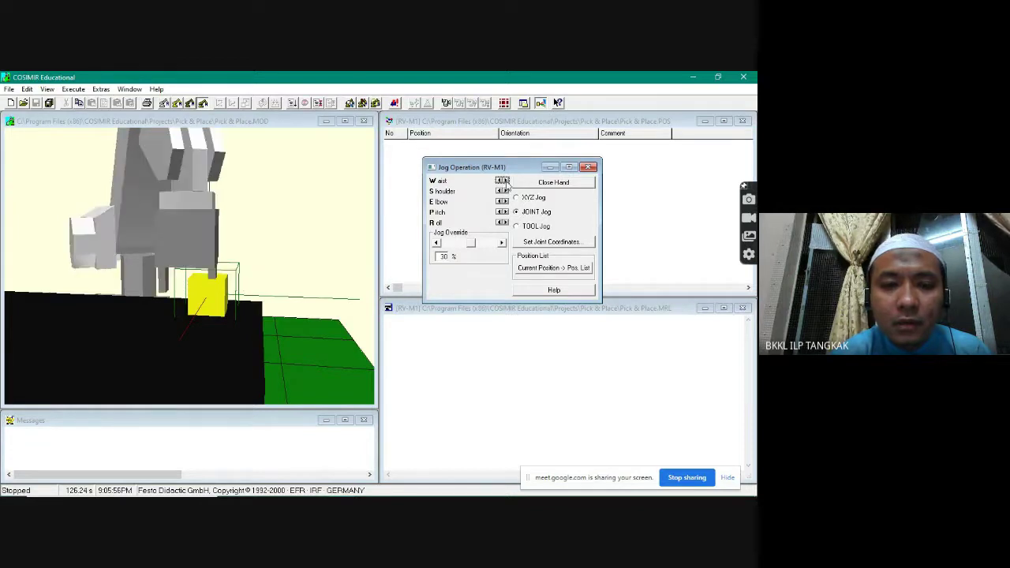
left_click(502, 181)
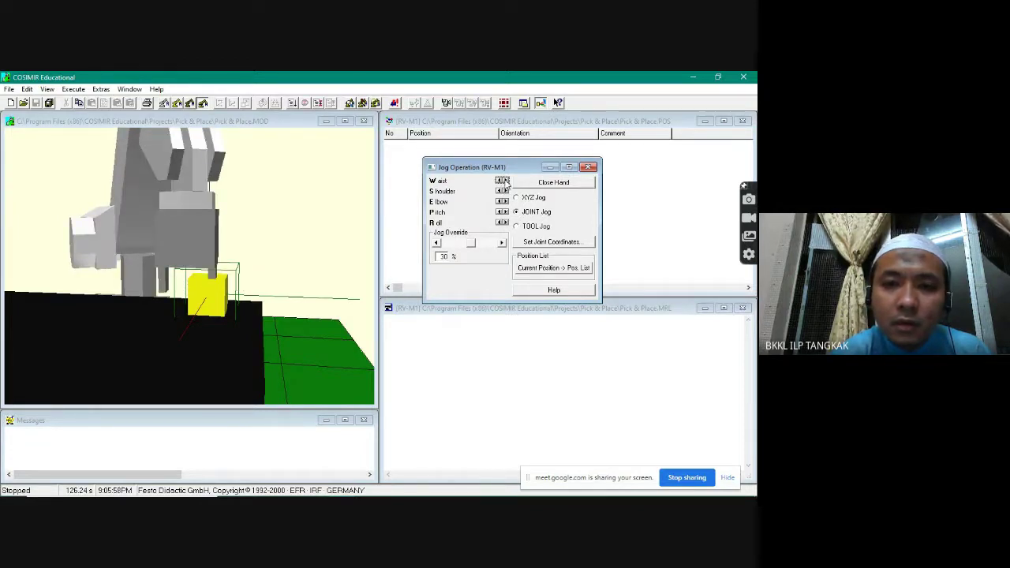
left_click(503, 181)
left_click(503, 182)
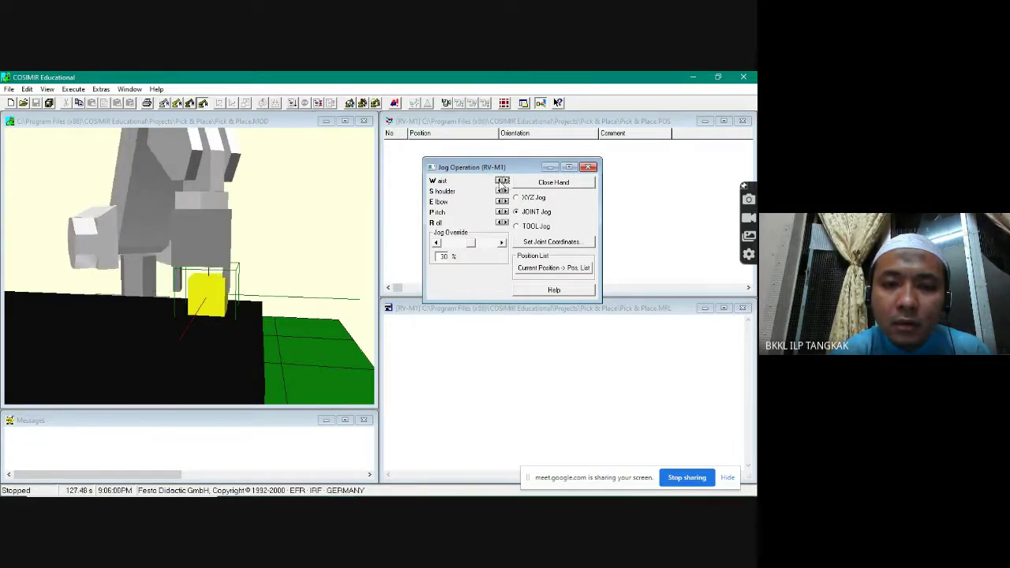
left_click(503, 181)
Step: Jog the pitch back and forth, viewed from the side, to line the fingers up with the workpiece
left_click_drag(252, 260, 367, 282)
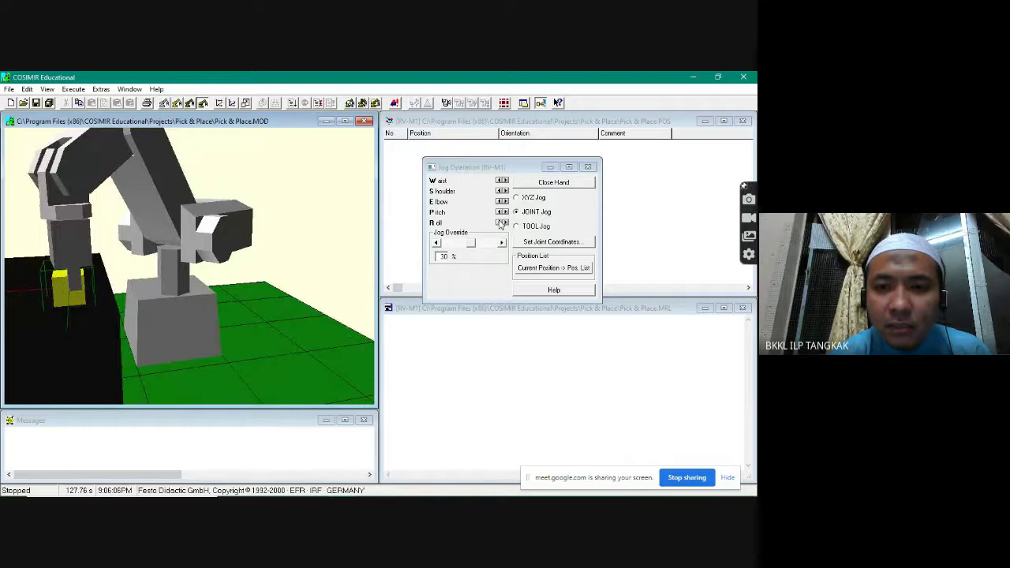
left_click(502, 212)
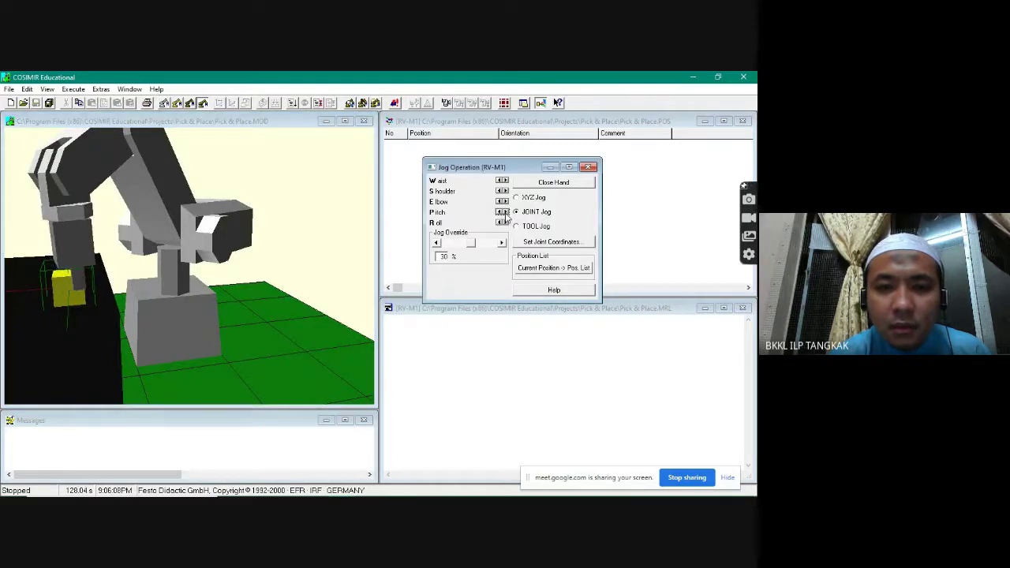
left_click(503, 212)
left_click(501, 213)
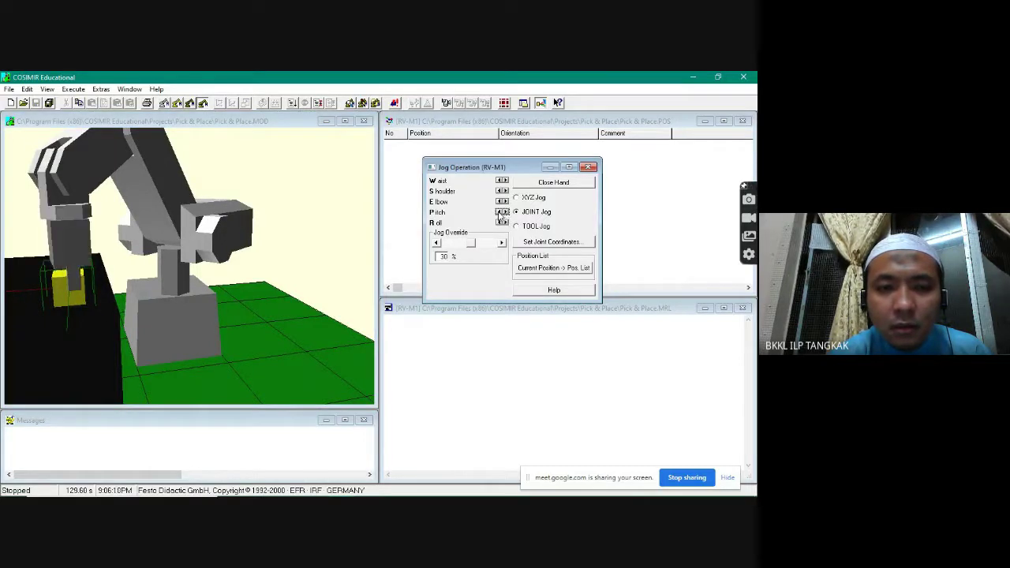
left_click(503, 213)
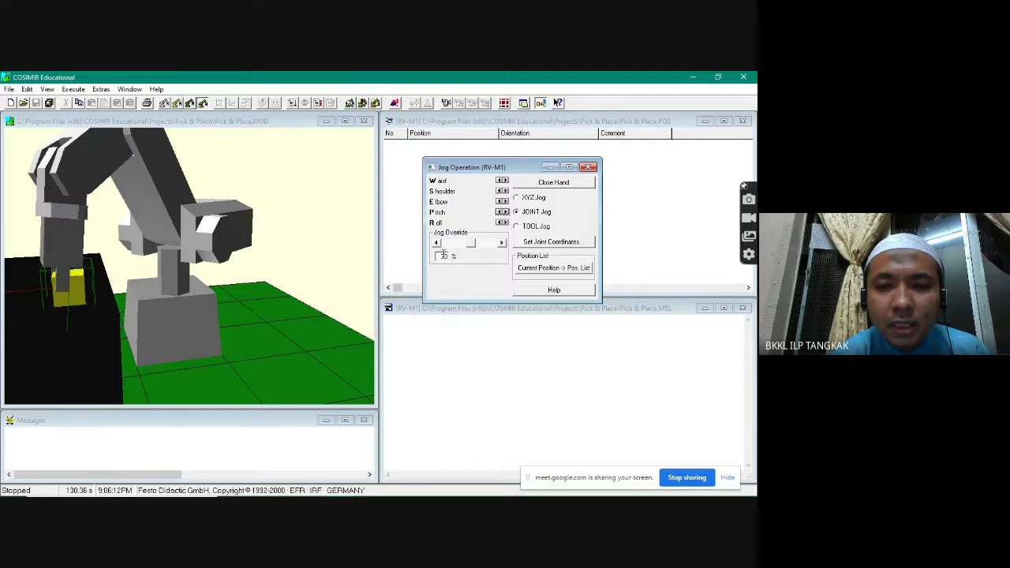
Step: Reduce the jog override to 19 % and fine-tune the pitch until the hand points straight down at the workpiece
left_click(440, 244)
left_click(441, 245)
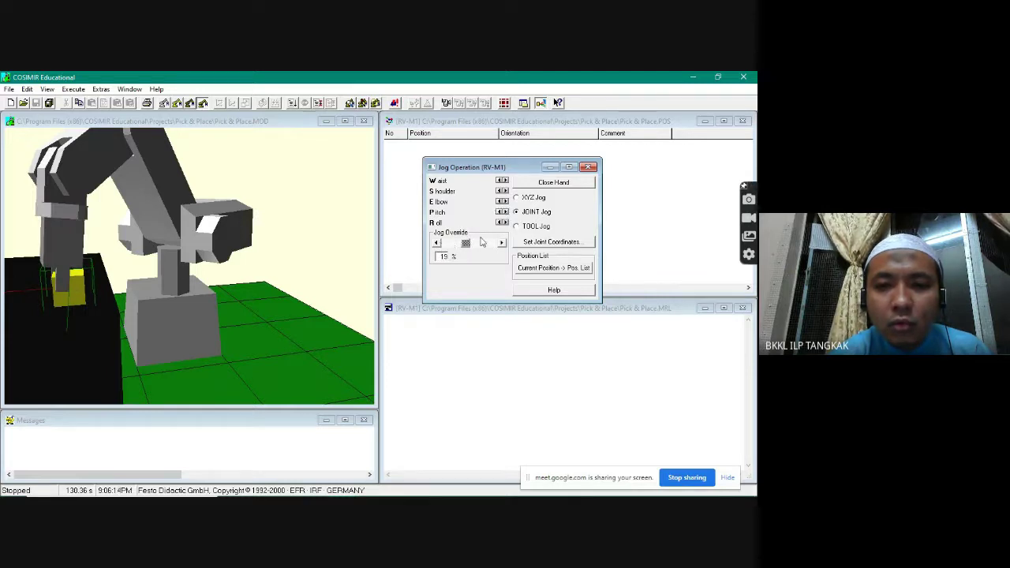
left_click(499, 212)
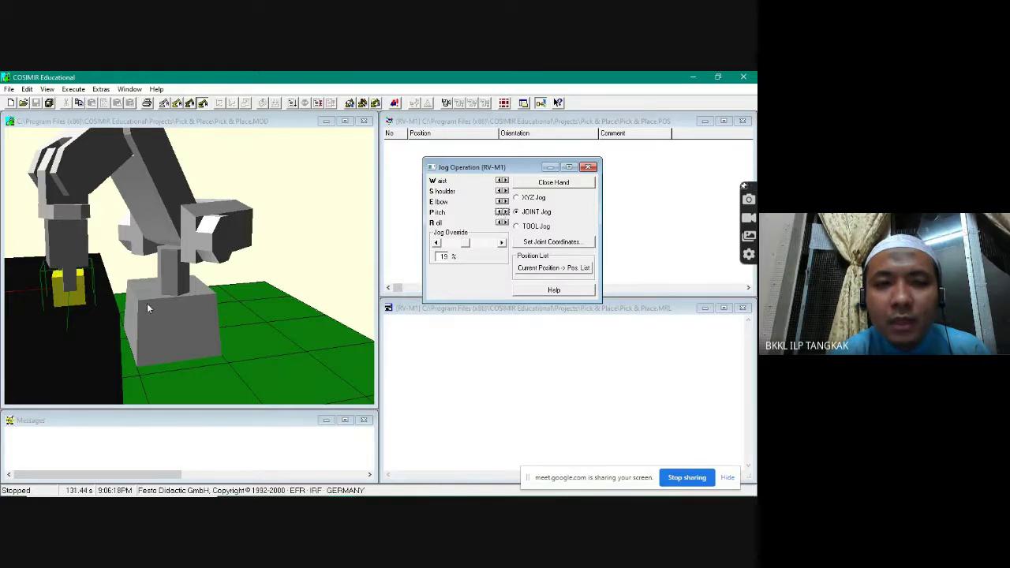
Step: Jog the roll in both directions to square the fingers with the workpiece sides, and make a small pitch correction
left_click_drag(147, 307, 249, 275)
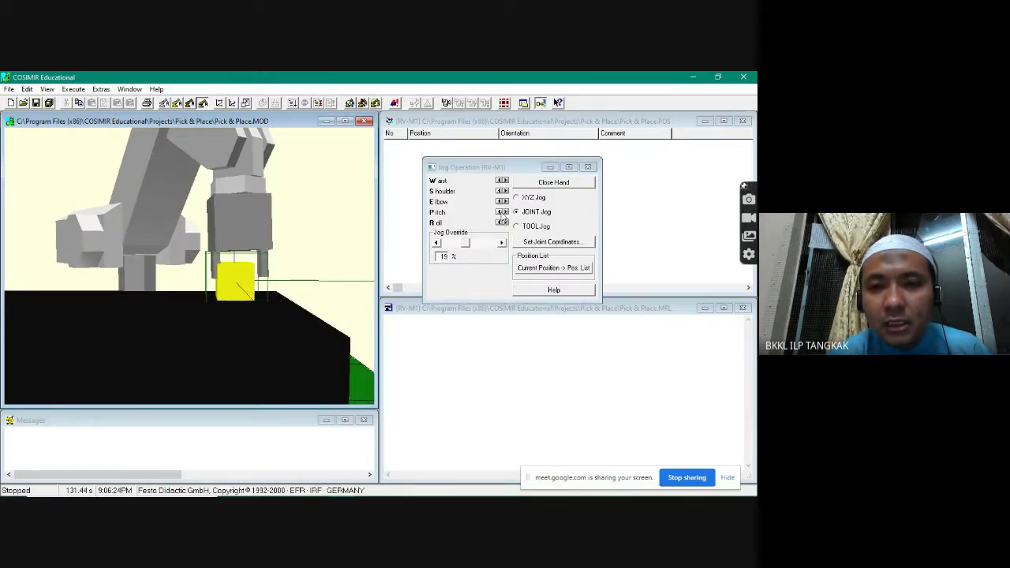
left_click(499, 224)
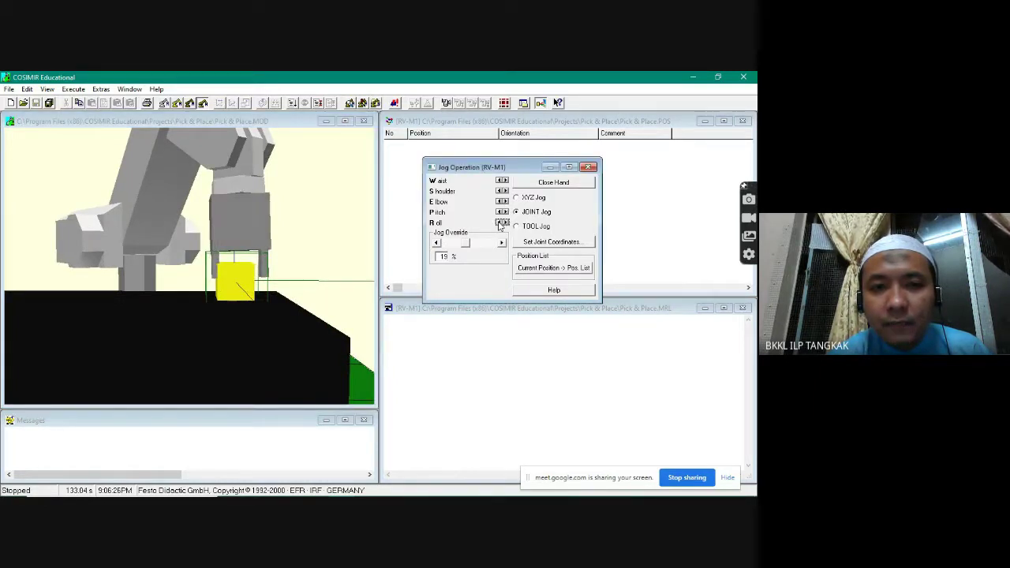
left_click_drag(367, 270, 330, 299)
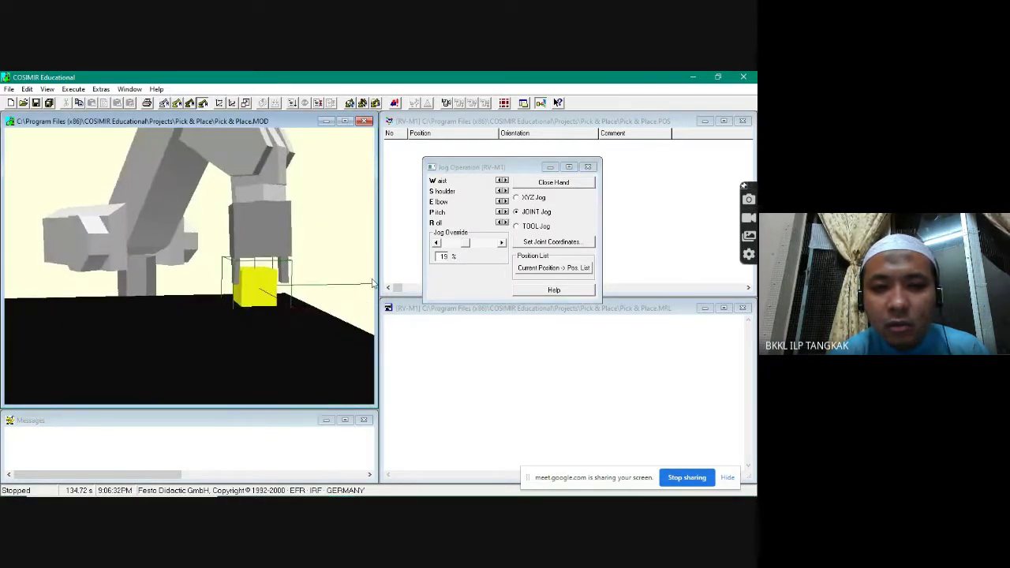
left_click(505, 223)
left_click(506, 223)
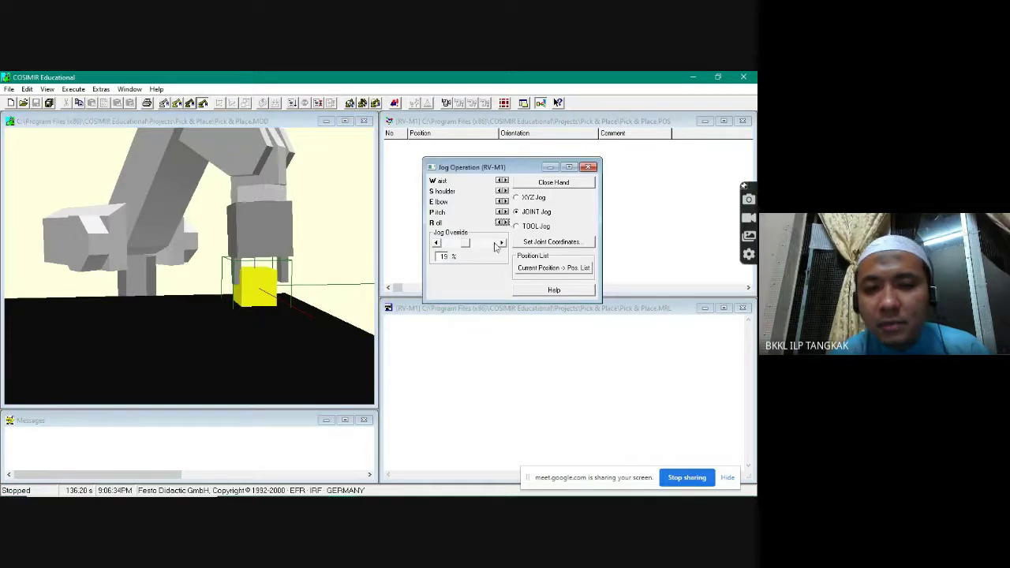
left_click(502, 214)
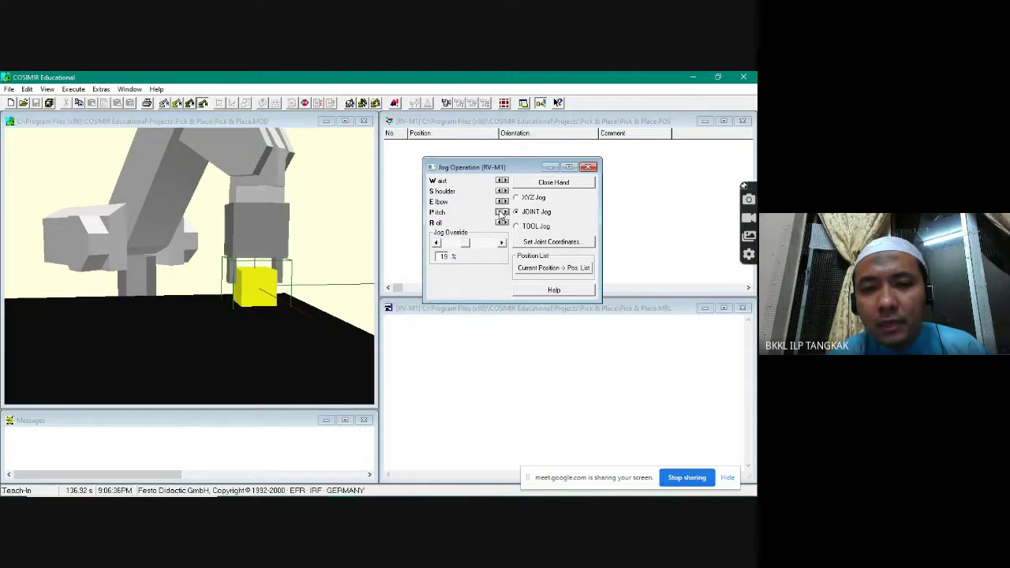
Step: Close the hand to check the finger fit on the workpiece from several angles, and open it again
left_click_drag(354, 247, 287, 244)
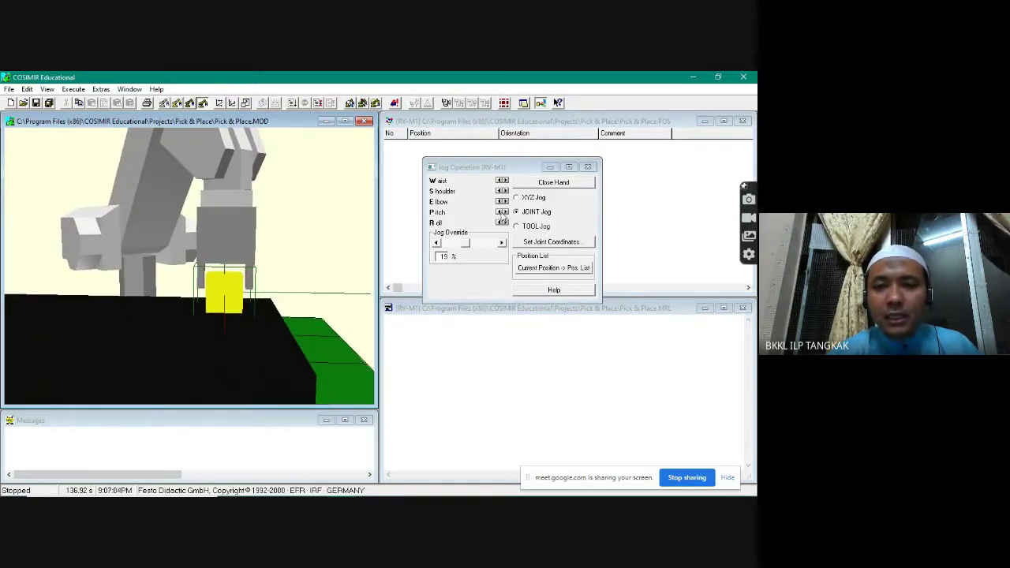
left_click(573, 187)
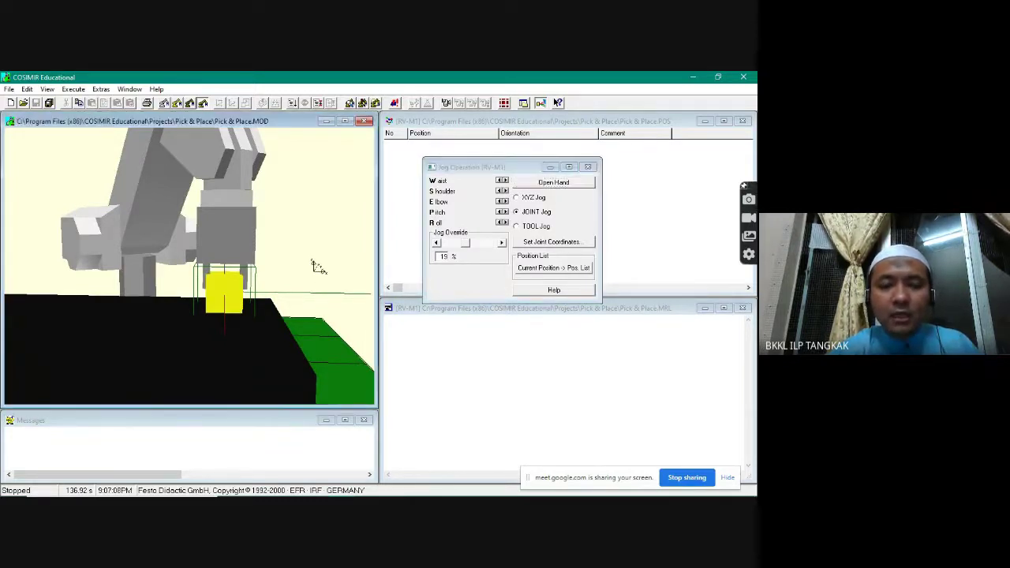
left_click_drag(316, 266, 27, 255)
left_click_drag(281, 310, 352, 293)
left_click_drag(101, 274, 339, 261)
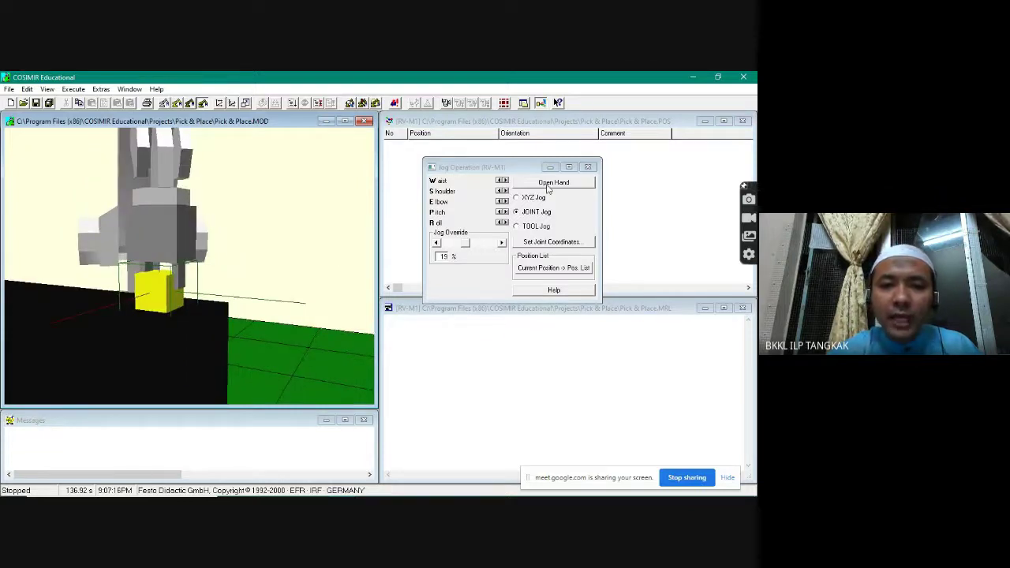
left_click(552, 182)
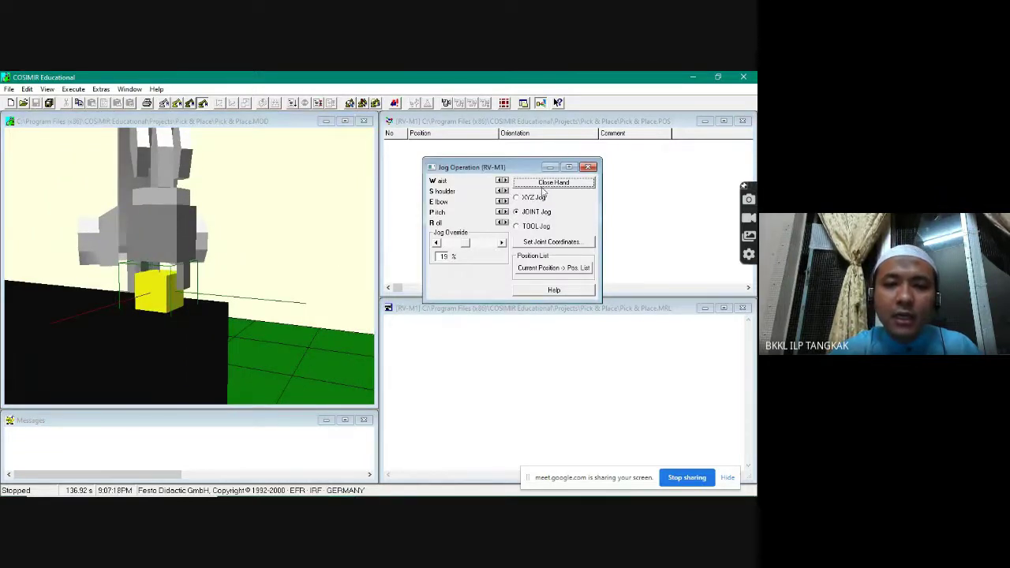
Step: Jog the shoulder and elbow in both directions, viewed from the side, to fine-tune the gripper's height and alignment at the workpiece
left_click_drag(198, 273, 244, 284)
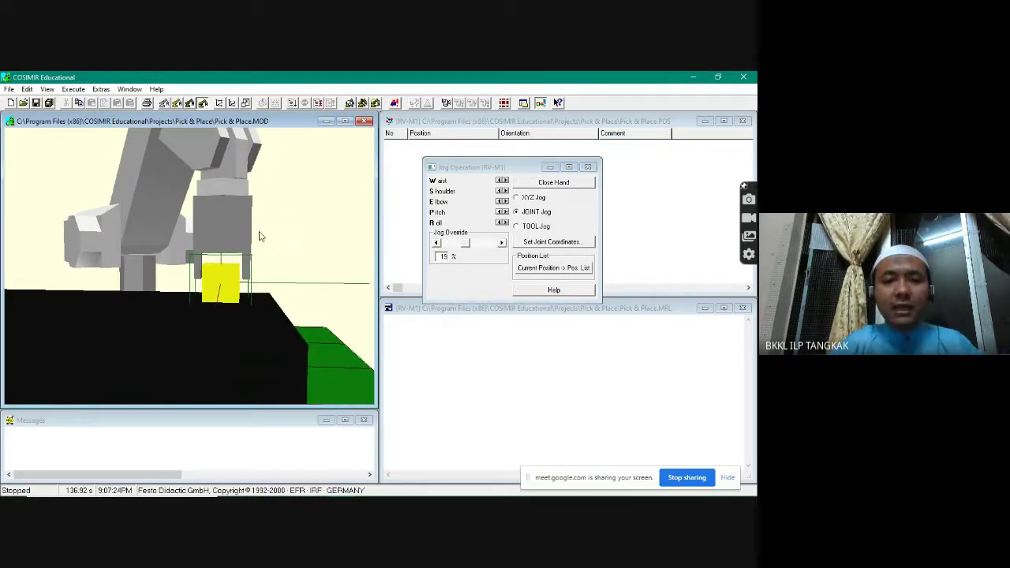
left_click_drag(275, 234, 213, 245)
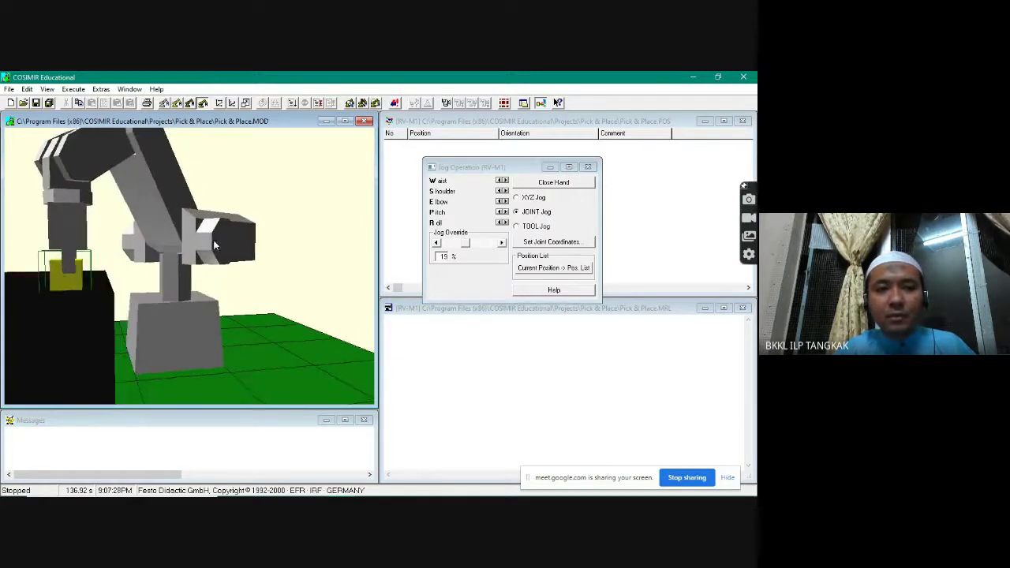
left_click(505, 192)
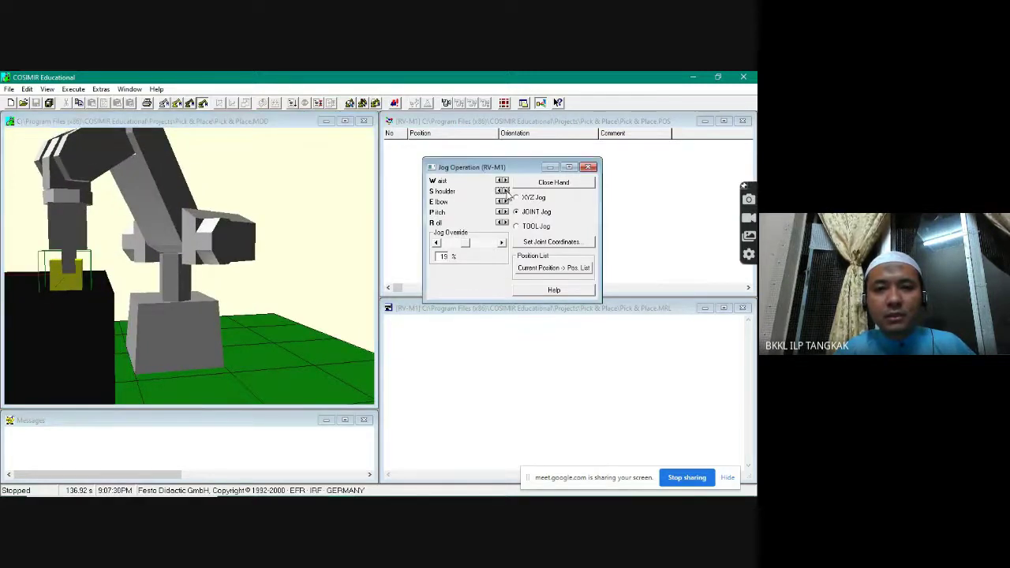
left_click(505, 192)
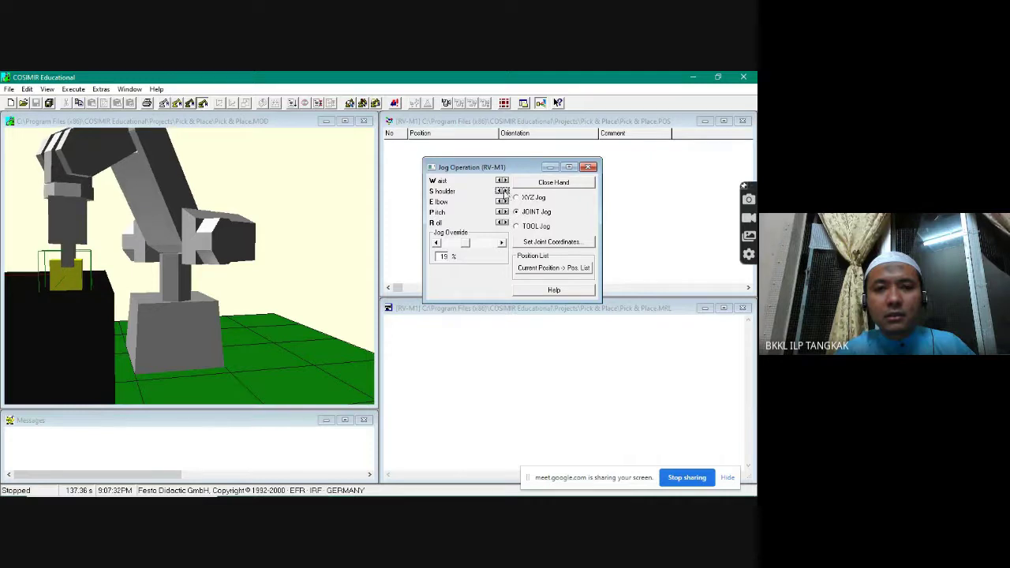
left_click(501, 193)
left_click(501, 192)
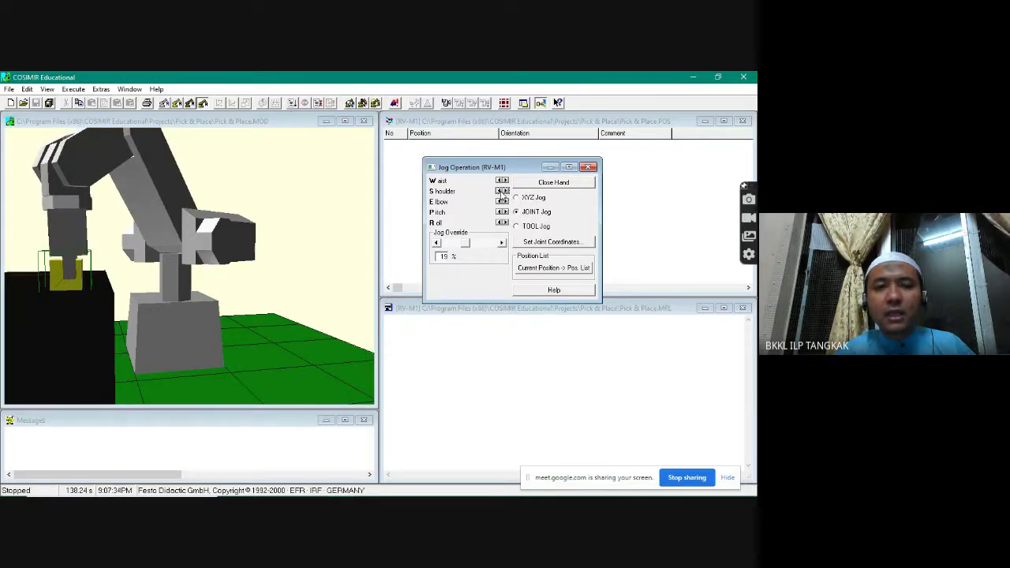
left_click(499, 203)
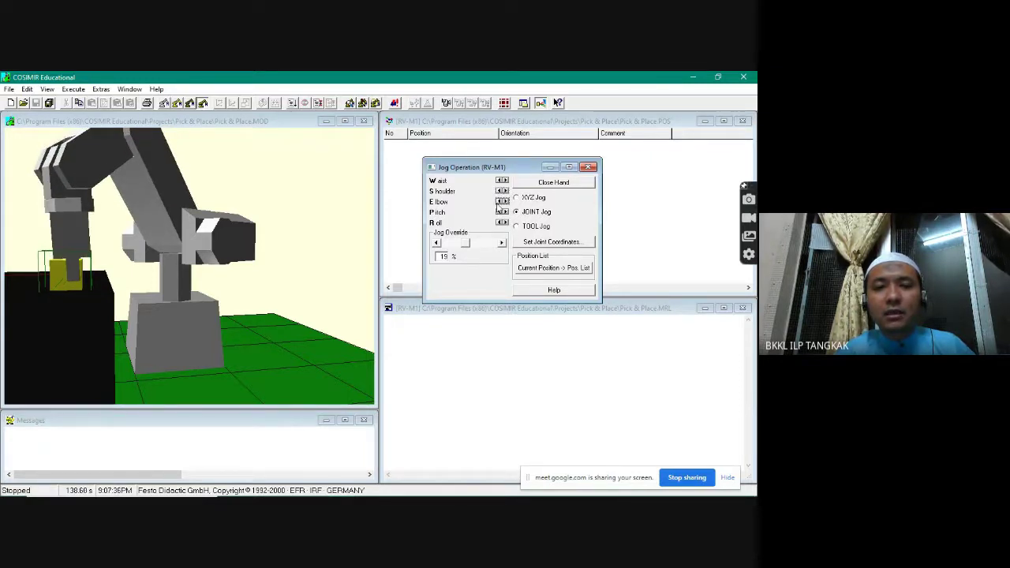
left_click(507, 203)
left_click(507, 203)
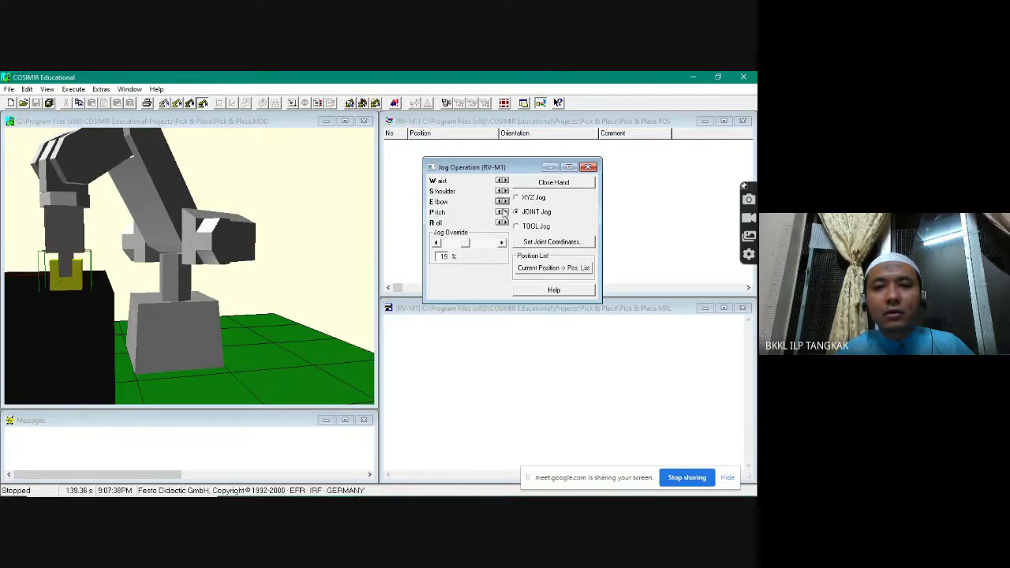
Step: Check the gripper around the workpiece from other angles, and store the robot's current position in the position list
left_click_drag(168, 253, 212, 272)
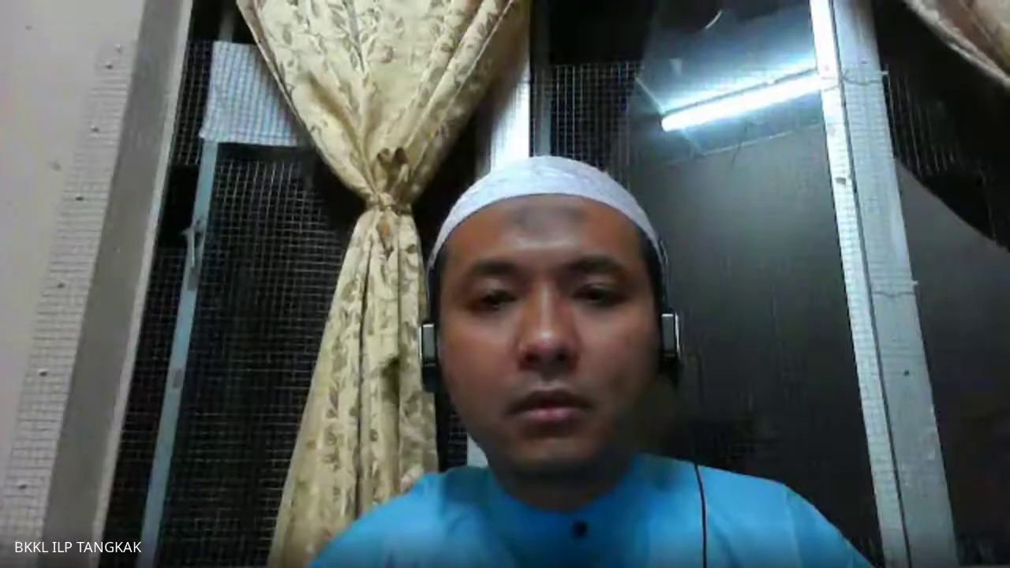
left_click(502, 223)
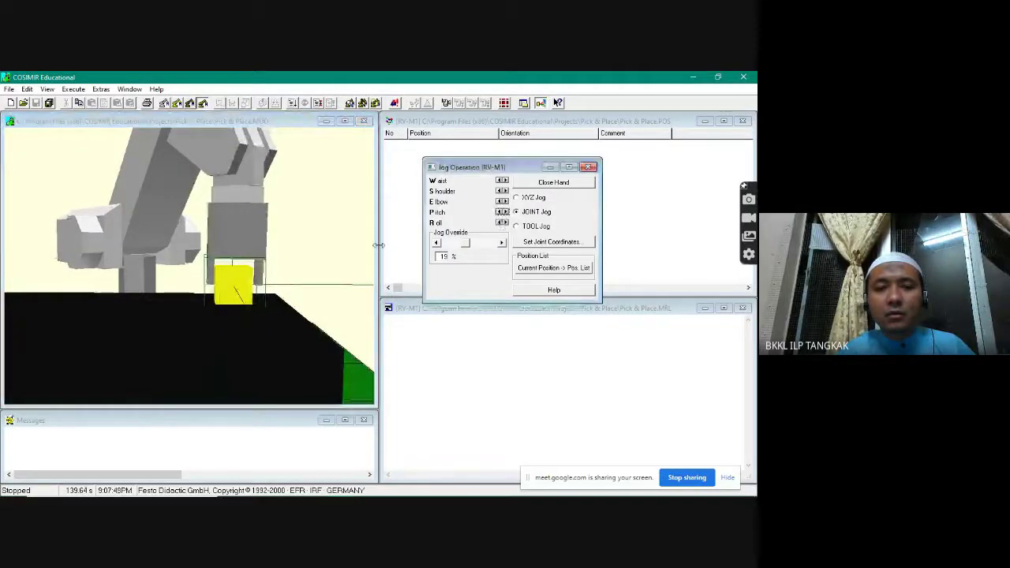
left_click_drag(371, 246, 313, 258)
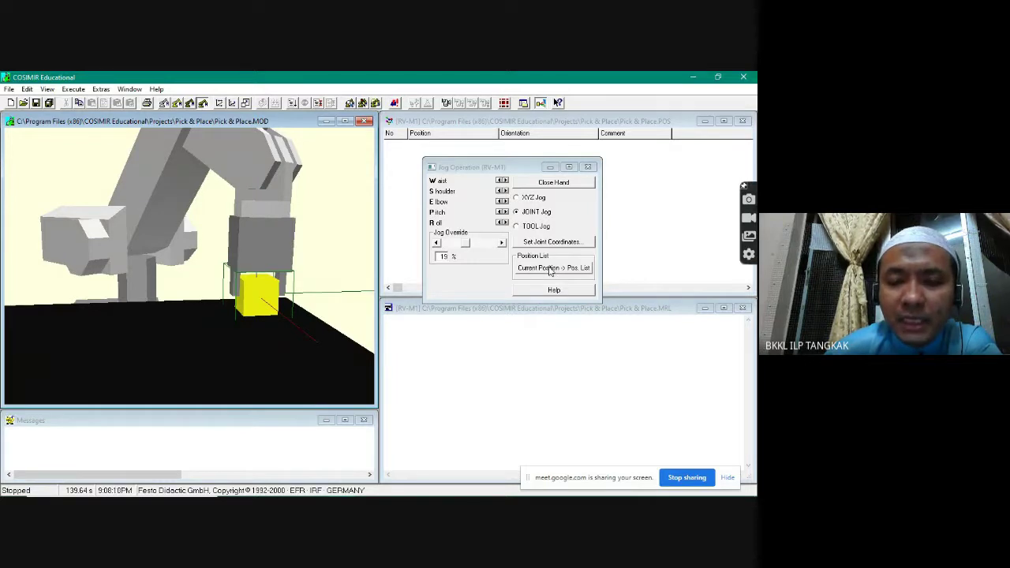
left_click(550, 270)
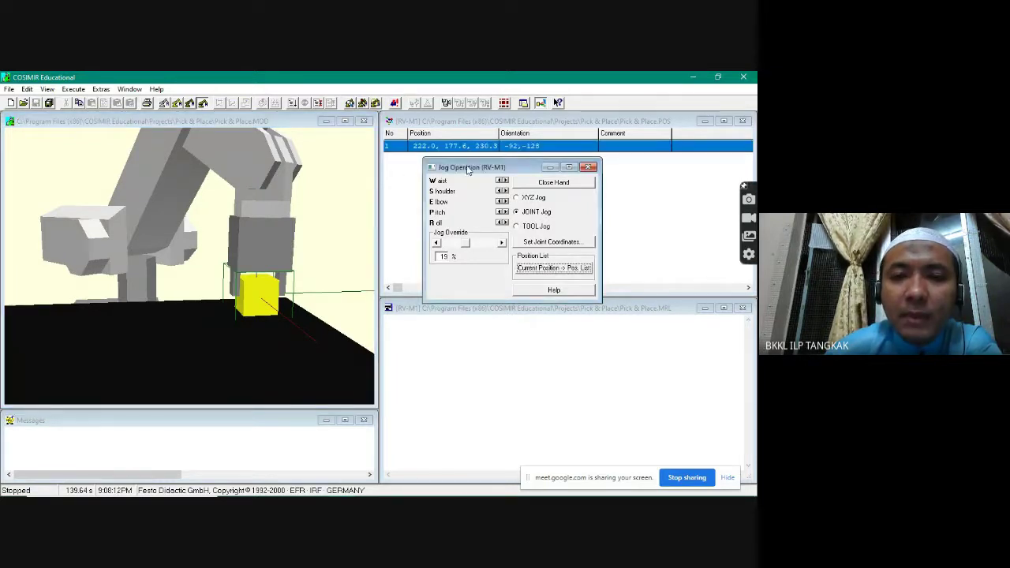
left_click_drag(466, 169, 471, 213)
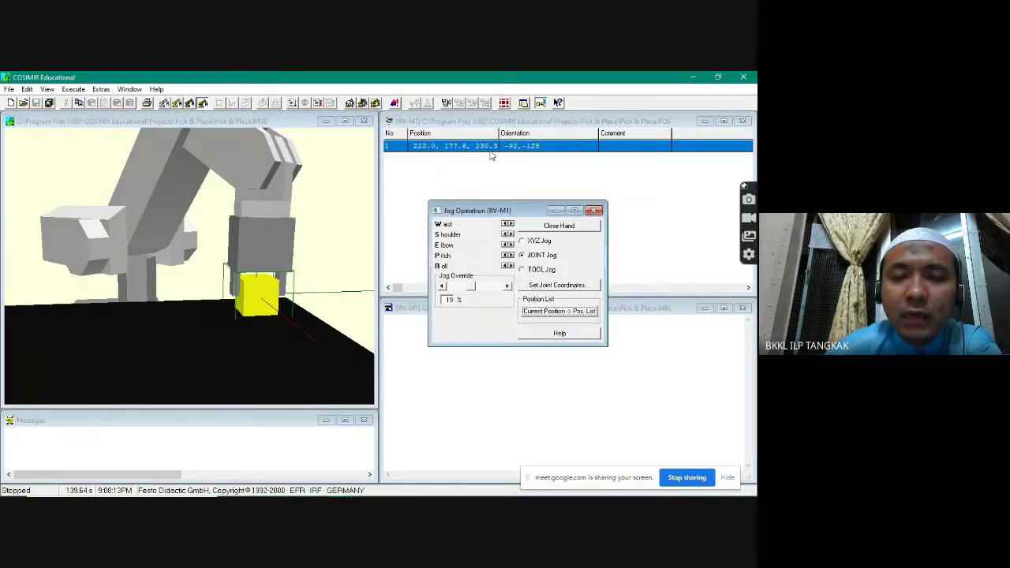
Step: Open the properties of position 1 and set its X coordinate to 225.00
right_click(423, 150)
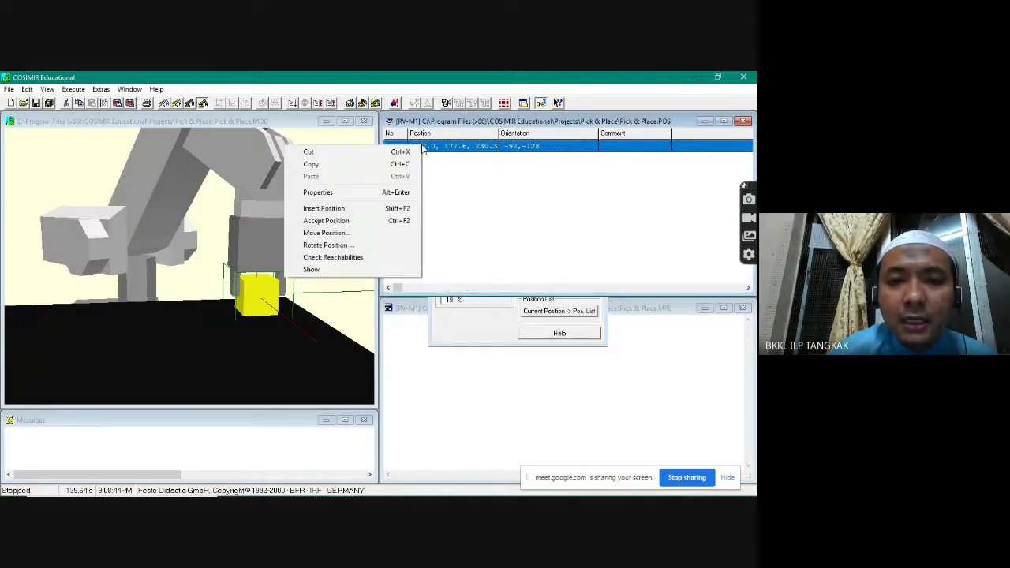
left_click(318, 192)
left_click_drag(345, 193, 473, 164)
left_click(451, 205)
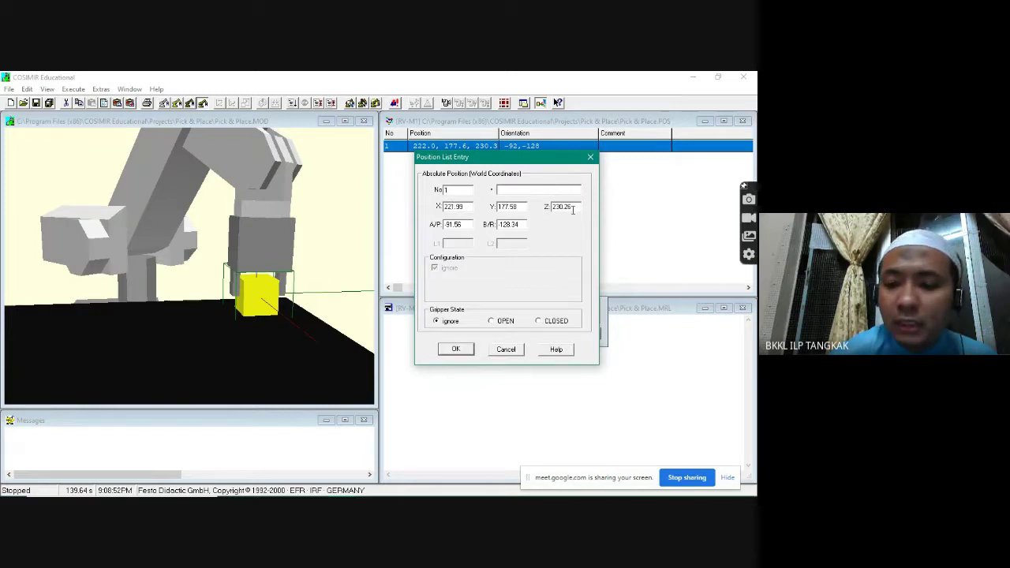
key("BackSpace")
type("5")
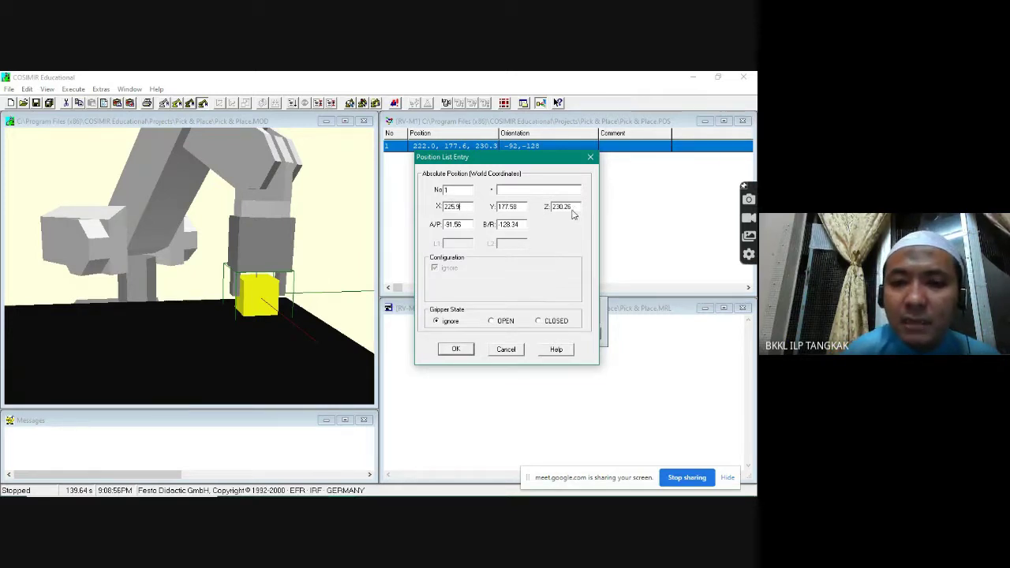
key("BackSpace")
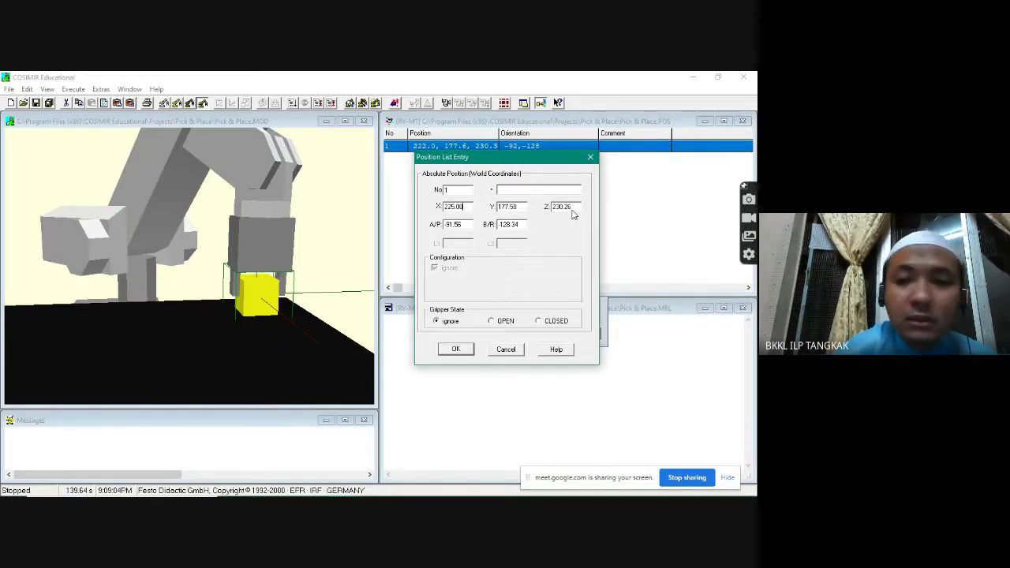
Step: Set position 1's Y coordinate to 175.00 and its Z coordinate to 225.00
left_click(522, 209)
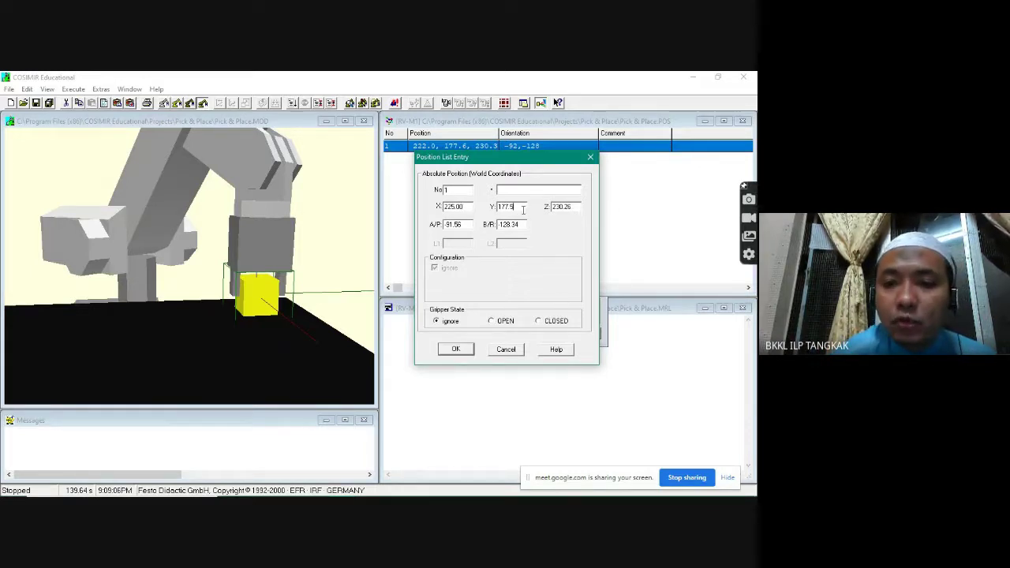
key("BackSpace")
key("BackSpace")
key("BackSpace")
type("5")
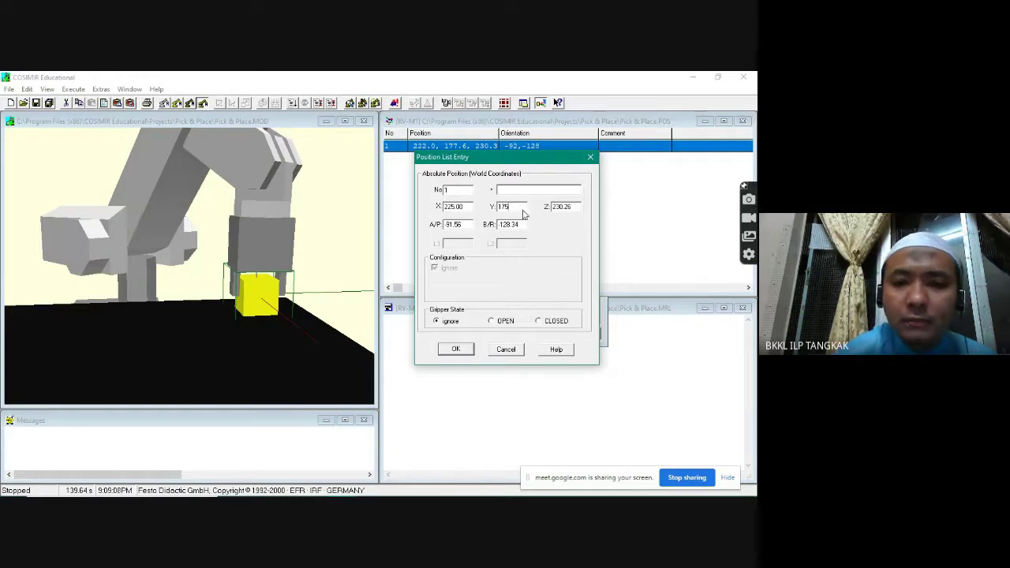
left_click(569, 206)
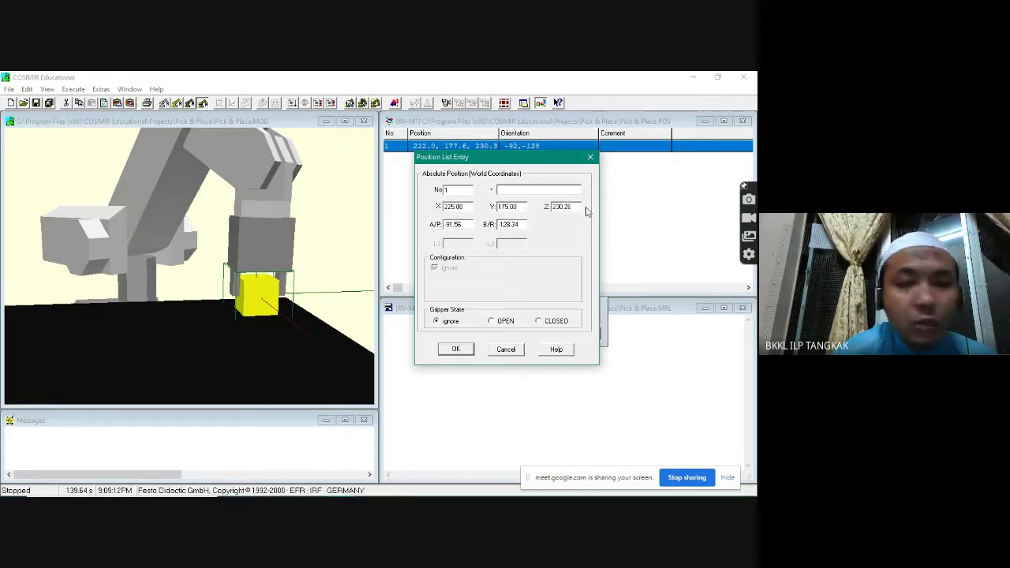
left_click_drag(575, 208, 534, 211)
type("22")
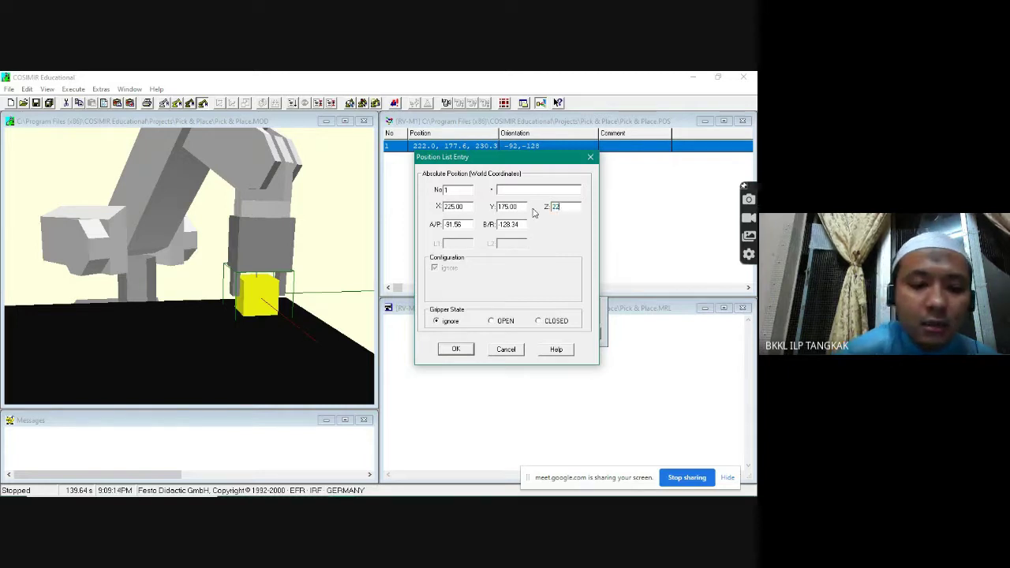
type("5.00")
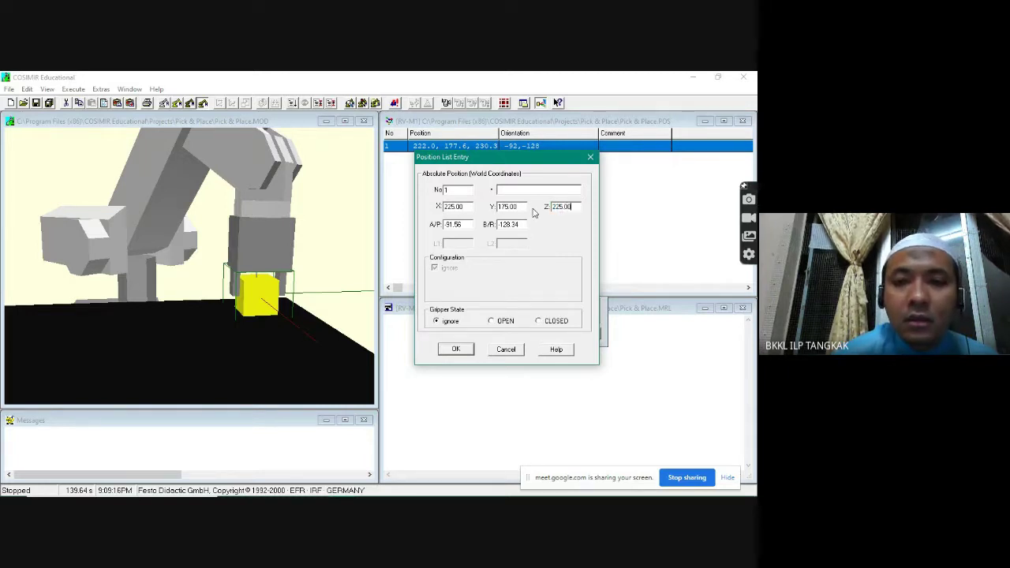
Step: Set position 1's orientation to A/P -90.00 and B/R 60, and accept the edited entry
left_click(469, 224)
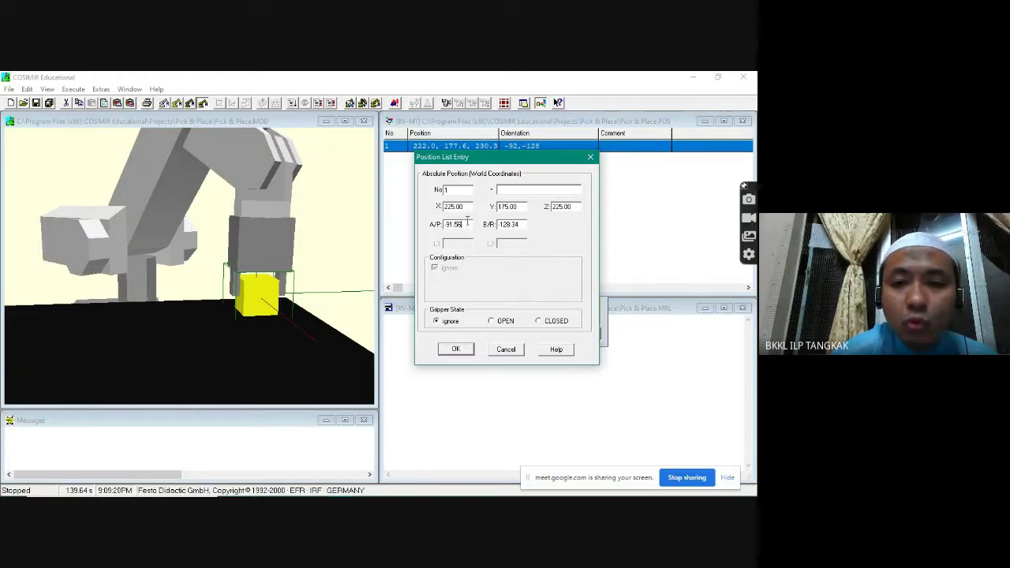
key("BackSpace")
key("BackSpace")
key("BackSpace")
type("0")
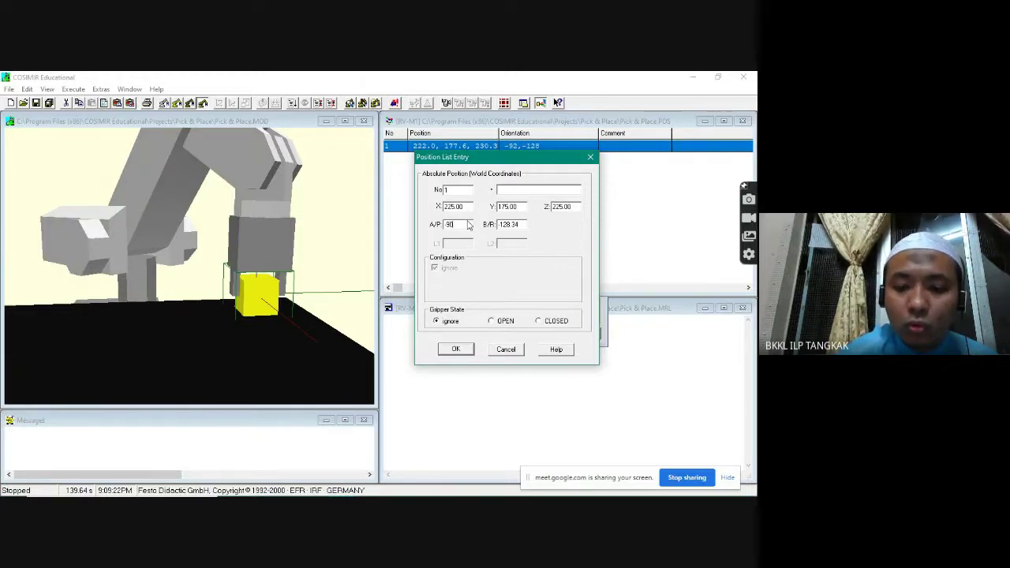
type(".00")
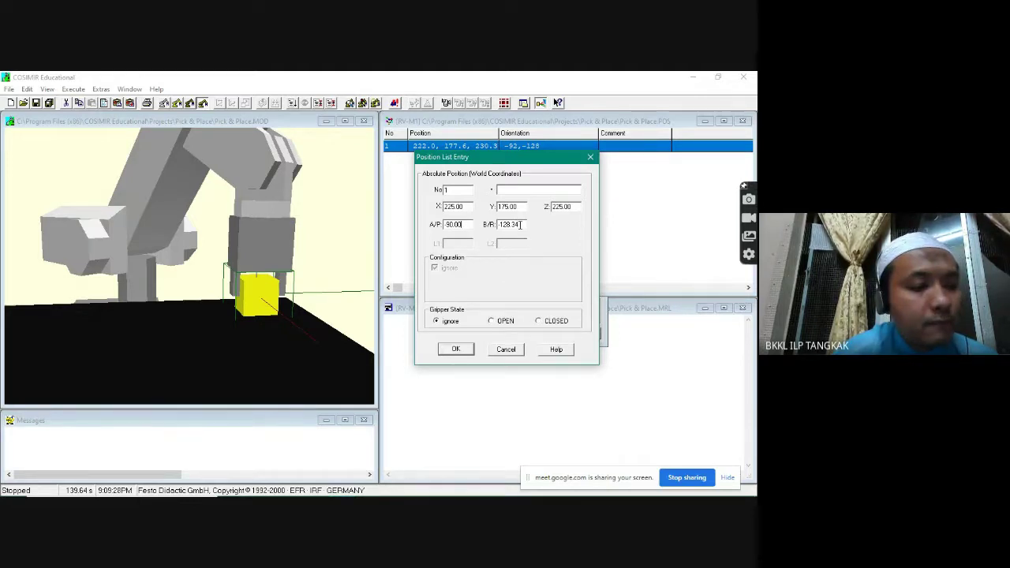
left_click_drag(520, 225, 484, 226)
type("80")
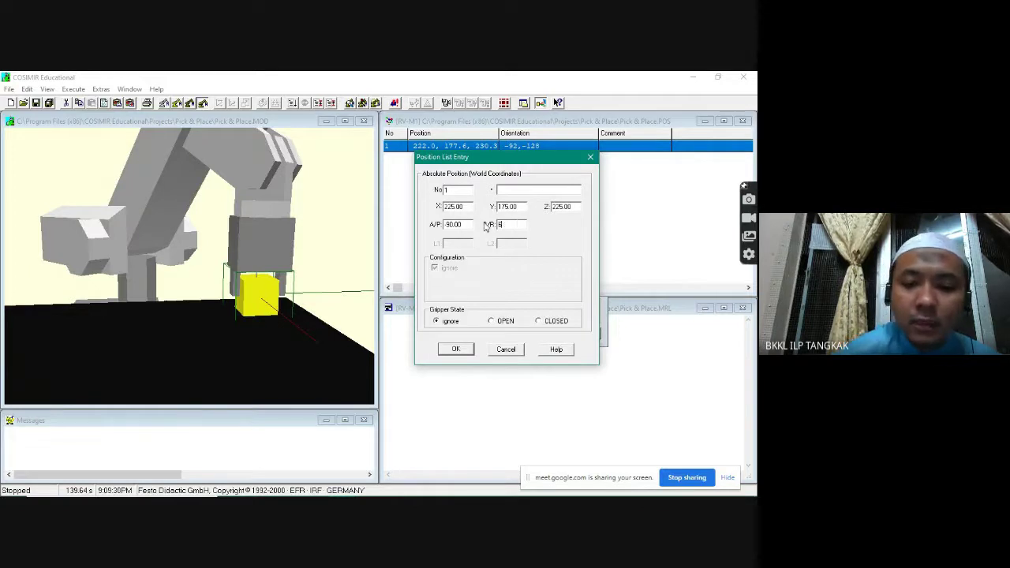
left_click(464, 350)
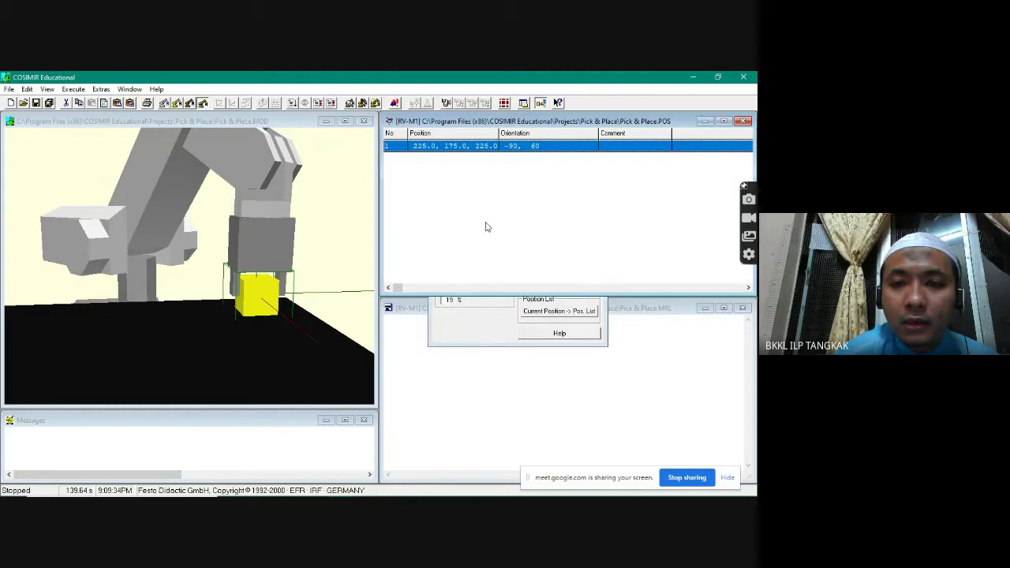
Step: Move the robot to the edited position 1 and examine the gripper's alignment with the workpiece from several angles
left_click(482, 329)
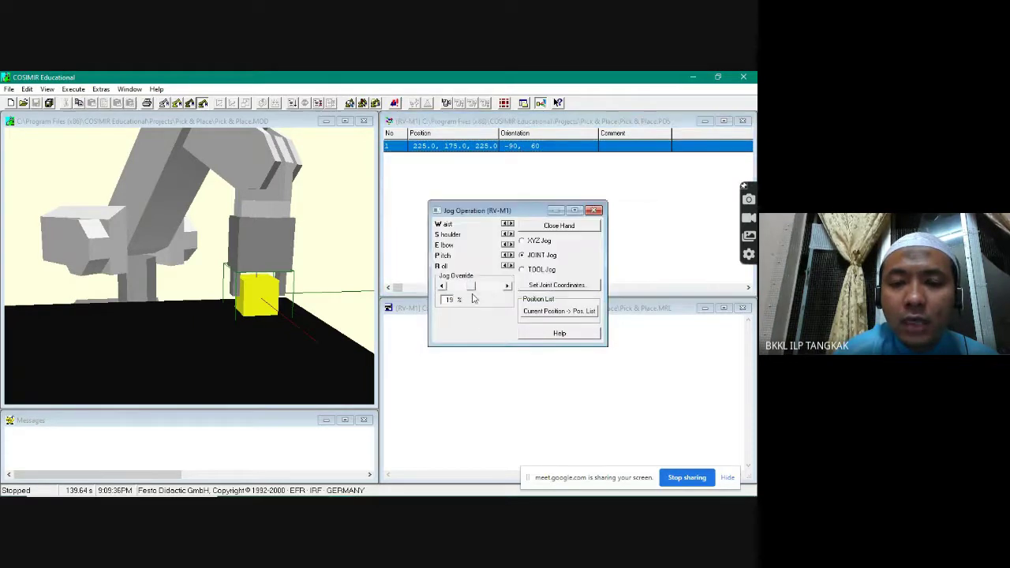
left_click(439, 148)
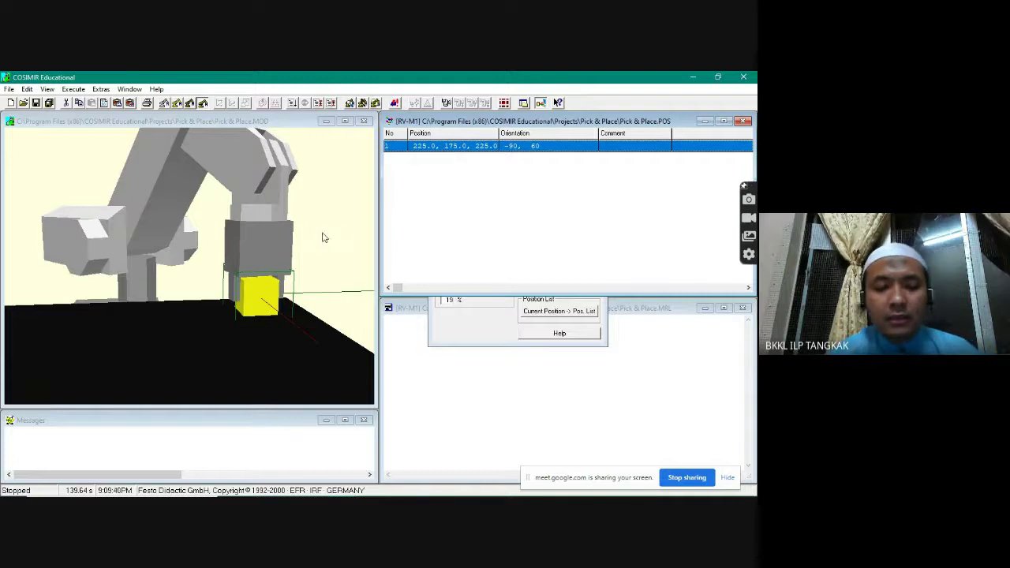
mouse_move(322, 237)
left_mouse_down()
mouse_move(228, 162)
mouse_move(326, 241)
mouse_move(189, 308)
mouse_move(22, 259)
mouse_move(284, 210)
mouse_move(322, 229)
left_mouse_up()
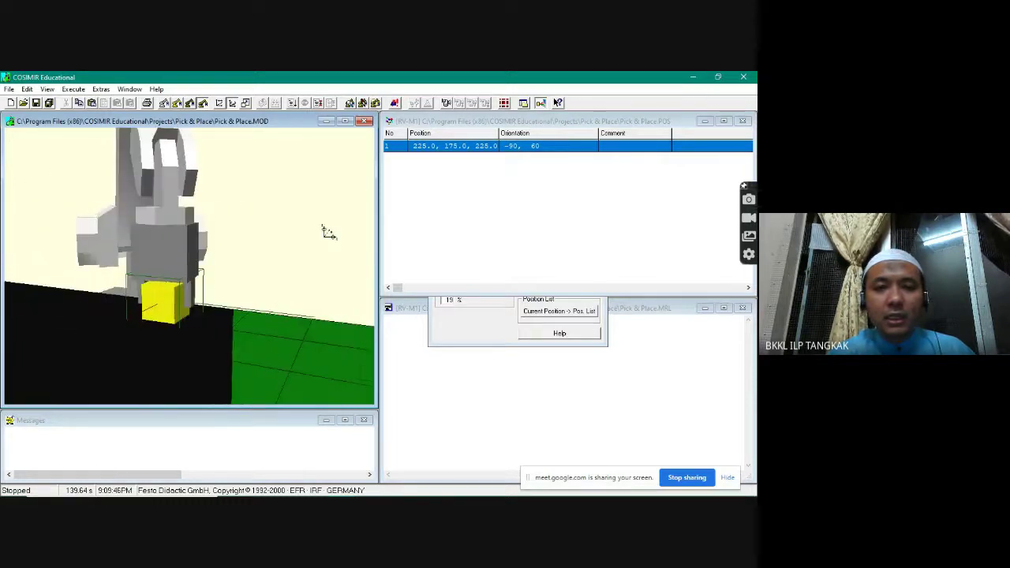
left_click_drag(257, 235, 339, 224)
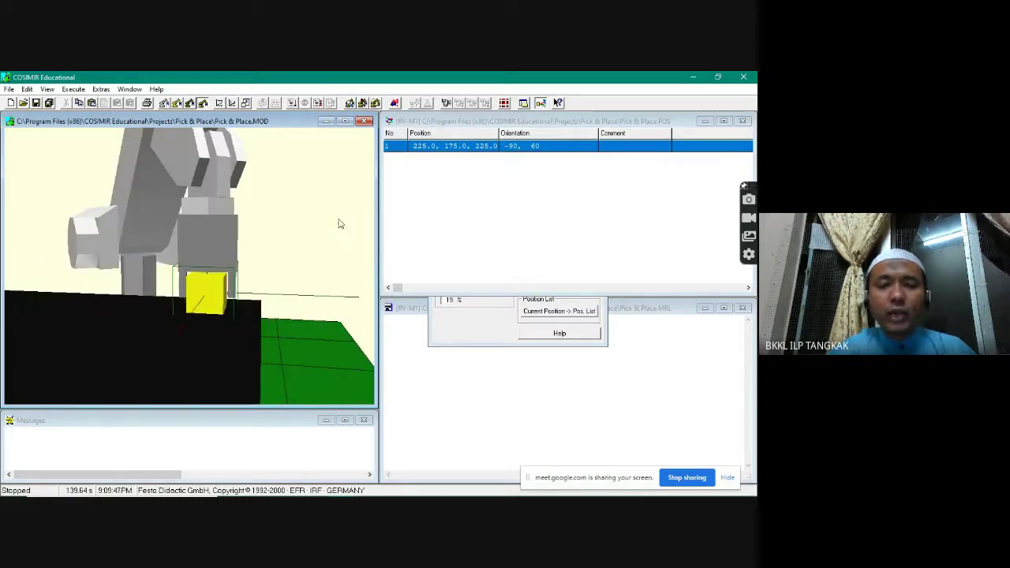
Step: Jog the waist away from the workpiece and send the robot back to position 1 to test the stored grip position
left_click(508, 234)
left_click(500, 320)
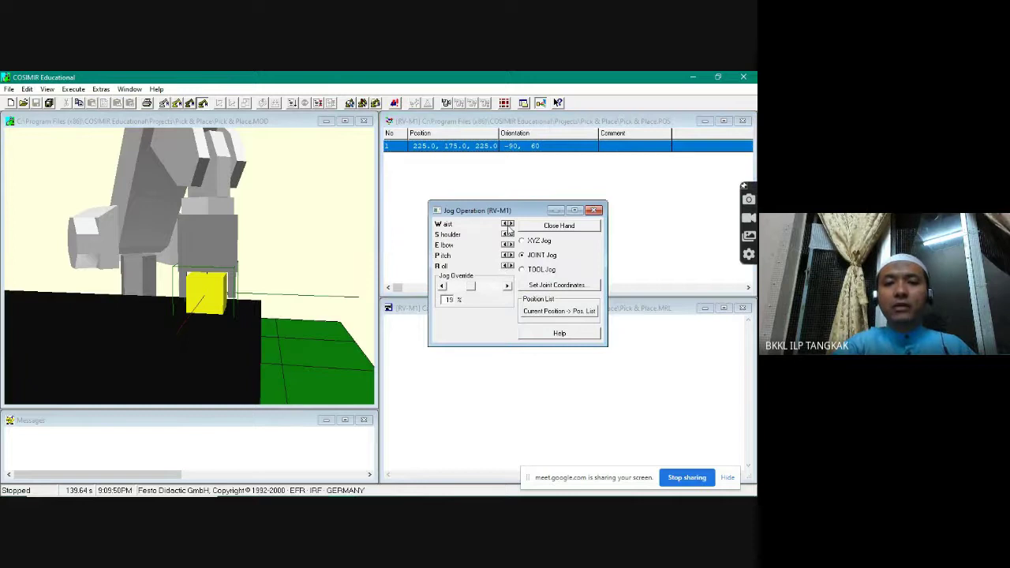
left_click(509, 225)
left_click_drag(509, 224, 509, 225)
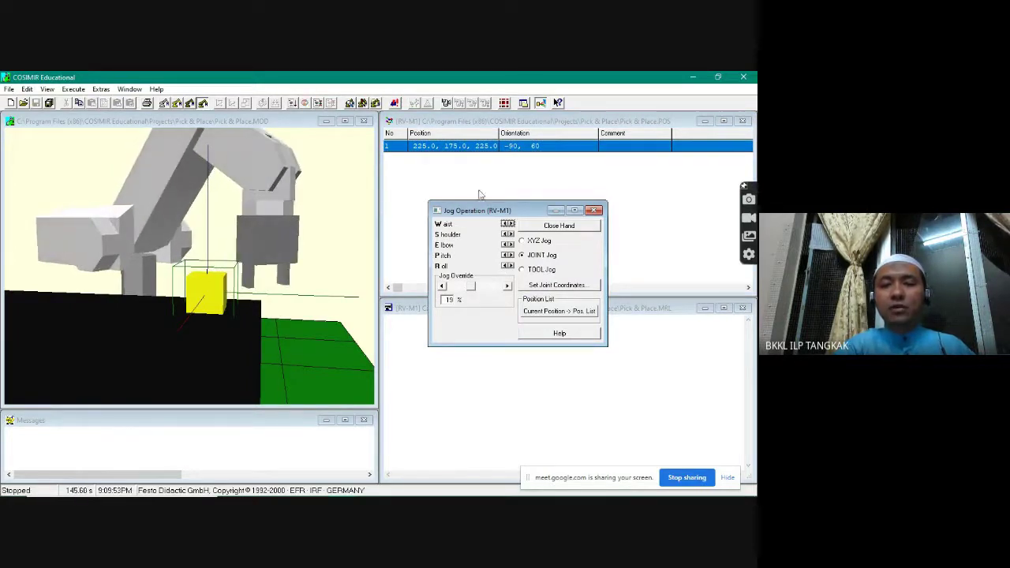
double_click(464, 148)
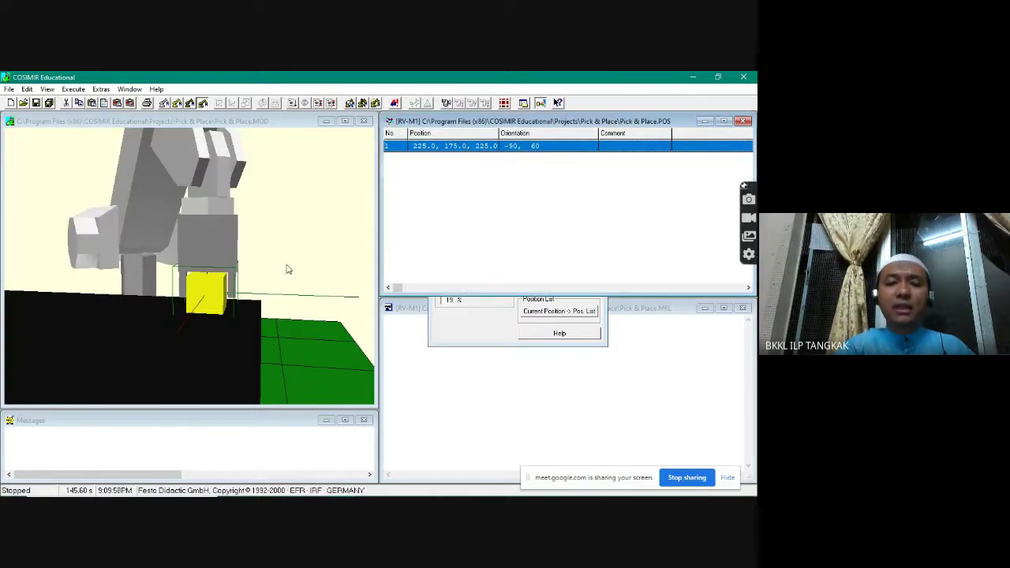
left_click_drag(293, 268, 434, 208)
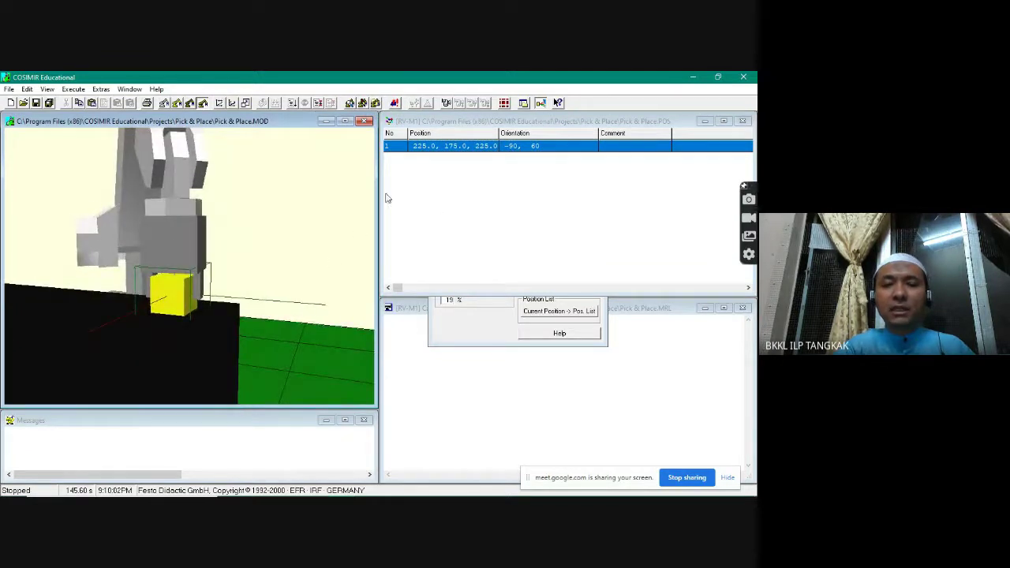
left_click(461, 332)
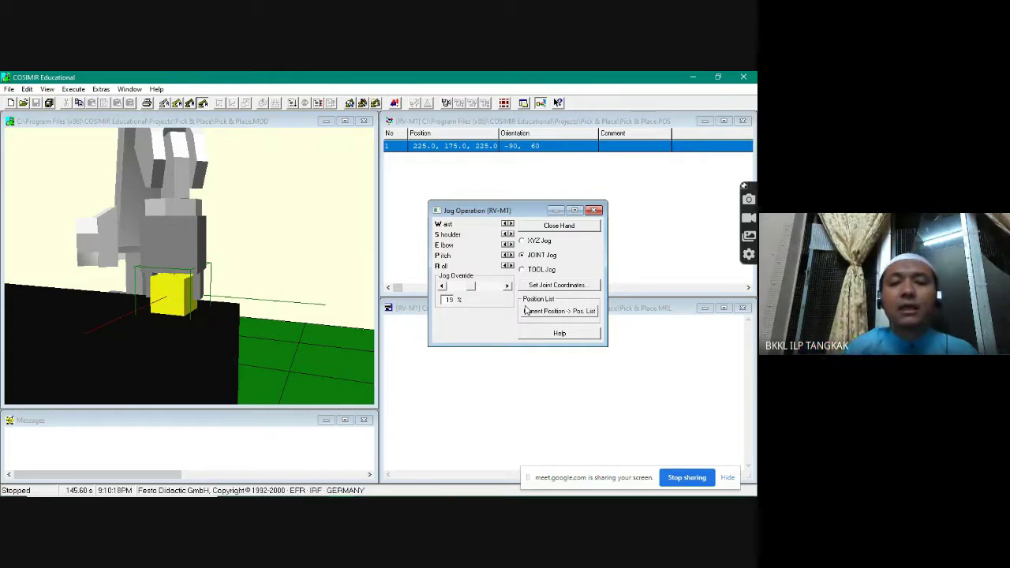
Step: Close the robot's hand on the workpiece at position 1
left_click_drag(497, 213, 509, 209)
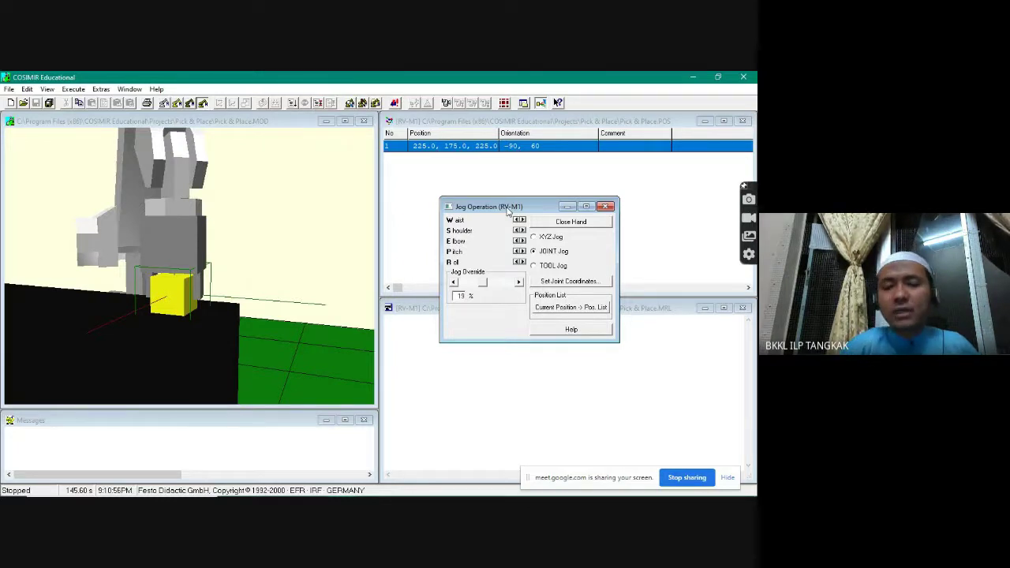
left_click(239, 245)
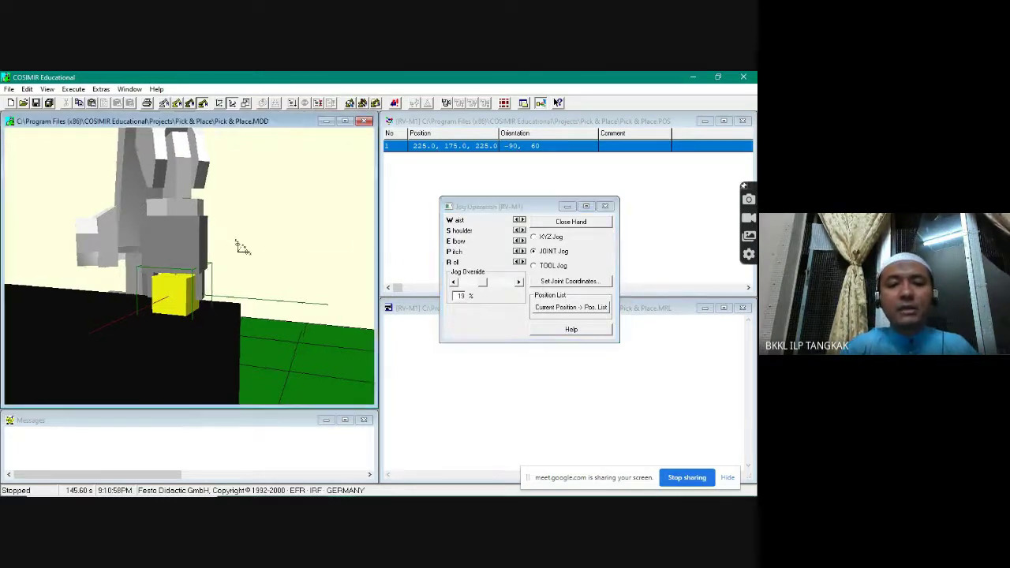
left_click_drag(239, 245, 292, 214)
left_click(560, 224)
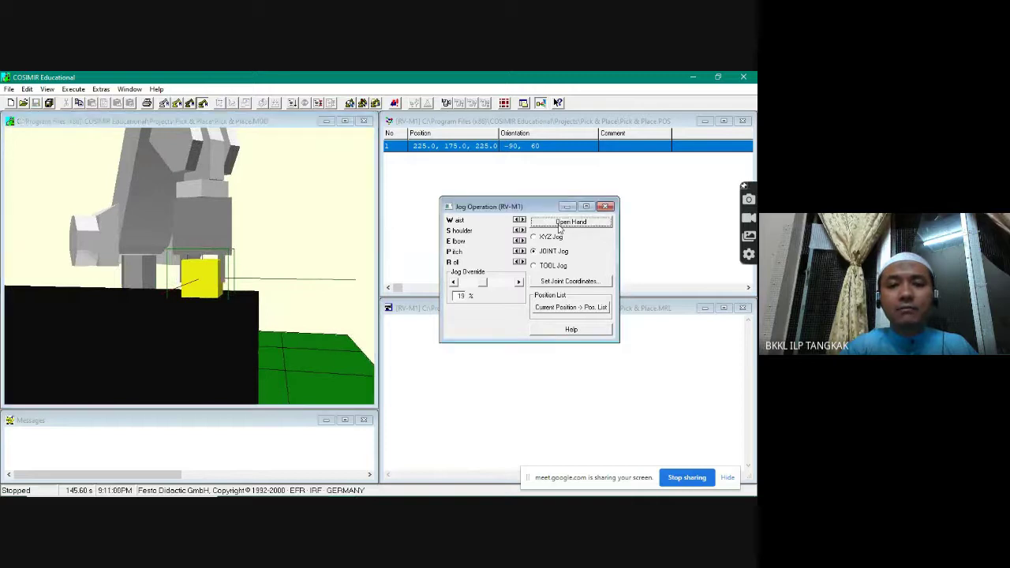
Step: Jog the waist to carry the gripped workpiece to the opposite side of the table
left_click_drag(197, 245, 289, 250)
left_click_drag(142, 267, 326, 307, "ctrl")
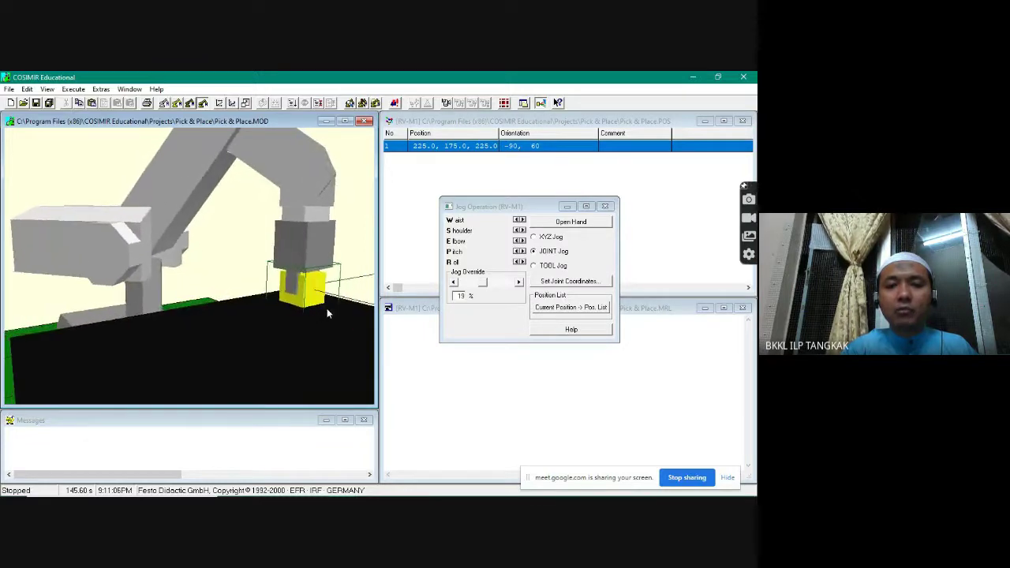
left_click(518, 221)
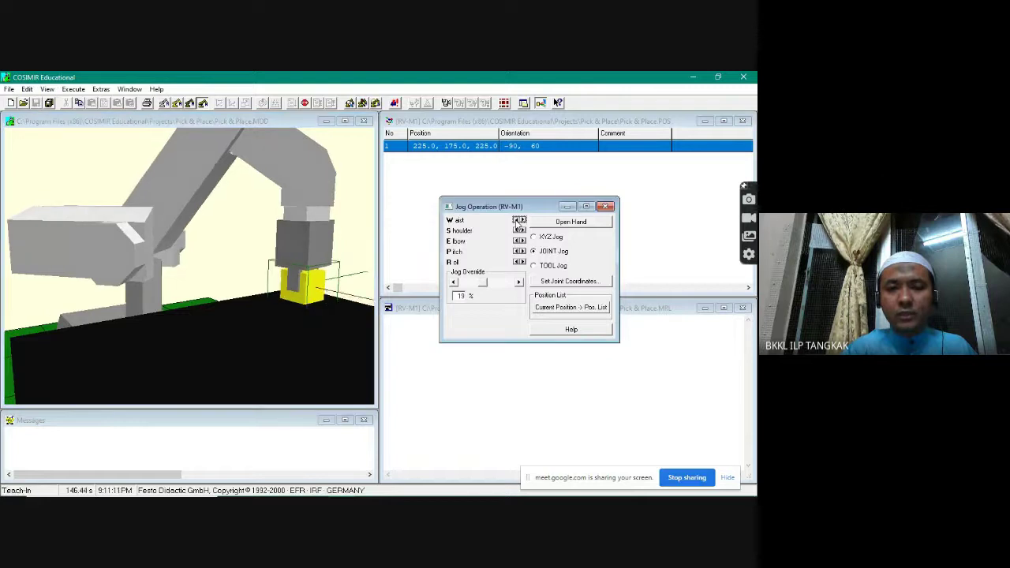
left_click(522, 221)
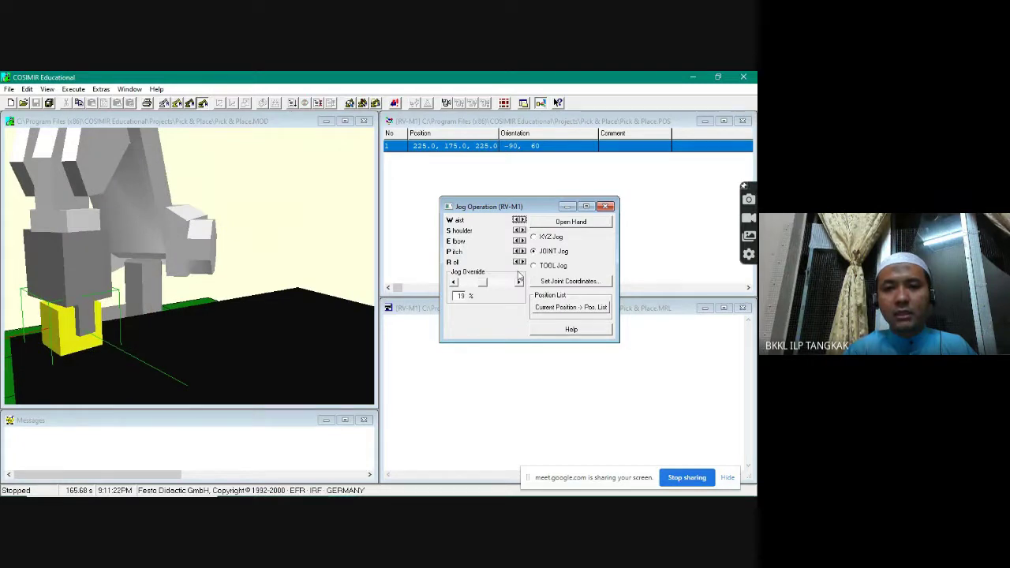
Step: Jog the roll joint to align the gripped workpiece with the table edges, checking the alignment from several angles
left_click(521, 262)
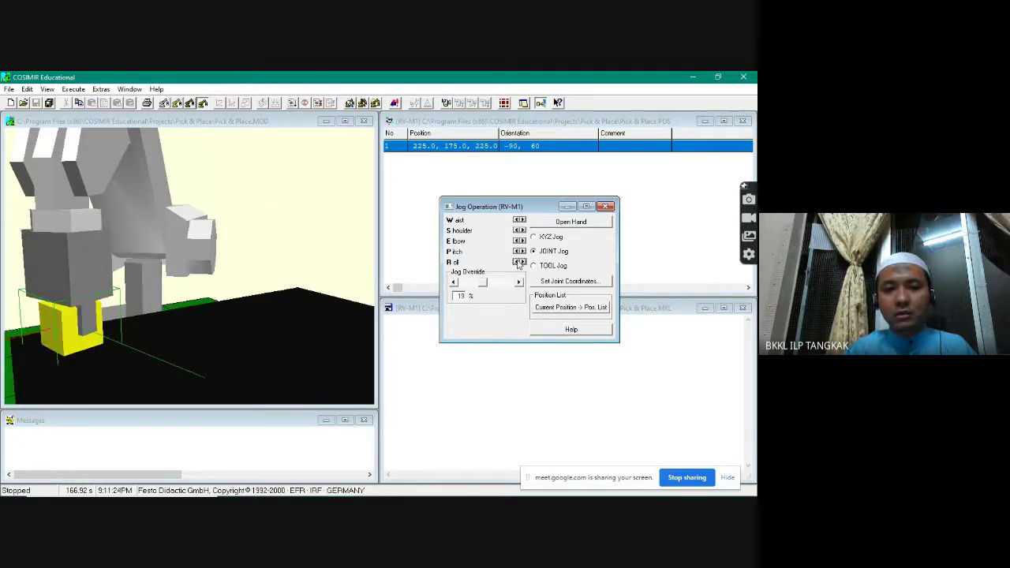
left_click_drag(518, 263, 518, 263)
left_click_drag(188, 285, 331, 295)
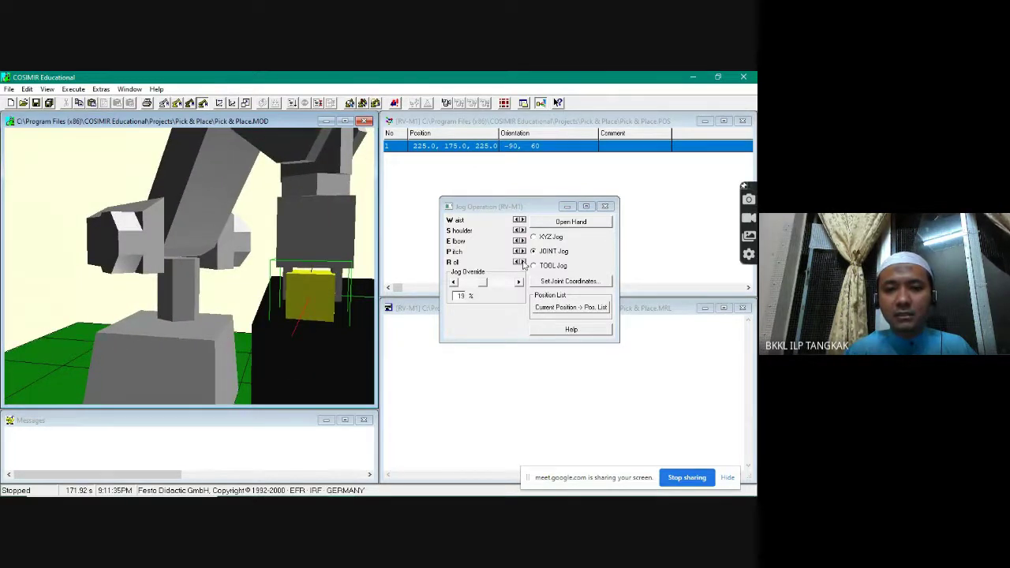
left_click(527, 266)
left_click_drag(526, 266, 526, 266)
left_click_drag(333, 303, 233, 260)
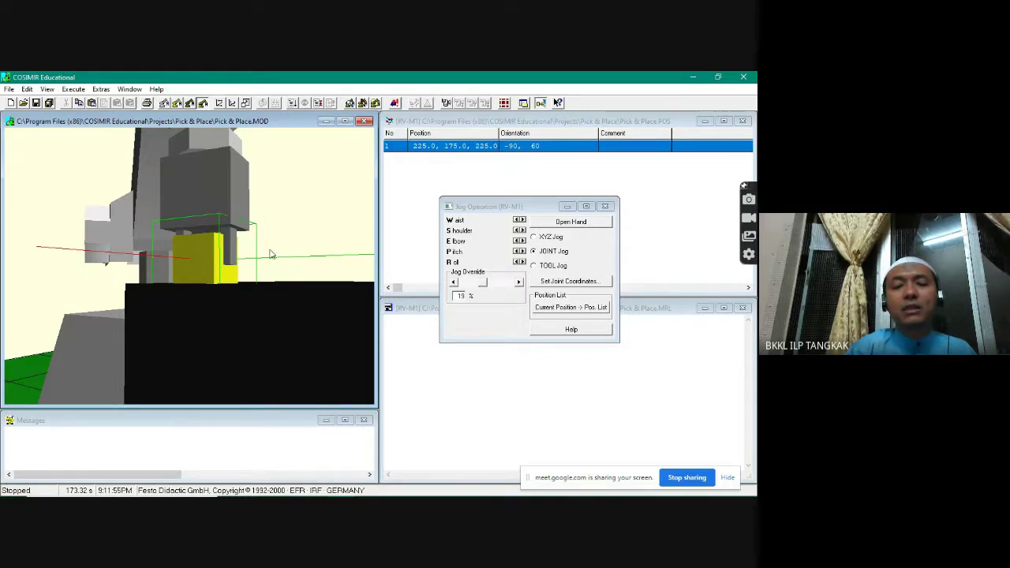
Step: Open the hand to release the workpiece and add the robot's current position to the position list as the place position
left_click_drag(289, 226, 150, 283)
left_click(563, 224)
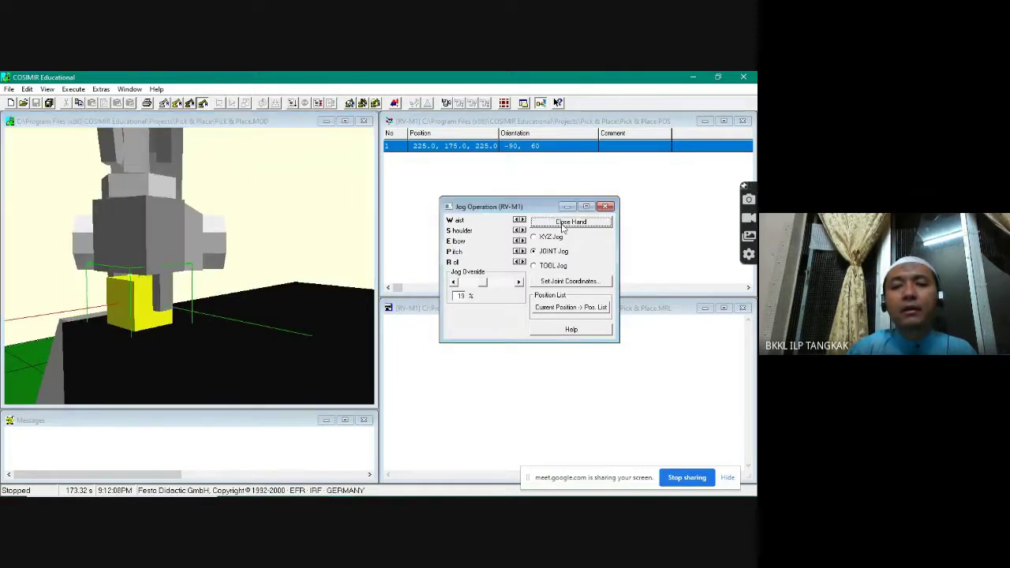
left_click(557, 307)
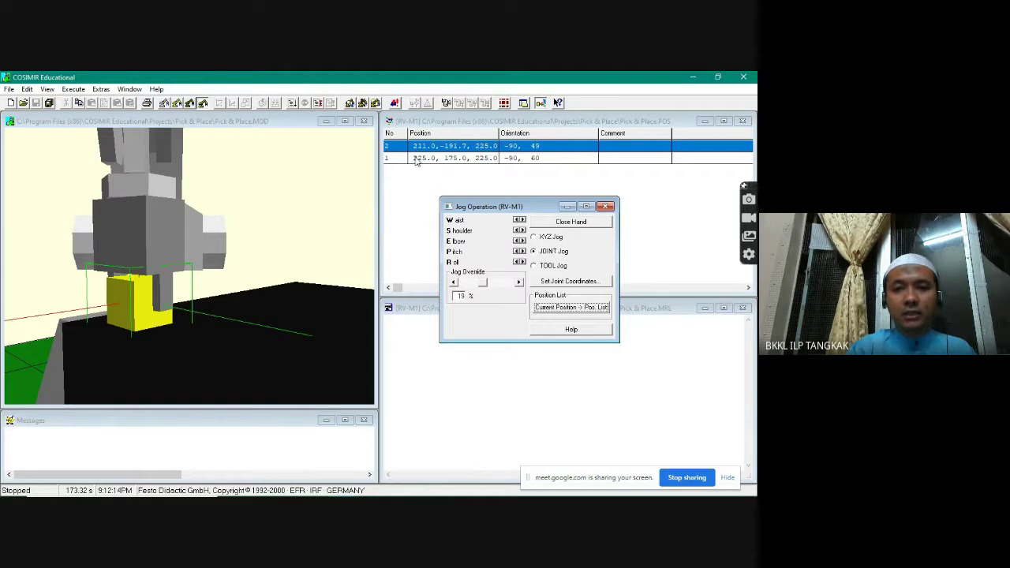
Step: Move the robot back and forth between positions 1 and 2 to test the stored pick and place positions
left_click(416, 159)
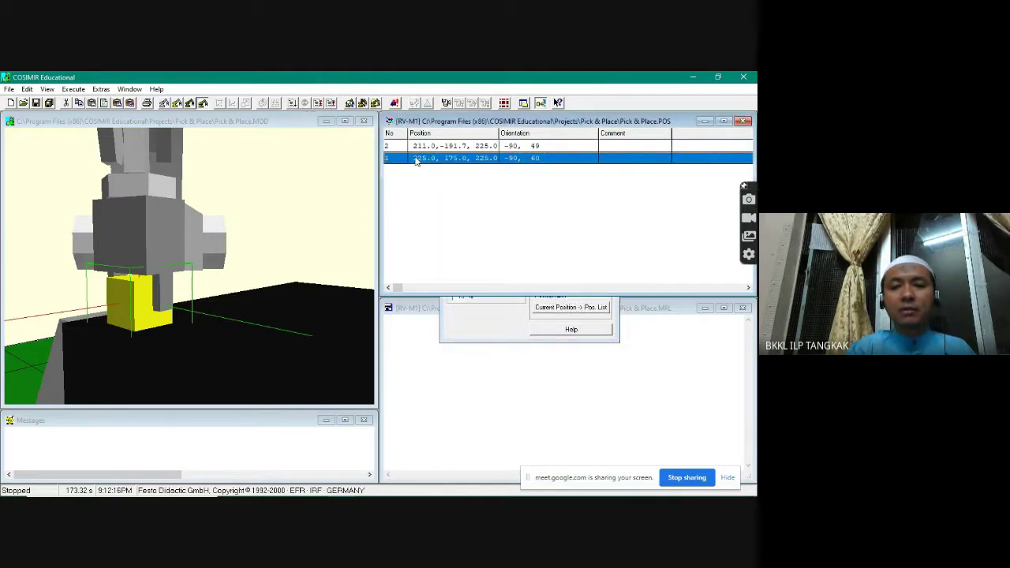
double_click(415, 159)
double_click(416, 146)
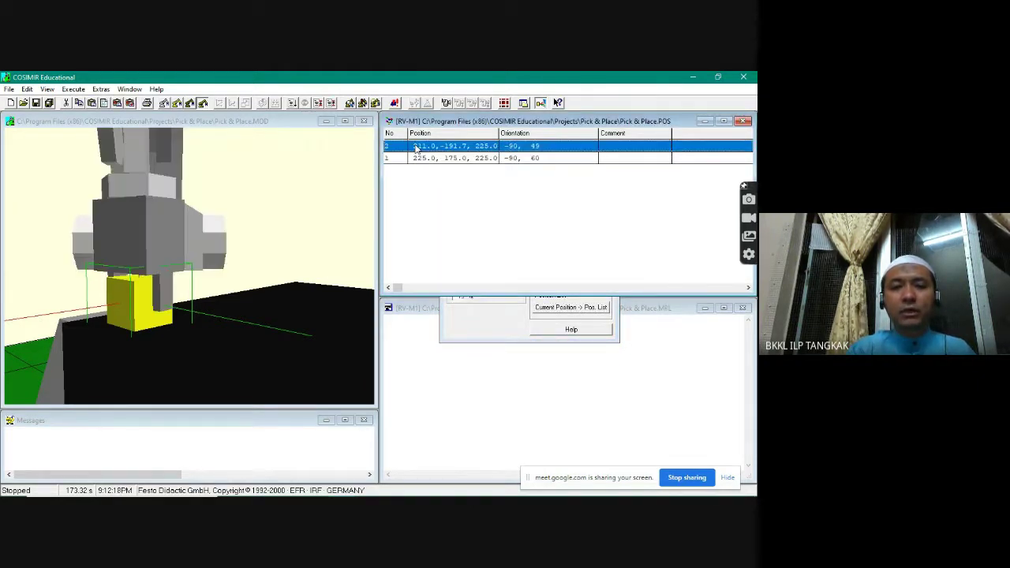
double_click(423, 159)
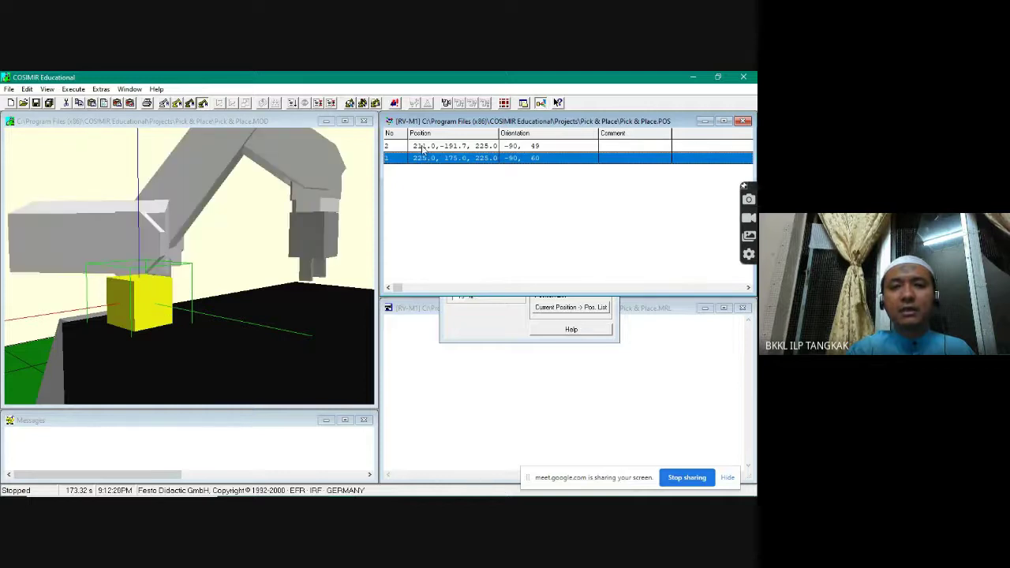
double_click(423, 149)
double_click(424, 159)
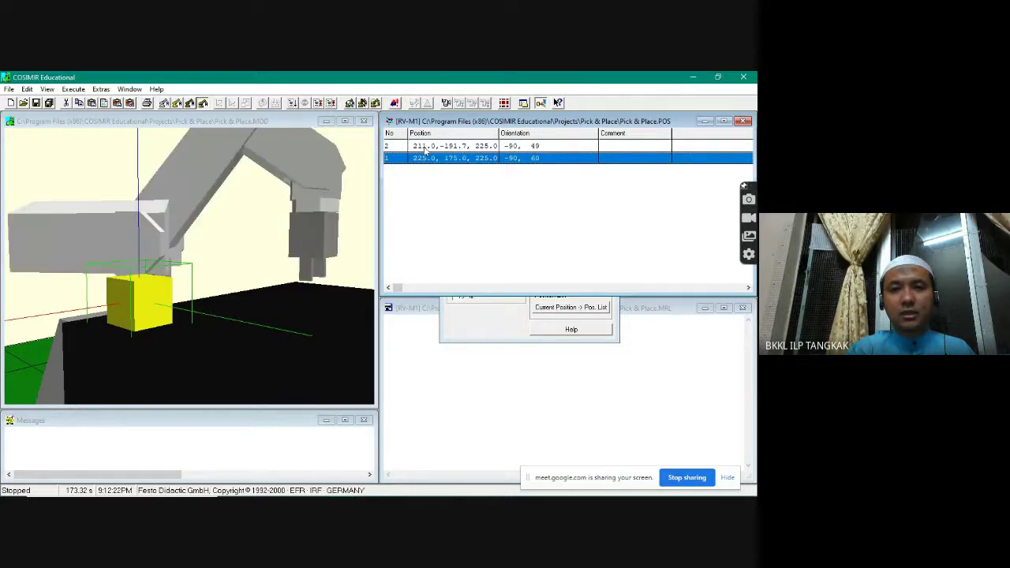
double_click(423, 147)
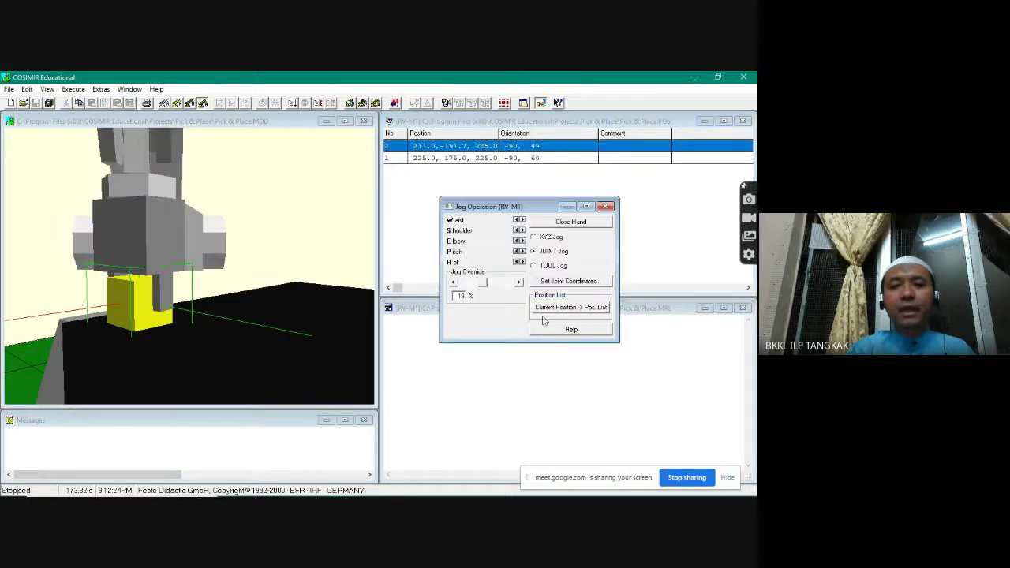
Step: Close the Jog Operation window and reset the workcell to its initial state
left_click(456, 338)
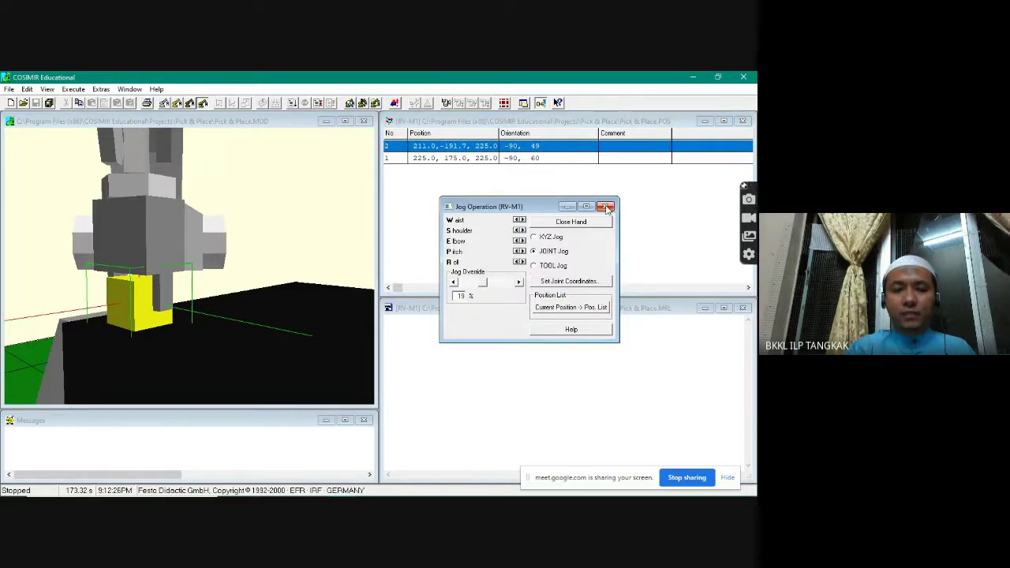
left_click(606, 206)
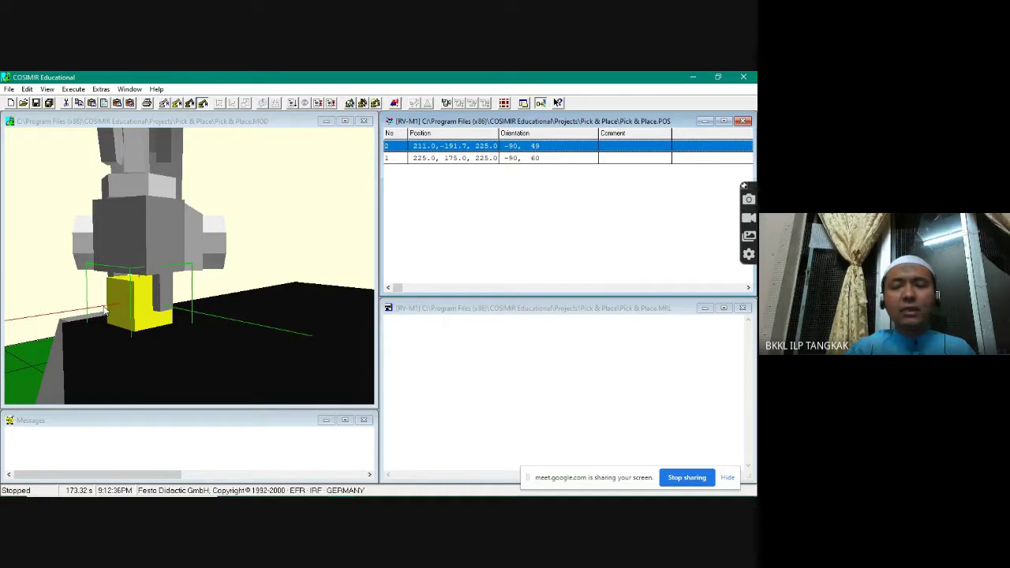
left_click(419, 345)
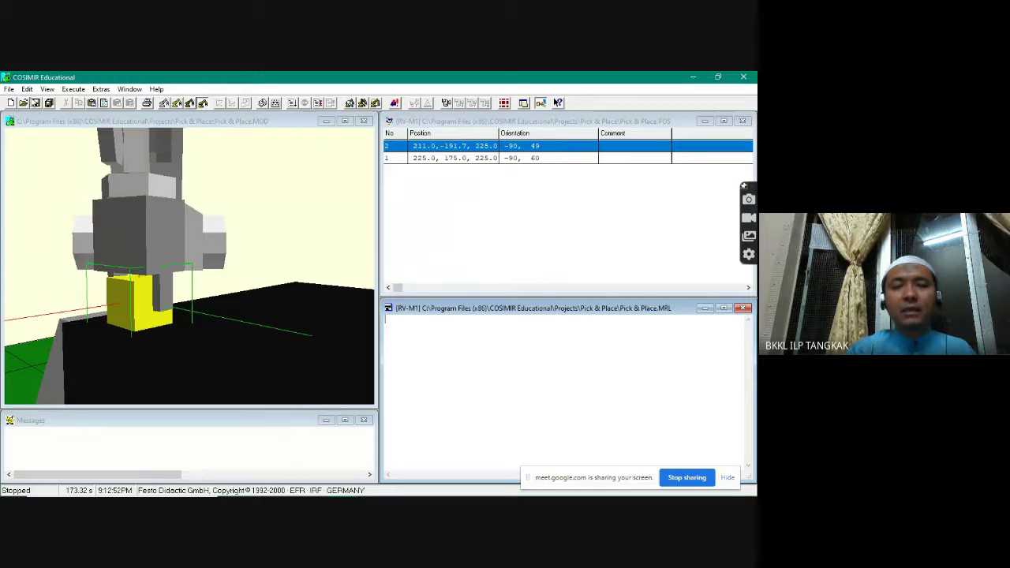
left_click(27, 90)
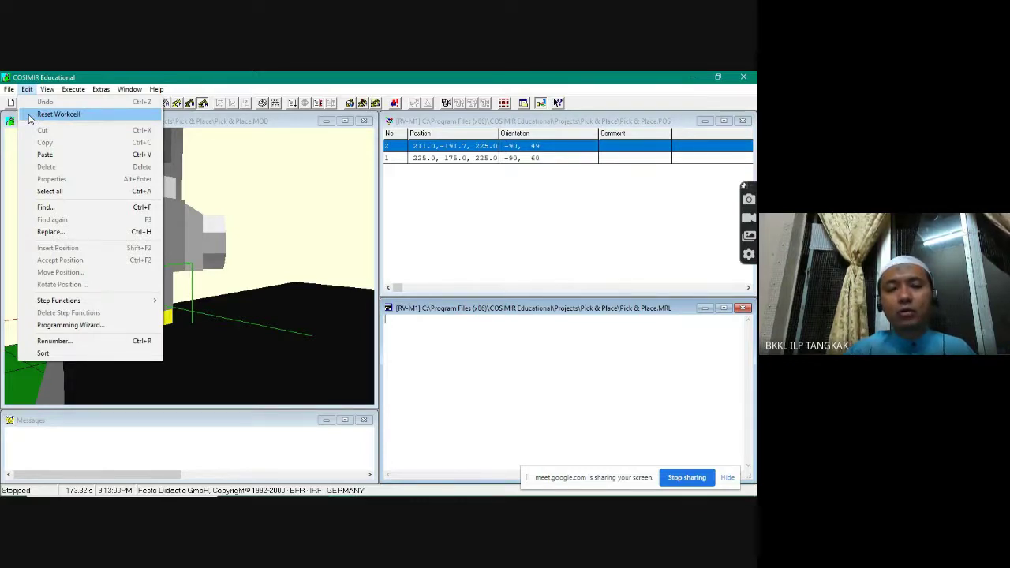
left_click(30, 117)
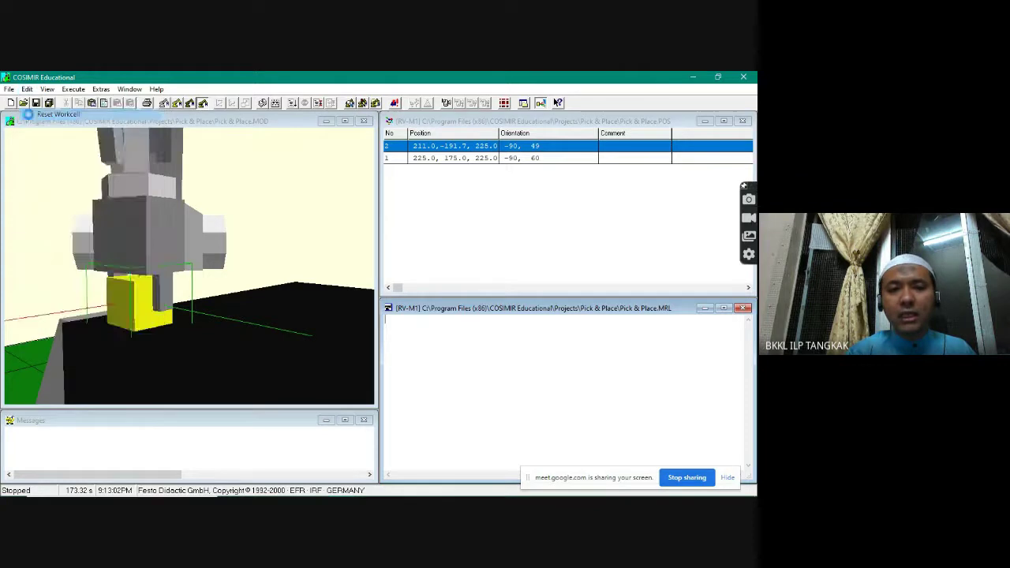
left_click(294, 209)
left_click_drag(222, 232, 186, 187)
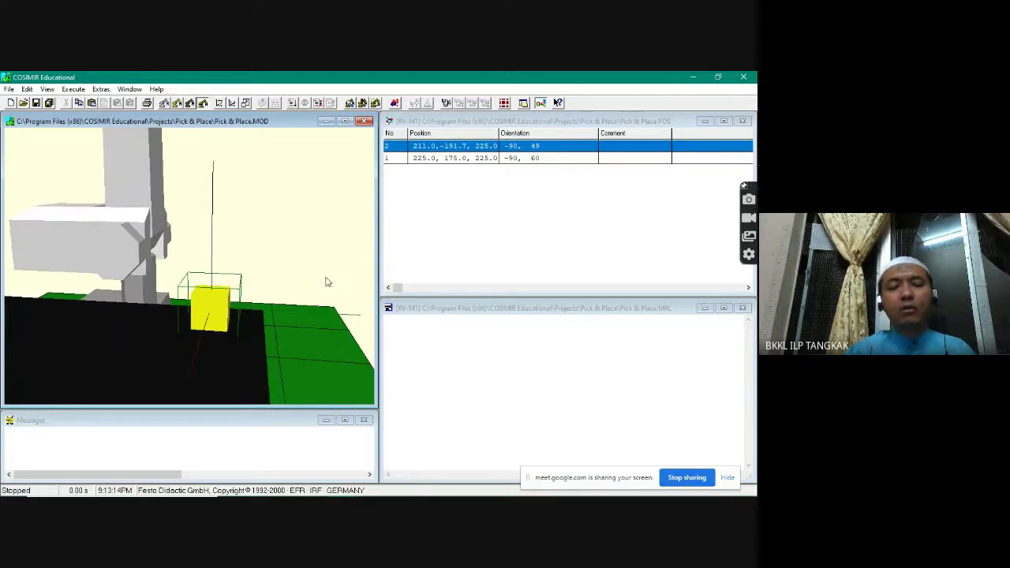
Step: Write the pick-and-place program with the lines mt1,-30; mo1; gc; mt1,-30,c; mt2,-30,c; mo2,c; go; ed
left_click(474, 343)
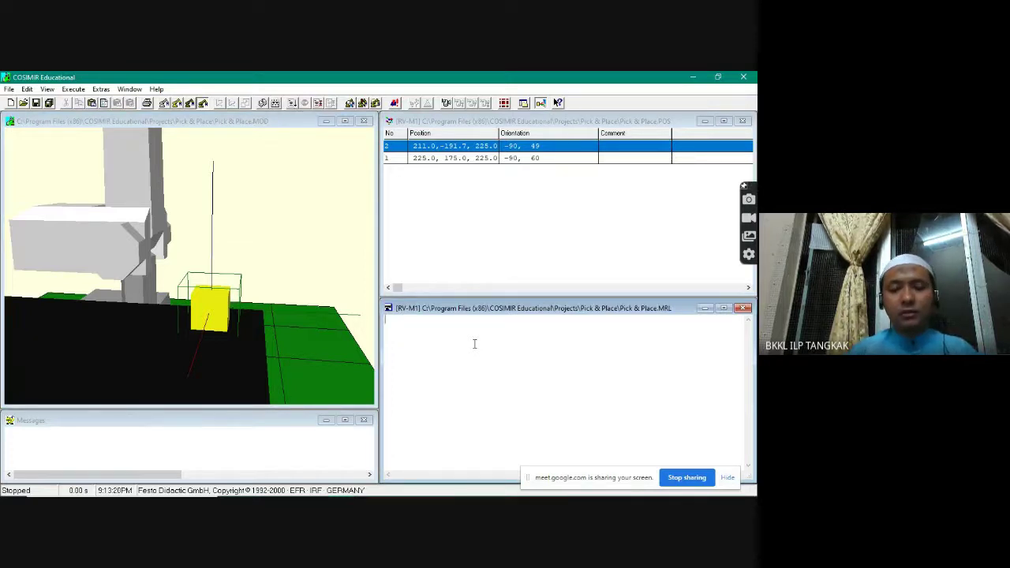
type("mt")
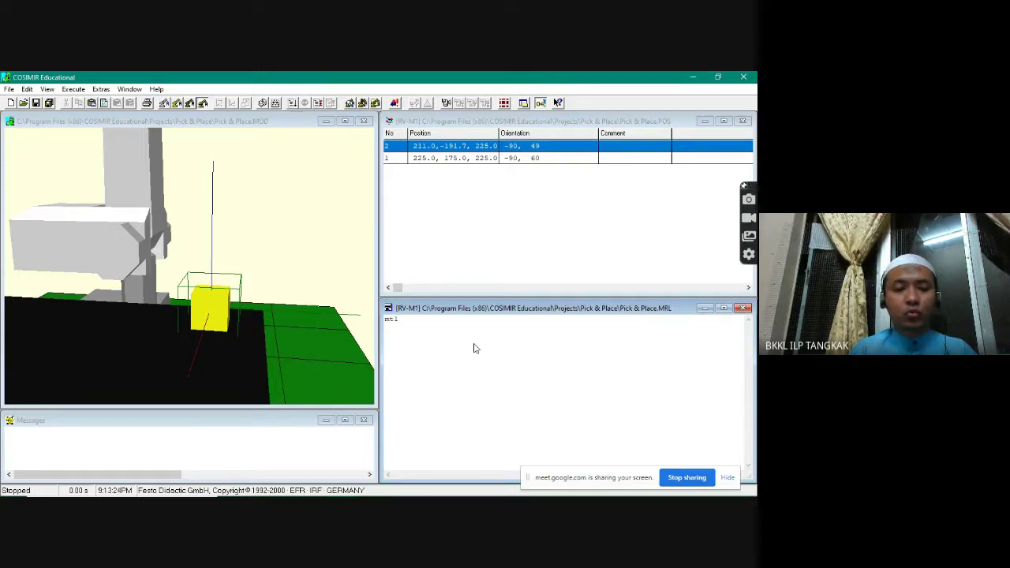
type("1")
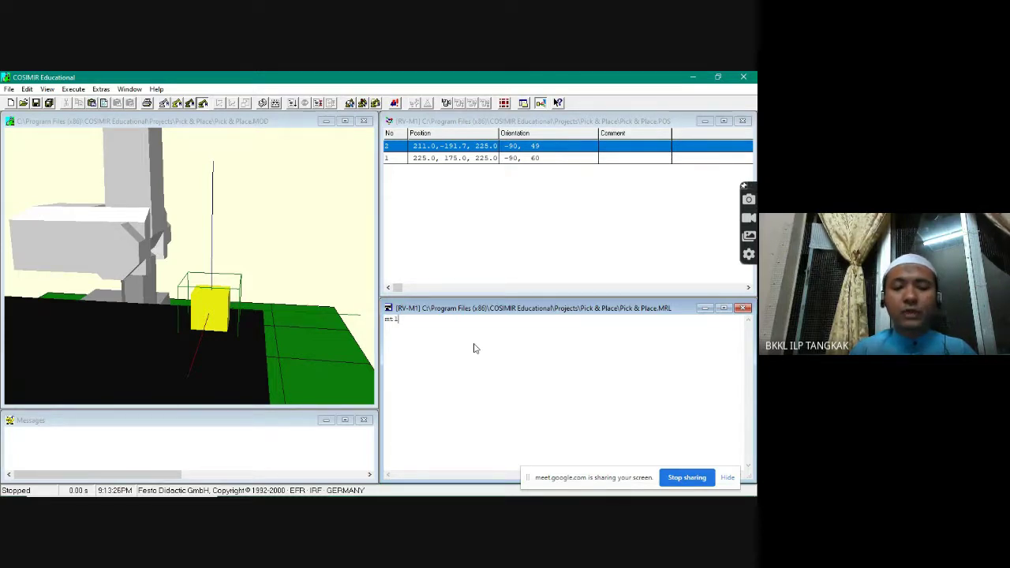
type(",-30")
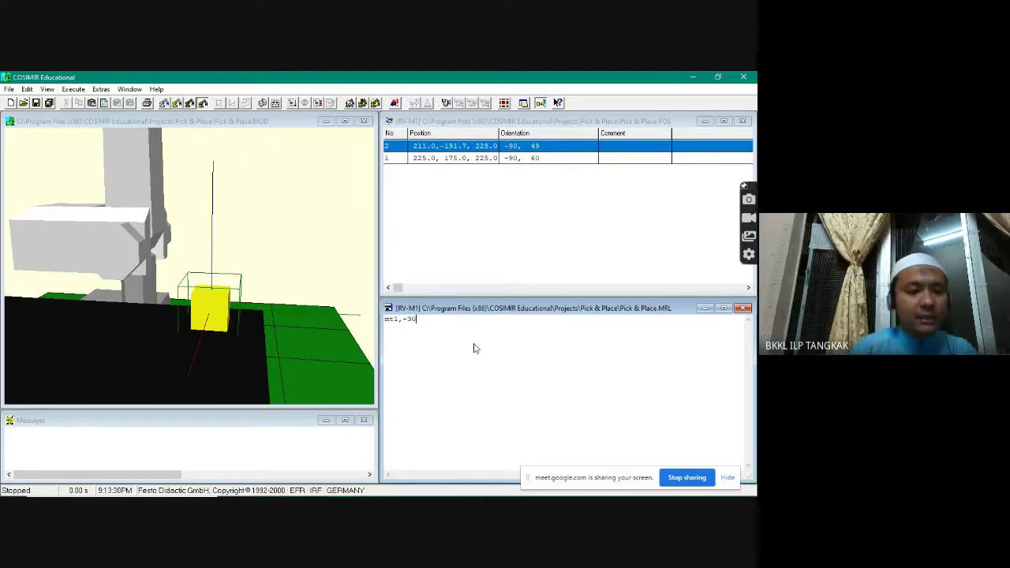
key("Return")
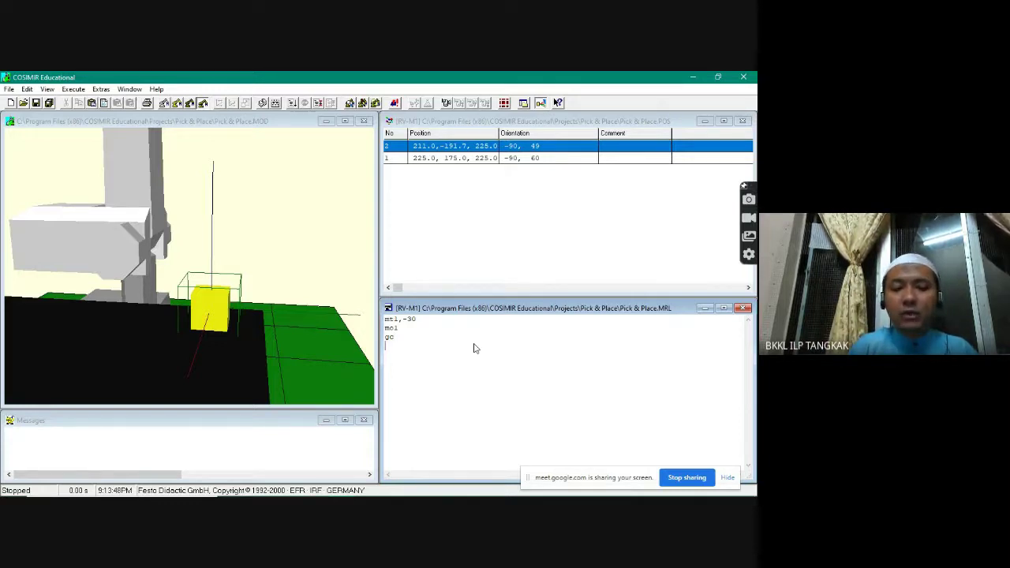
type("t1,-30,c")
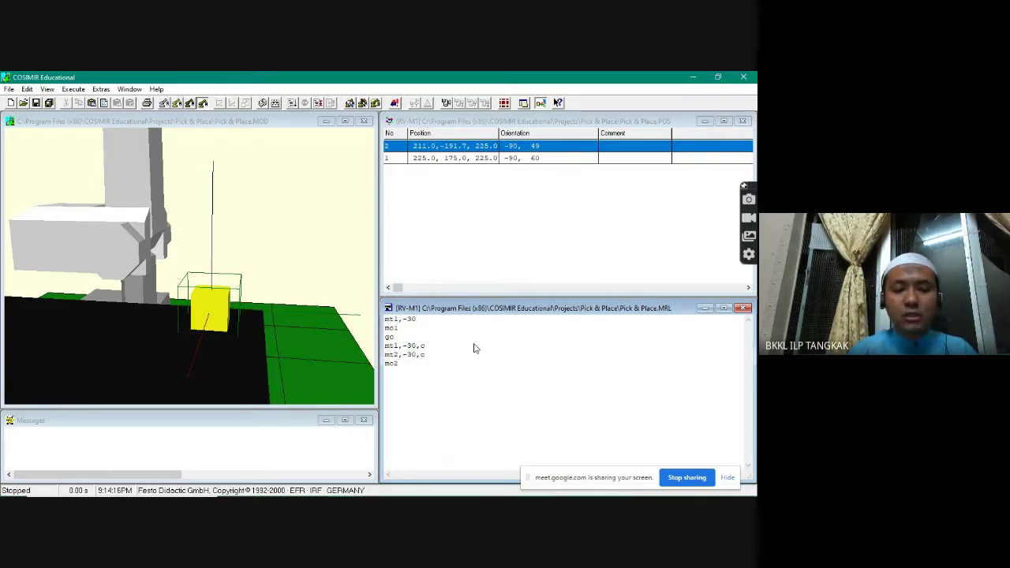
type(",c")
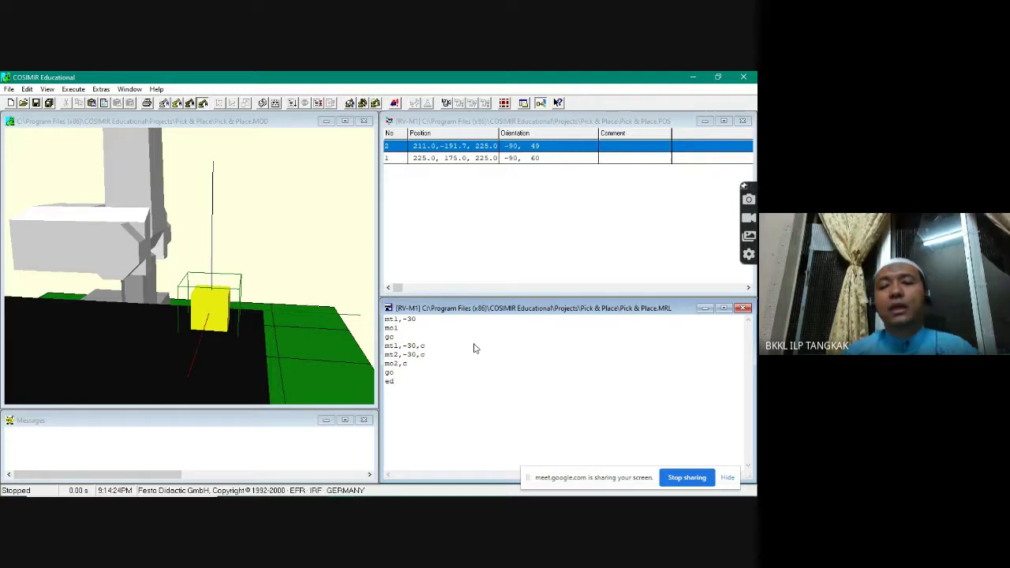
Step: Examine the whole robot and the yellow workpiece in the workcell view, and review the lines of the pick-and-place program
left_click(280, 124)
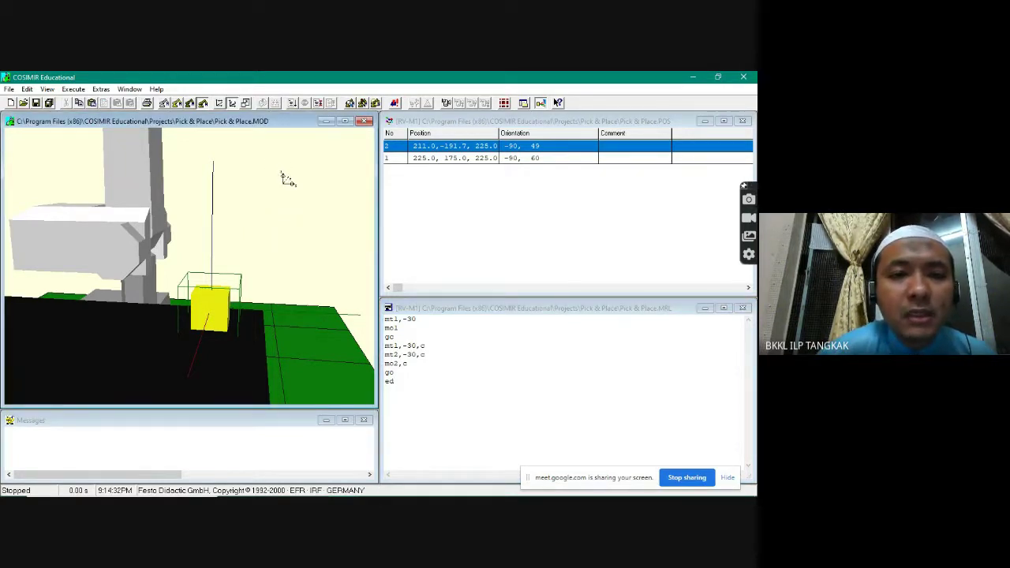
left_click_drag(286, 179, 253, 181)
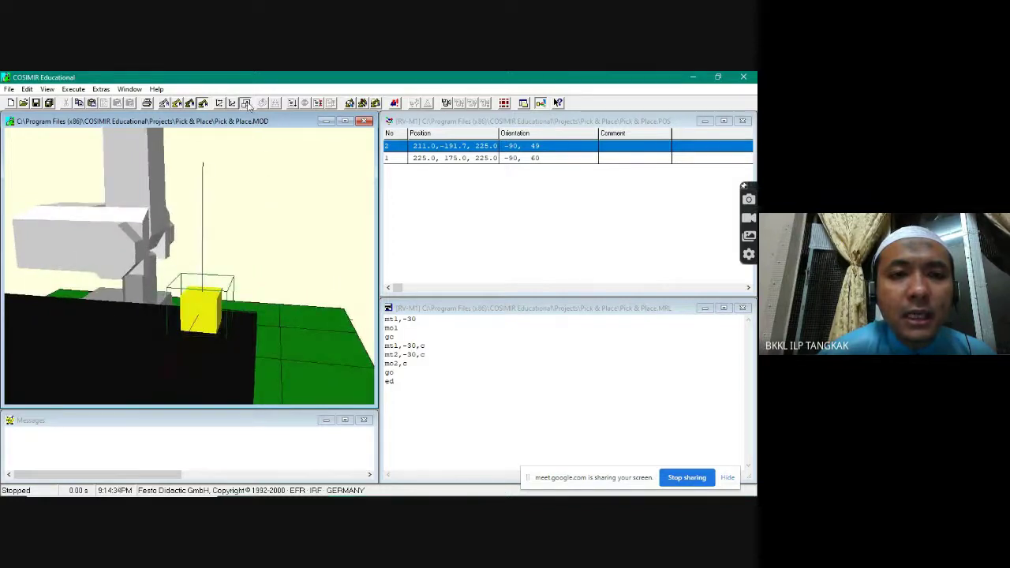
left_click_drag(264, 145, 220, 258)
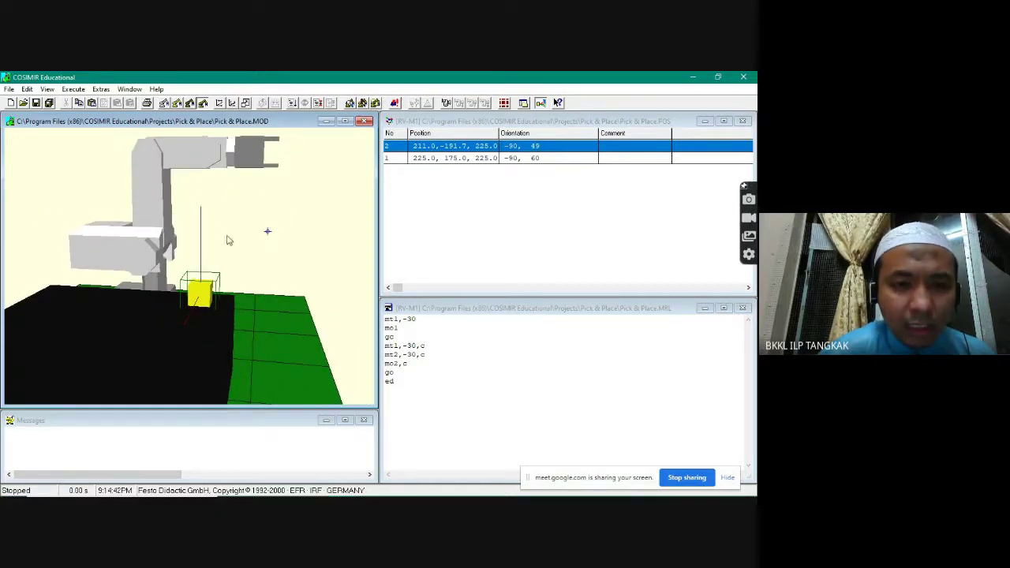
left_click_drag(270, 229, 13, 313)
left_click_drag(199, 241, 256, 271)
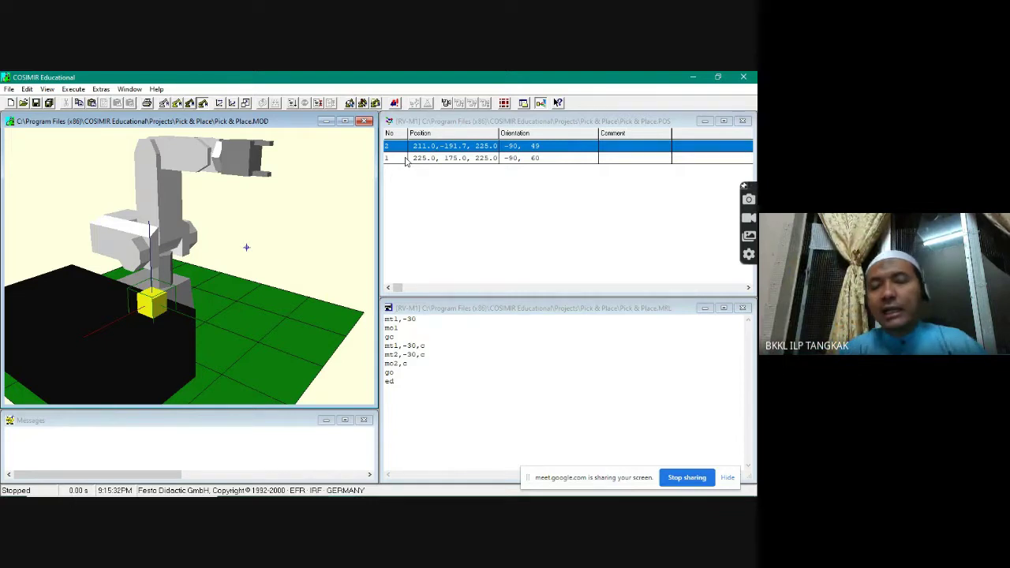
left_click(405, 376)
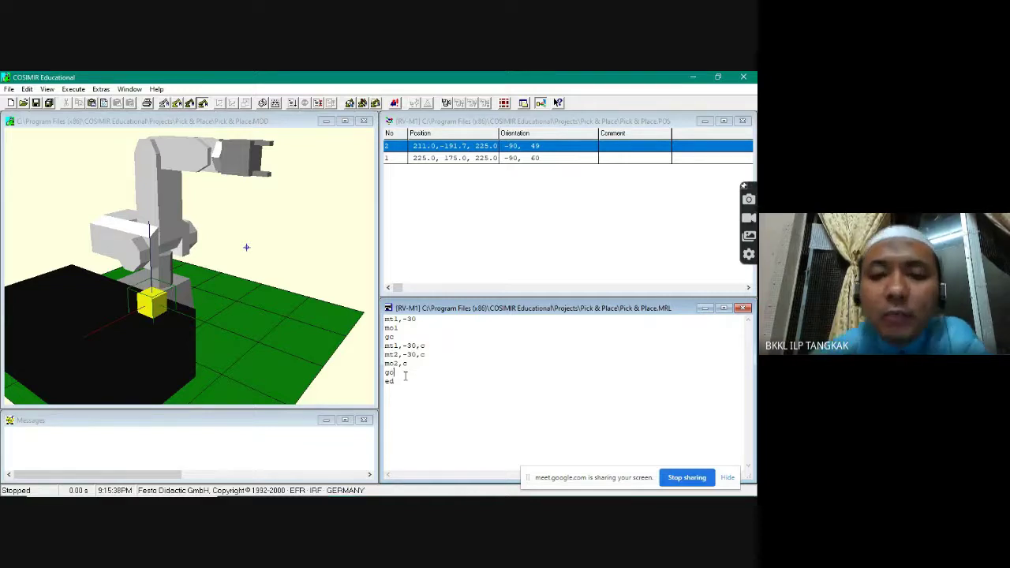
left_click_drag(409, 383, 387, 318)
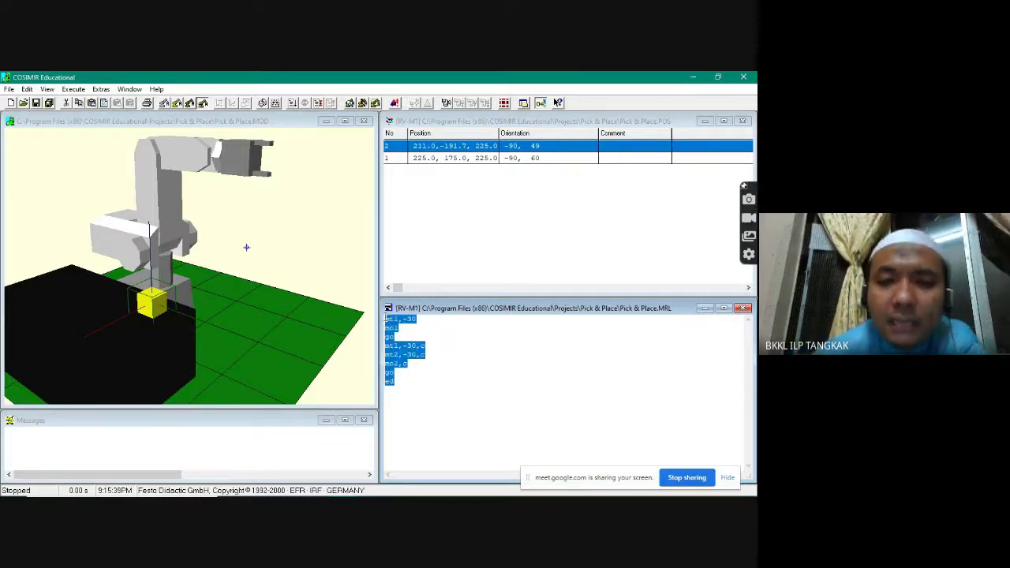
left_click(394, 337)
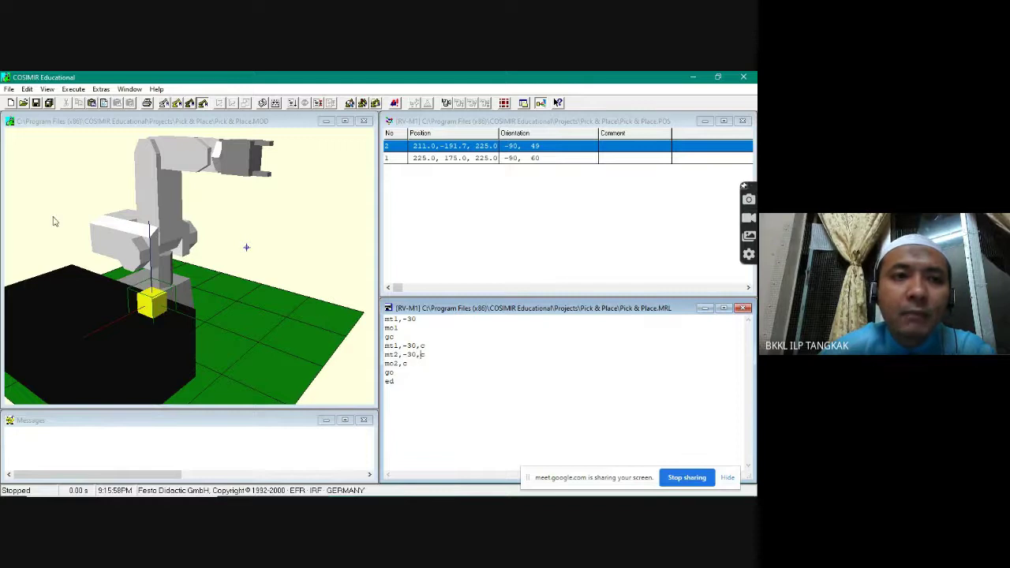
Step: Renumber the program lines with start line number 1 and step size 1, keeping the position list at start 1 and step 1
left_click(27, 89)
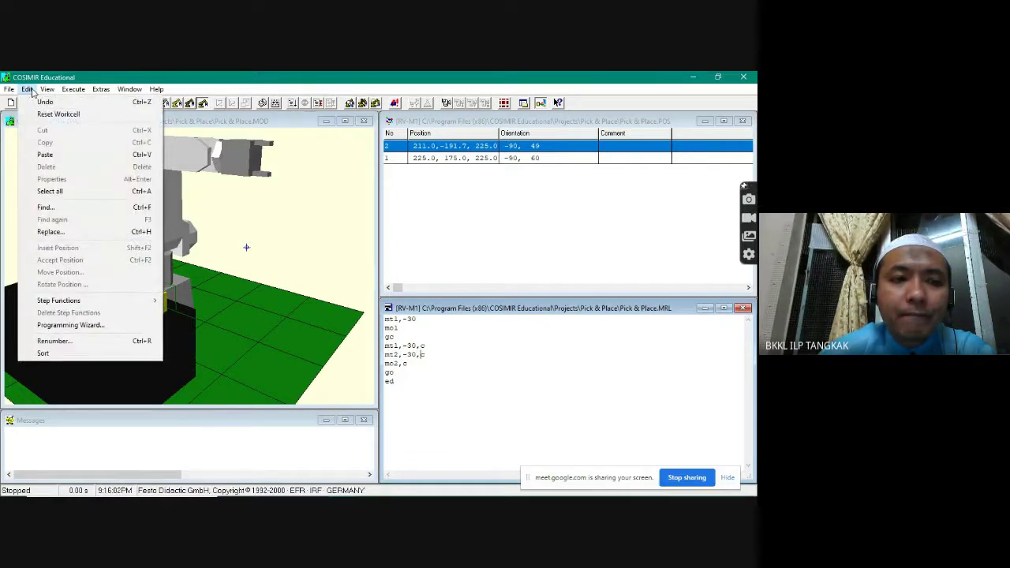
left_click(54, 341)
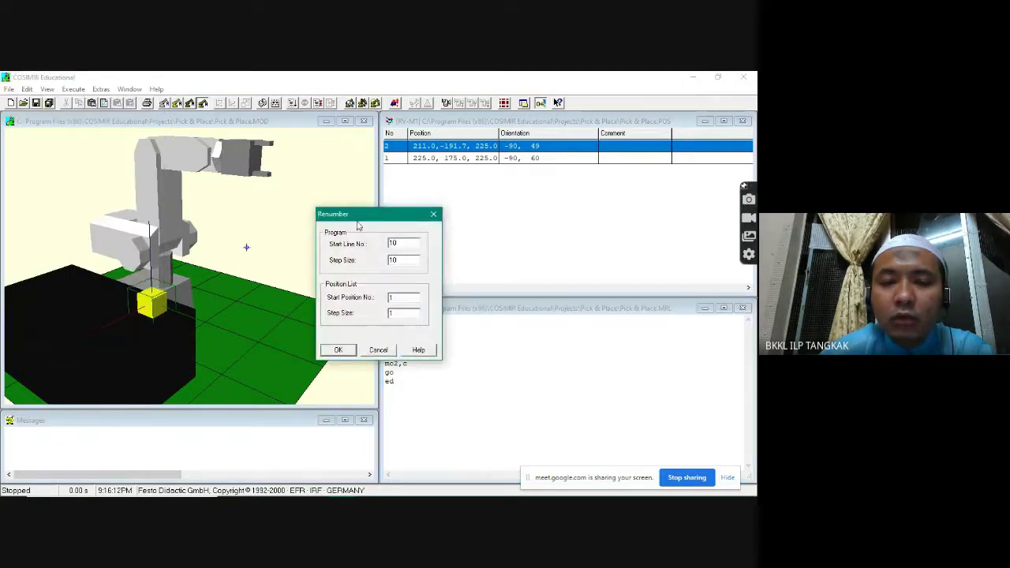
left_click_drag(358, 224, 334, 197)
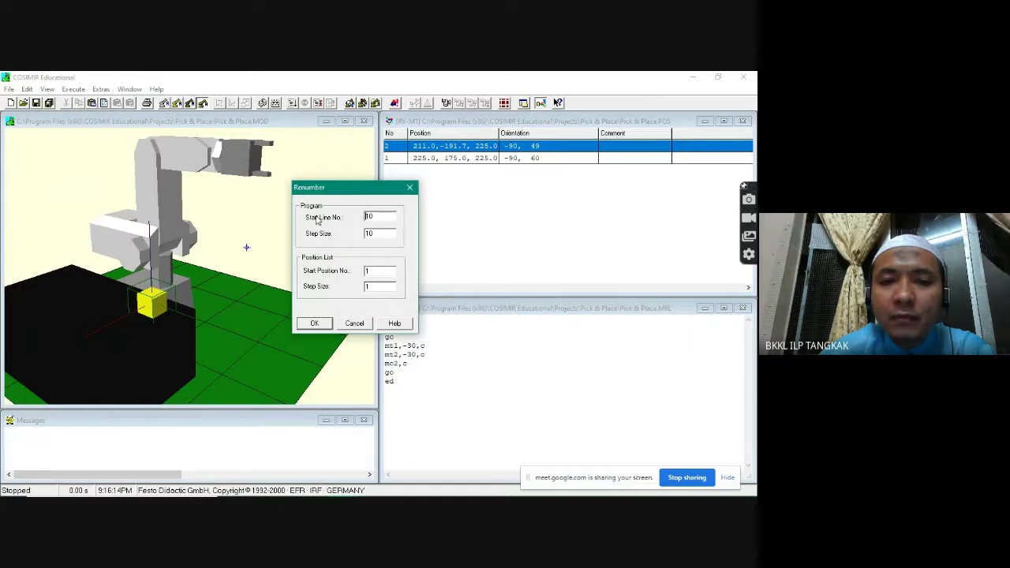
double_click(362, 218)
type("1")
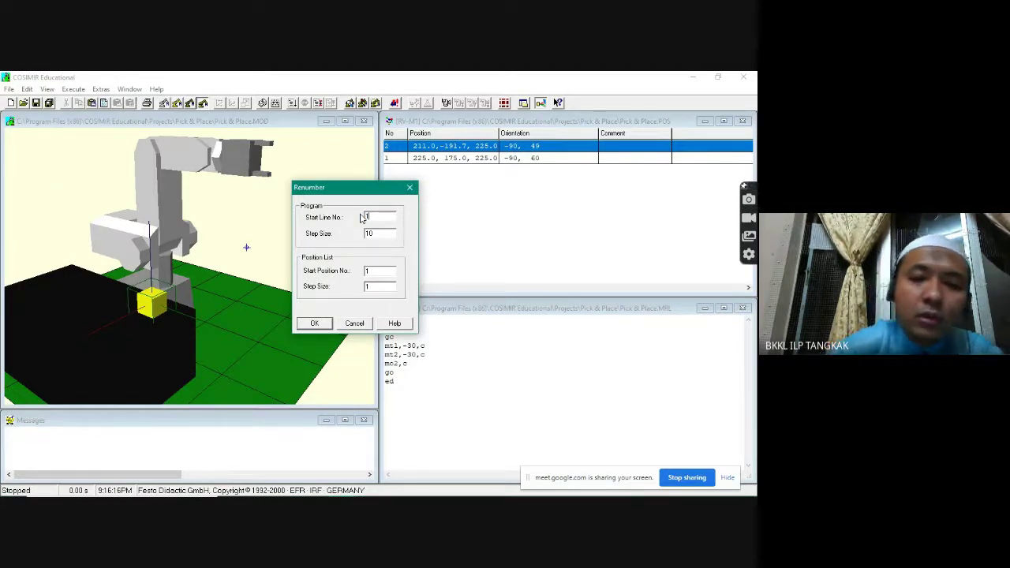
double_click(369, 234)
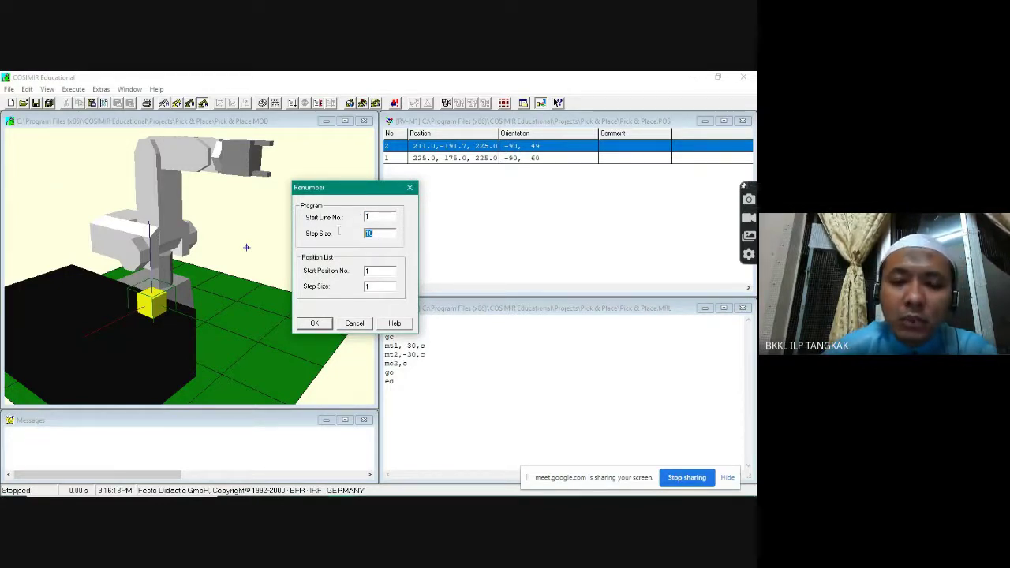
type("1")
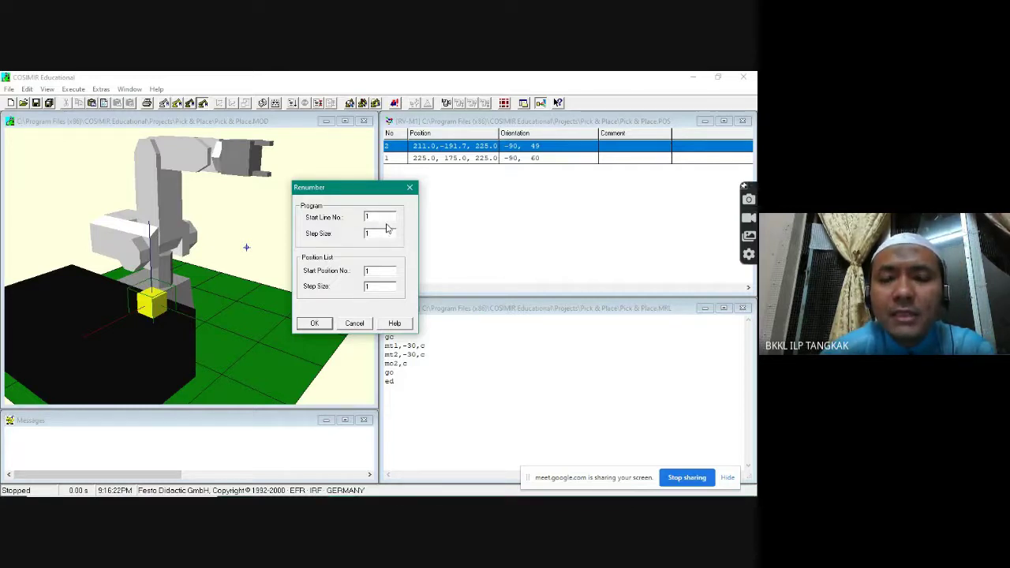
left_click(314, 324)
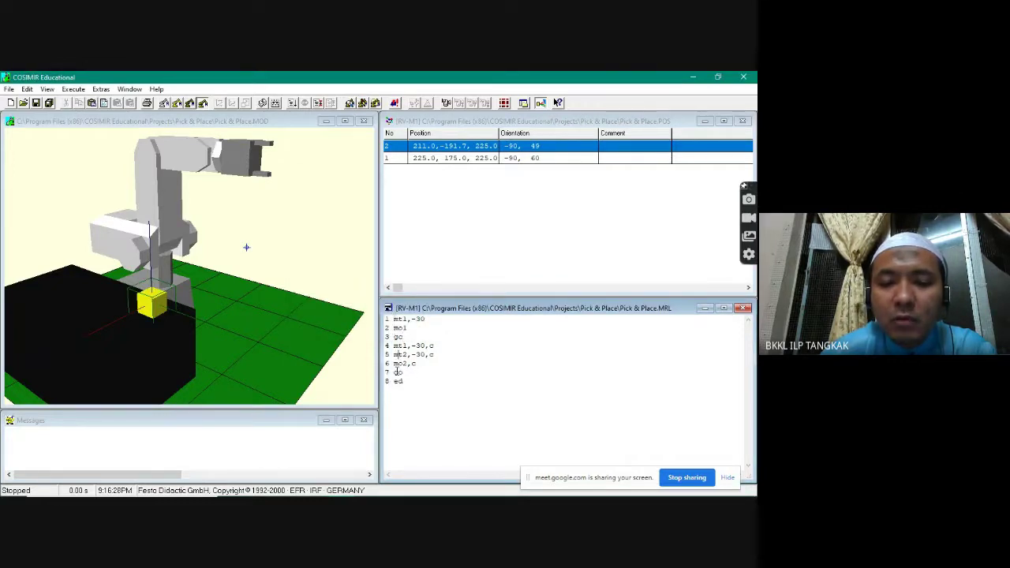
Step: Renumber the program a second time with the same start line number 1 and step size 1
left_click_drag(401, 381, 370, 319)
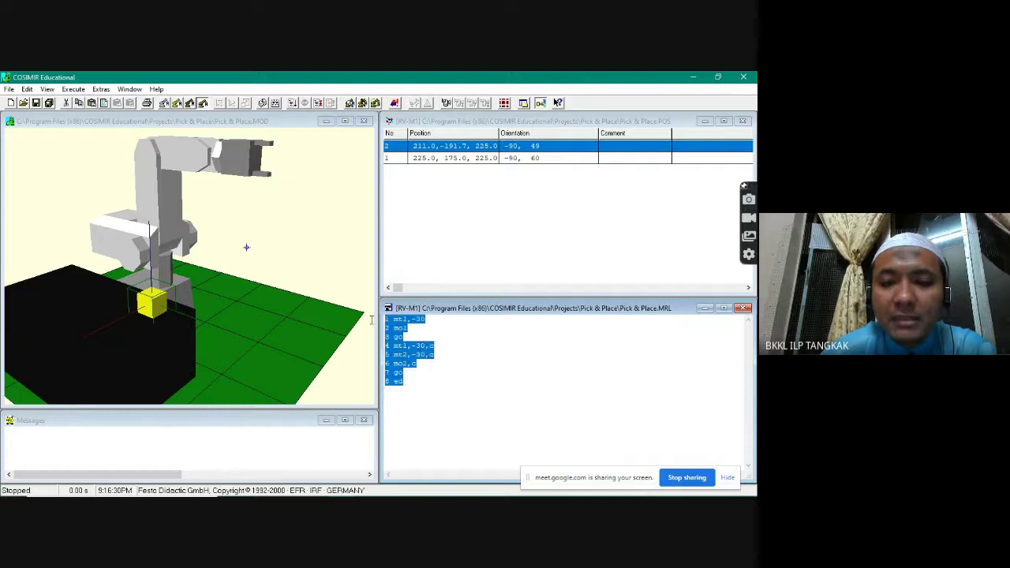
left_click(452, 370)
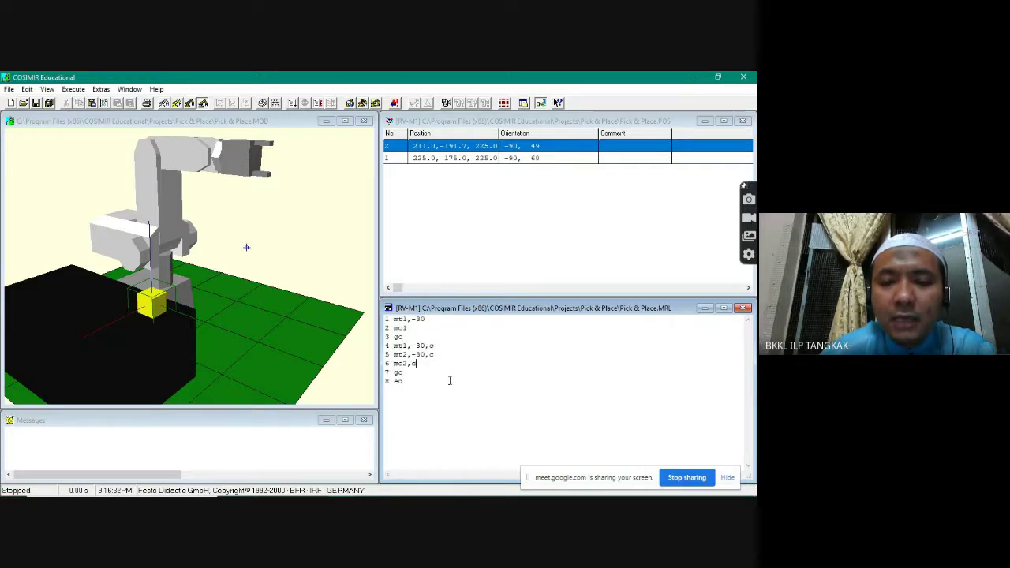
left_click_drag(449, 379, 376, 320)
left_click(466, 368)
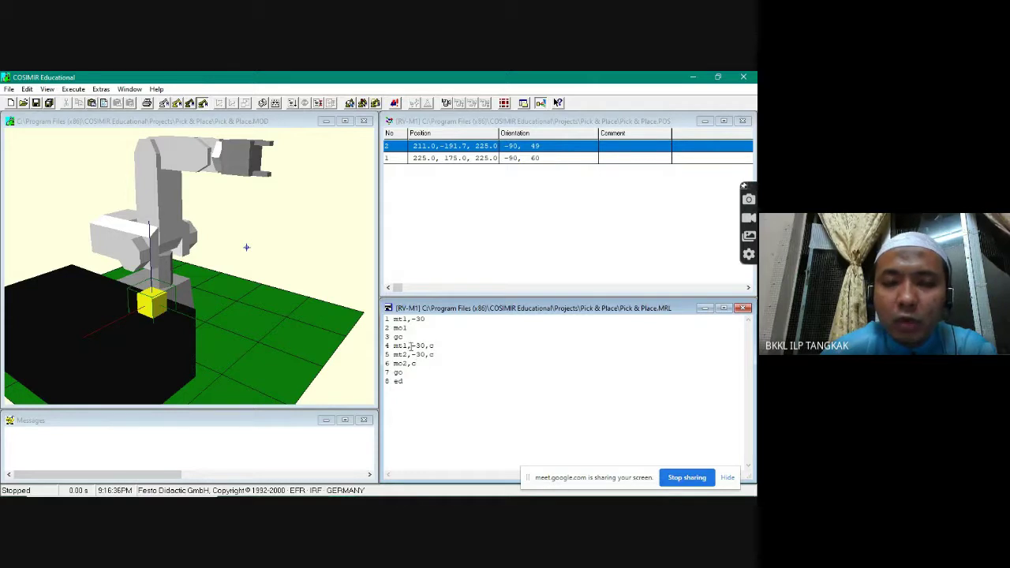
left_click(25, 91)
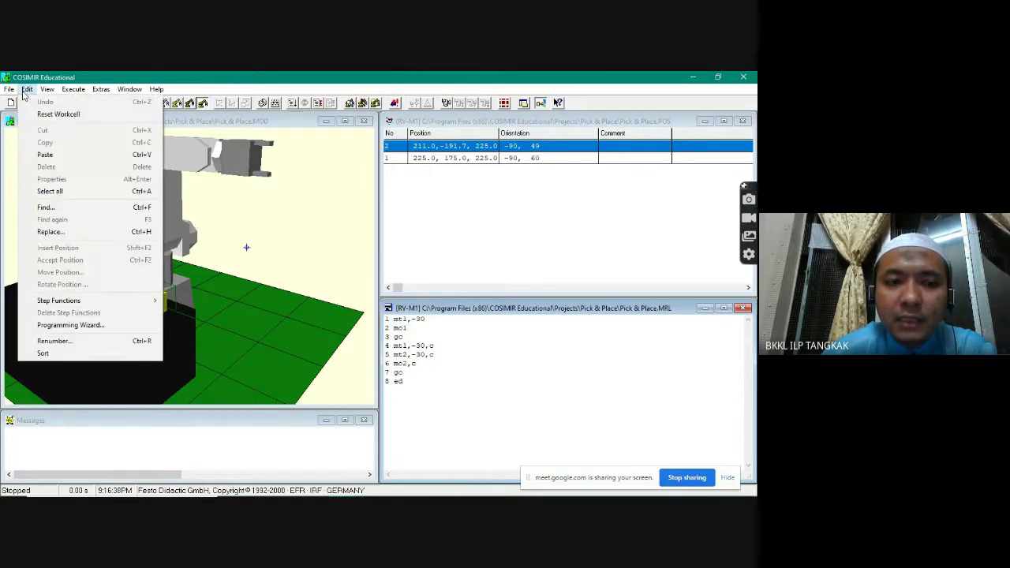
left_click(69, 340)
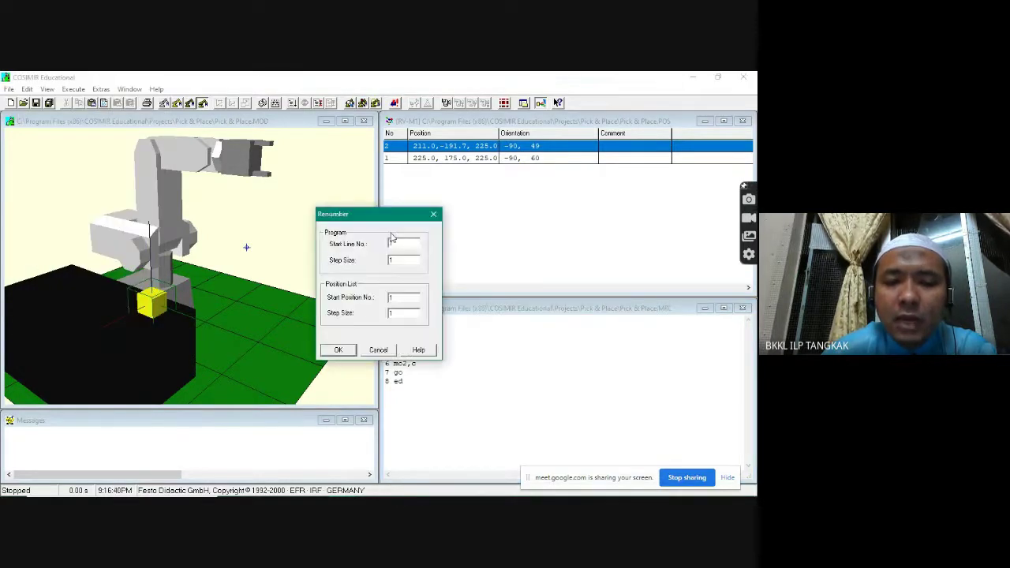
left_click(339, 349)
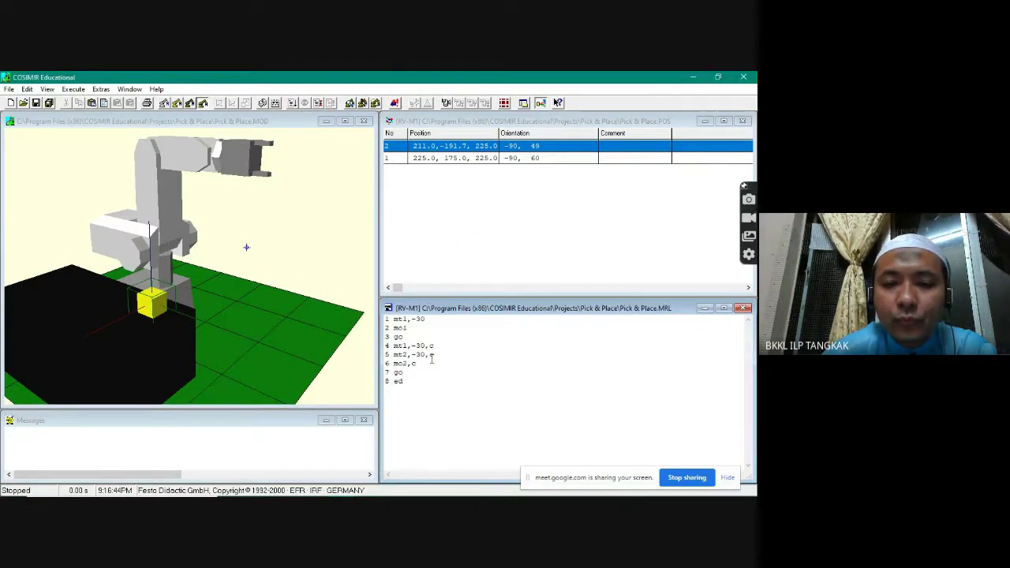
Step: Reset the workcell to its initial state before compiling the numbered program
left_click(314, 487)
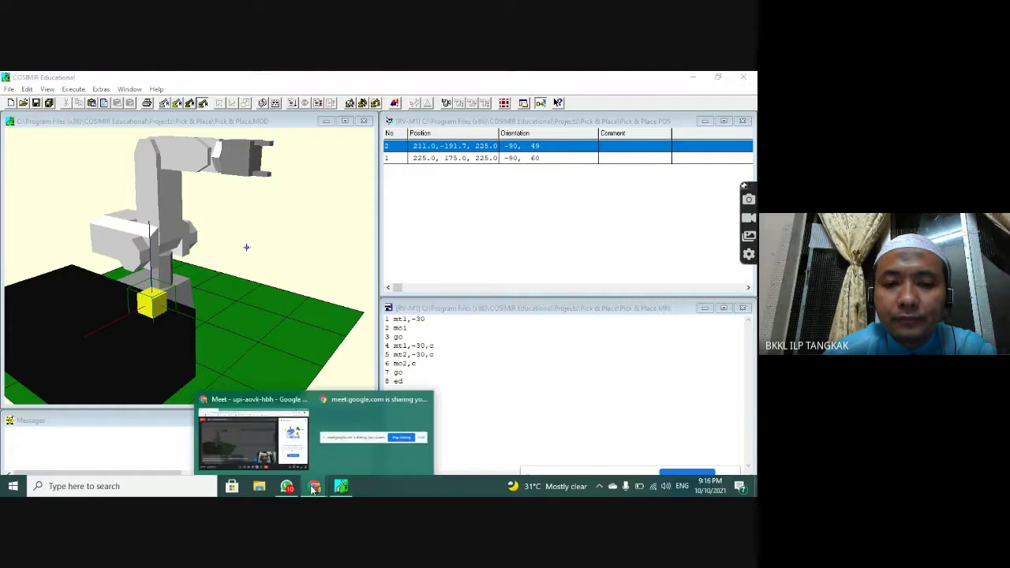
left_click(524, 353)
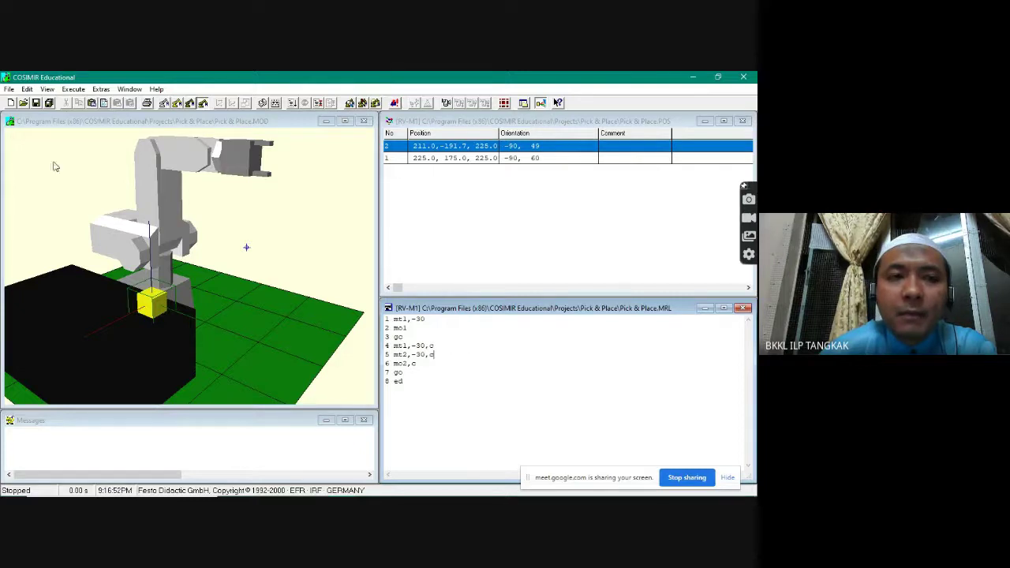
left_click(28, 90)
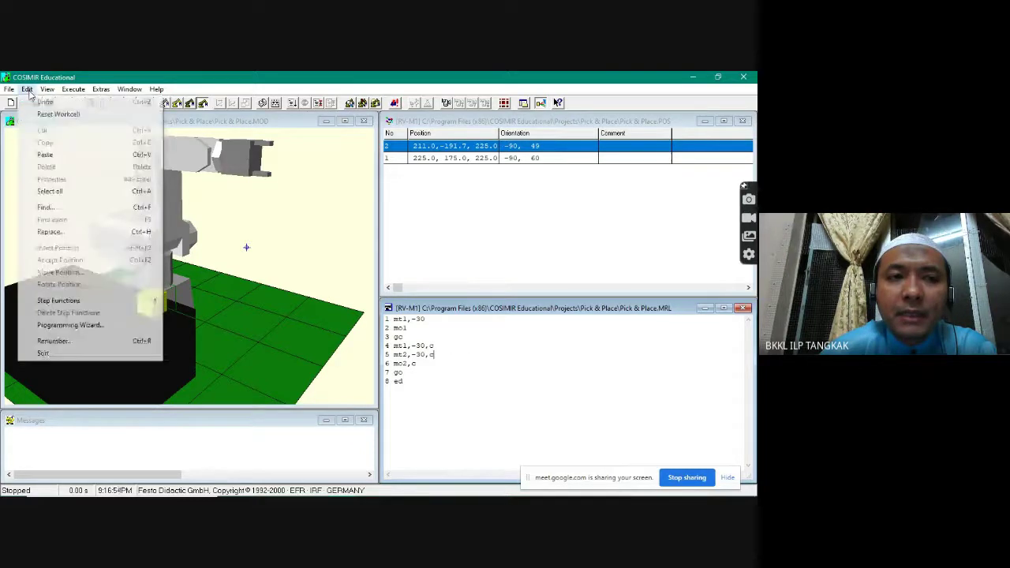
left_click(27, 90)
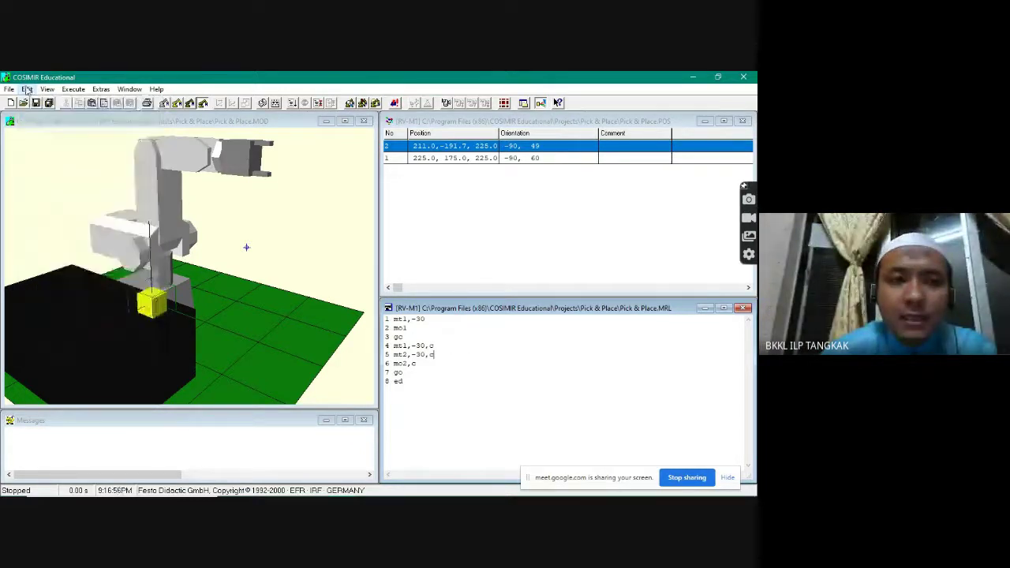
left_click(27, 90)
left_click(40, 115)
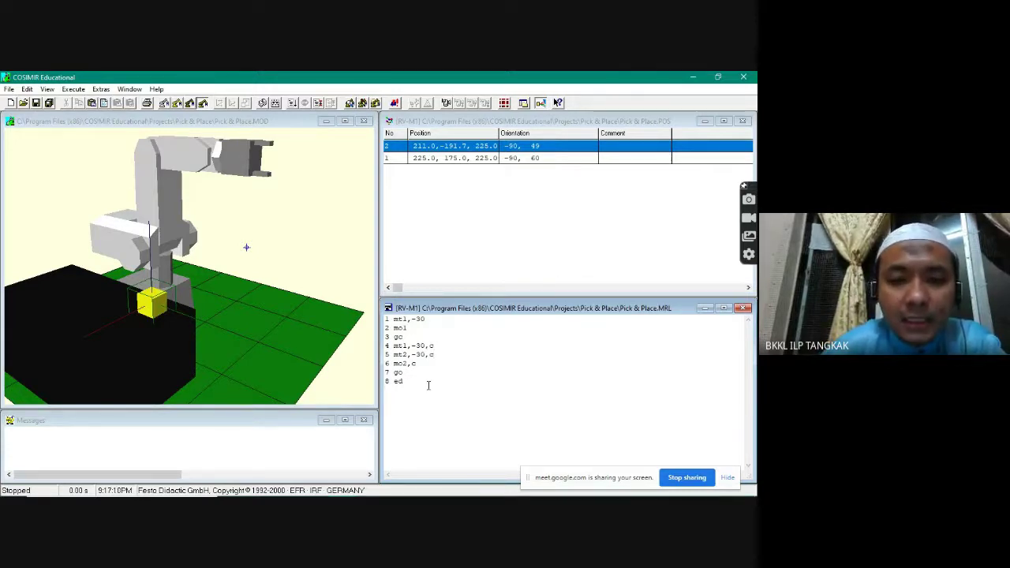
Step: Compile the pick-and-place program and check the compiler messages for errors and warnings
left_click(82, 92)
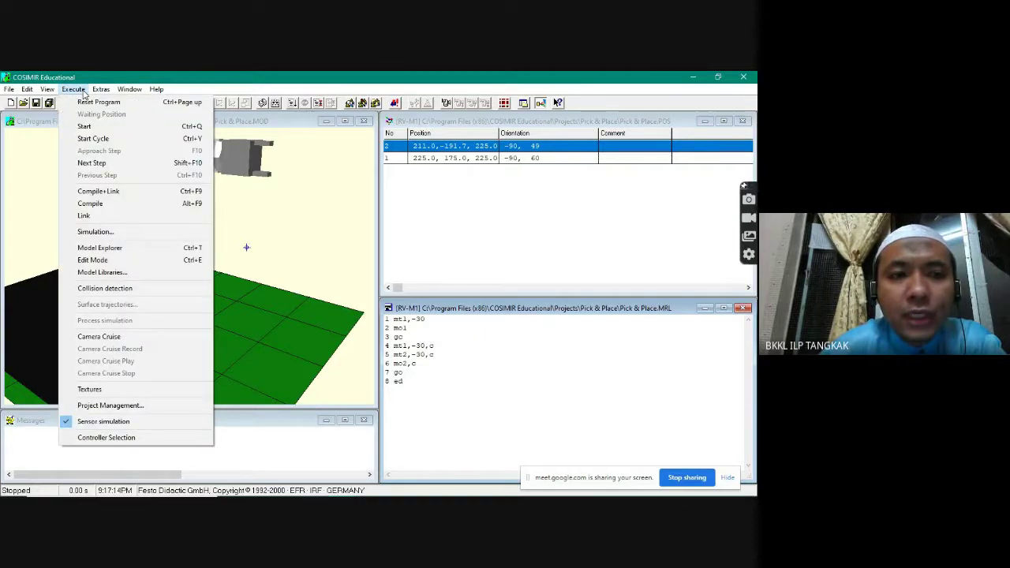
left_click(108, 207)
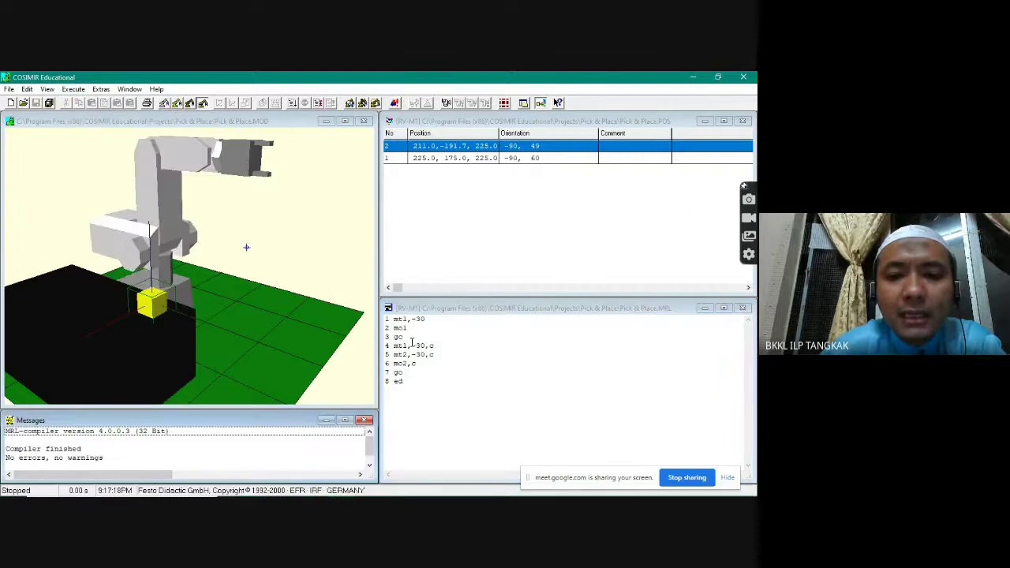
left_click_drag(416, 355, 415, 365)
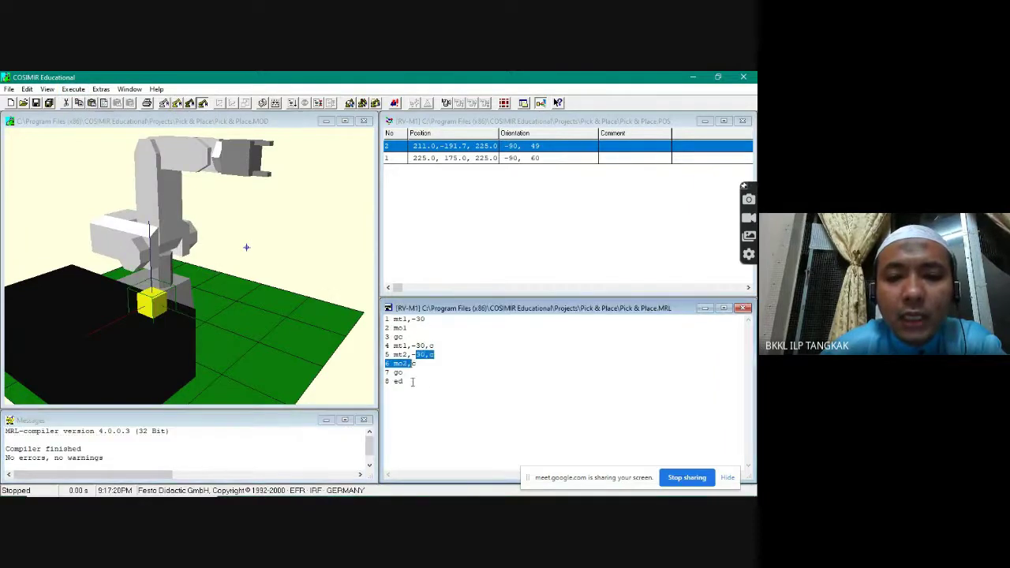
left_click(413, 382)
left_click(28, 465)
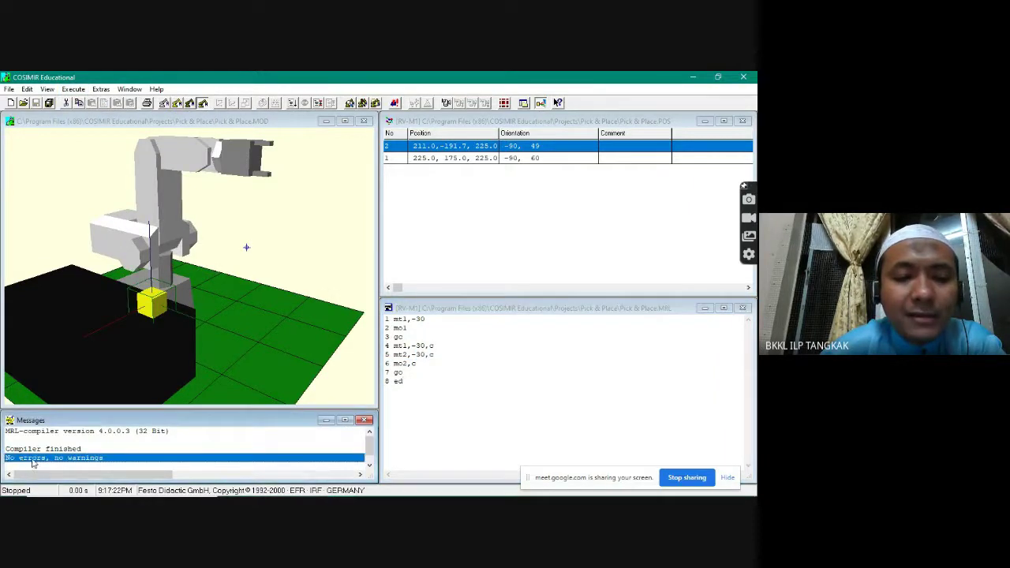
left_click(40, 450)
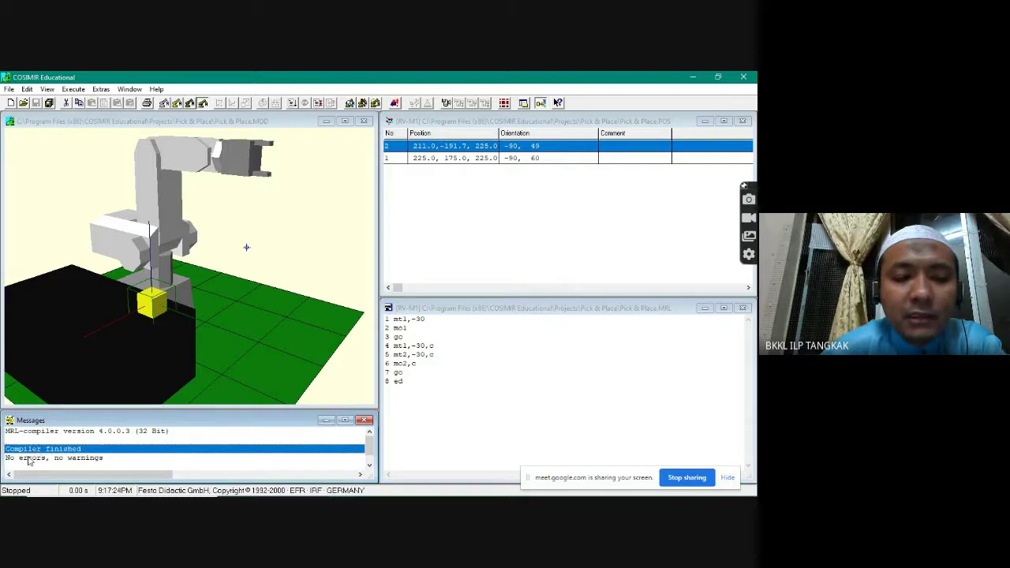
left_click(30, 461)
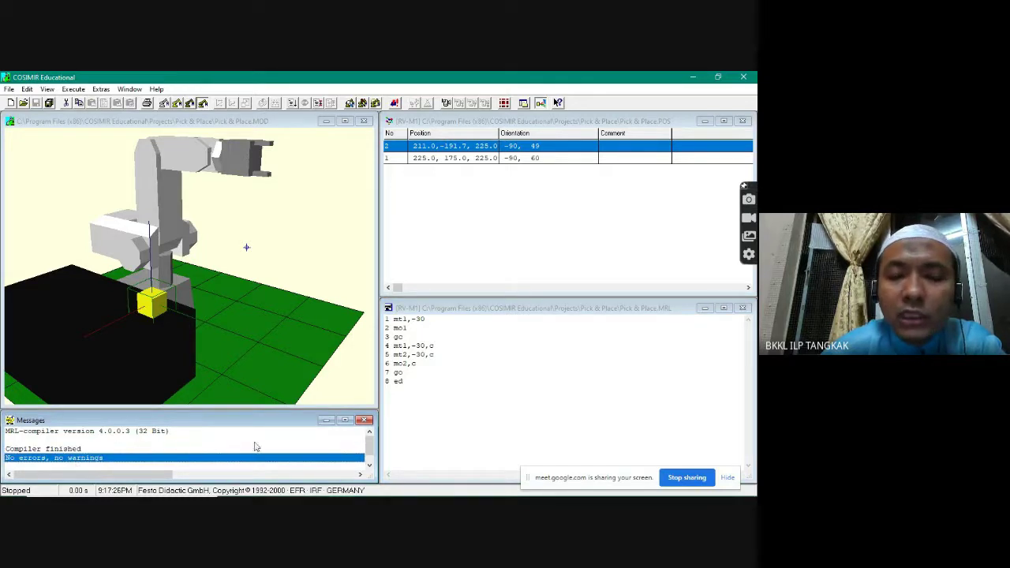
left_click(410, 363)
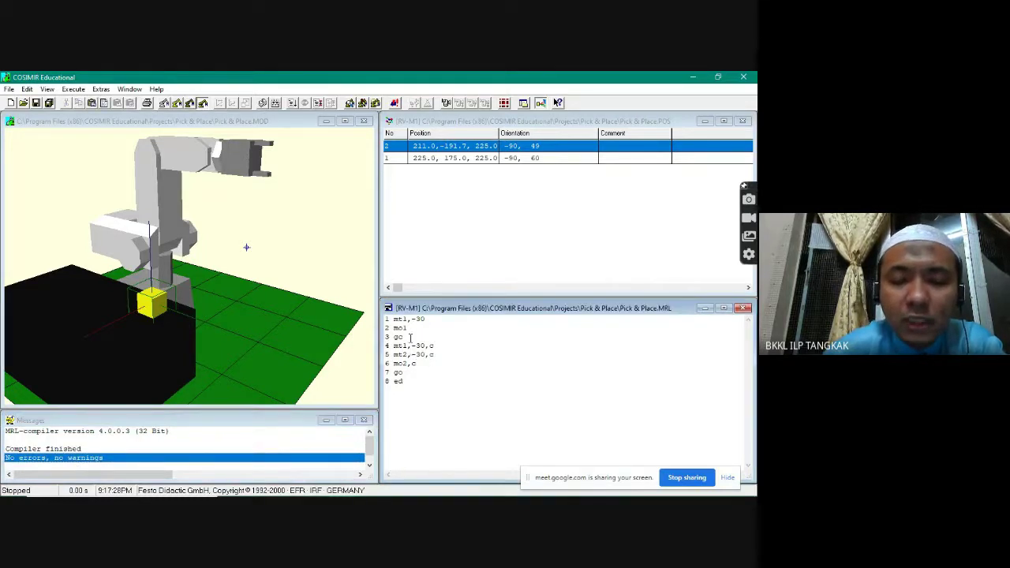
Step: Compile the pick-and-place program again and start it twice in the simulation
left_click(74, 89)
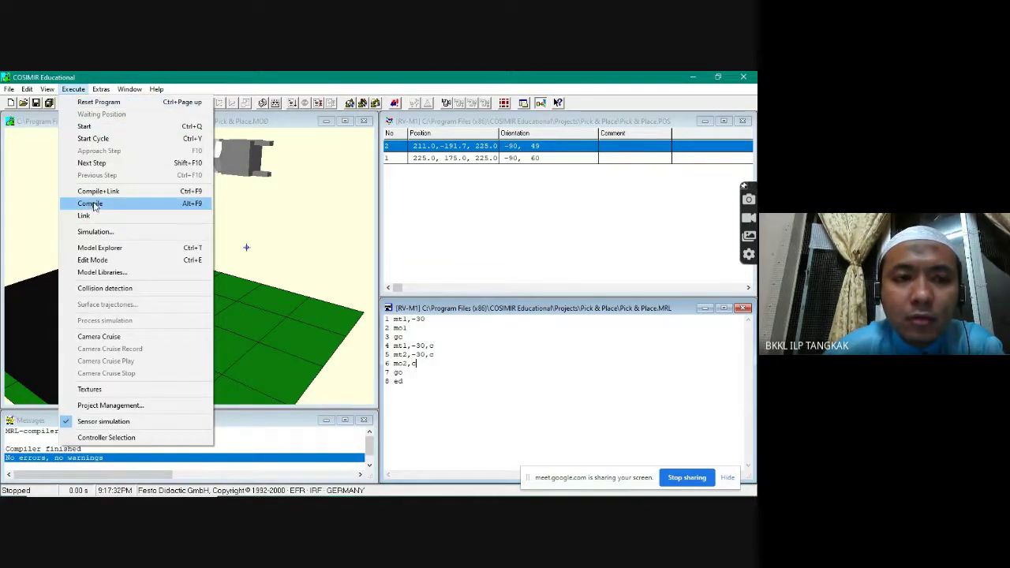
left_click(90, 203)
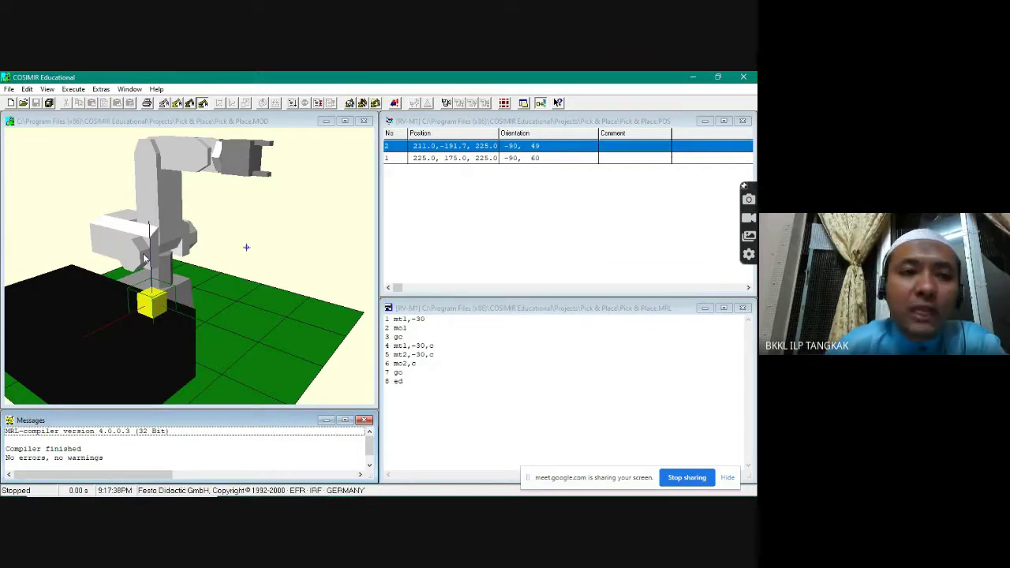
left_click(74, 90)
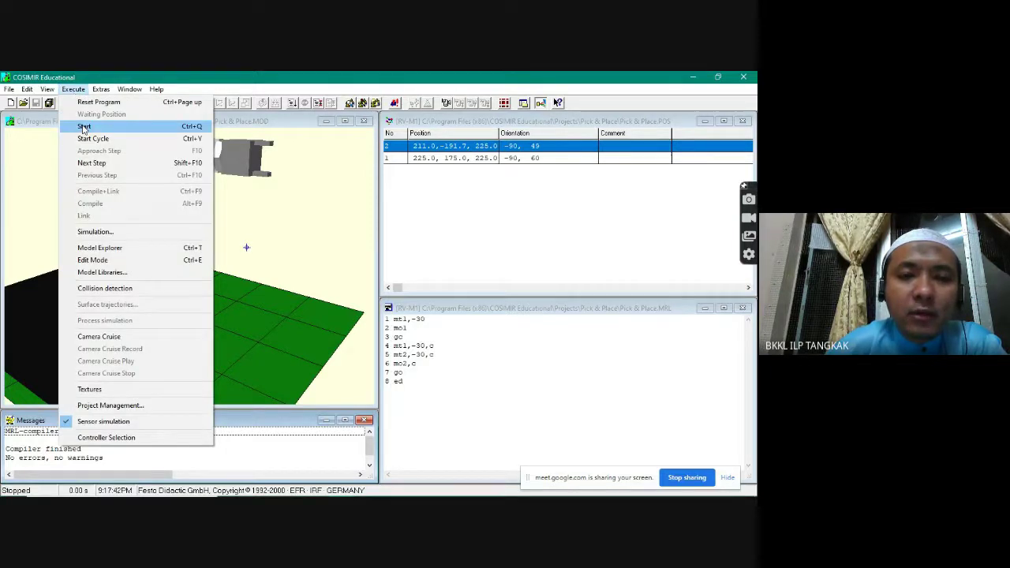
left_click(83, 128)
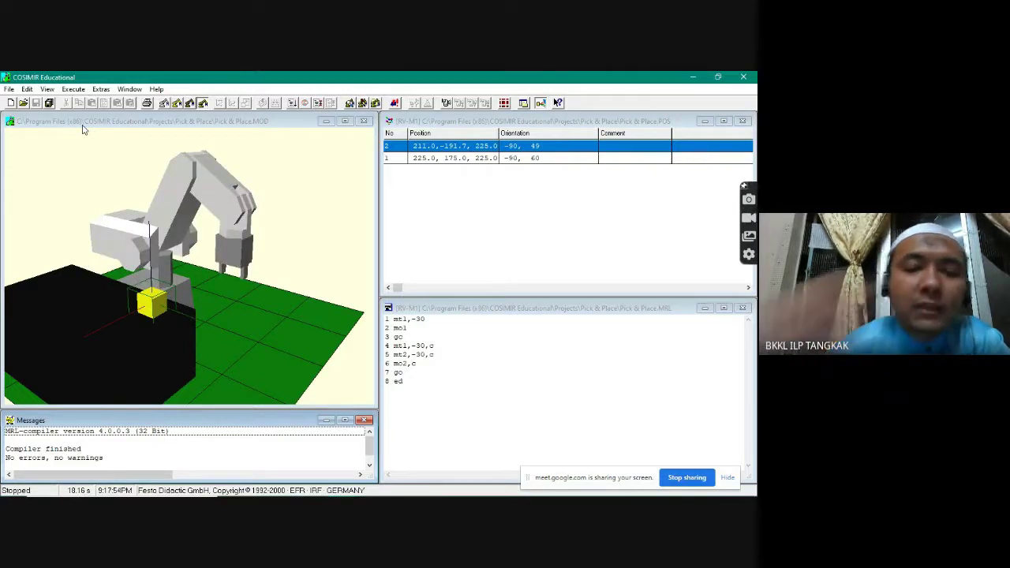
left_click(73, 89)
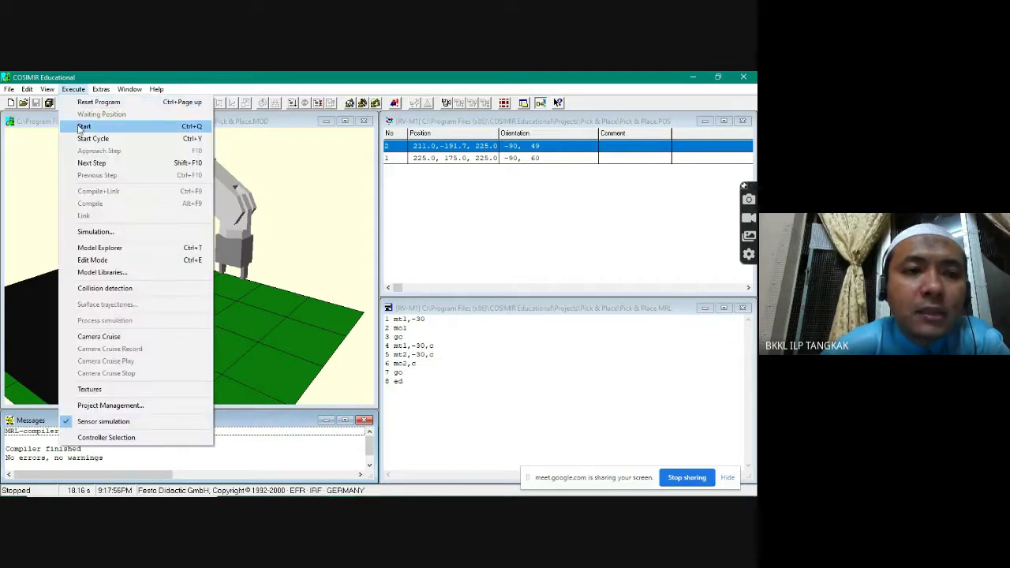
left_click(81, 124)
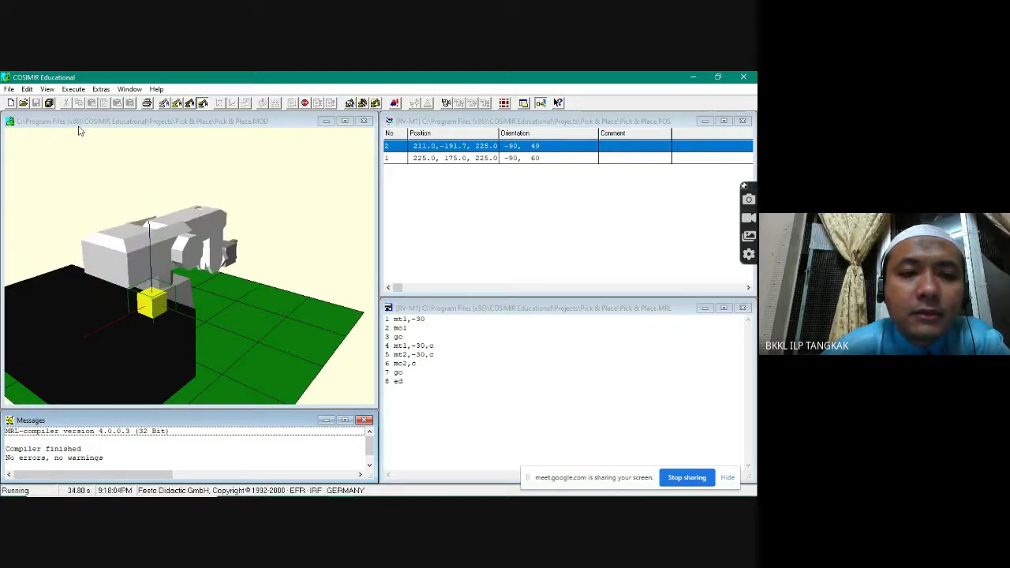
Step: Reset the workcell to its initial state and run the compiled pick-and-place program
left_click(27, 88)
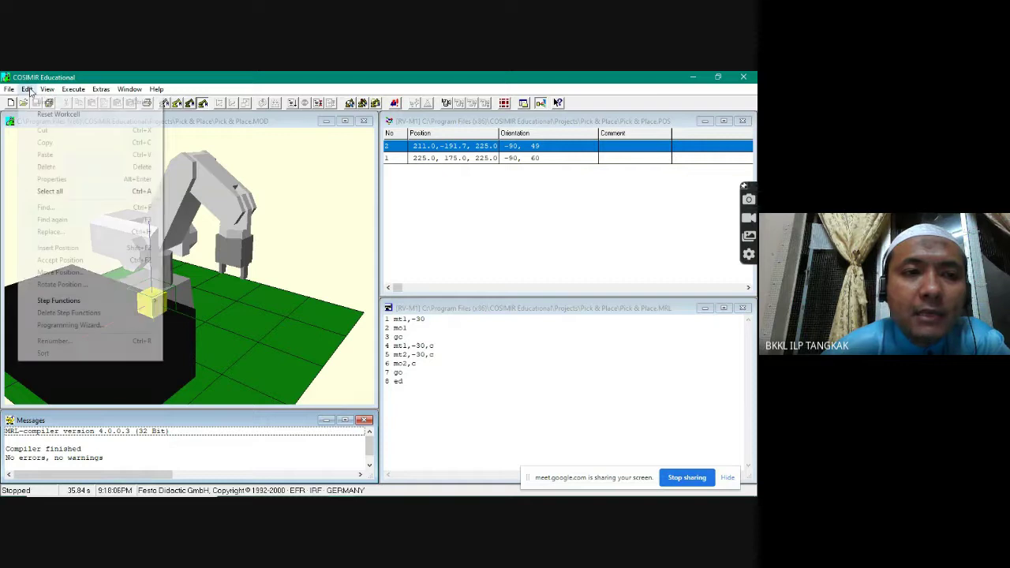
left_click(36, 114)
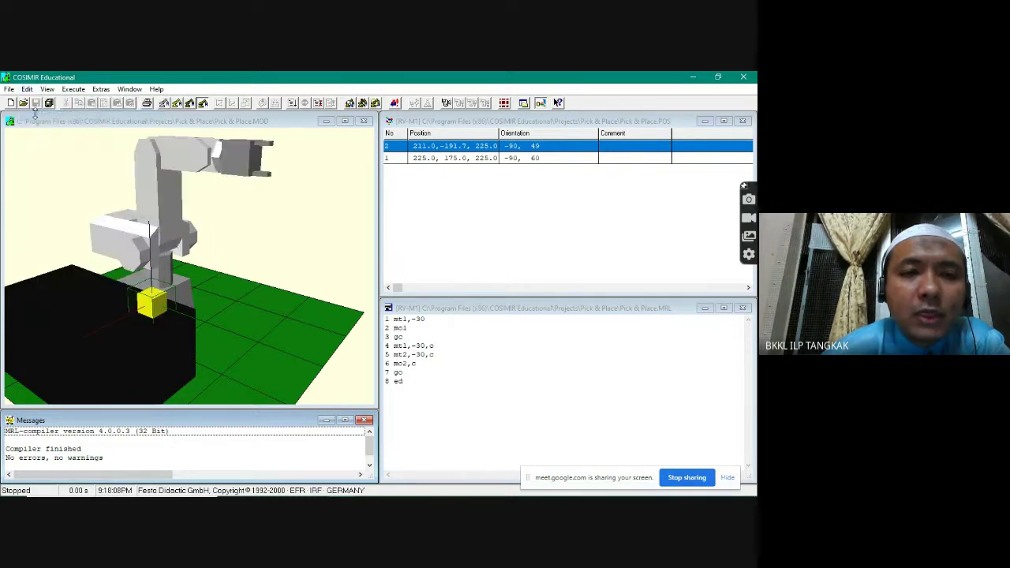
left_click(26, 88)
left_click(41, 114)
left_click(26, 89)
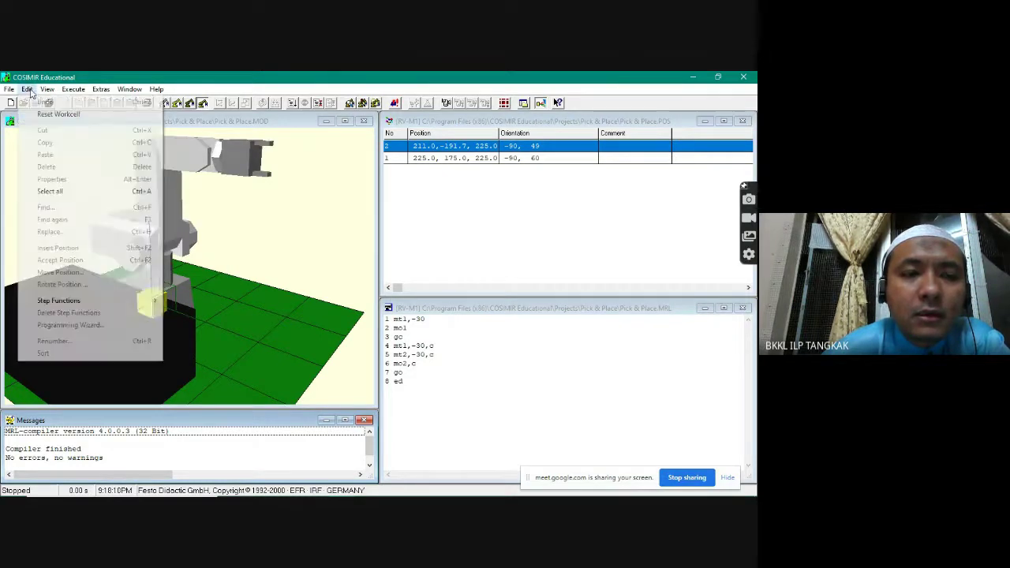
left_click(36, 114)
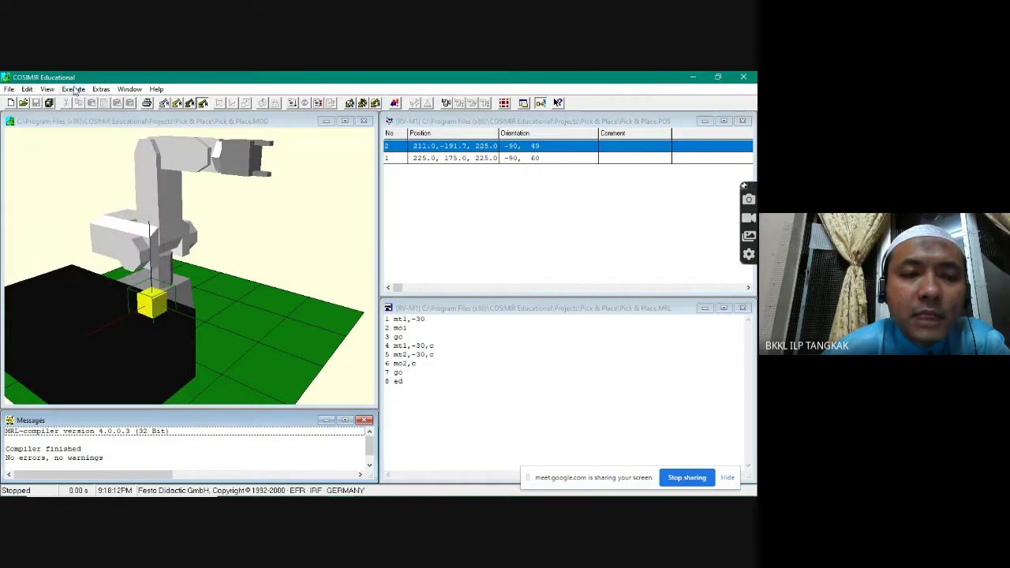
left_click(74, 89)
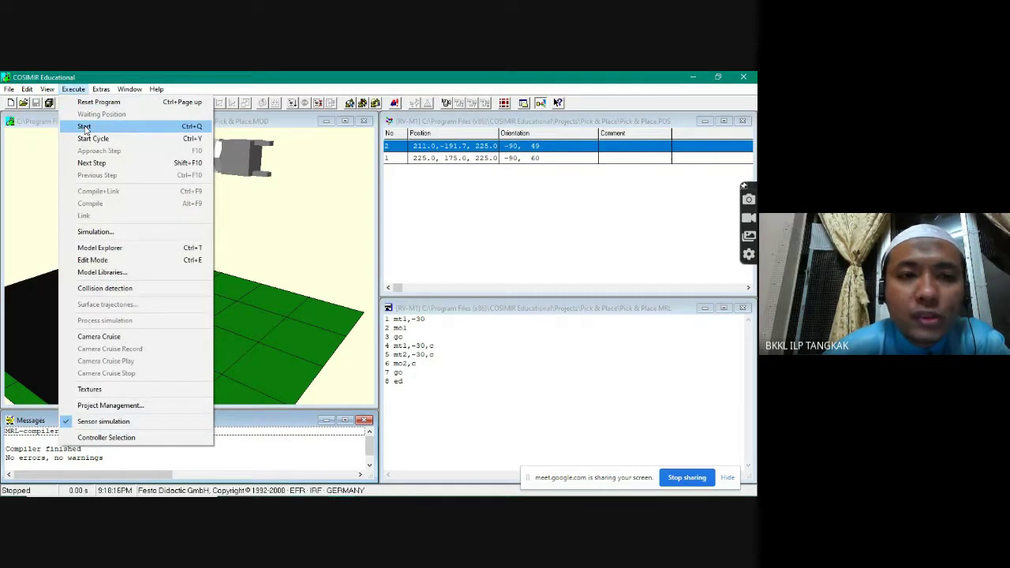
left_click(84, 127)
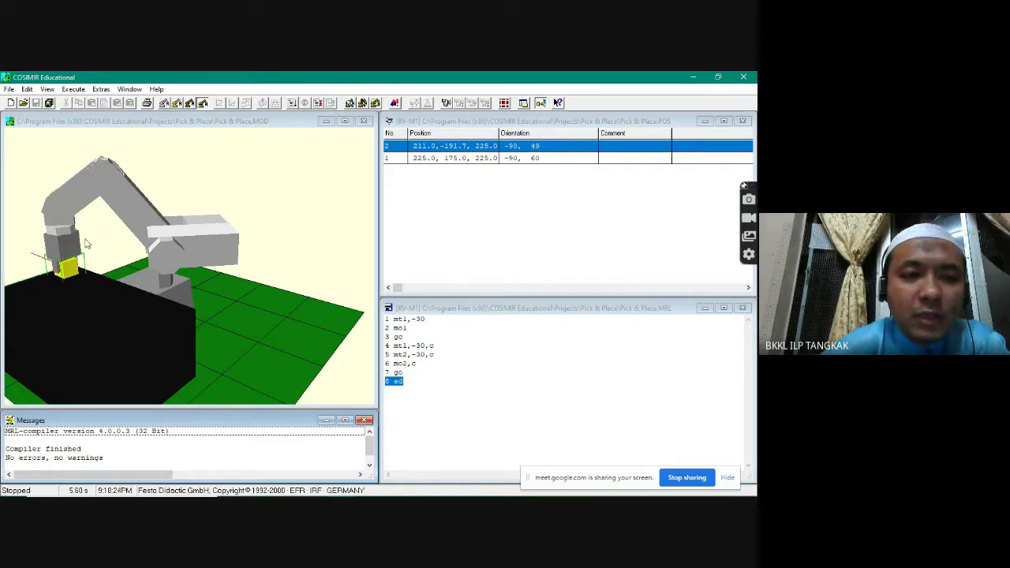
Step: Reset the workcell and rerun the program to watch the full pick-and-place sequence once more
left_click(27, 89)
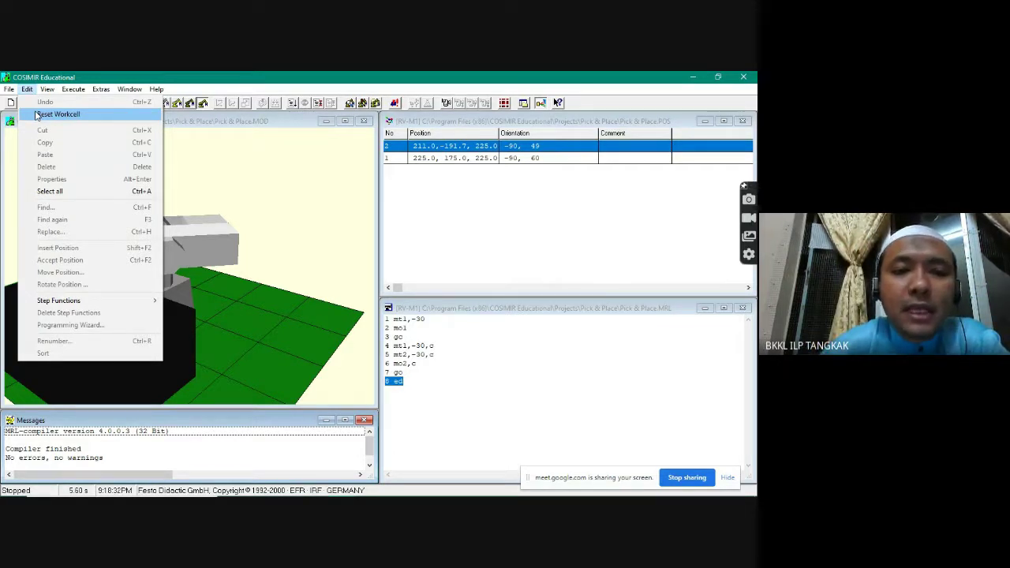
left_click(37, 115)
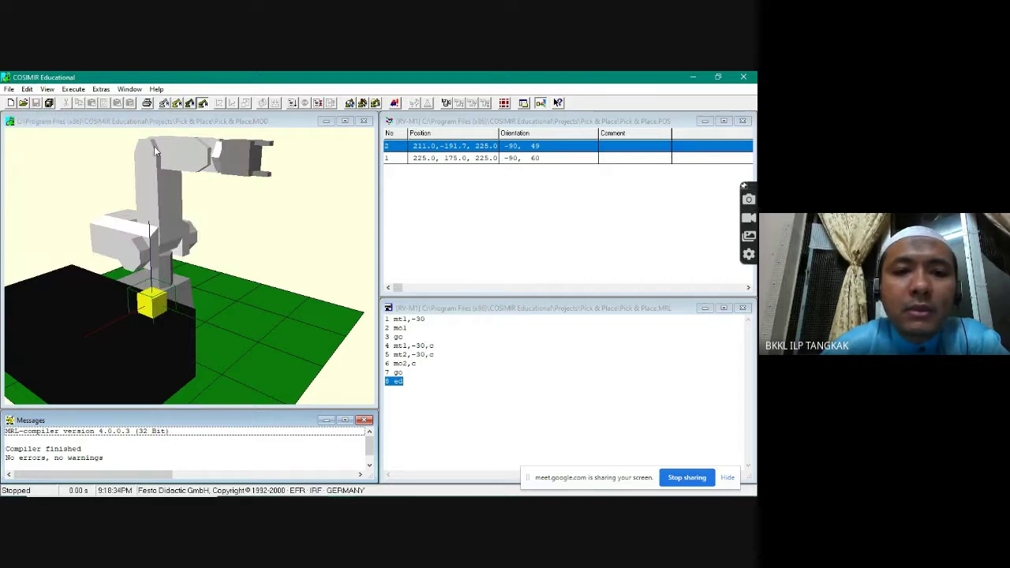
left_click(70, 92)
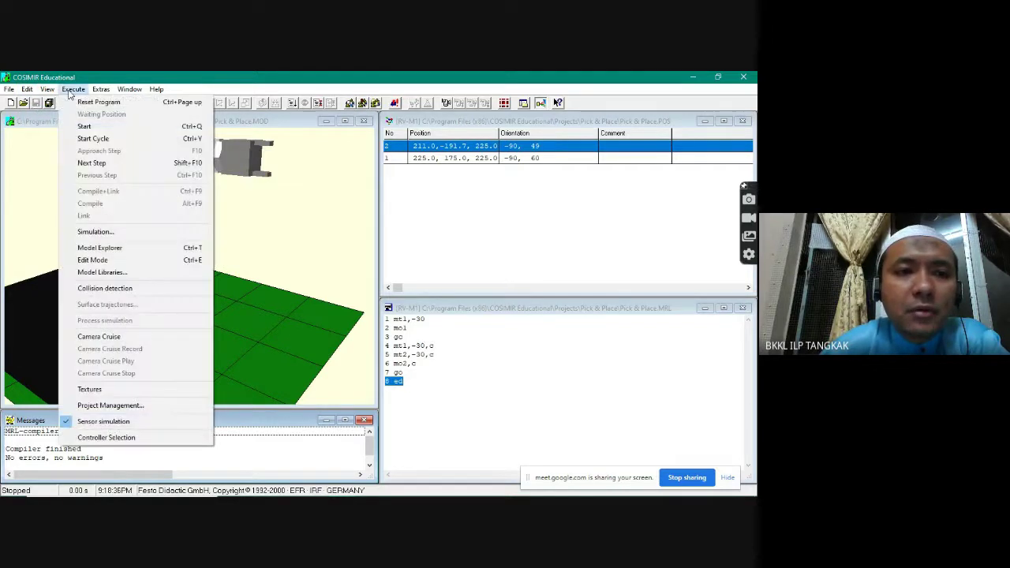
left_click(84, 127)
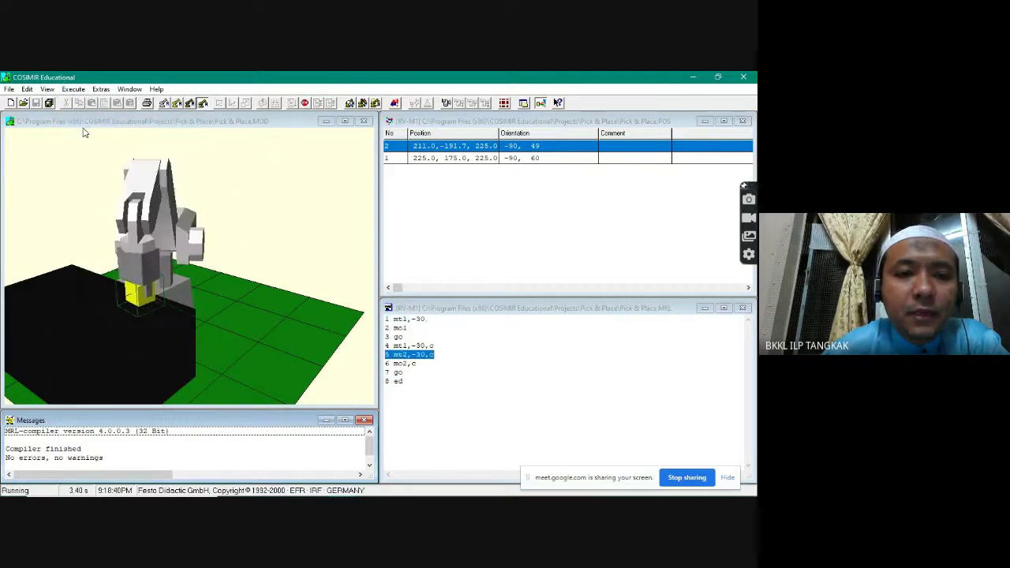
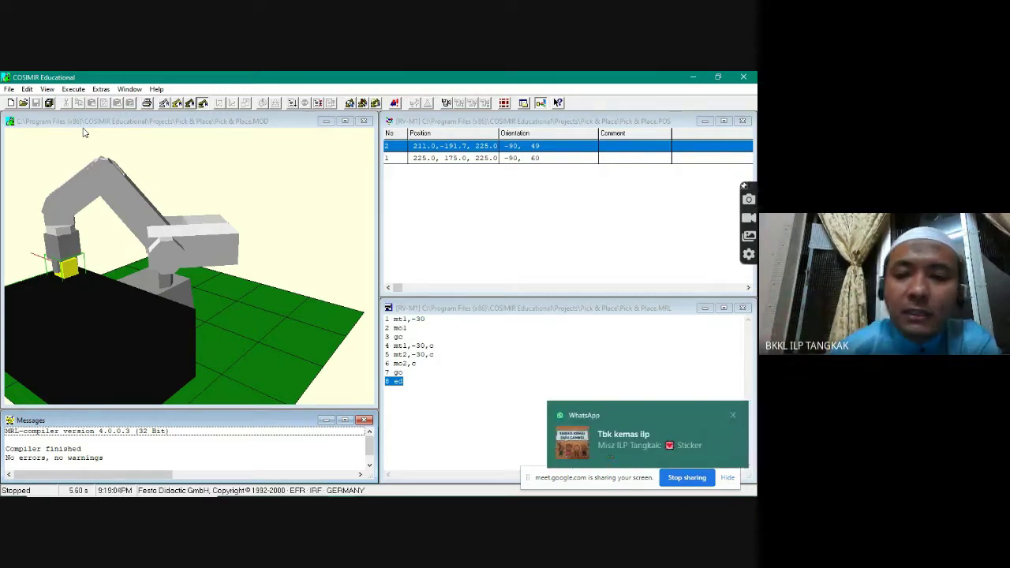
Step: Reset the workcell and teach the robot's initial pose as a third entry in the position list
left_click(732, 415)
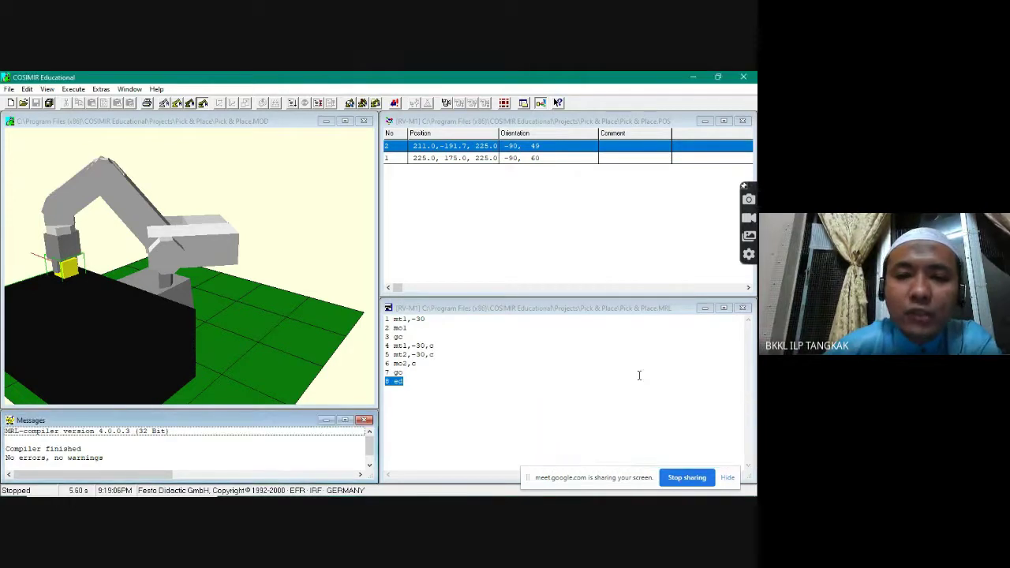
left_click(496, 210)
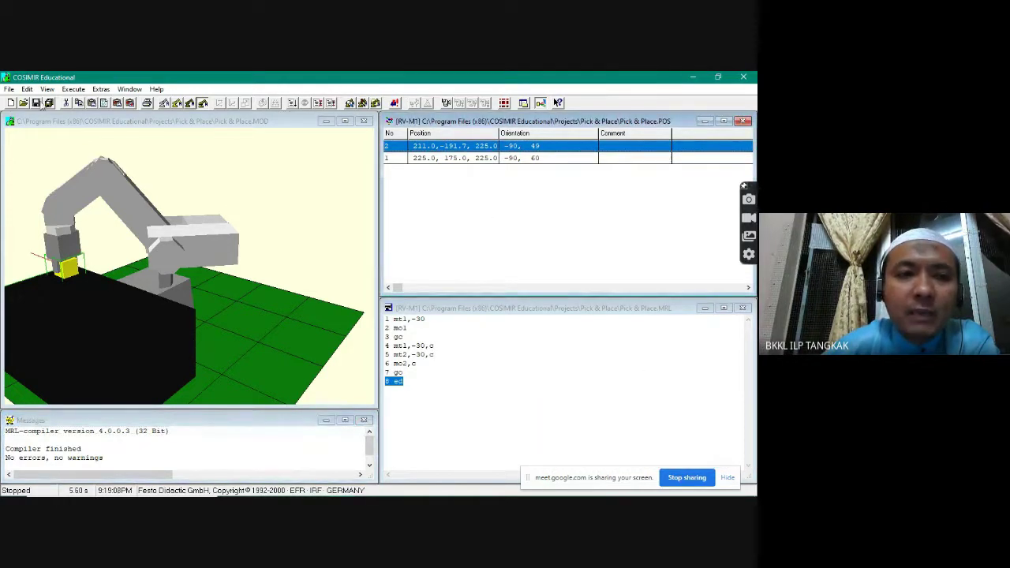
left_click(27, 89)
left_click(58, 115)
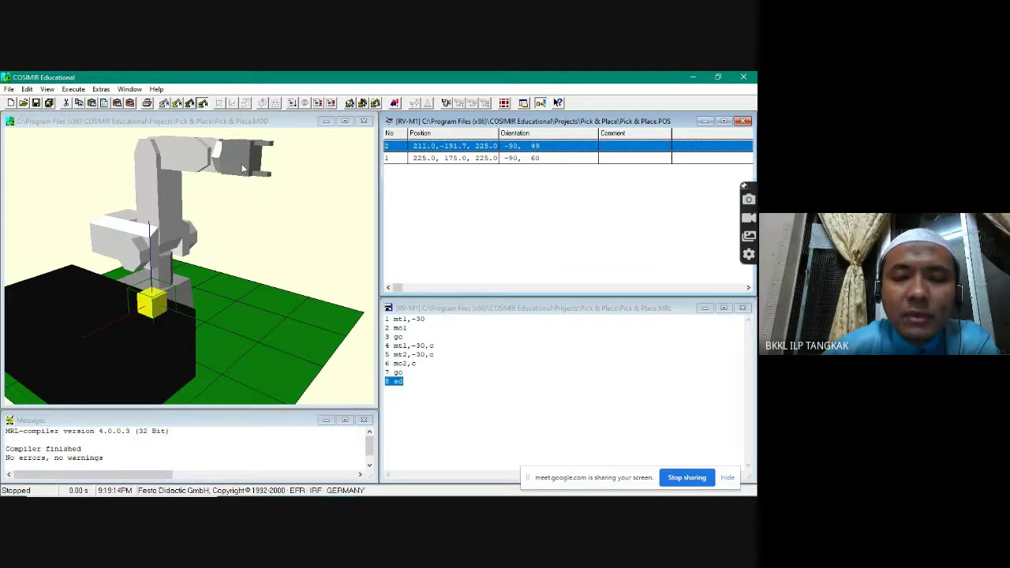
left_click(101, 89)
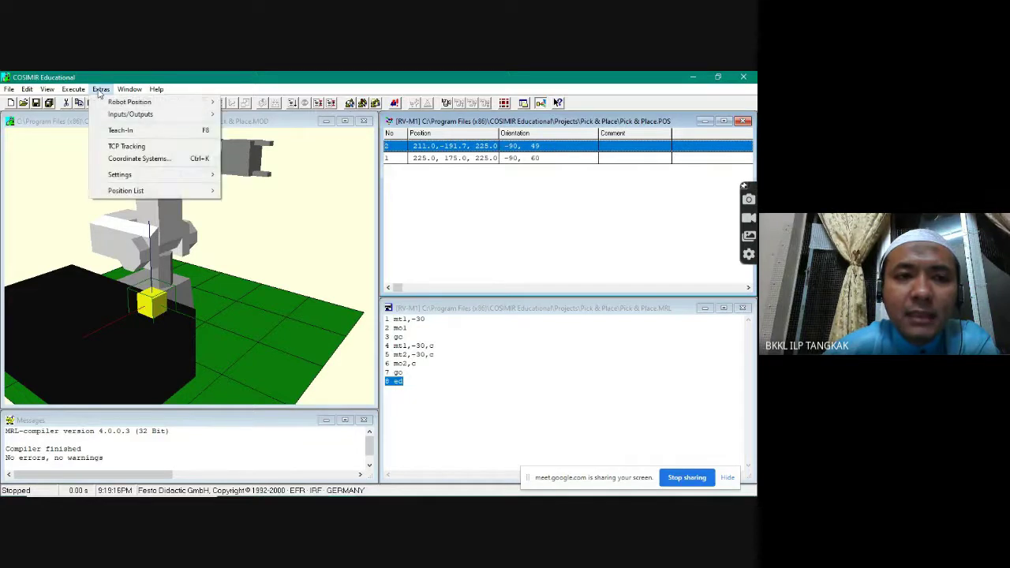
left_click(109, 132)
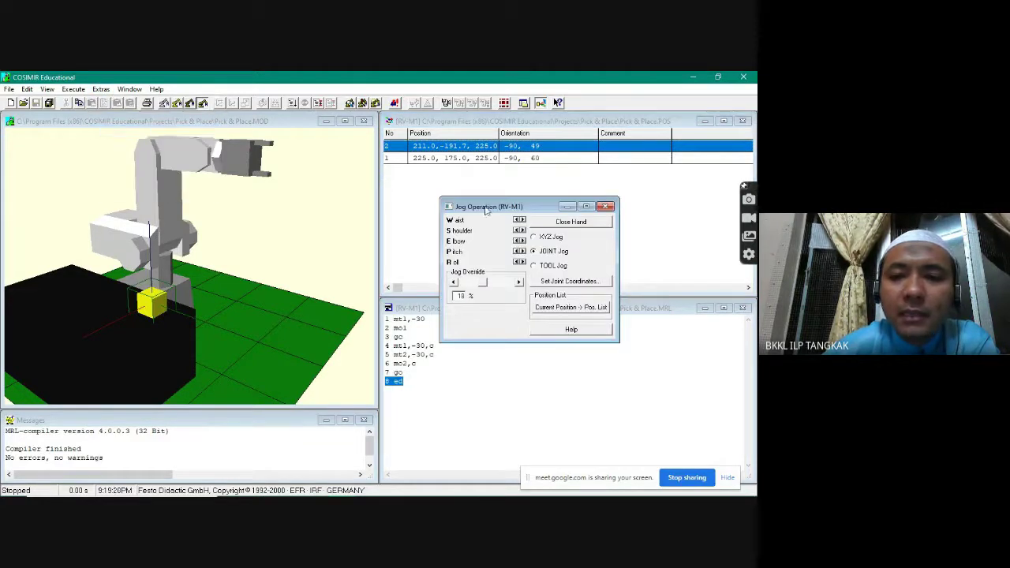
left_click(555, 309)
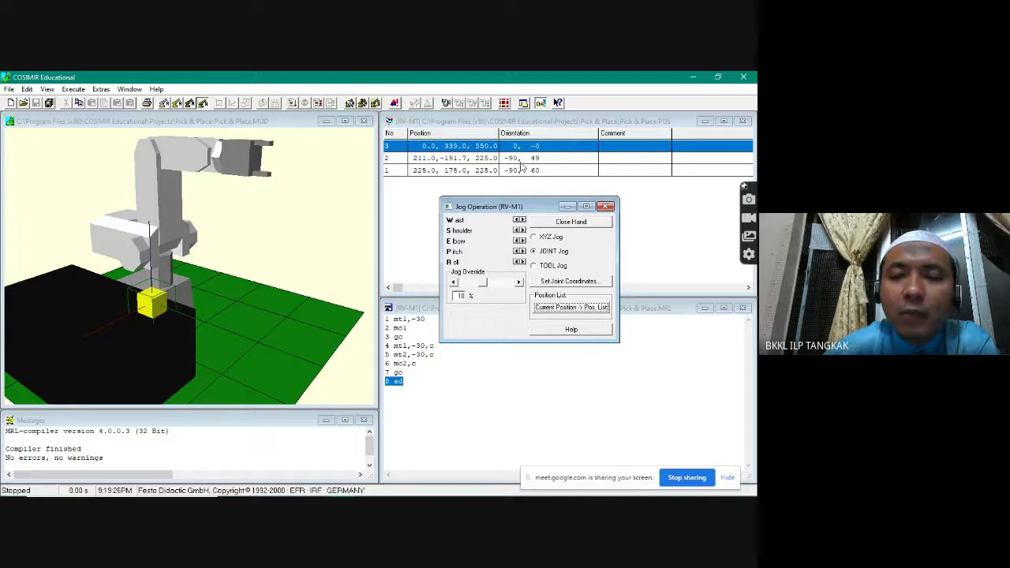
left_click(606, 207)
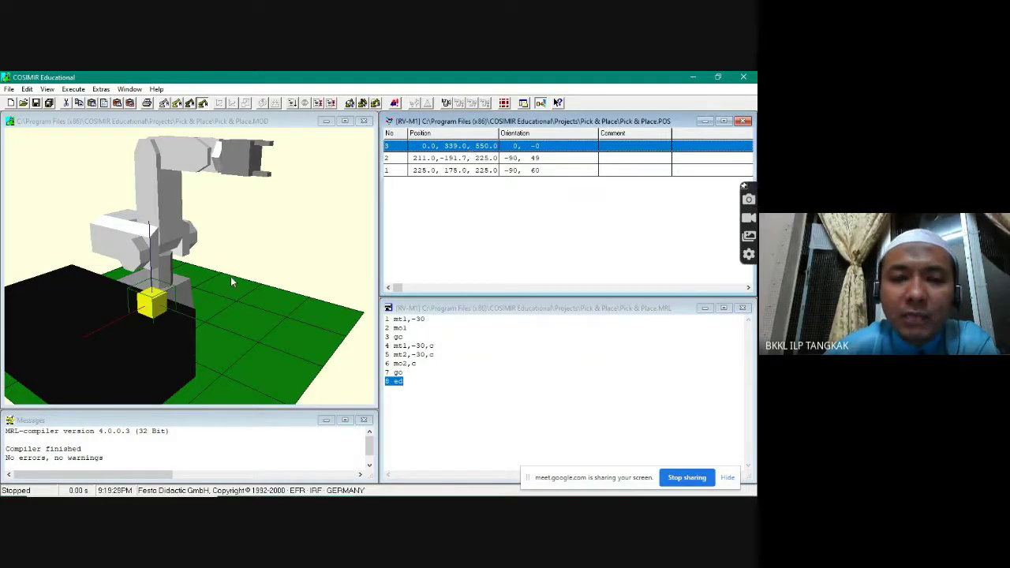
Step: Insert the command mo3 on a new line between line 7 (go) and the closing ed command
left_click(419, 363)
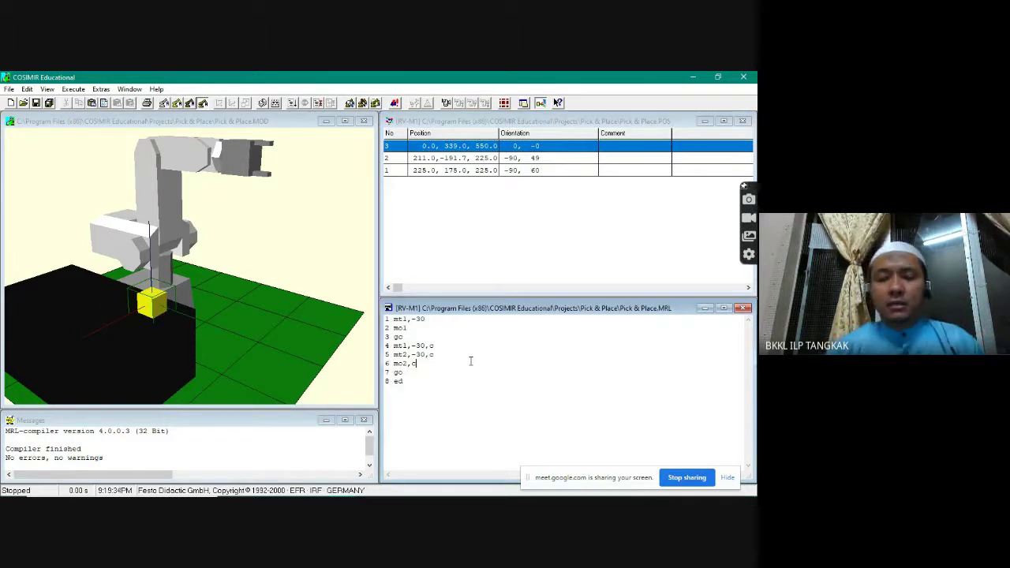
left_click(426, 371)
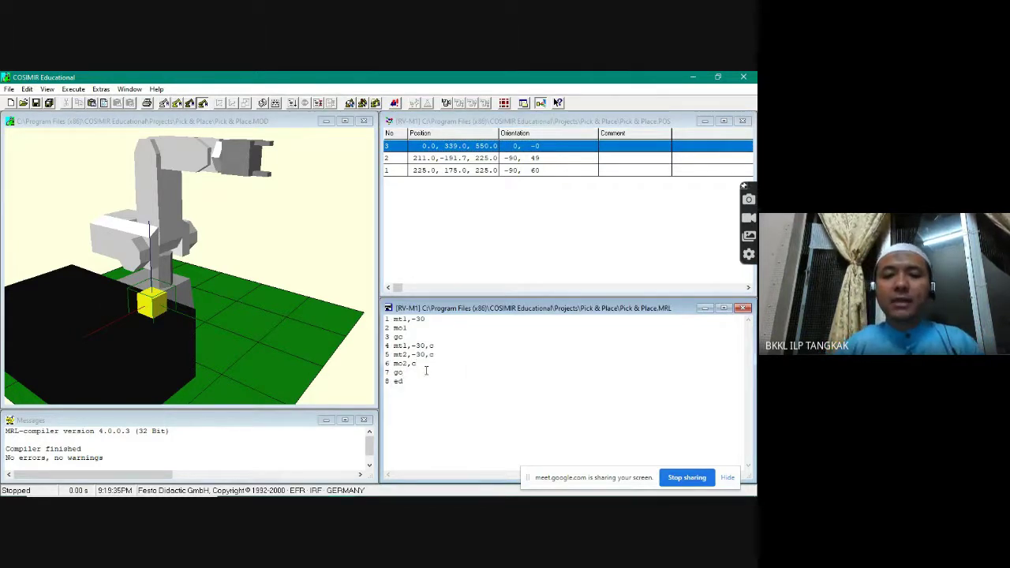
key("Return")
type("mo3")
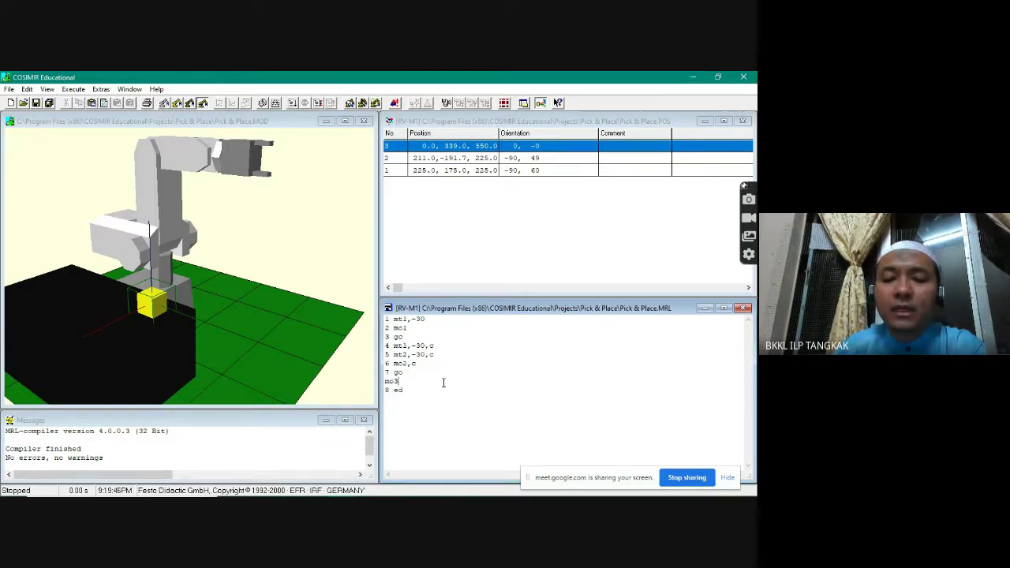
Step: Renumber the program with start line number 1 and step size 1, keeping the position list at start 1 and step 1
left_click(422, 374)
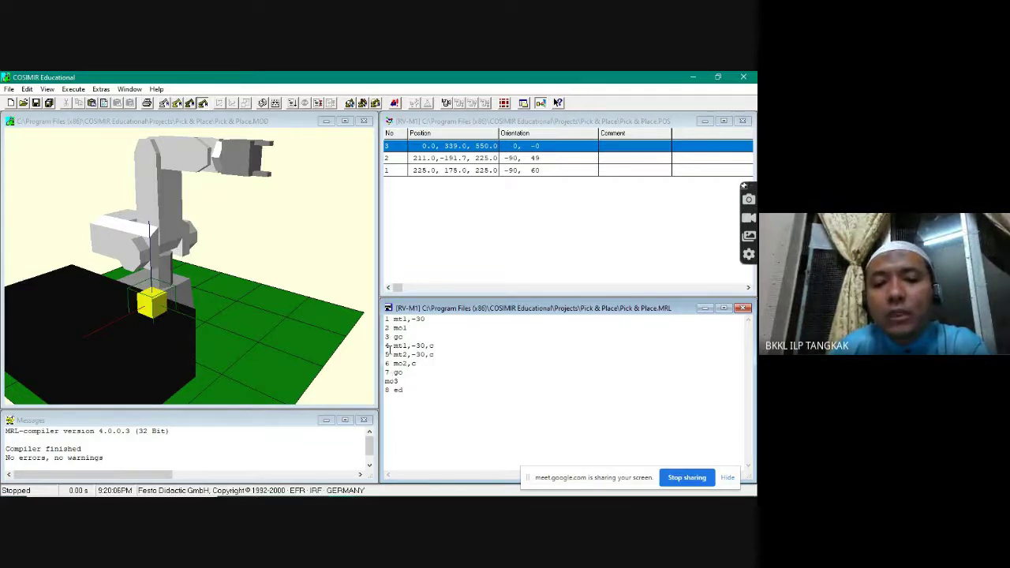
left_click_drag(389, 389, 393, 390)
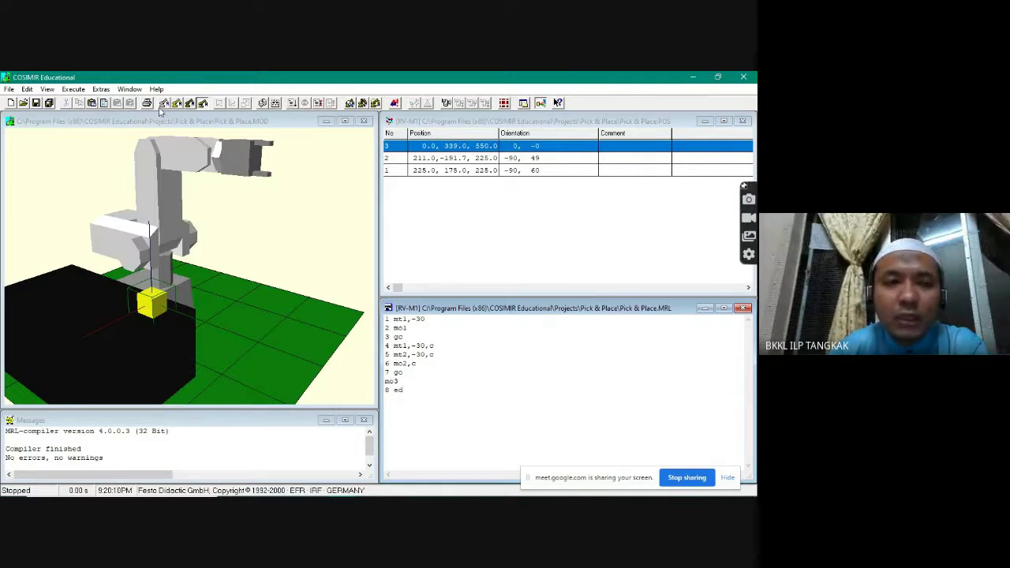
left_click(28, 89)
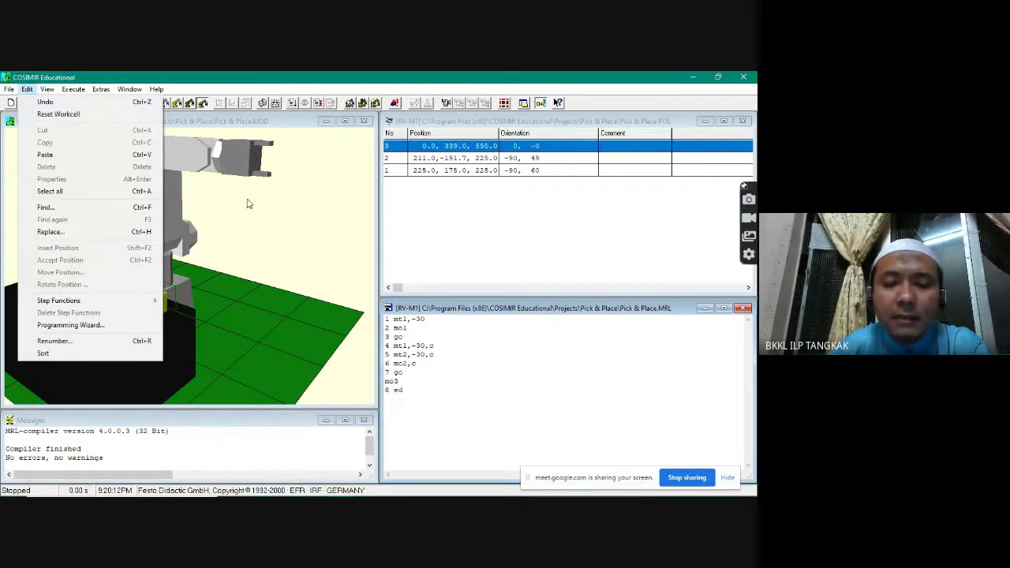
left_click(463, 399)
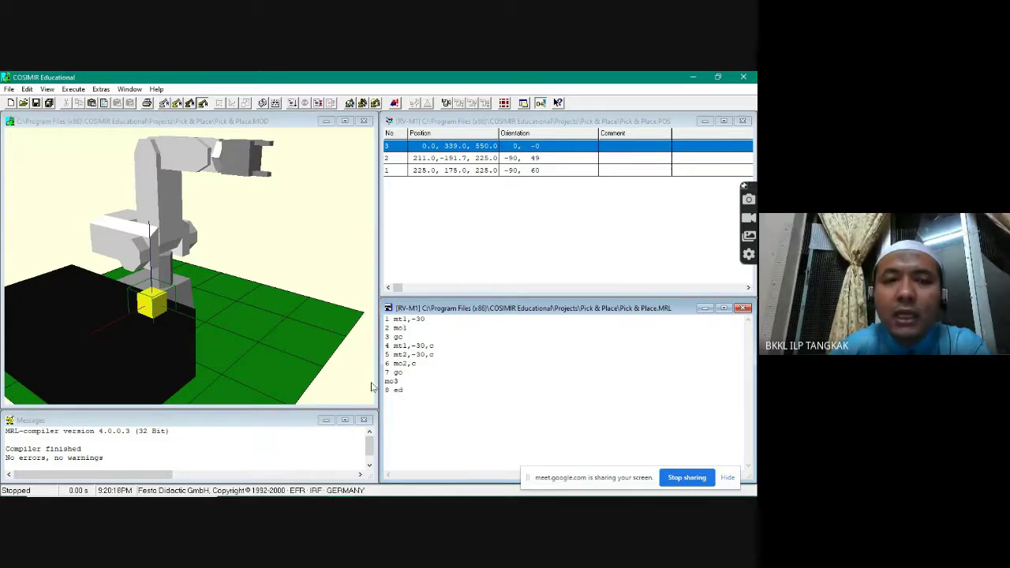
left_click(35, 92)
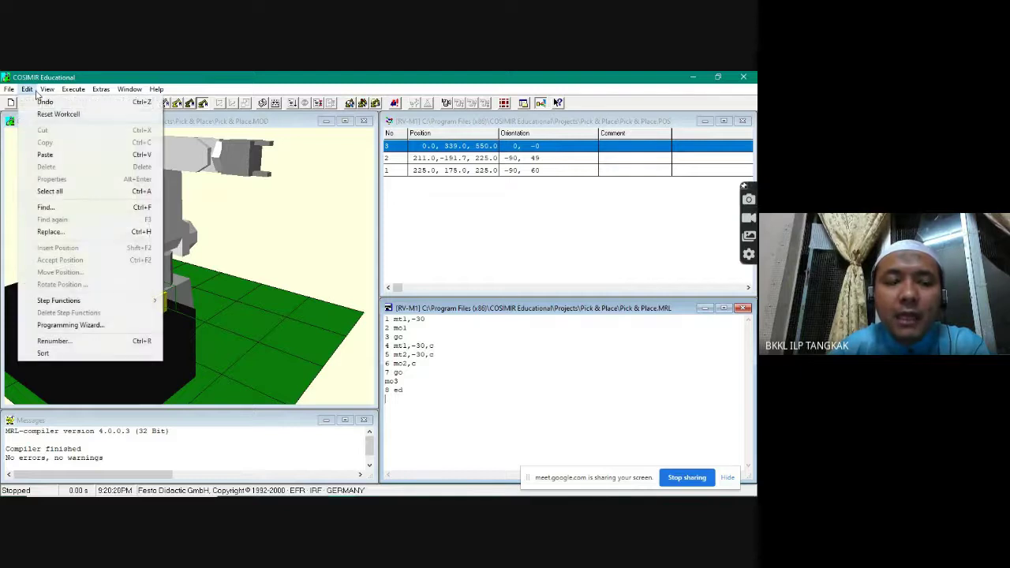
left_click(70, 345)
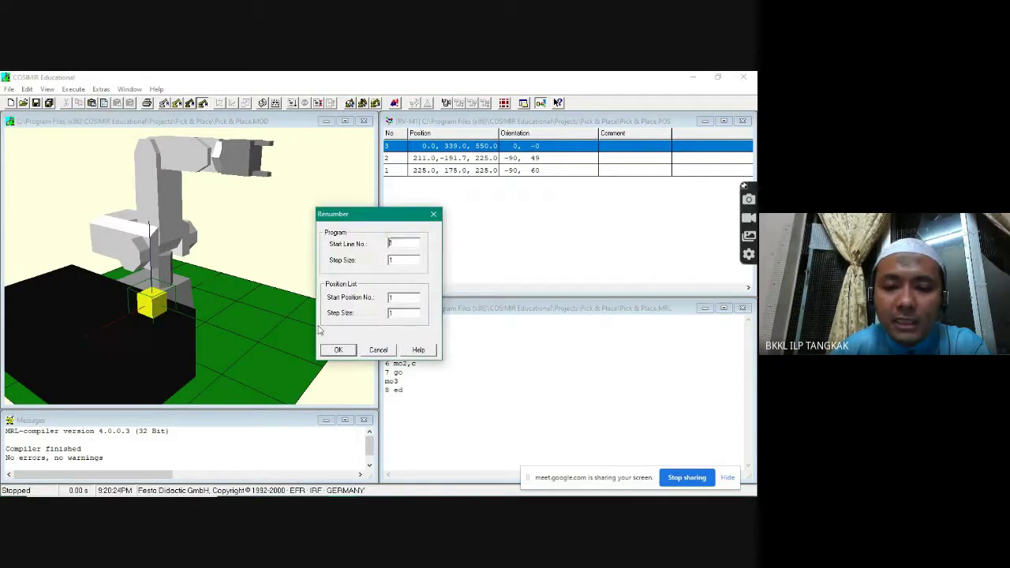
left_click(337, 351)
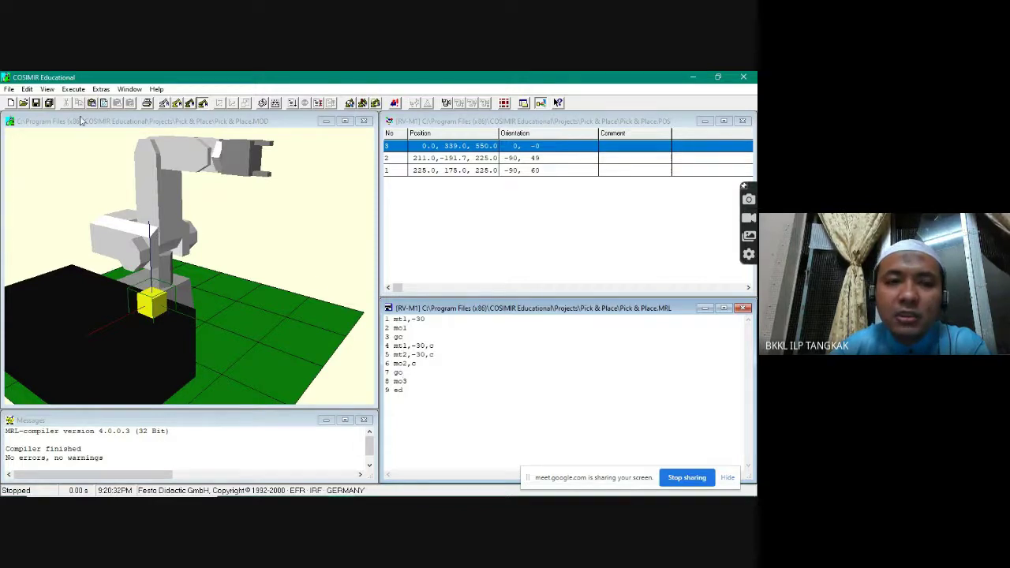
Step: Compile the MRL program with its mo3 return move and start the simulation
left_click(82, 93)
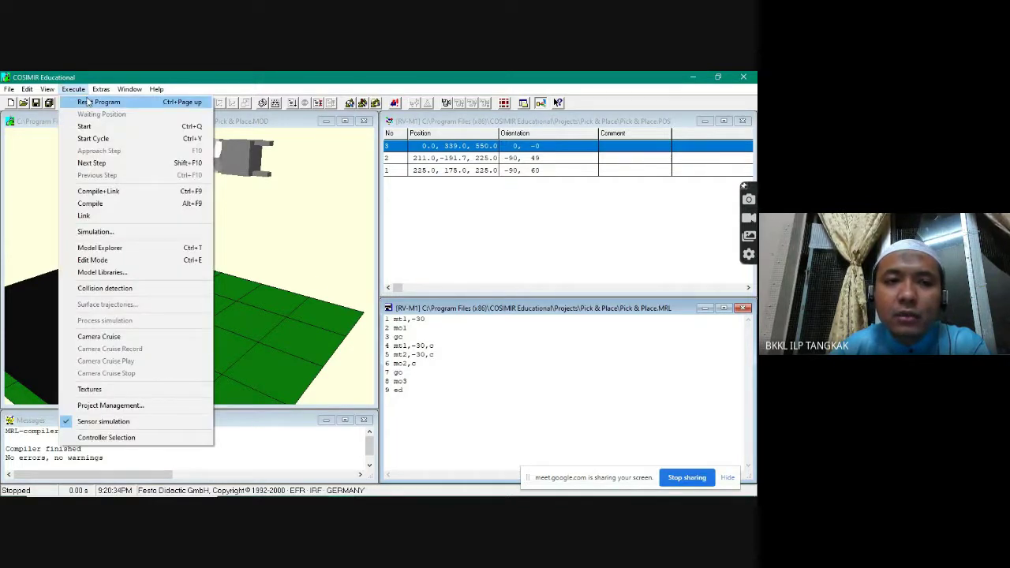
left_click(101, 203)
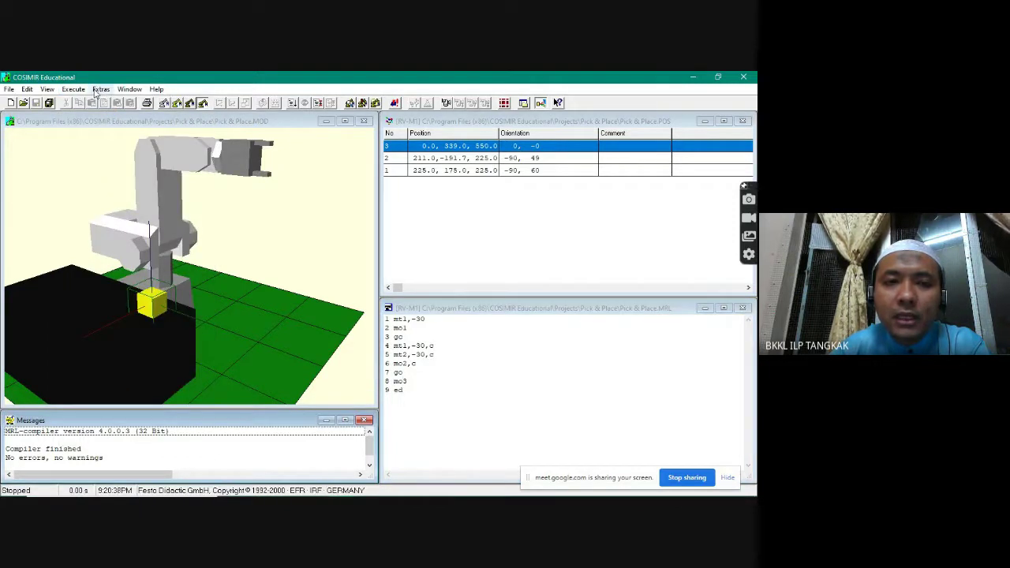
left_click(96, 90)
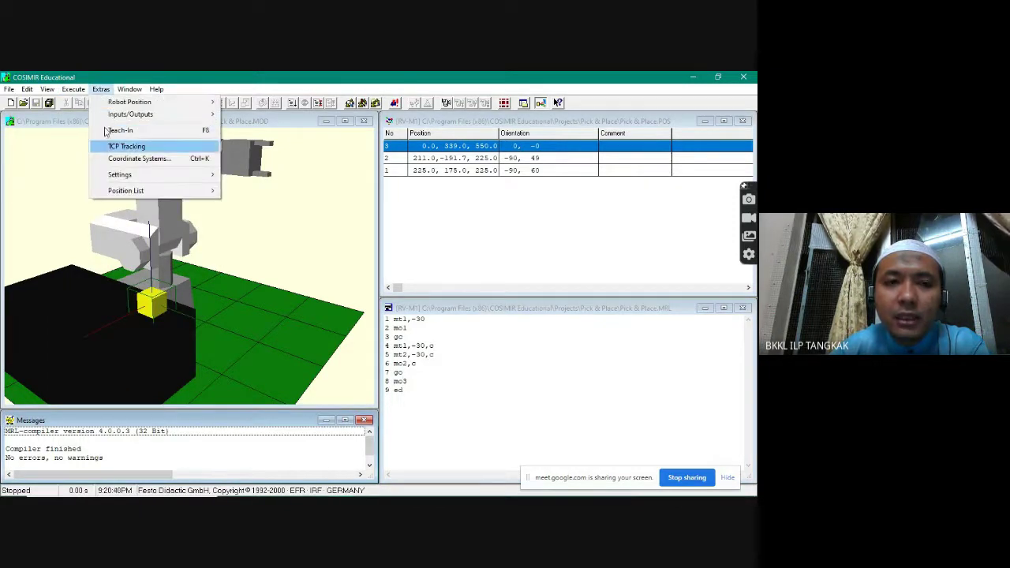
mouse_move(75, 90)
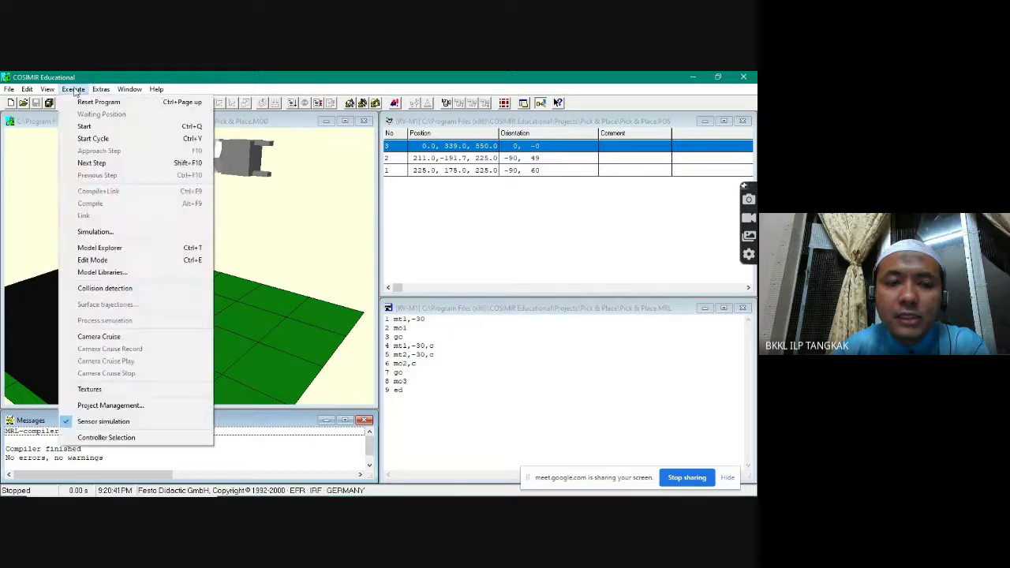
left_click(90, 129)
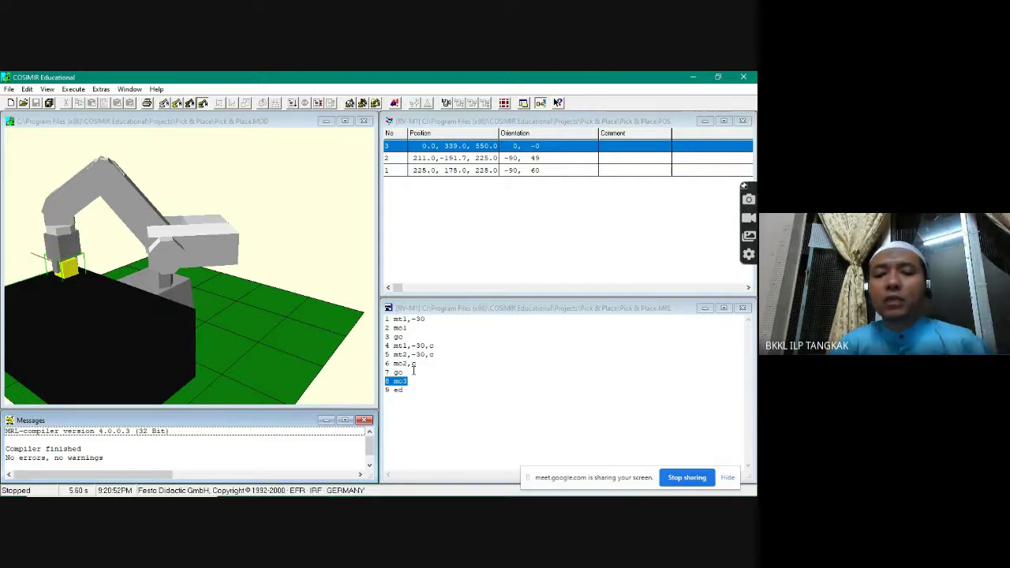
Step: Reset the workcell so the robot and the yellow workpiece return to their initial positions
left_click(27, 89)
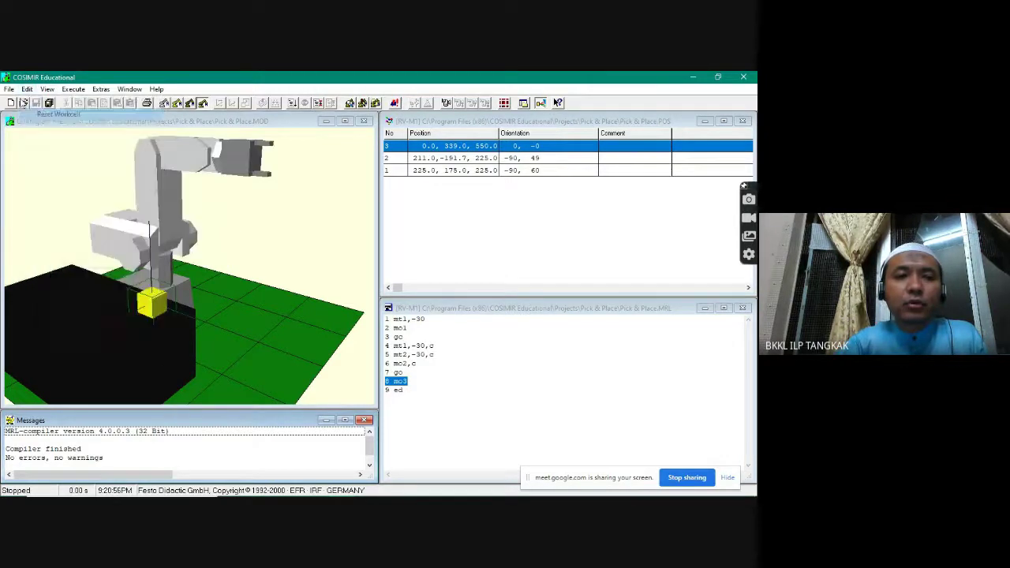
left_click(27, 89)
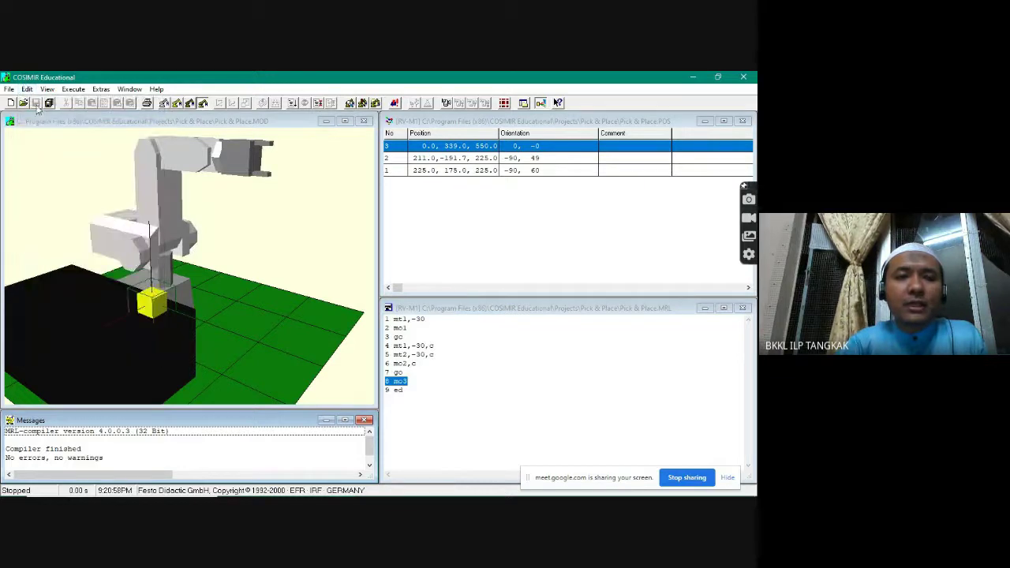
left_click(28, 90)
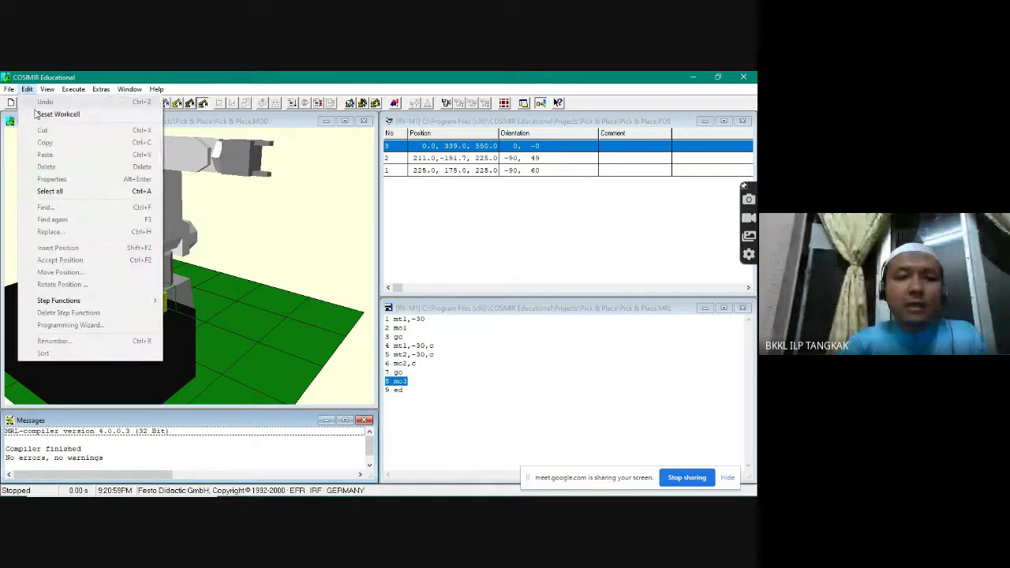
left_click(37, 115)
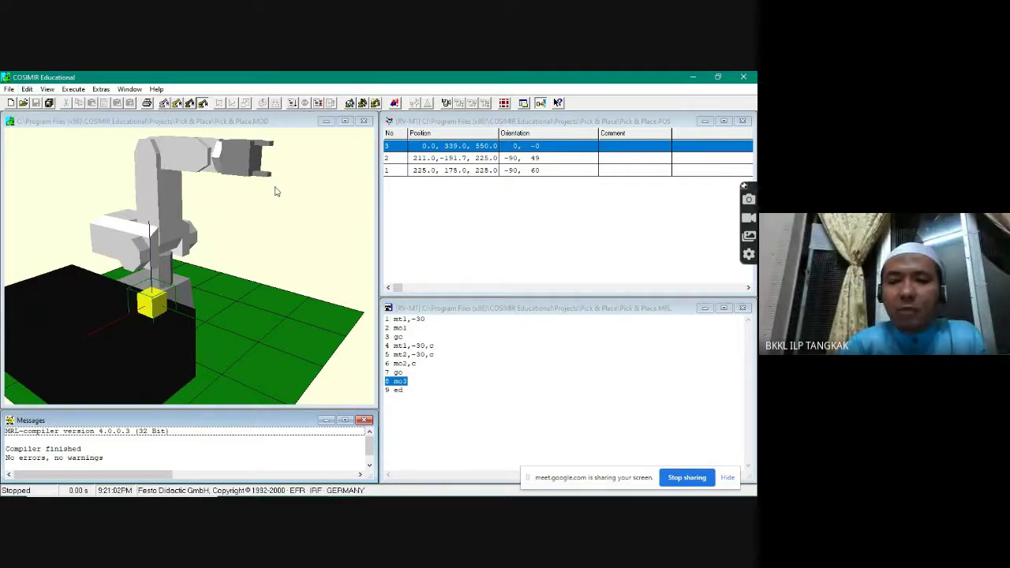
Step: Recompile the MRL program, check the compiler result in the messages, and run it again
left_click(74, 89)
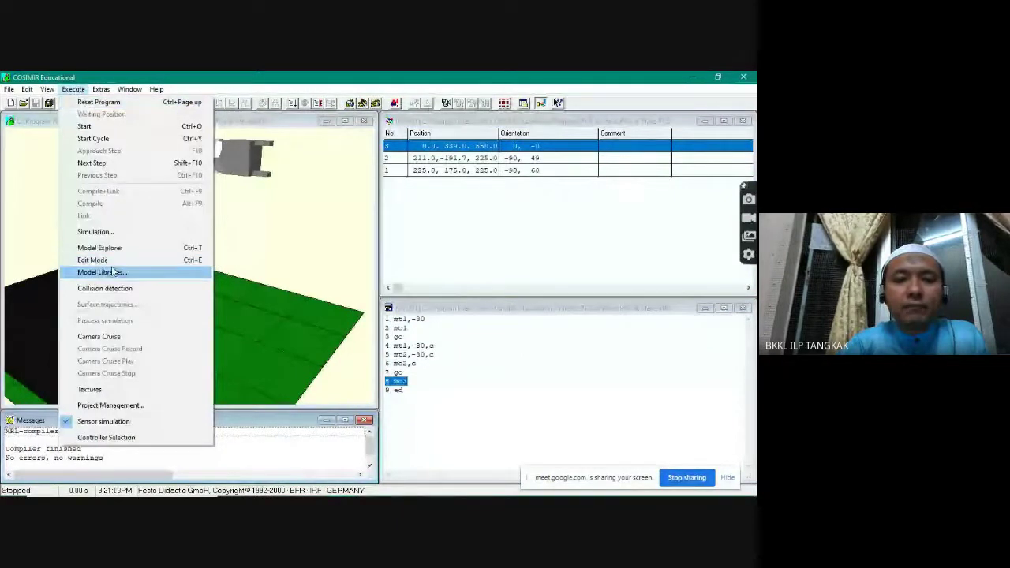
left_click(78, 92)
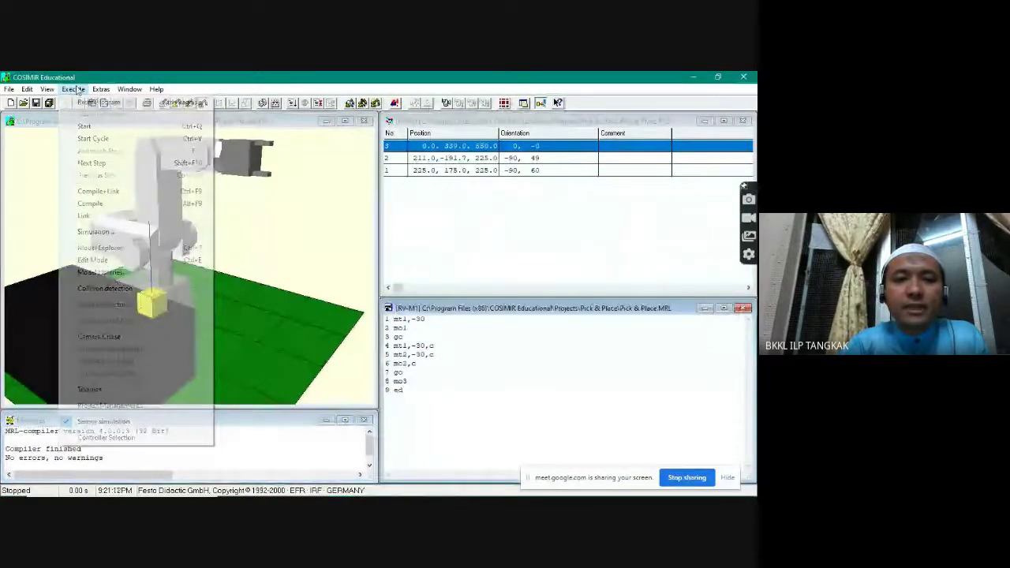
left_click(57, 463)
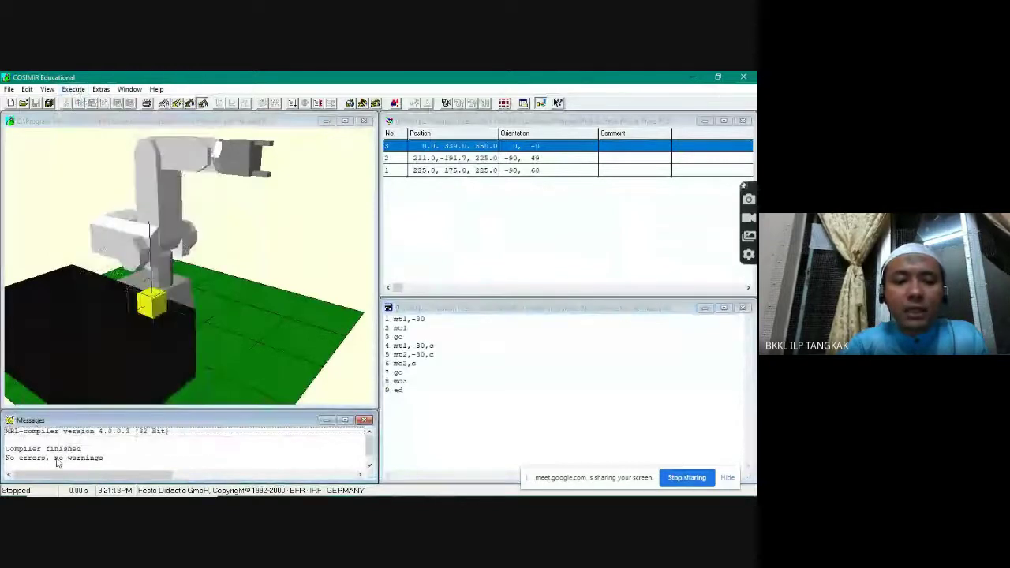
left_click(57, 461)
left_click(74, 90)
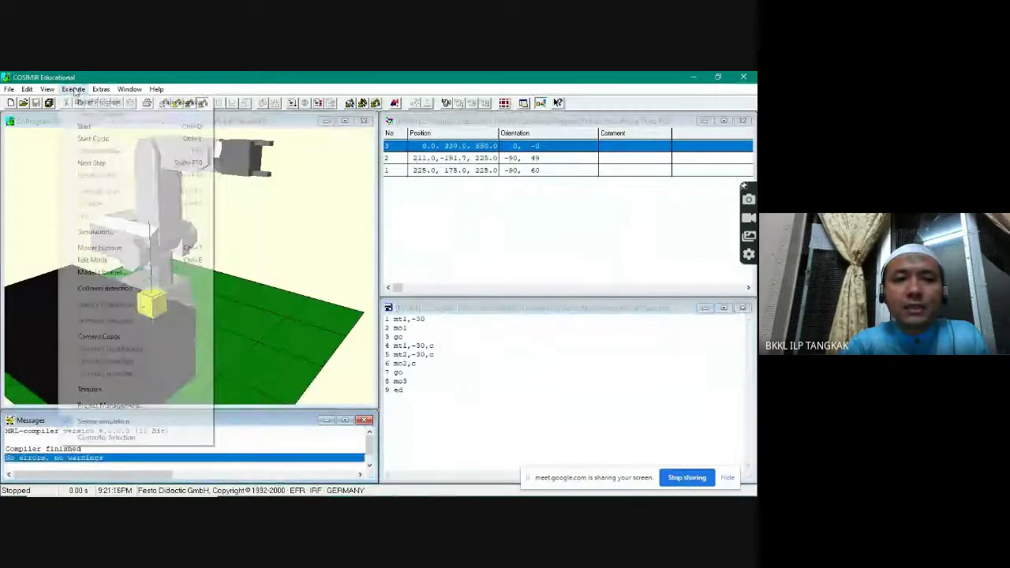
left_click(83, 126)
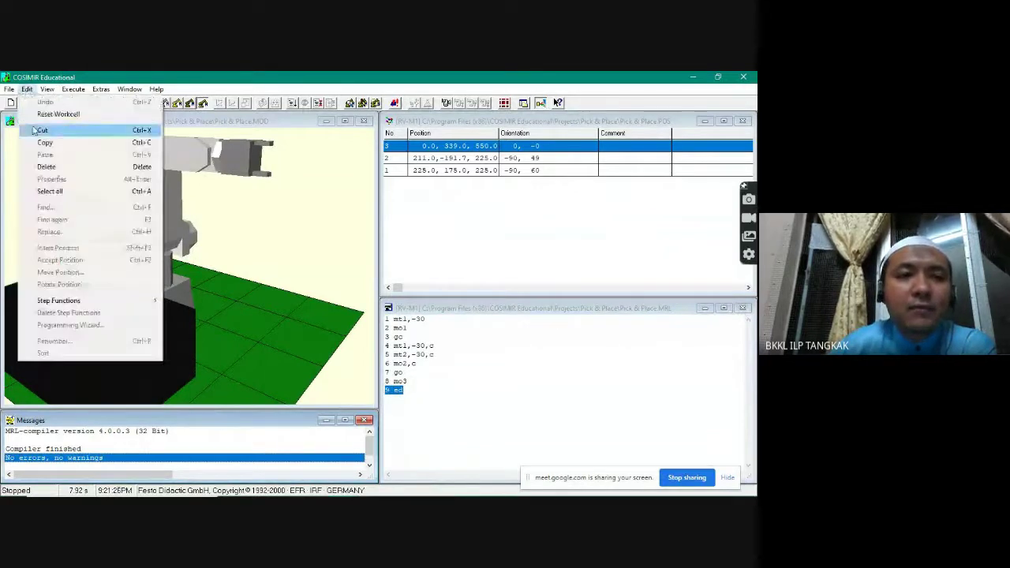
Step: Reset the workcell, rerun the program to watch the pick, place and return motion, and reset the workcell again
left_click(40, 114)
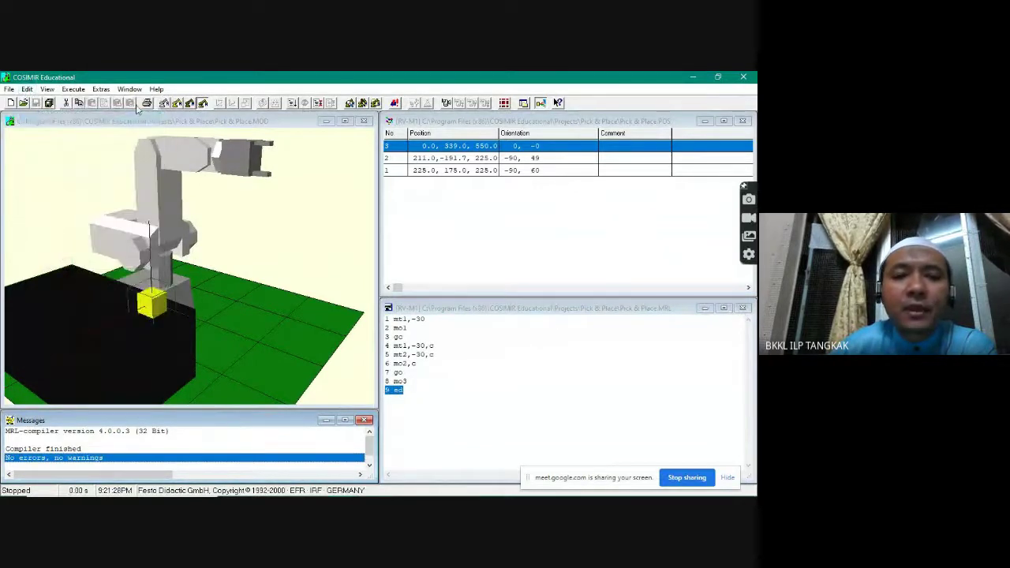
left_click(100, 90)
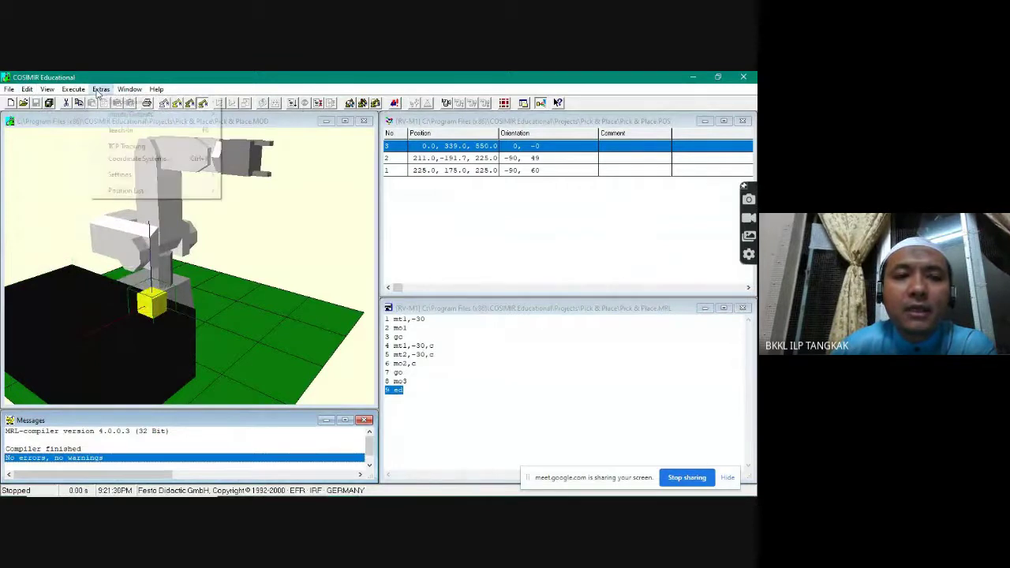
mouse_move(73, 89)
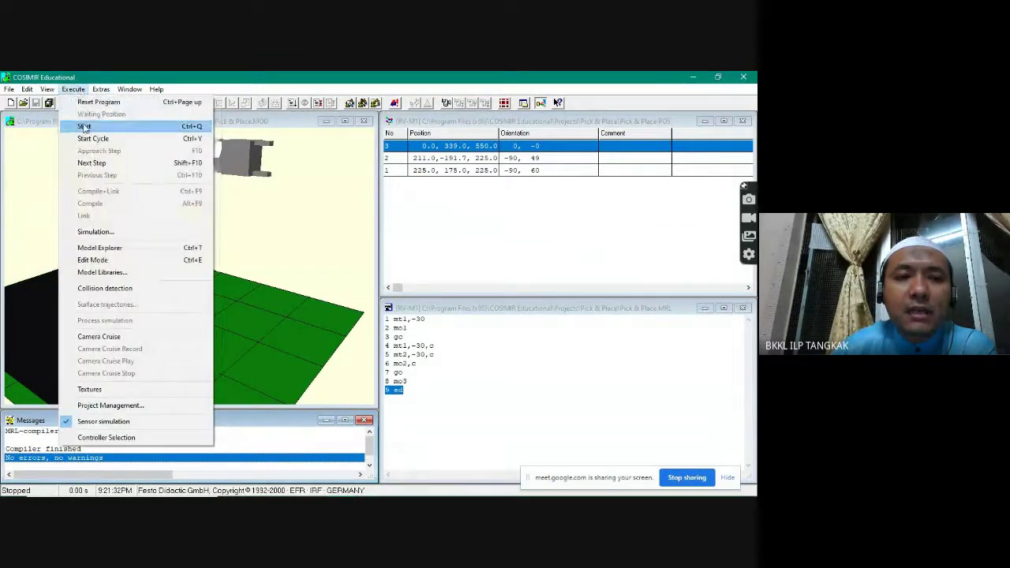
left_click(90, 125)
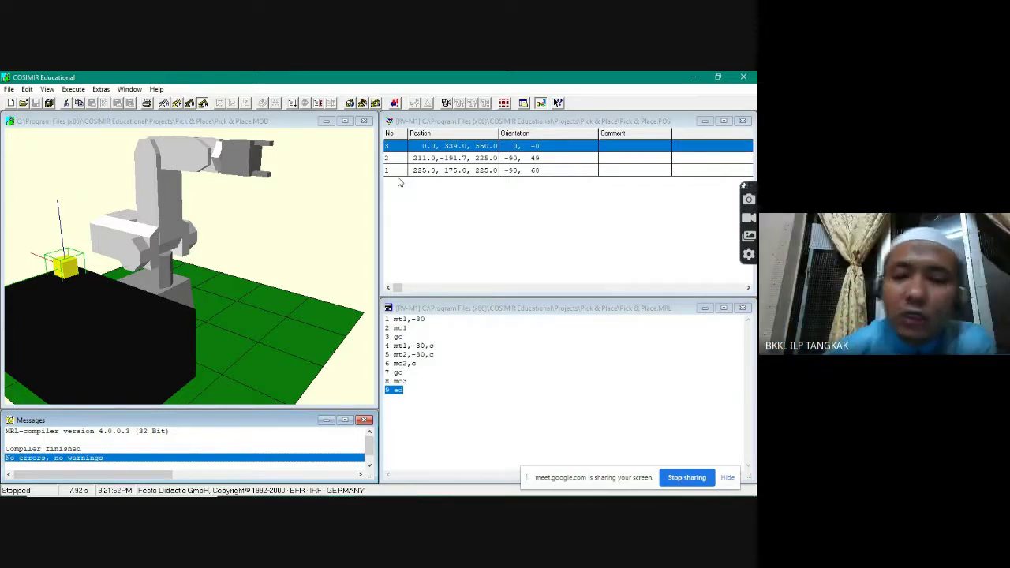
left_click(27, 89)
left_click(48, 115)
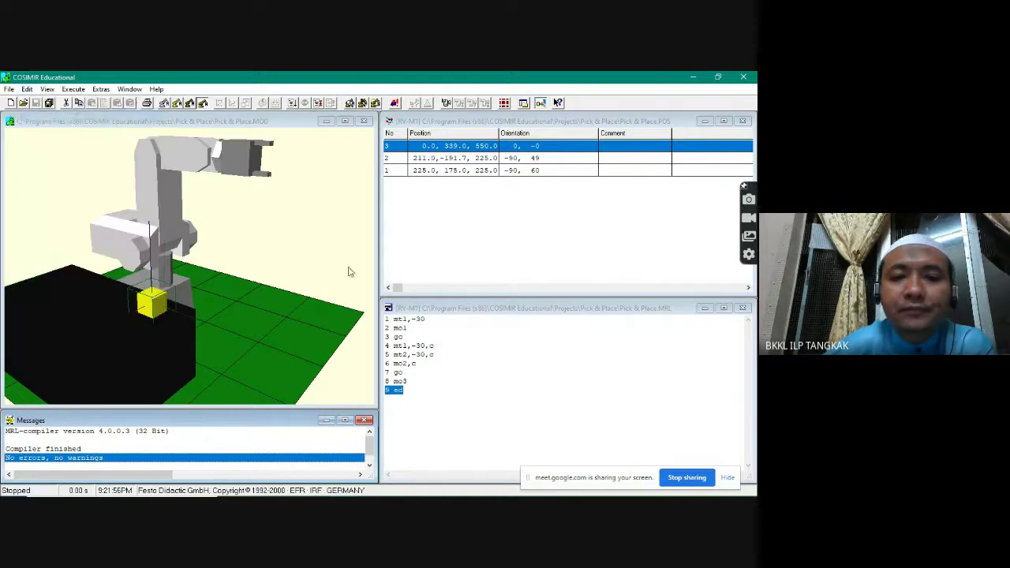
Step: Insert the timer command ti10 on a new line between line 2 (mo1) and line 3 (gc)
left_click(448, 325)
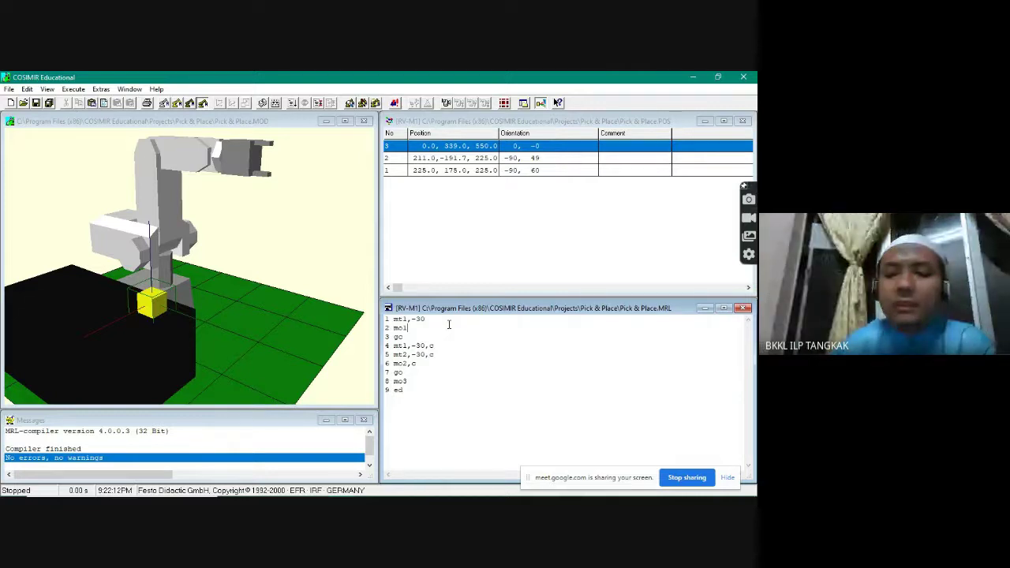
key("Return")
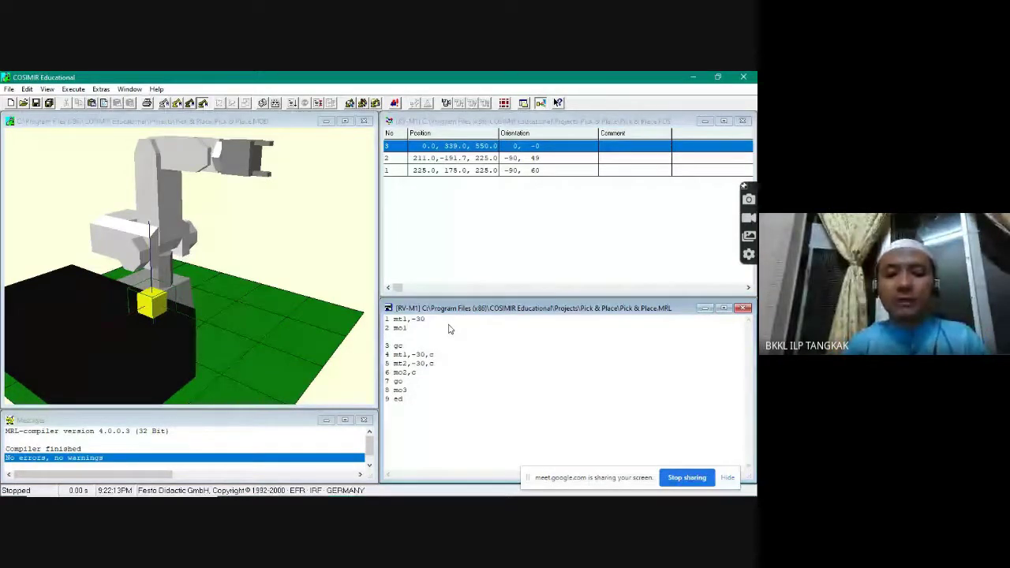
type("ti10")
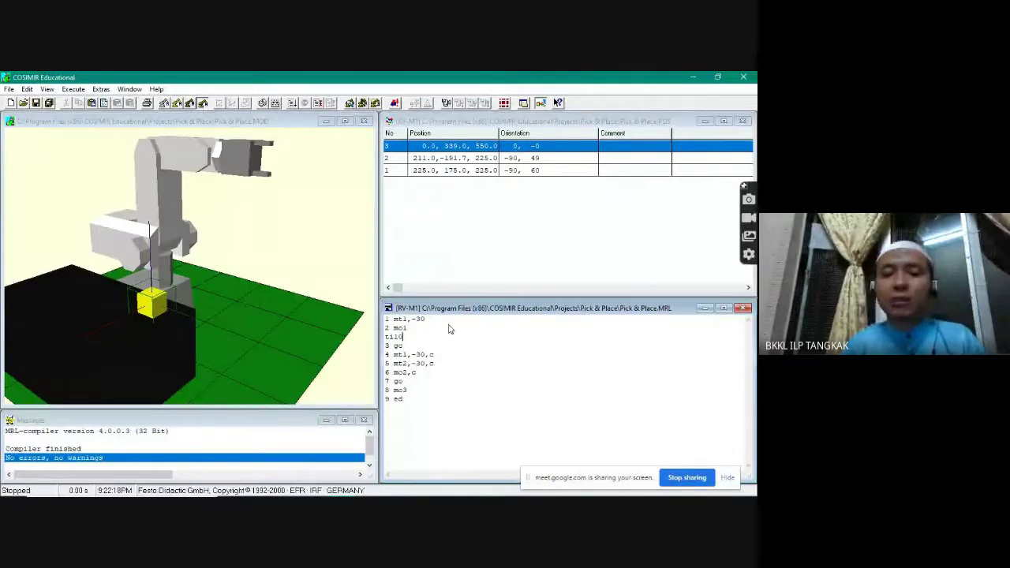
key("BackSpace")
key("BackSpace")
type("20")
key("BackSpace")
key("BackSpace")
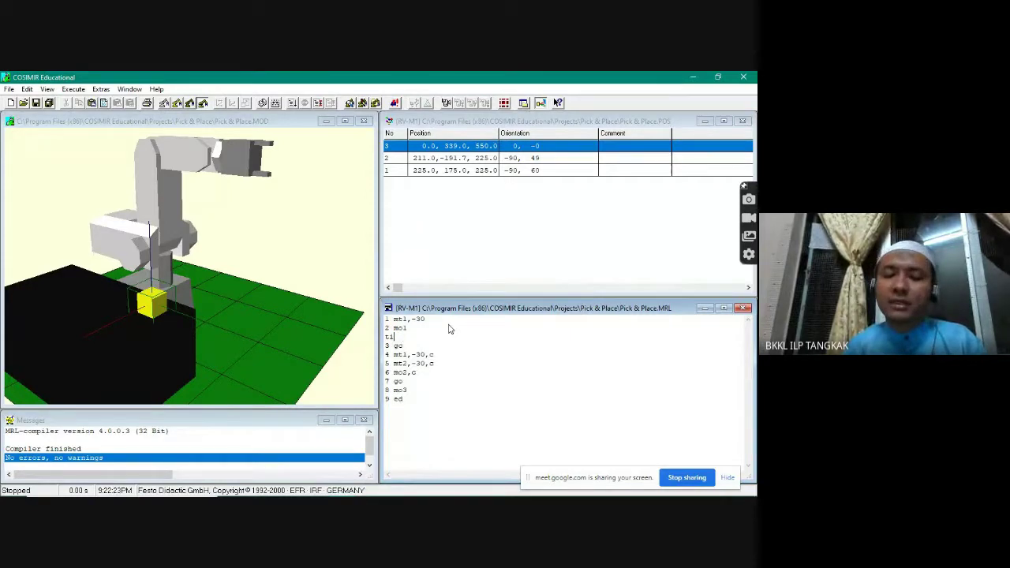
type("10")
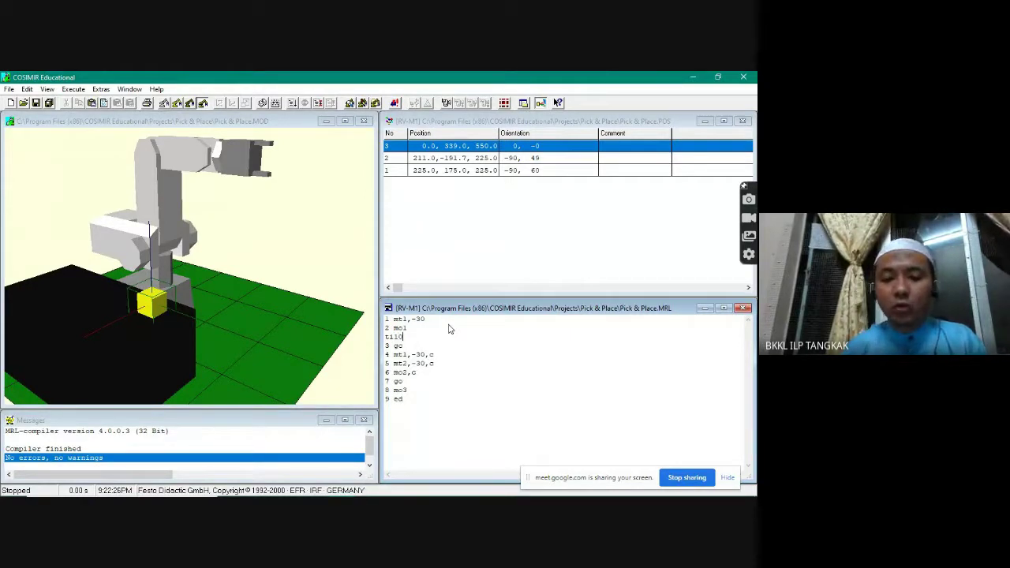
Step: Insert a second timer command ti10 on a new line between line 6 (mo2,c) and line 7 (go)
left_click(435, 372)
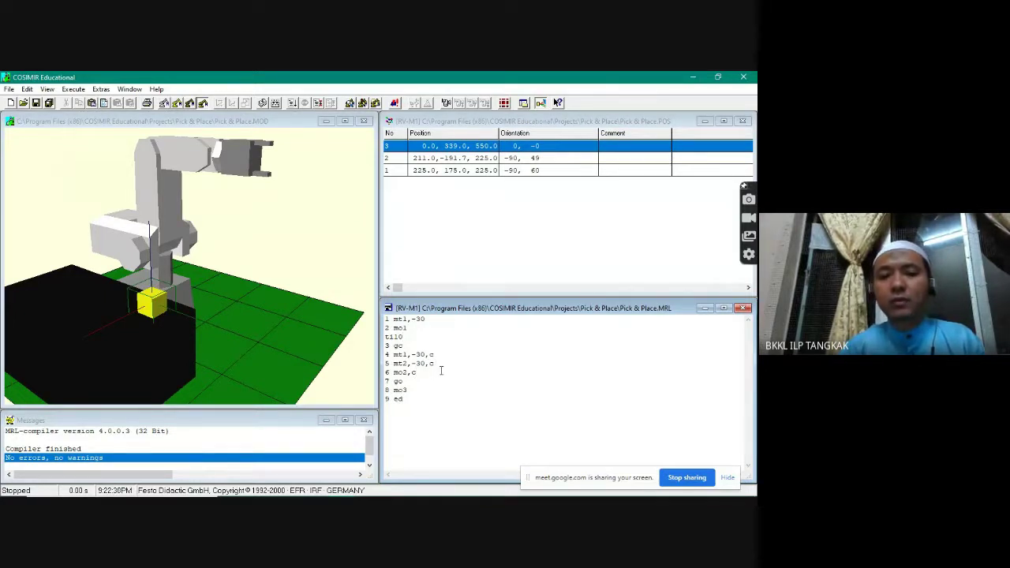
key("Return")
type("ti")
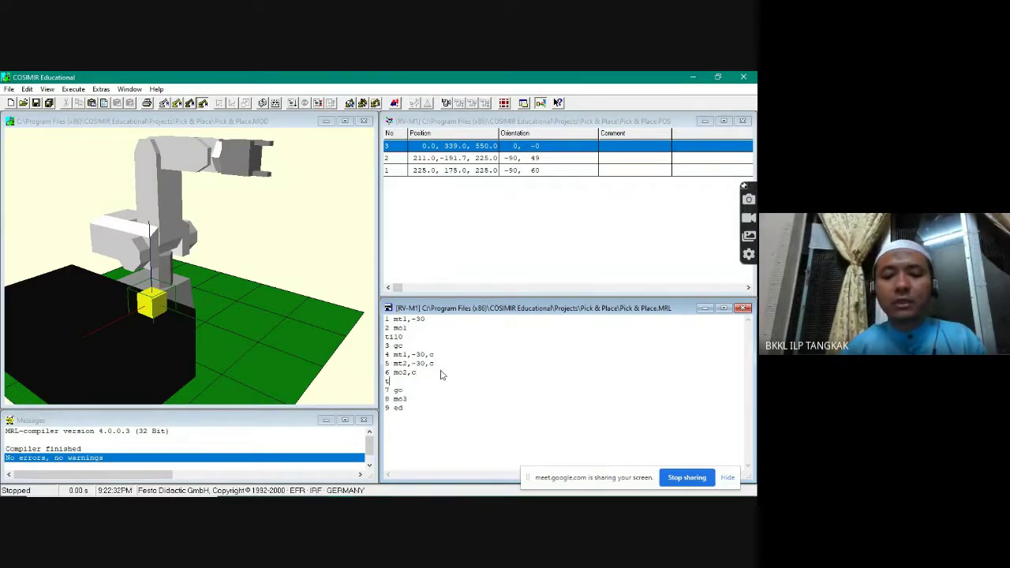
type("l0")
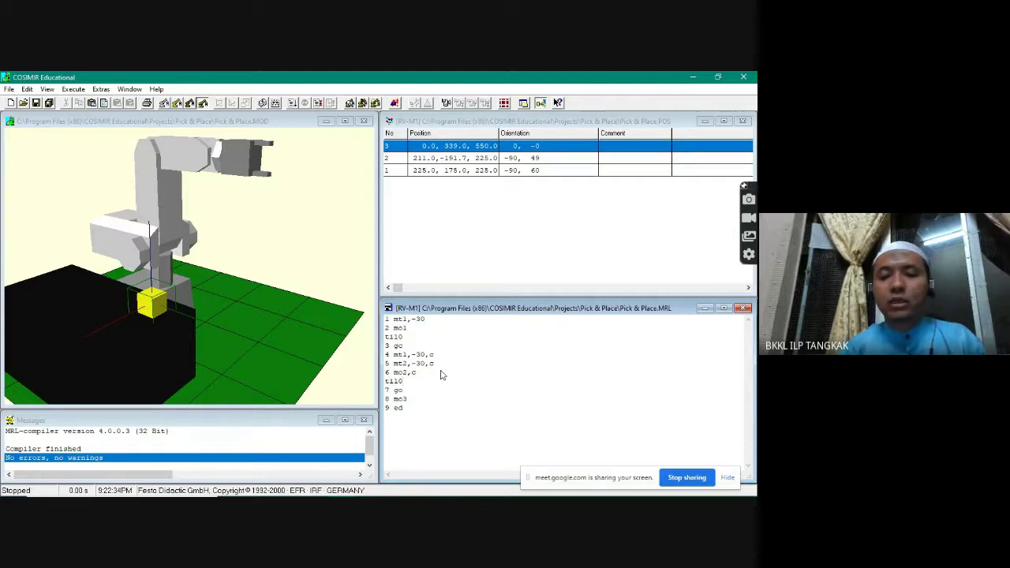
left_click_drag(411, 400, 393, 344)
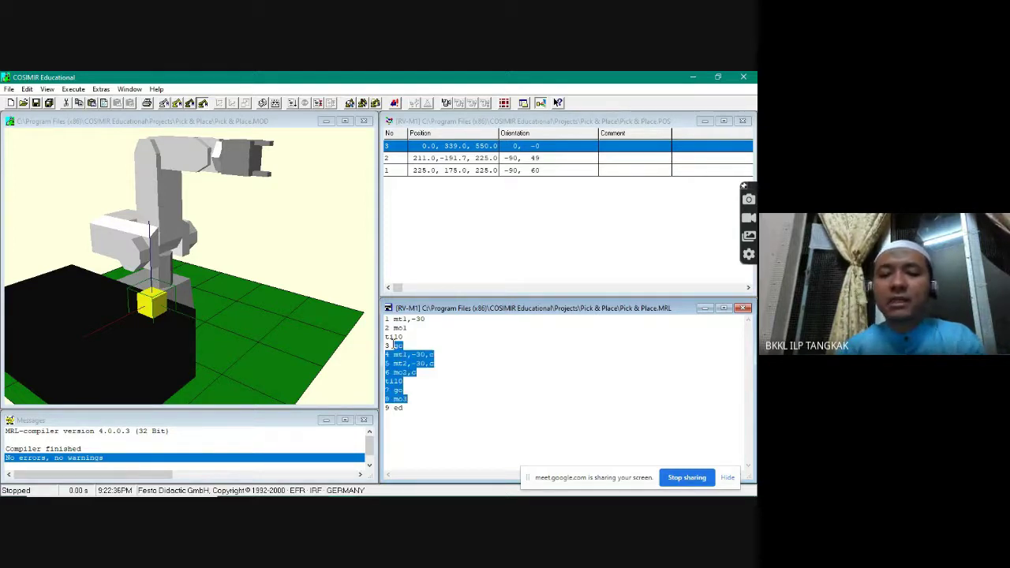
left_click(416, 363)
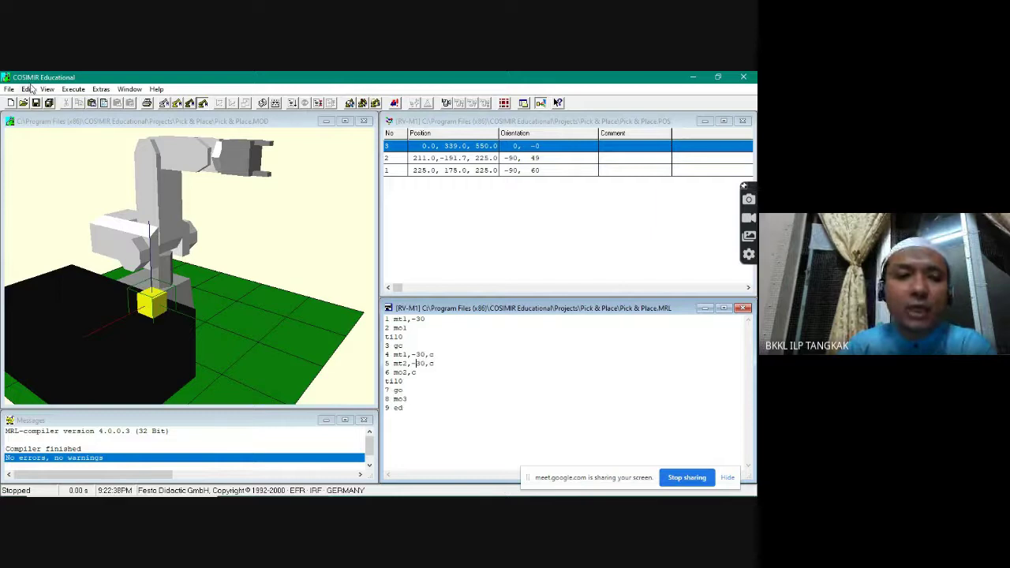
Step: Renumber the MRL program so both inserted ti10 commands receive line numbers
key("super+Down")
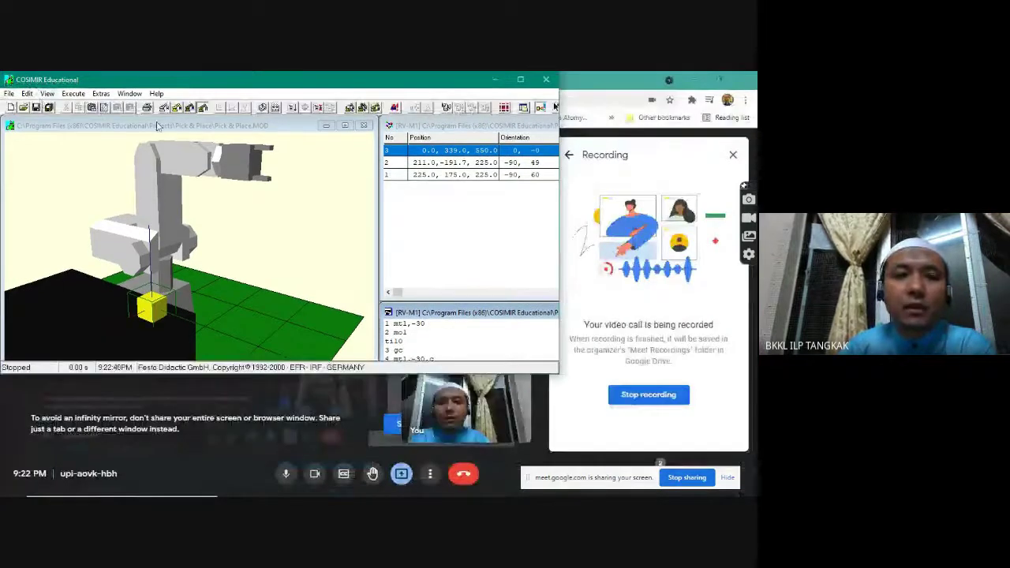
key("super+Up")
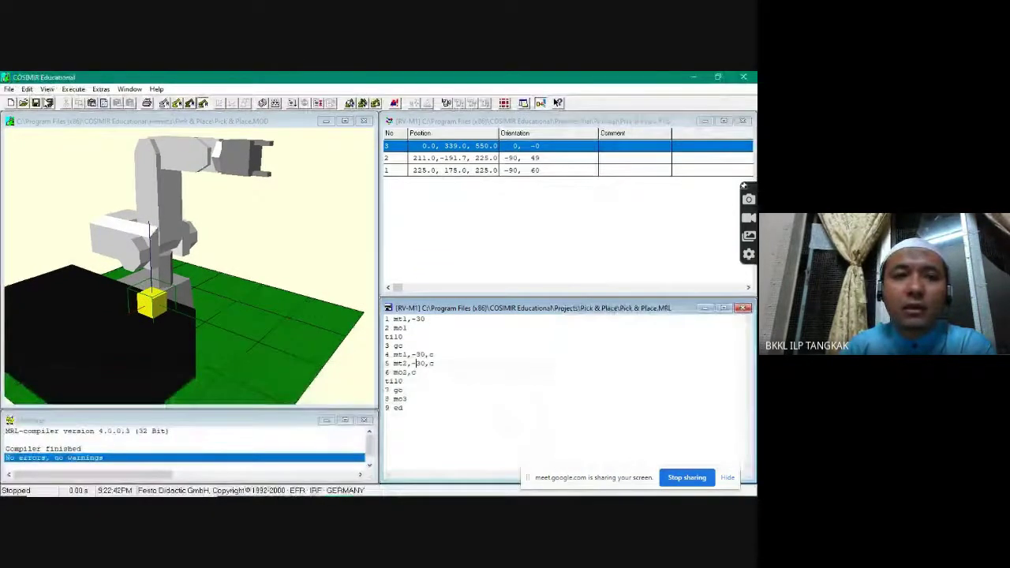
left_click(27, 89)
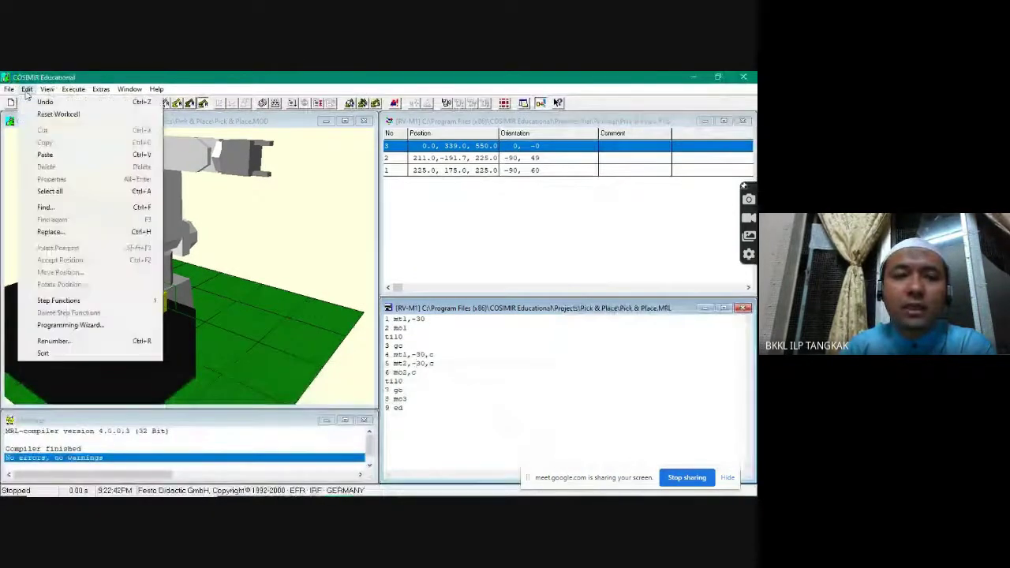
left_click(47, 345)
left_click(330, 351)
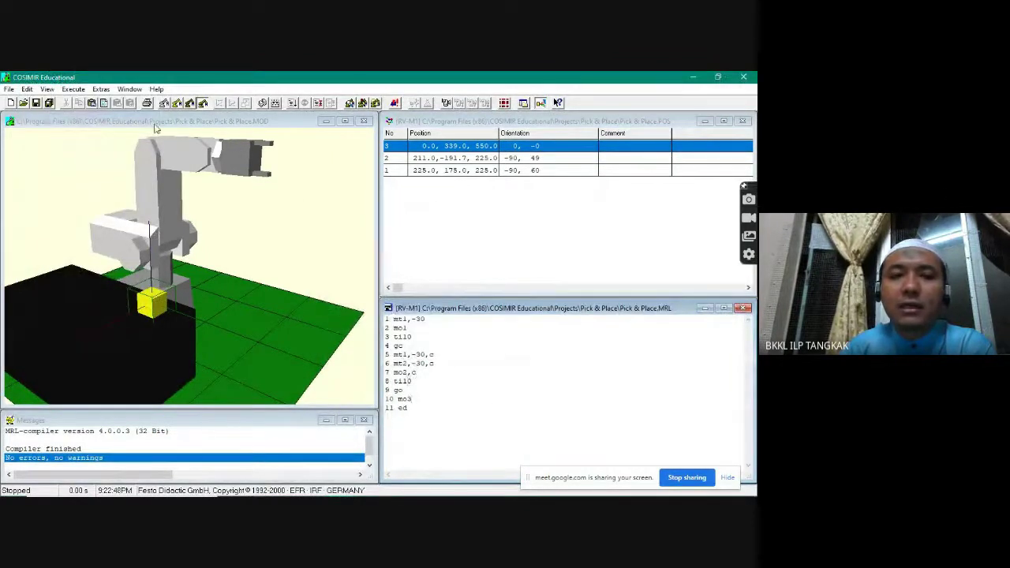
left_click(27, 89)
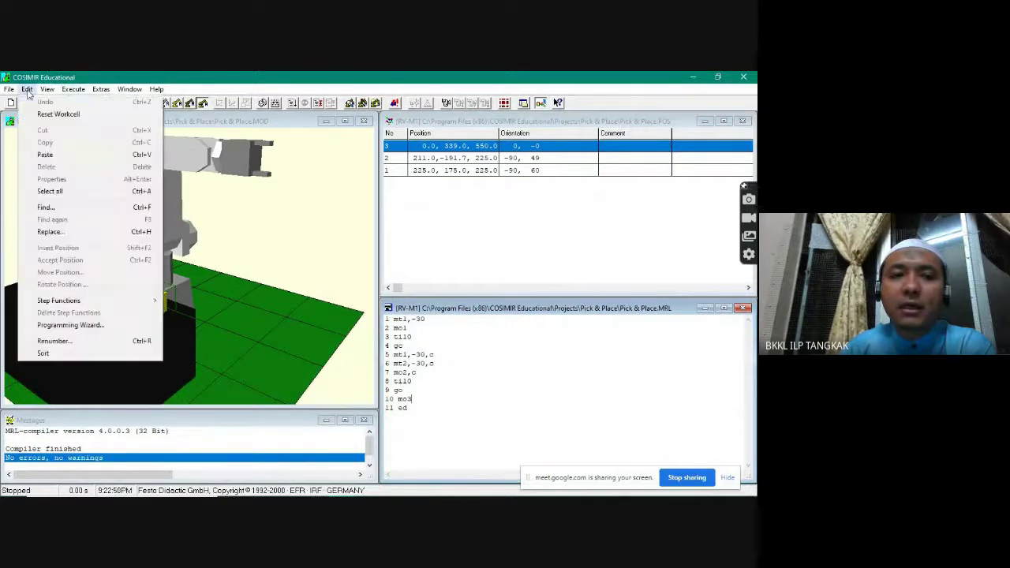
left_click(26, 89)
left_click(27, 89)
left_click(27, 89)
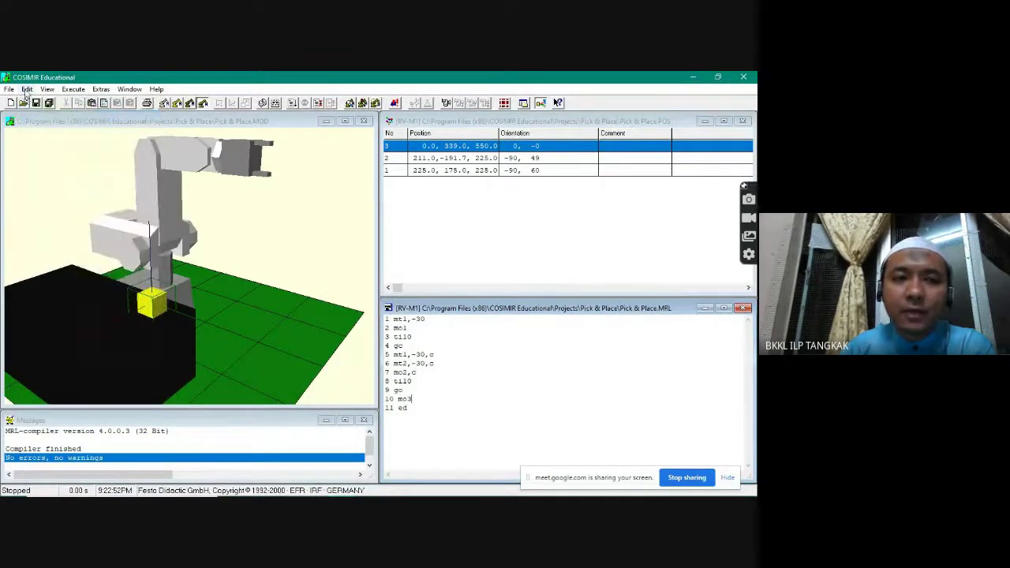
Step: Reset the workcell, compile the renumbered MRL program and run it with both ti10 timer delays
left_click(27, 90)
left_click(26, 90)
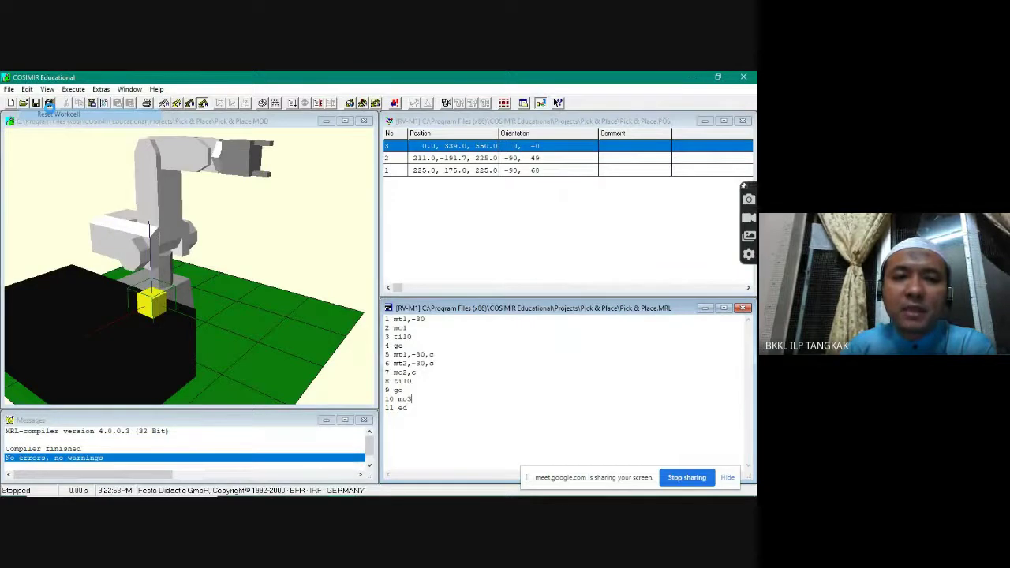
left_click(73, 90)
left_click(95, 204)
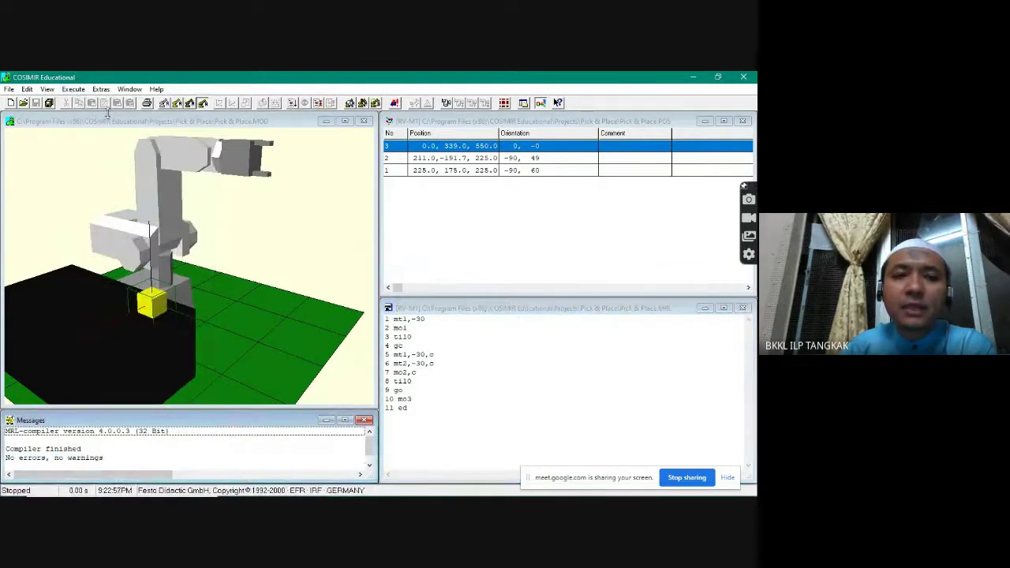
left_click(73, 89)
left_click(85, 126)
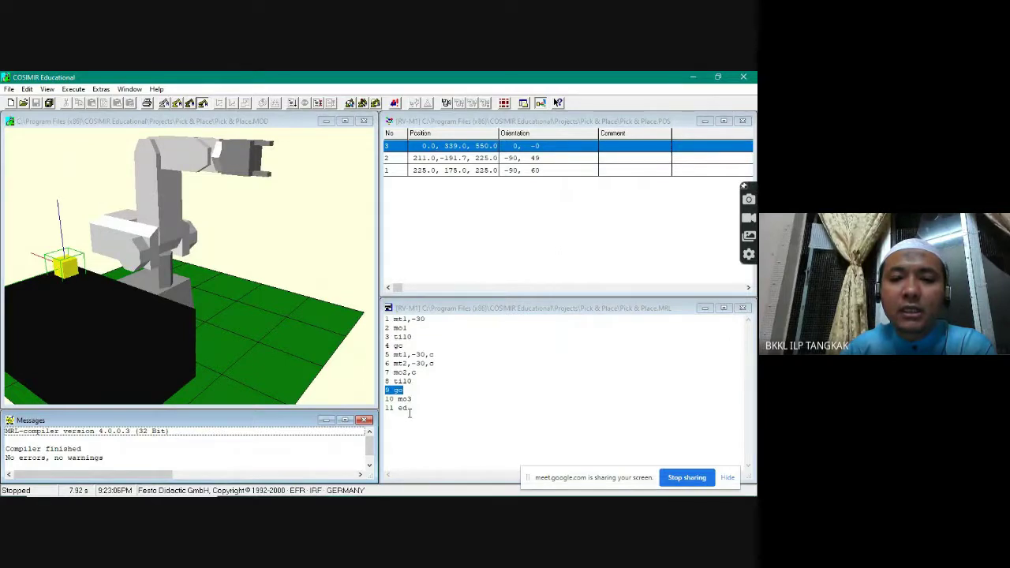
Step: Reset the workcell so the yellow workpiece returns to its pick position on the table
left_click(100, 90)
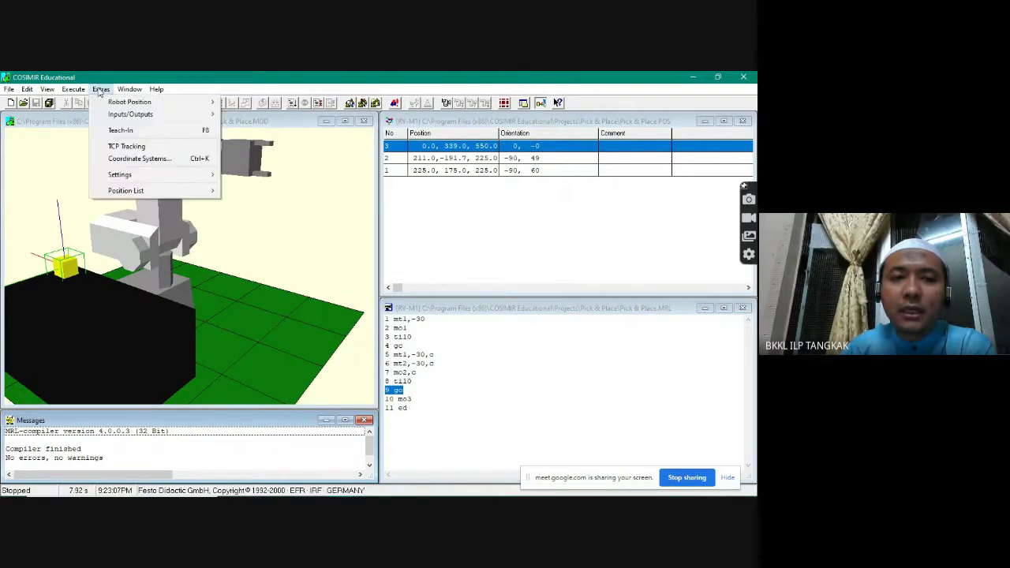
mouse_move(73, 89)
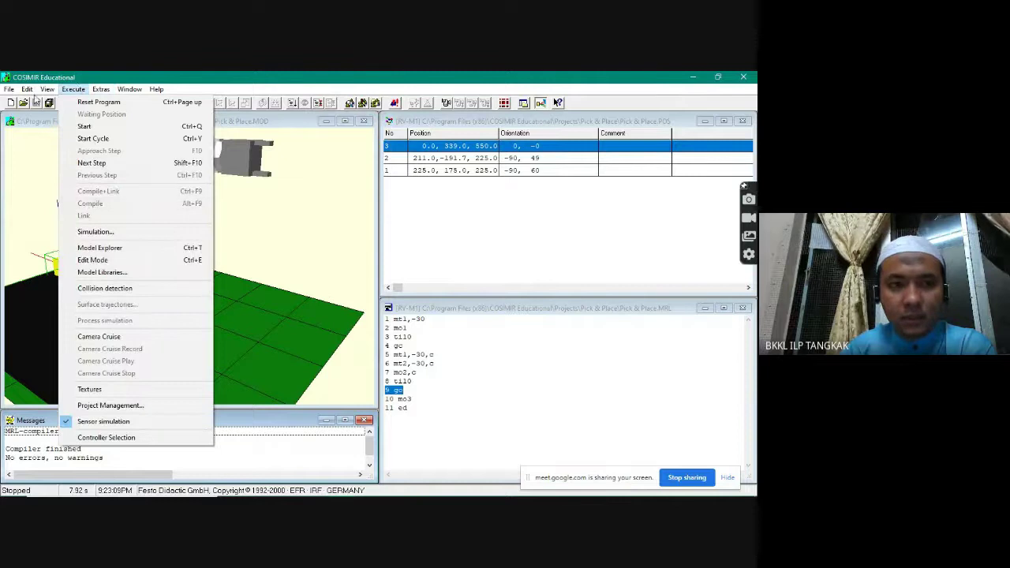
left_click(38, 115)
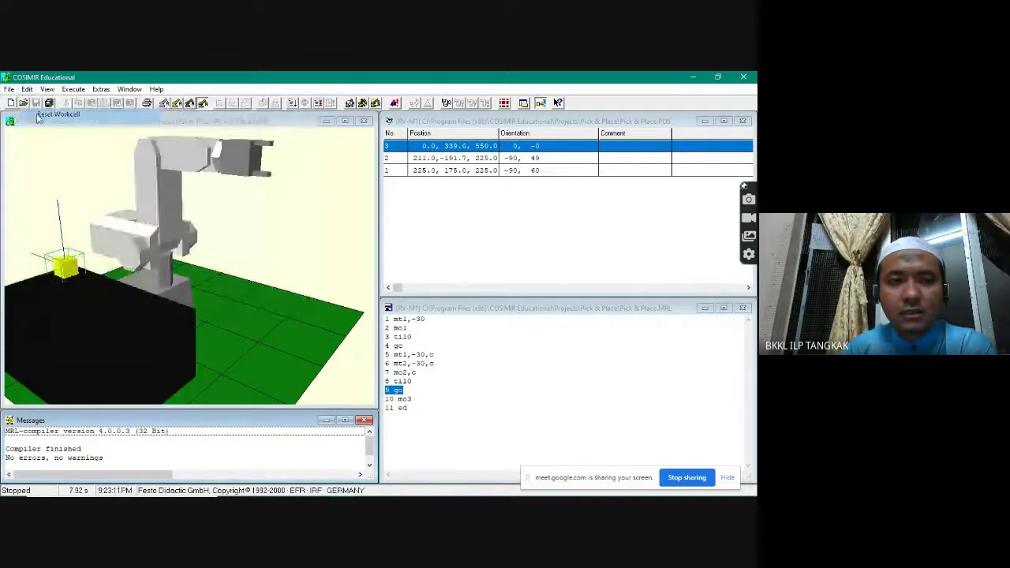
left_click(27, 89)
left_click(38, 116)
left_click(27, 90)
left_click(38, 115)
left_click(27, 89)
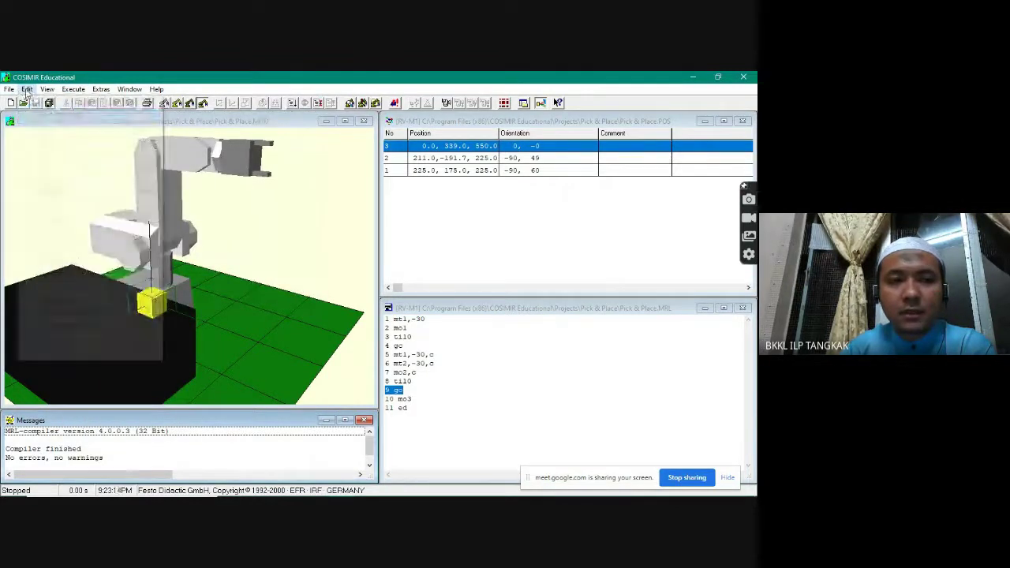
left_click(38, 115)
Step: Recompile the MRL program with its editor active and run the full pick, place and return sequence
left_click(101, 89)
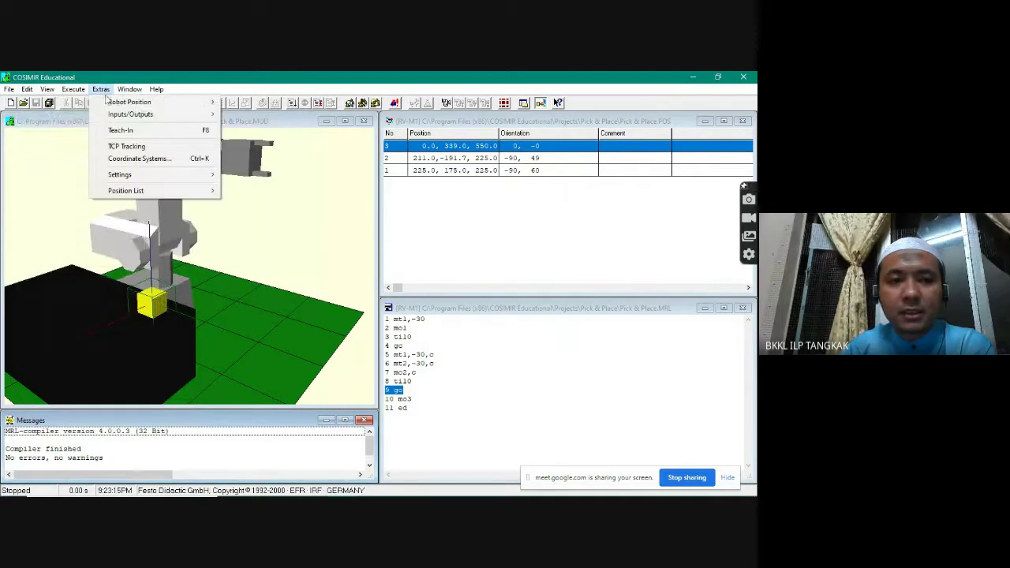
mouse_move(73, 90)
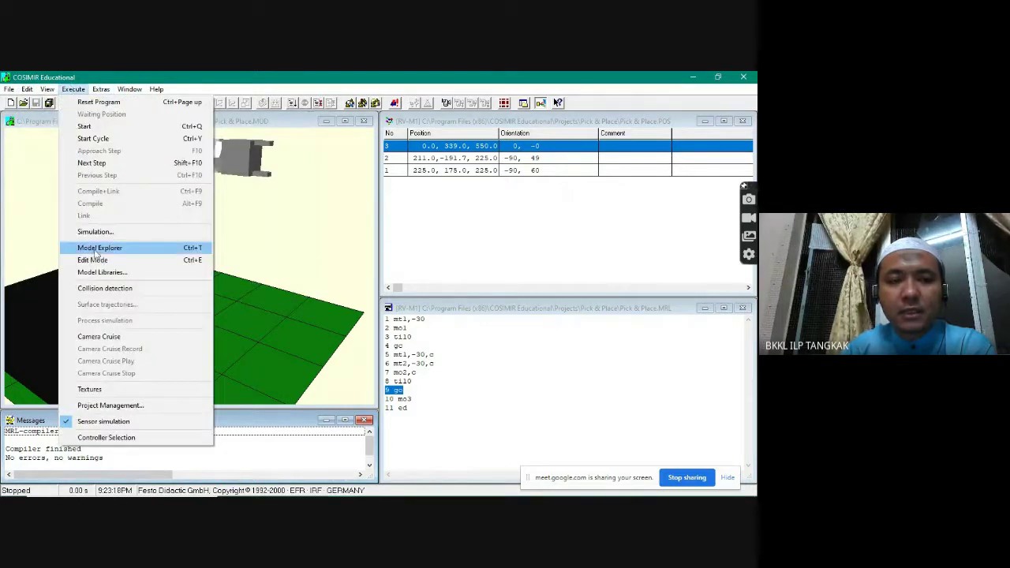
left_click(520, 392)
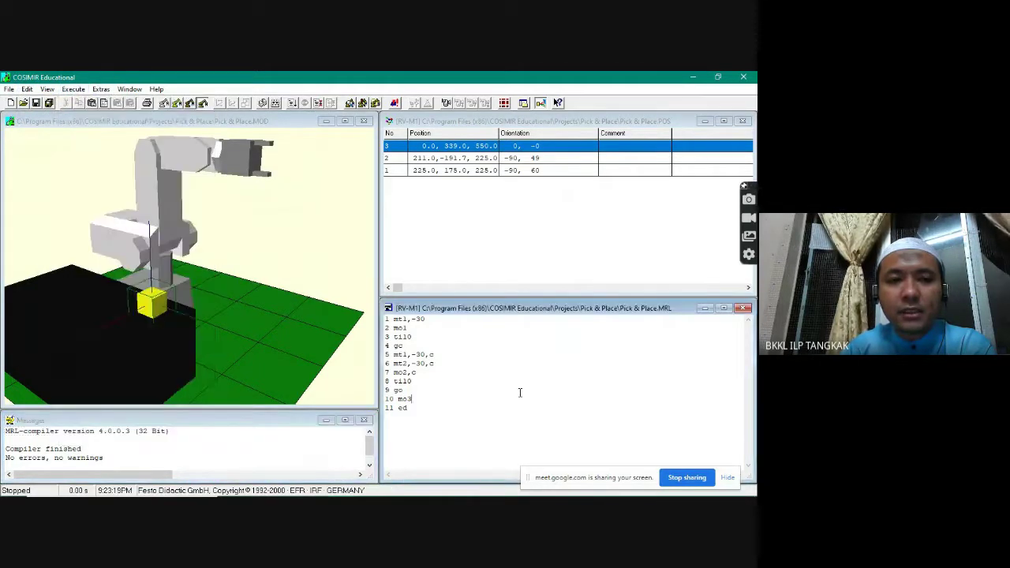
left_click(73, 89)
left_click(90, 204)
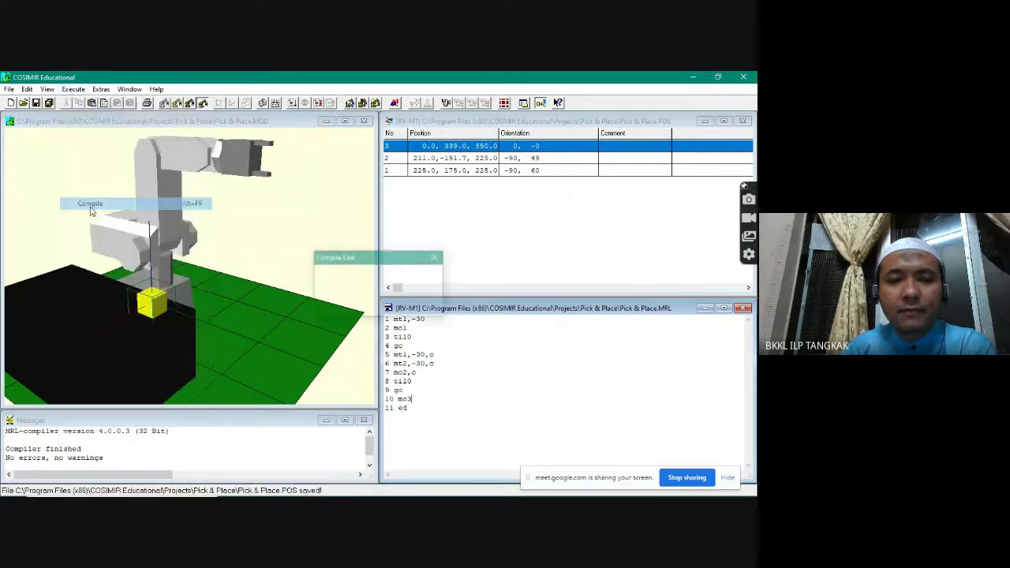
left_click(73, 89)
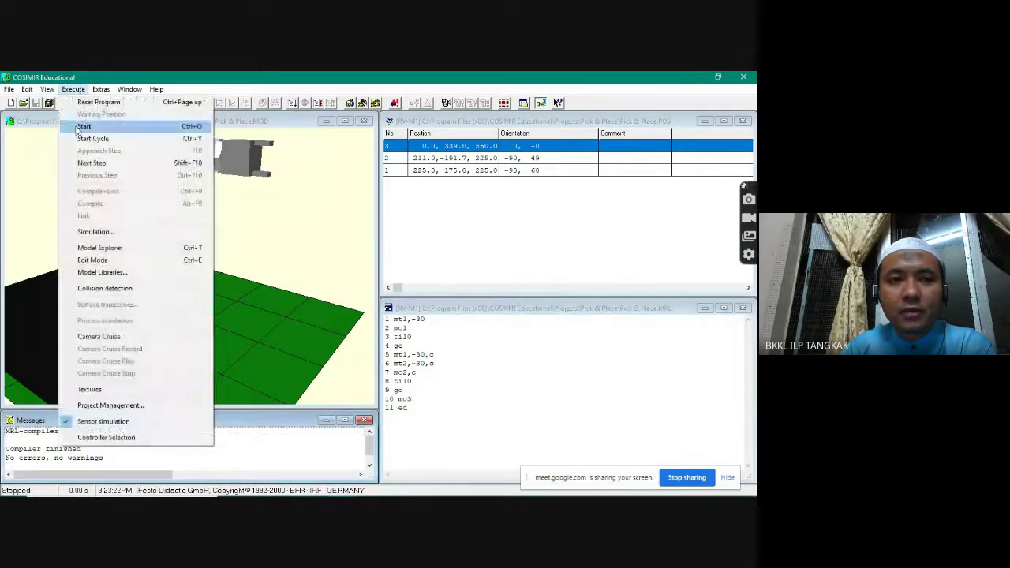
left_click(83, 126)
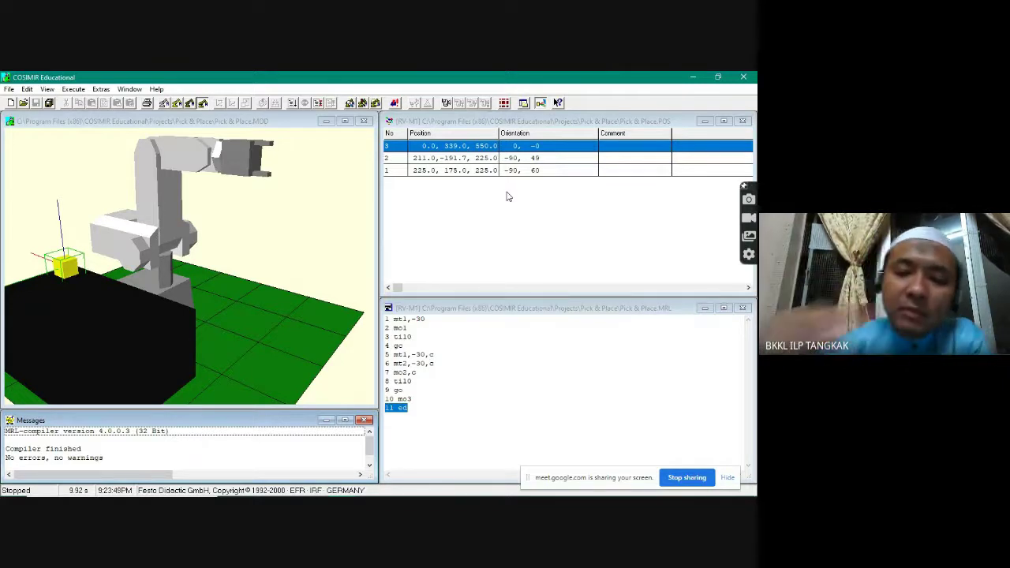
Step: Reset the workcell and rerun the compiled program to watch the gripper delays and the return motion
left_click(28, 89)
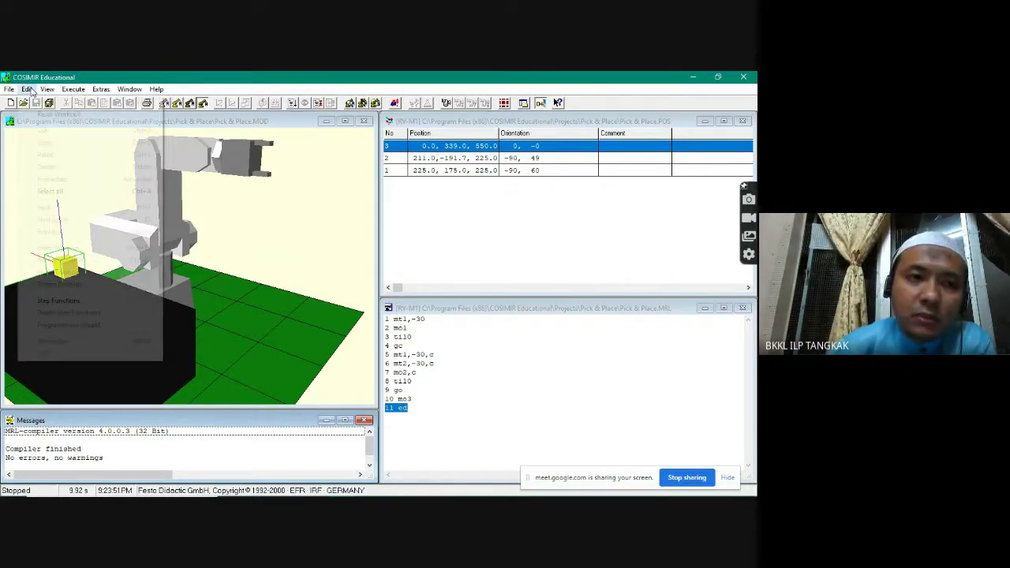
left_click(126, 114)
left_click(101, 89)
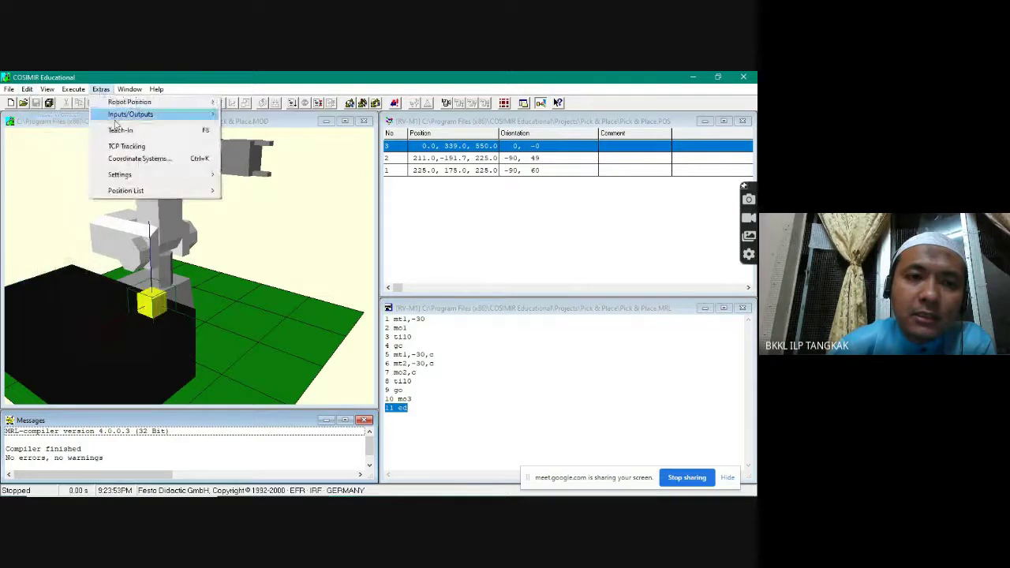
mouse_move(73, 89)
left_click(84, 126)
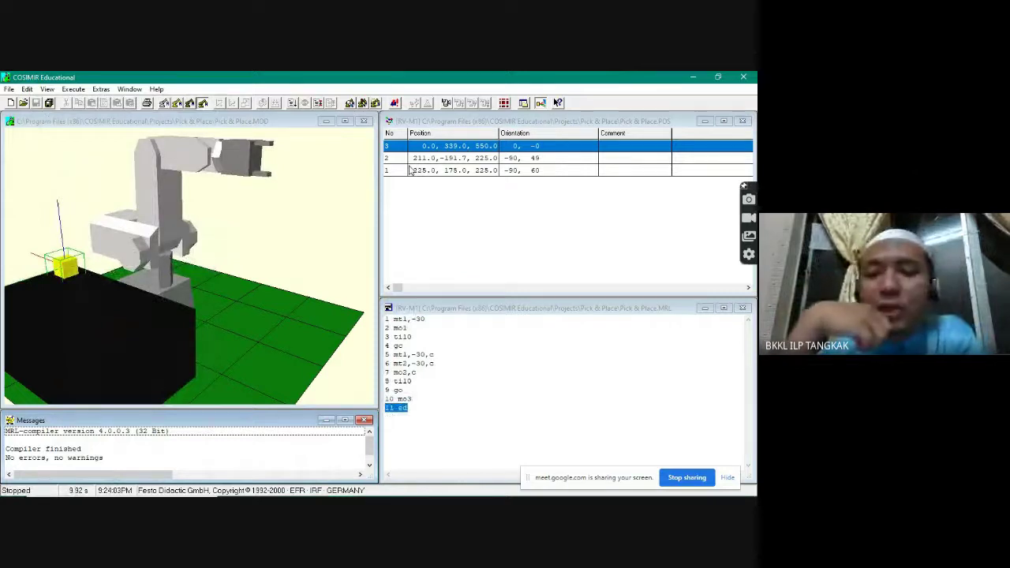
Step: Activate the MRL program and reset the workcell to restore the workpiece's starting position
left_click(410, 340)
left_click(444, 380)
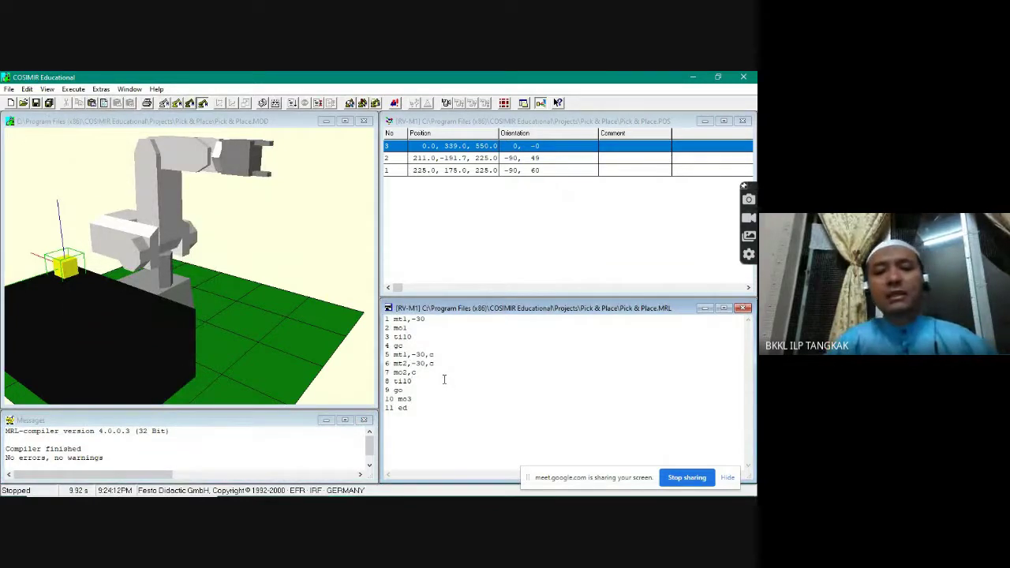
left_click(27, 89)
left_click(56, 114)
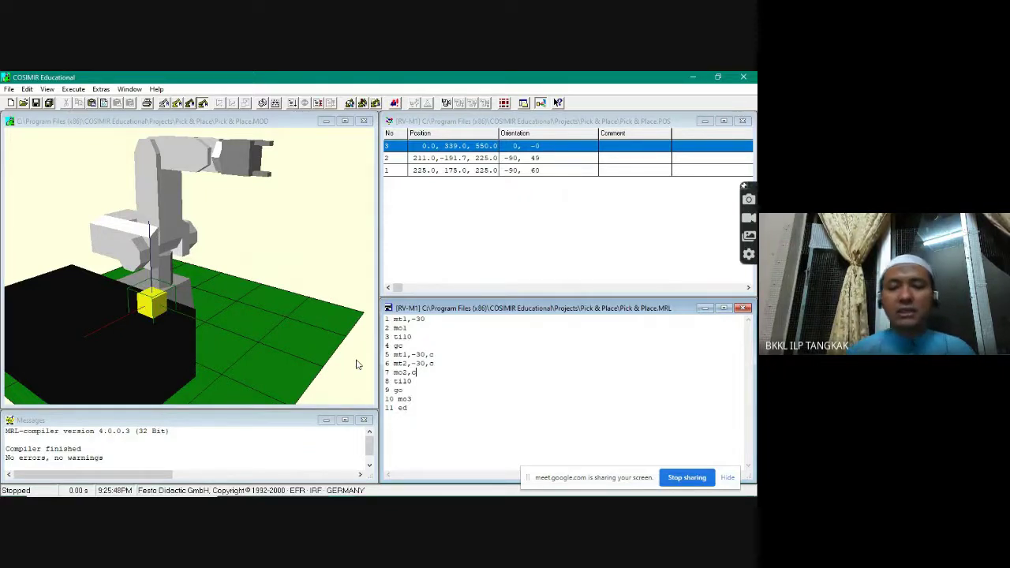
left_click(458, 235)
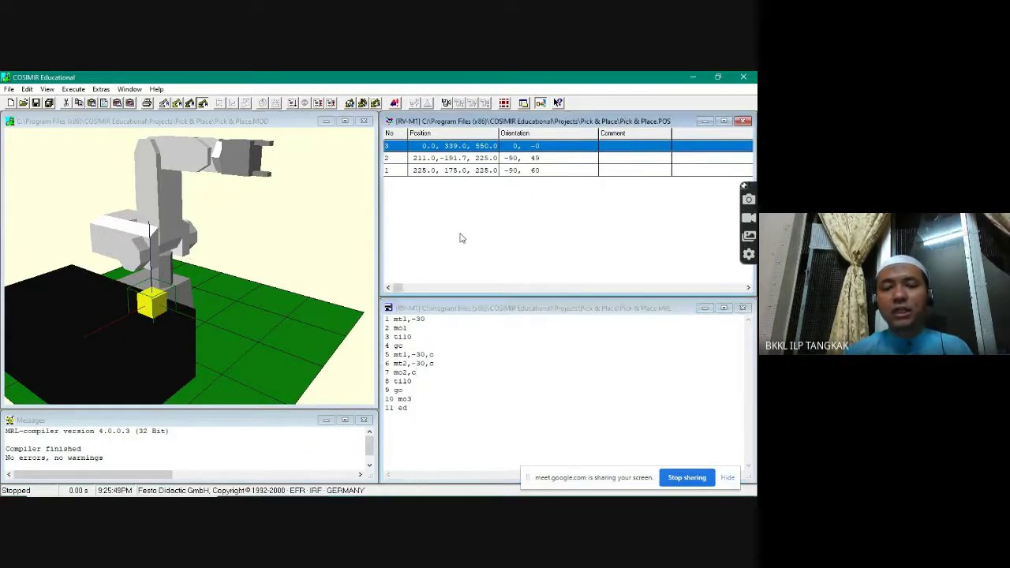
left_click(459, 357)
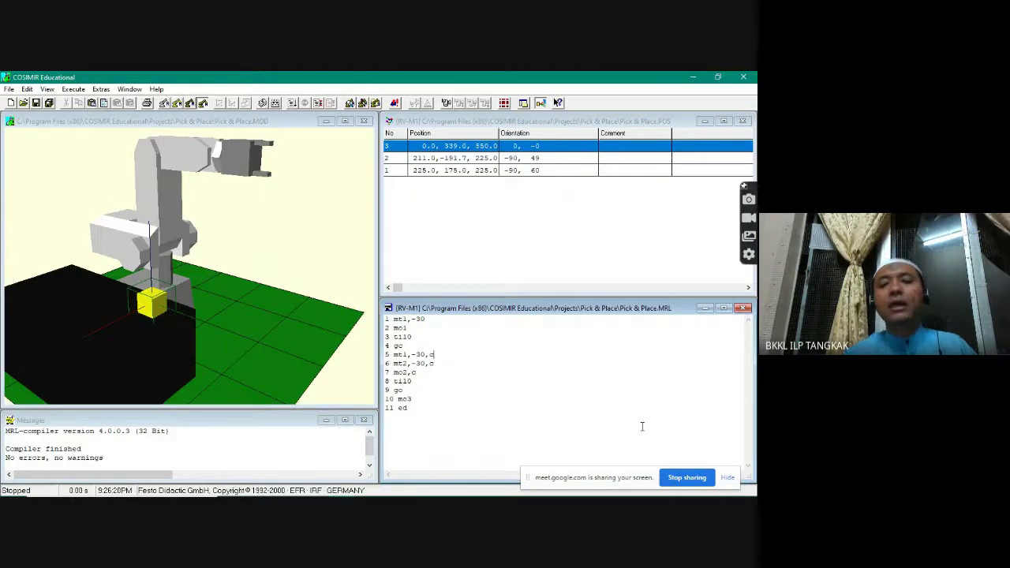
left_click(676, 477)
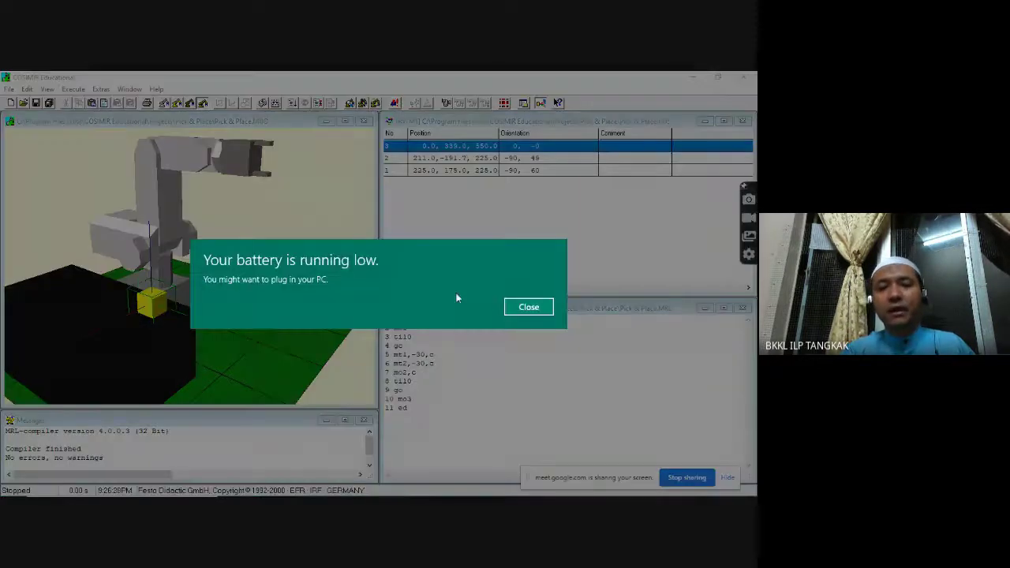
Step: Dismiss the low-battery warning and the OneDrive and WhatsApp notifications covering the workspace
left_click(538, 307)
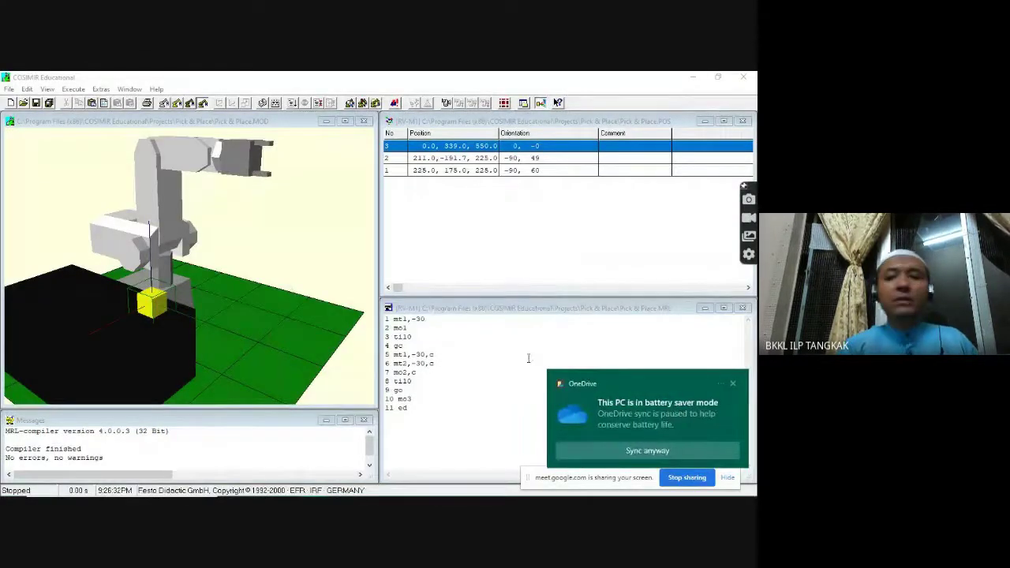
left_click(740, 385)
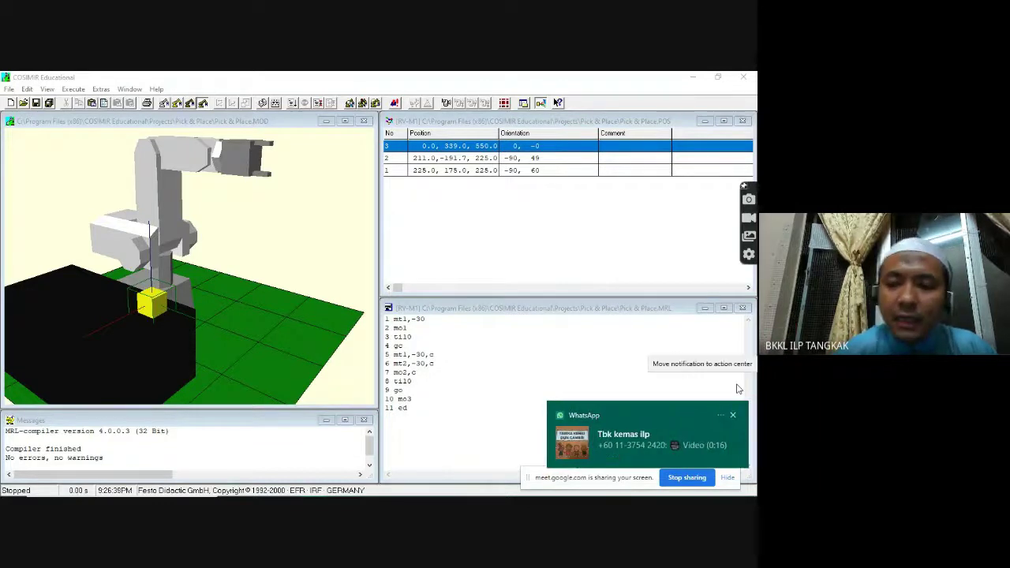
left_click(732, 415)
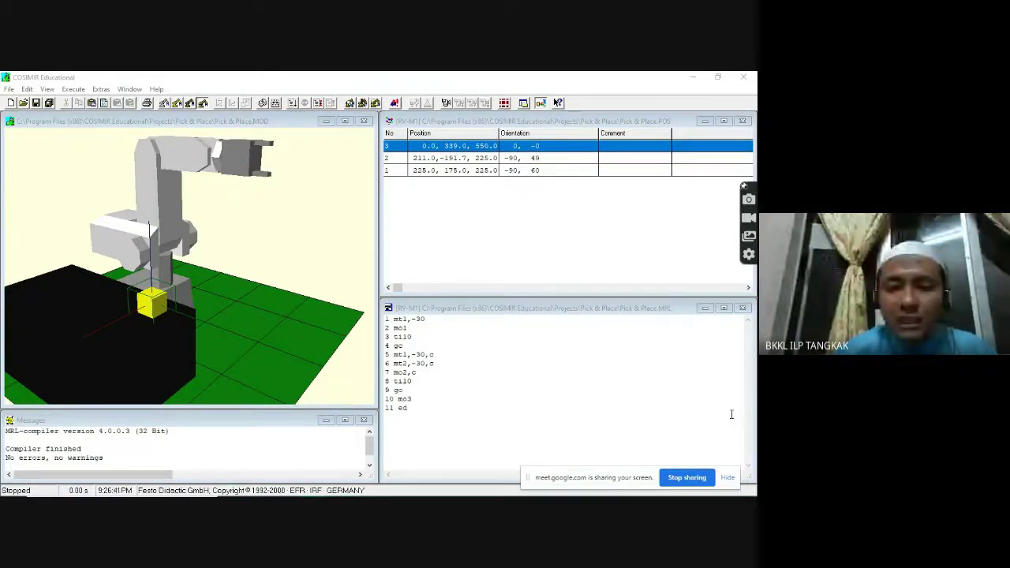